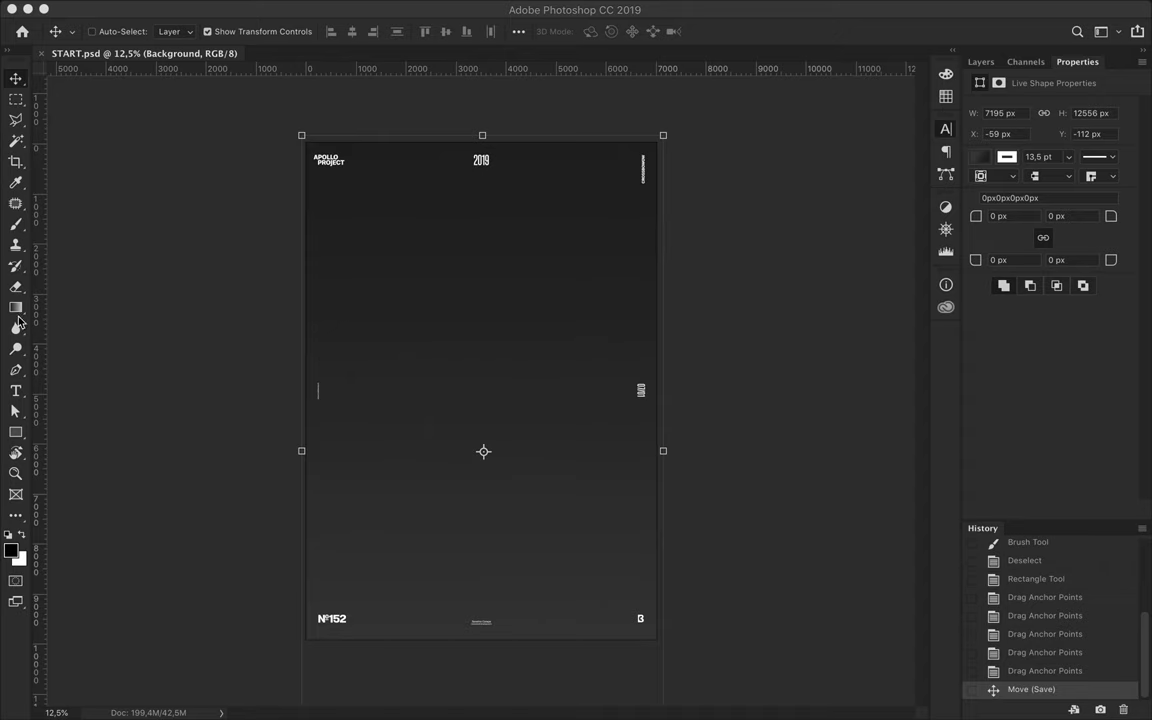
# Draw a square with the Rectangle tool and centre it on the canvas both ways.
pyautogui.click(15, 432)
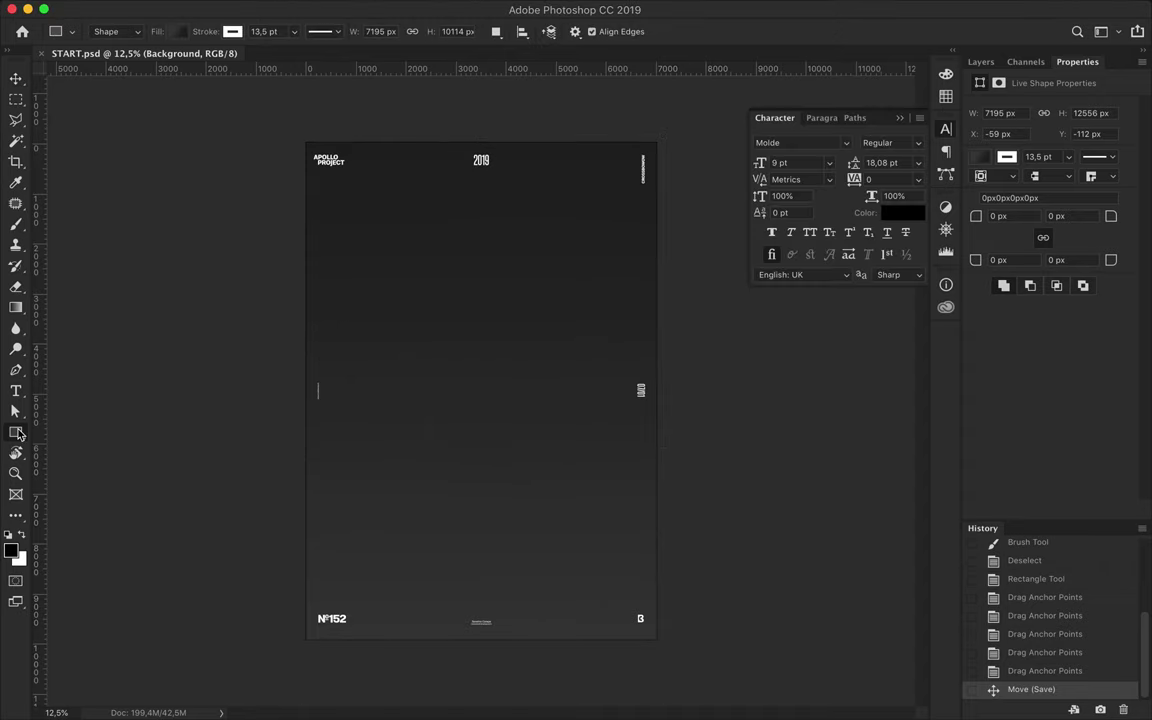
pyautogui.moveTo(432, 328); pyautogui.dragTo(534, 460)
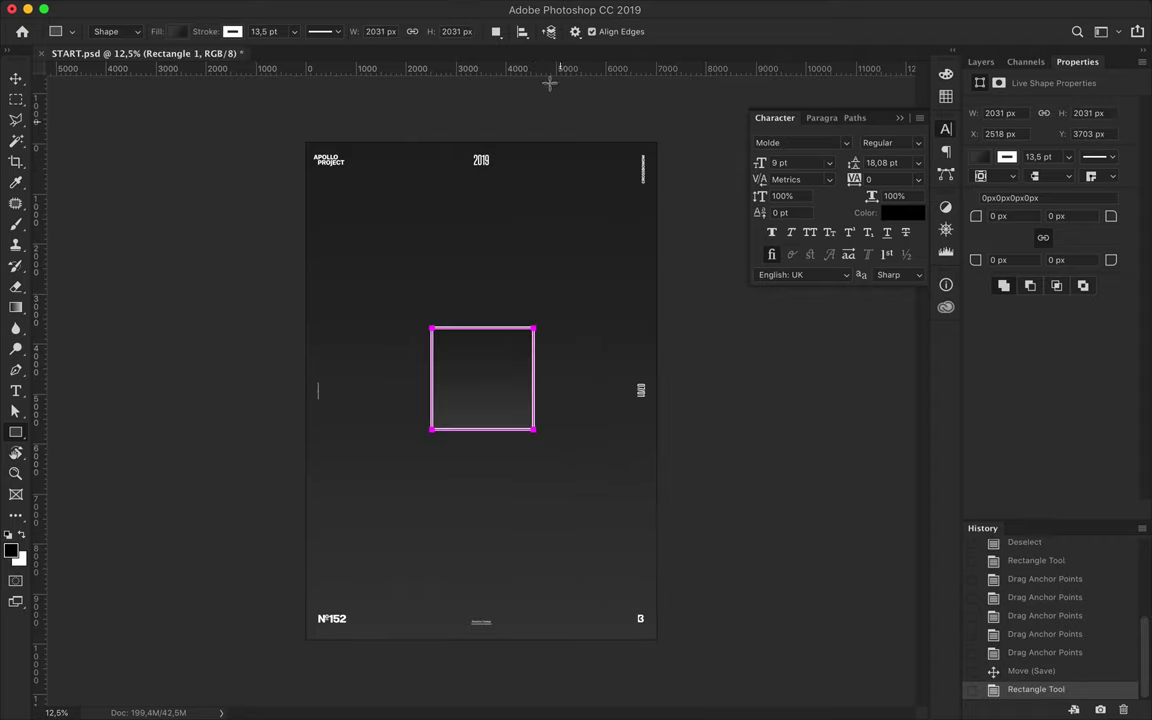
pyautogui.press('v')
pyautogui.click(518, 31)
pyautogui.click(568, 178)
pyautogui.click(469, 75)
pyautogui.click(567, 75)
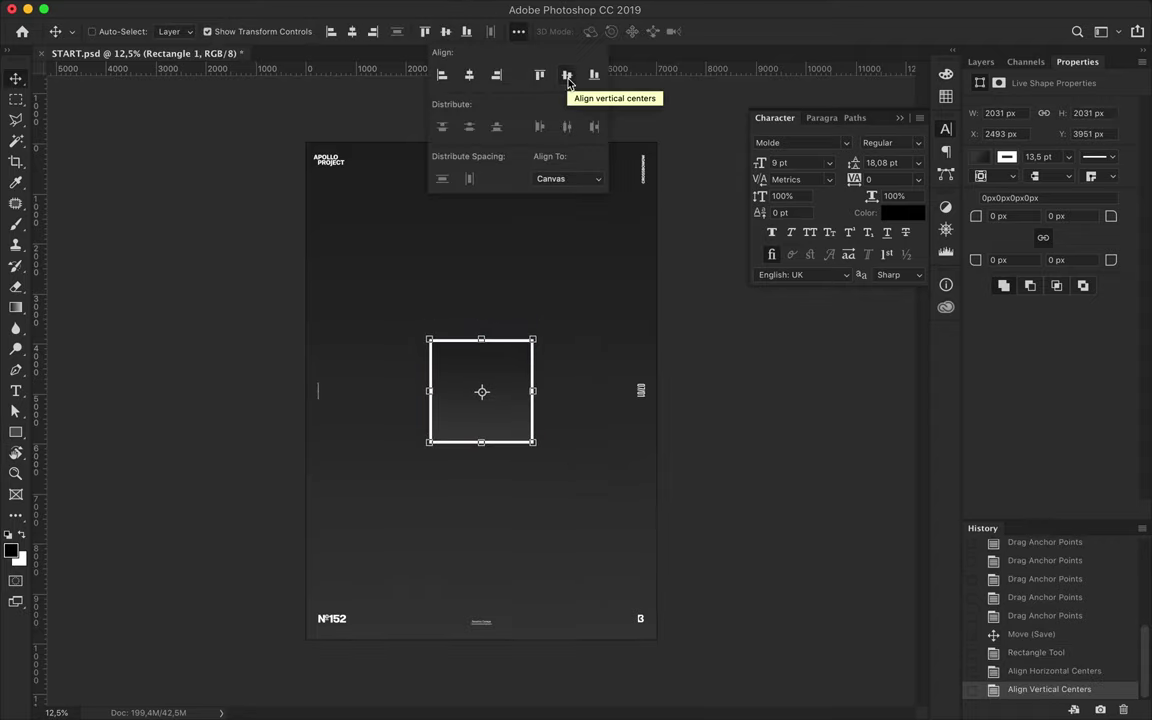
# Set the square's stroke to 11.5 pt and re-centre it on the canvas.
pyautogui.hotkey('ctrl', '+')
pyautogui.write('a11,5')
pyautogui.press('Return')
pyautogui.press('v')
pyautogui.moveTo(638, 376); pyautogui.dragTo(522, 360)
pyautogui.click(446, 31)
pyautogui.click(352, 31)
# Skew the square 30° vertically and move its layer down one slot.
pyautogui.press('a')
pyautogui.hotkey('ctrl', 't')
pyautogui.click(577, 31)
pyautogui.write('30')
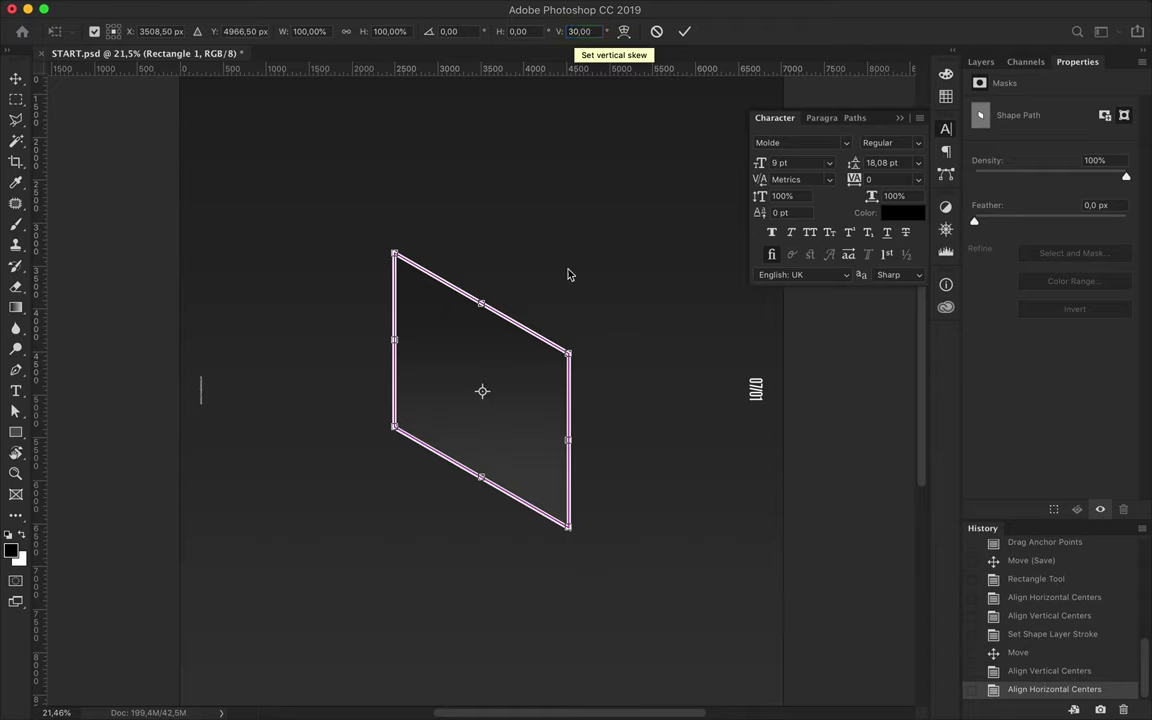
pyautogui.click(981, 61)
pyautogui.moveTo(1035, 178); pyautogui.dragTo(1050, 218)
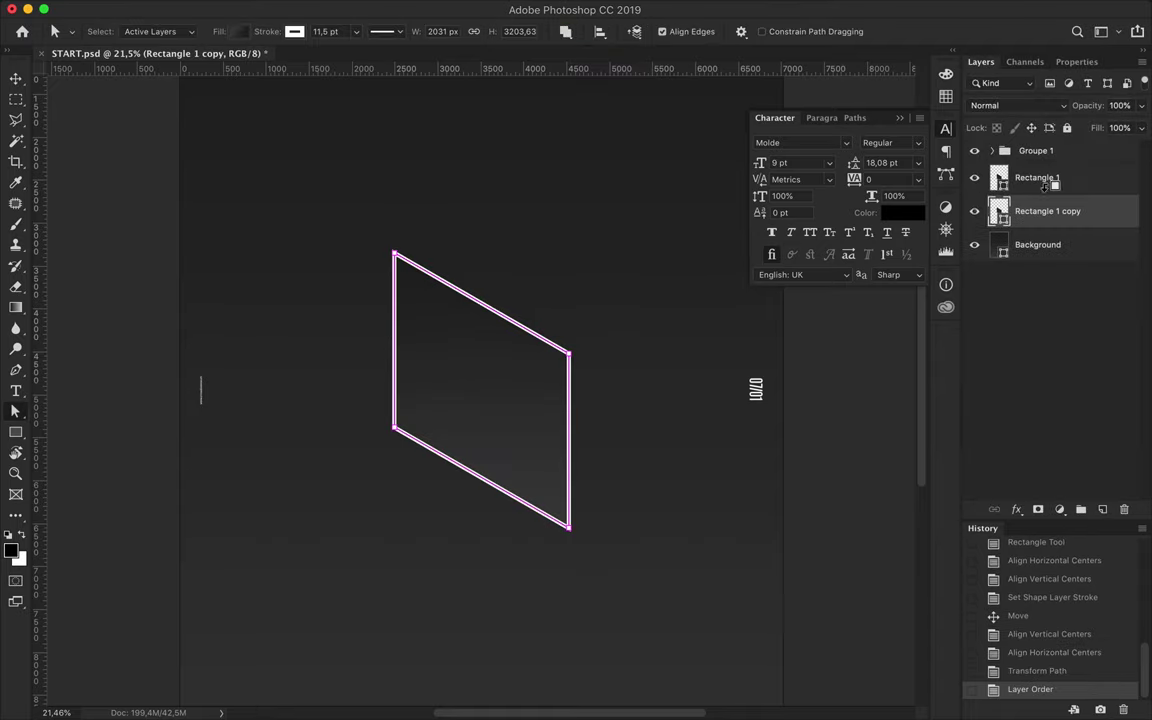
# Fill the lower rectangle copy with solid black.
pyautogui.click(294, 31)
pyautogui.click(238, 31)
pyautogui.click(201, 63)
pyautogui.click(164, 116)
pyautogui.press('v')
# Blur the copy with a 147.1 px Gaussian Blur and lower its fill to 75%.
pyautogui.click(393, 8)
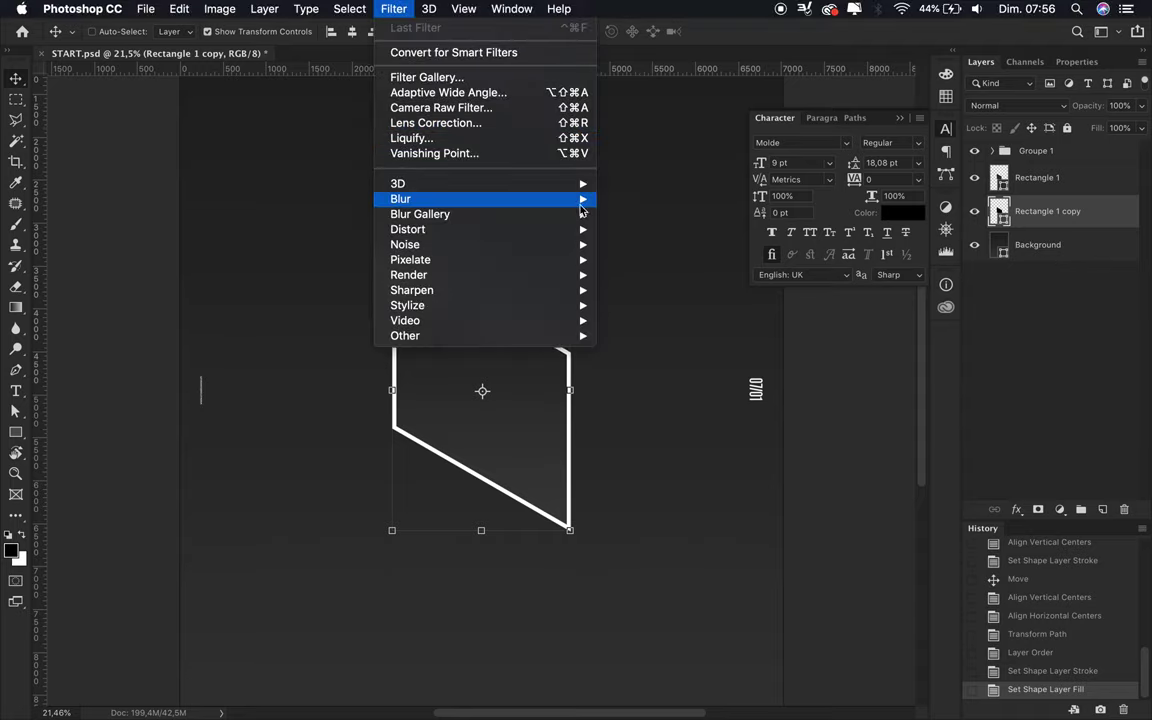
pyautogui.click(650, 262)
pyautogui.click(655, 249)
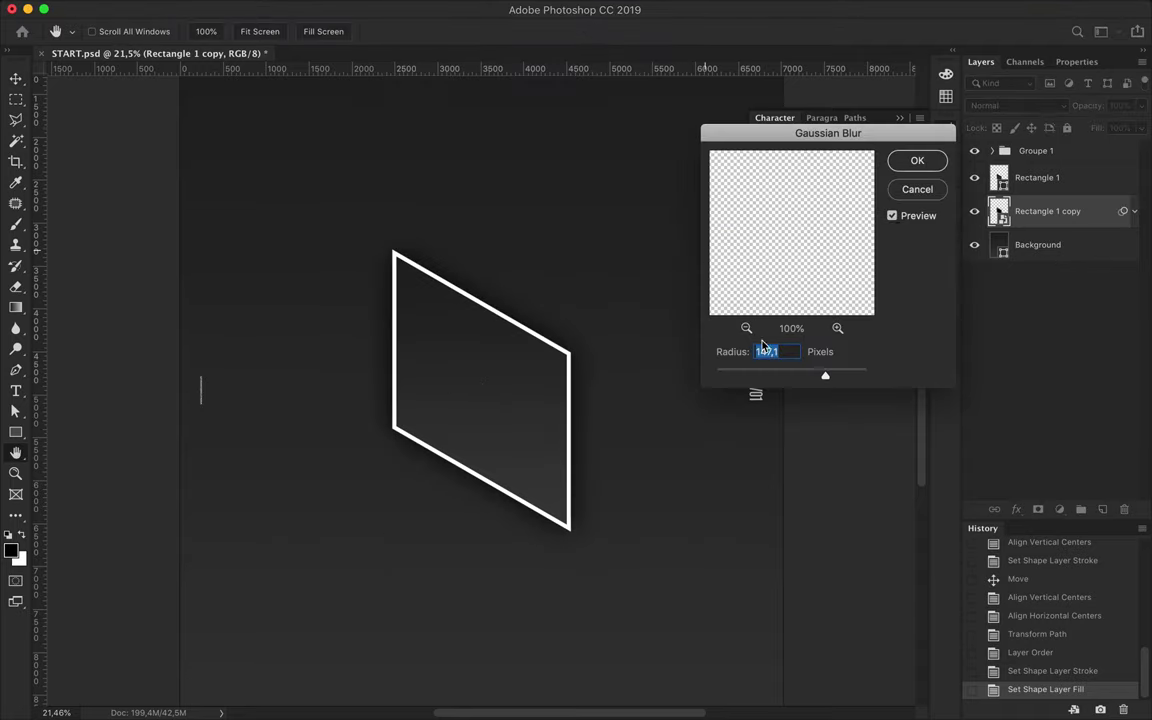
pyautogui.click(917, 161)
pyautogui.moveTo(1141, 128); pyautogui.dragTo(1123, 150)
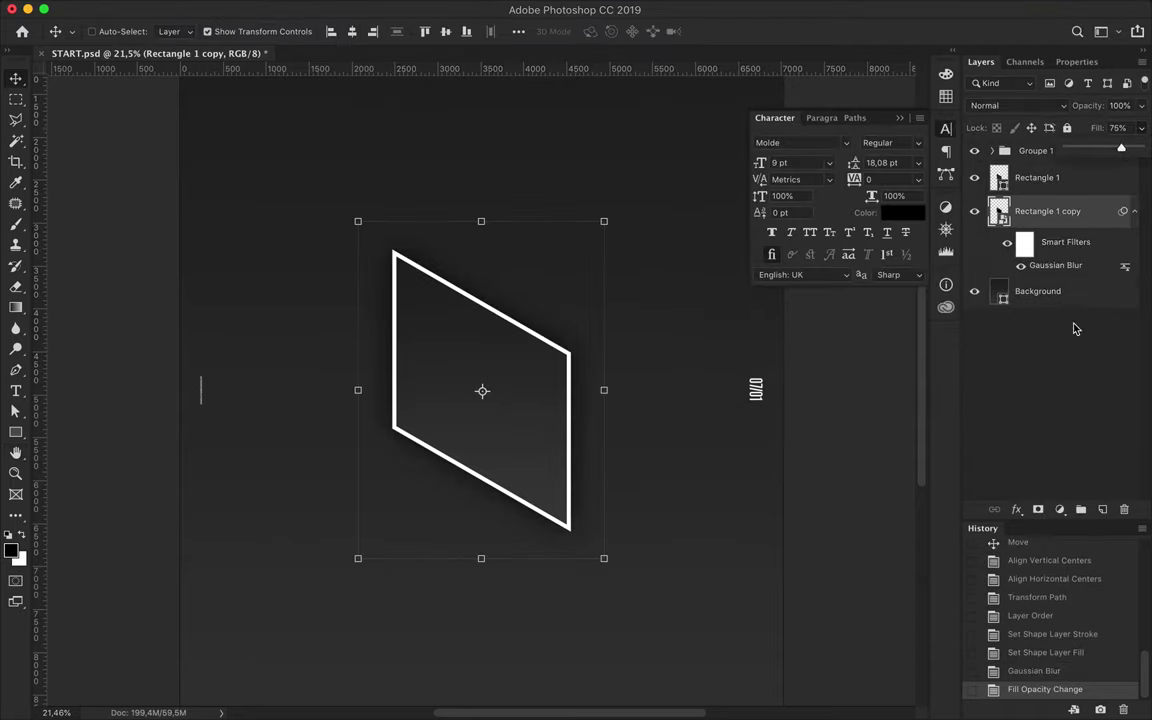
pyautogui.click(1134, 211)
# Duplicate the outline and shadow, move the copy 336 px right, and rotate it flat.
pyautogui.hotkey('ctrl', 'j')
pyautogui.hotkey('ctrl', 'j')
pyautogui.moveTo(513, 400); pyautogui.dragTo(599, 404)
pyautogui.hotkey('ctrl', 't')
pyautogui.moveTo(710, 175); pyautogui.dragTo(780, 390)
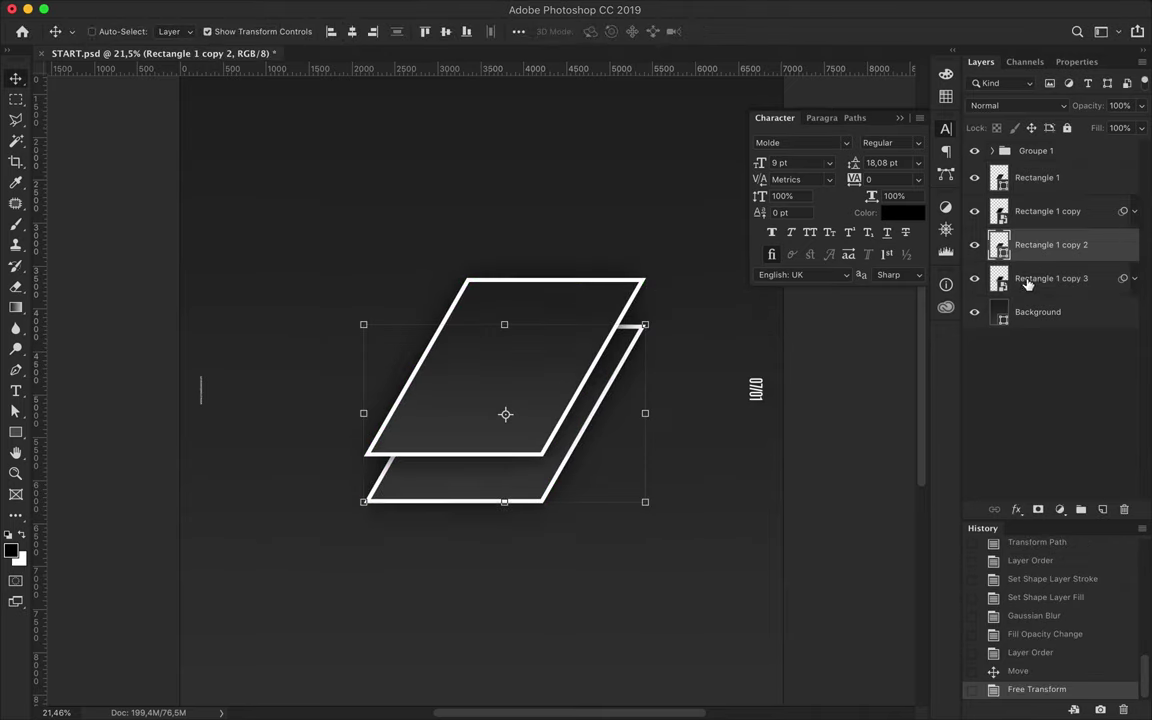
# Move the tilted panels up and place a third panel copy lower in the layer stack.
pyautogui.hotkey('ctrl', 'e')
pyautogui.hotkey('ctrl', 'z')
pyautogui.moveTo(541, 498)
pyautogui.mouseDown()
pyautogui.moveTo(547, 476)
pyautogui.moveTo(585, 512)
pyautogui.mouseUp()
pyautogui.moveTo(1050, 278); pyautogui.dragTo(1052, 350)
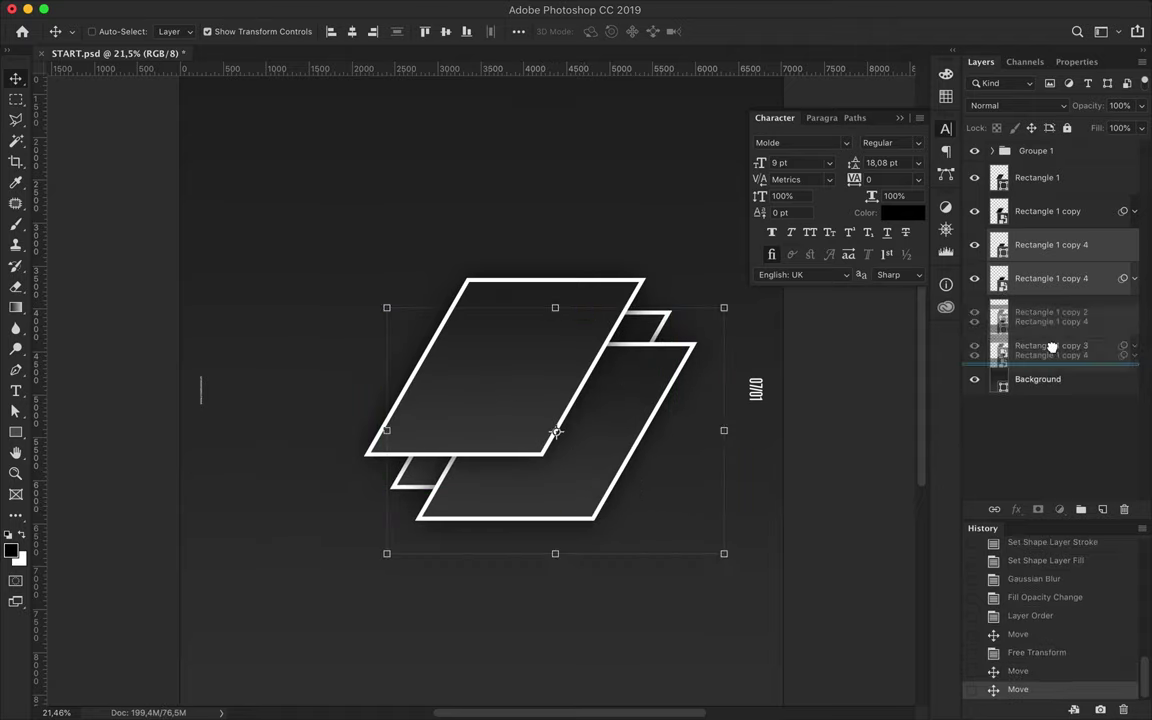
pyautogui.scroll(-3, 790, 370)
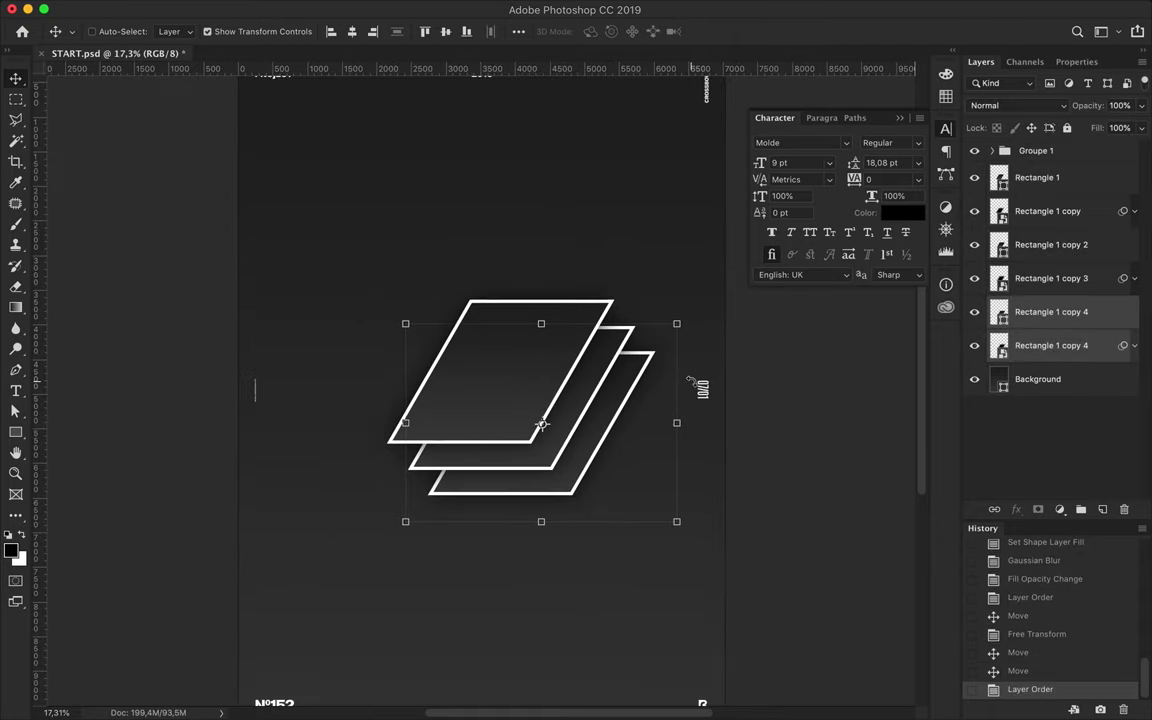
pyautogui.scroll(-3, 795, 378)
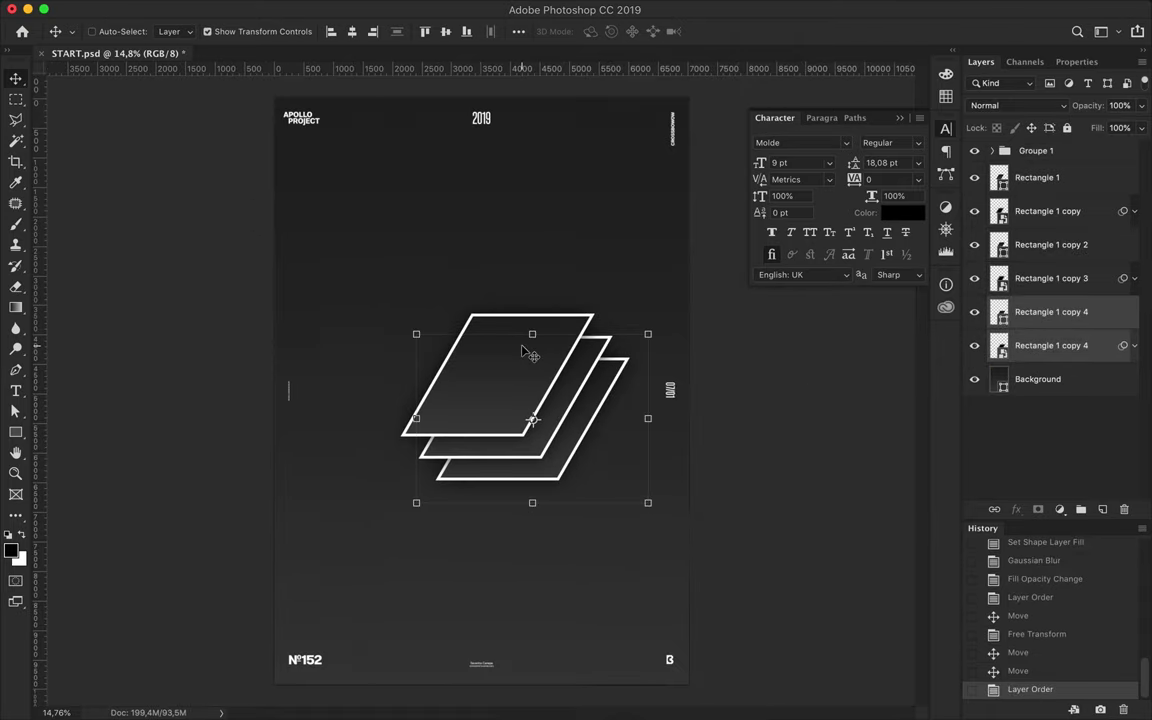
pyautogui.keyDown('shift'); pyautogui.click(1050, 177); pyautogui.keyUp('shift')
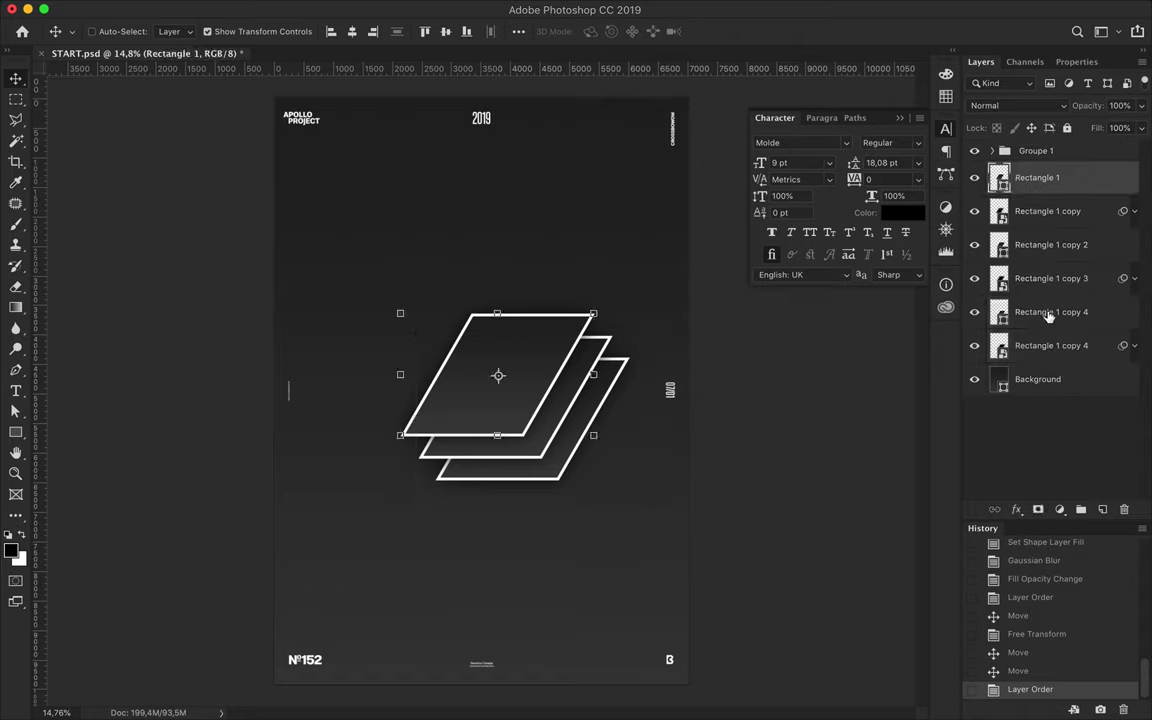
# Group the panels as 'Rectangle grey', rename 'Groupe 1' to 'Layout', and nudge the stack left.
pyautogui.press('super+g')
pyautogui.doubleClick(1037, 177)
pyautogui.write('Rectangle grey')
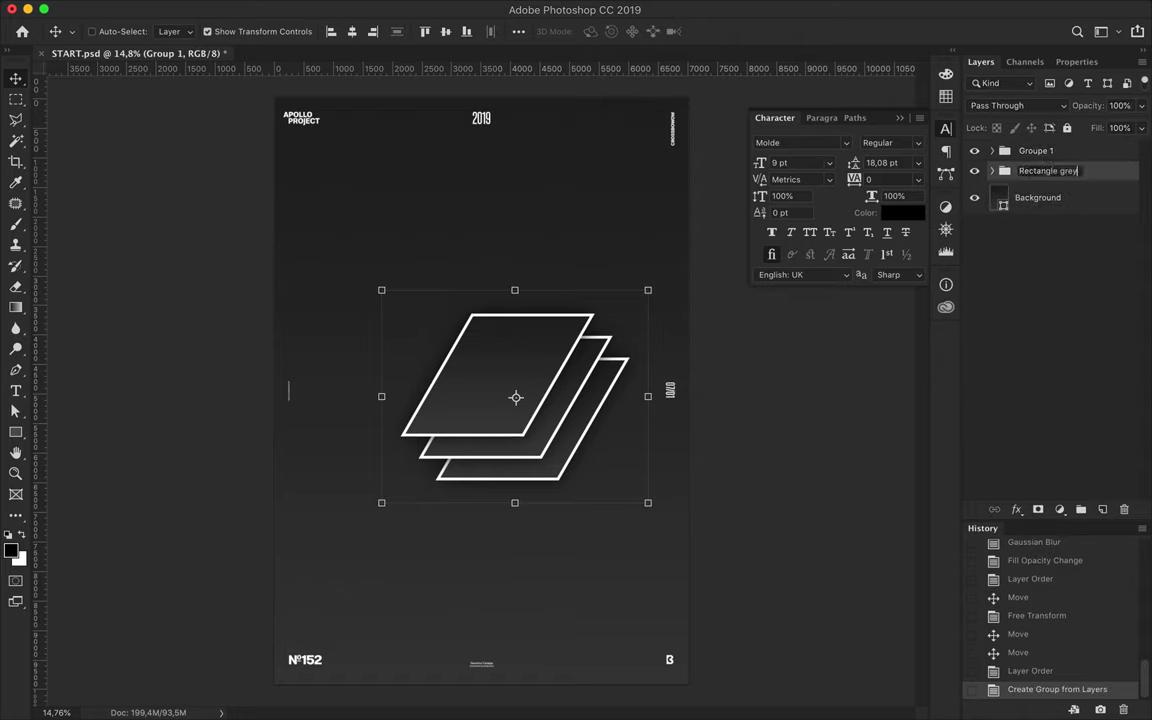
pyautogui.press('Return')
pyautogui.doubleClick(1037, 150)
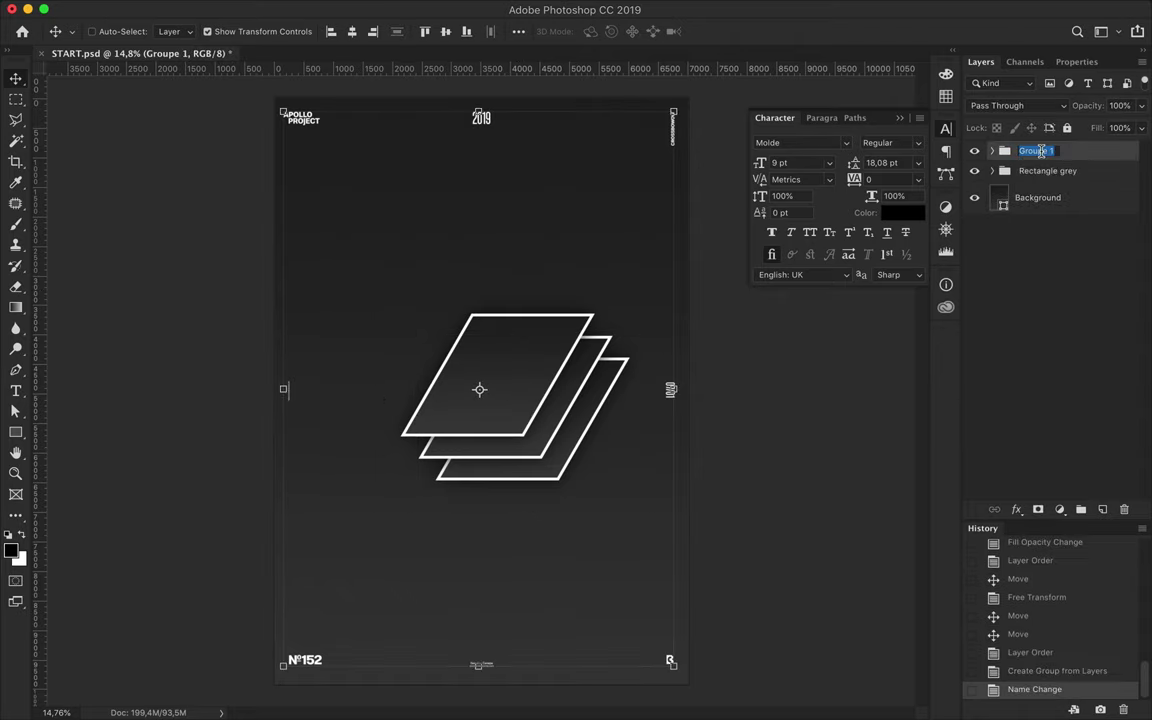
pyautogui.write('Layout')
pyautogui.press('Return')
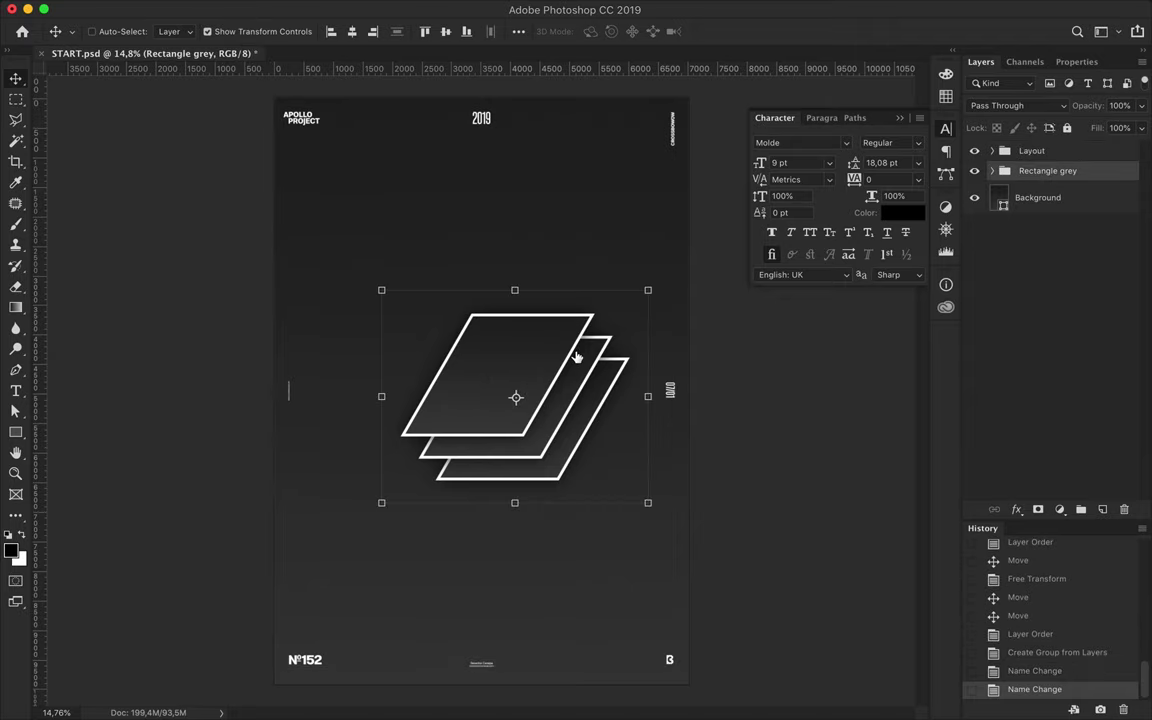
pyautogui.moveTo(576, 358); pyautogui.dragTo(546, 357)
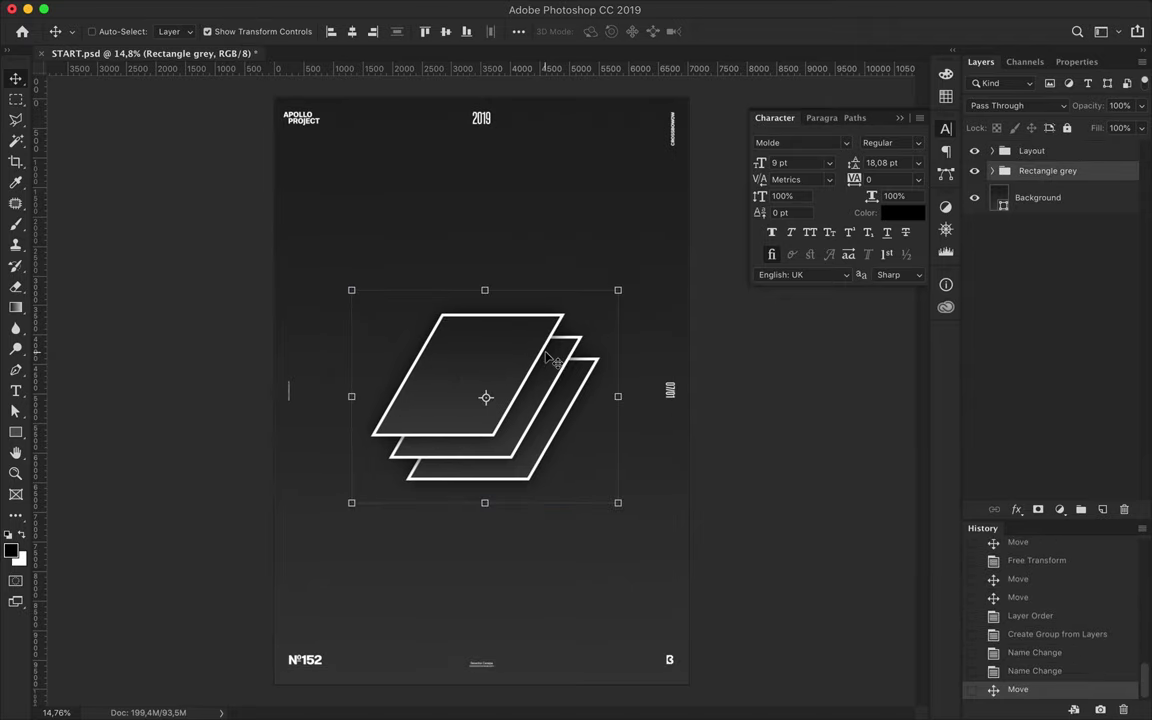
# Rotate the Rectangle grey group by -90° and commit the transform.
pyautogui.moveTo(628, 267); pyautogui.dragTo(360, 250)
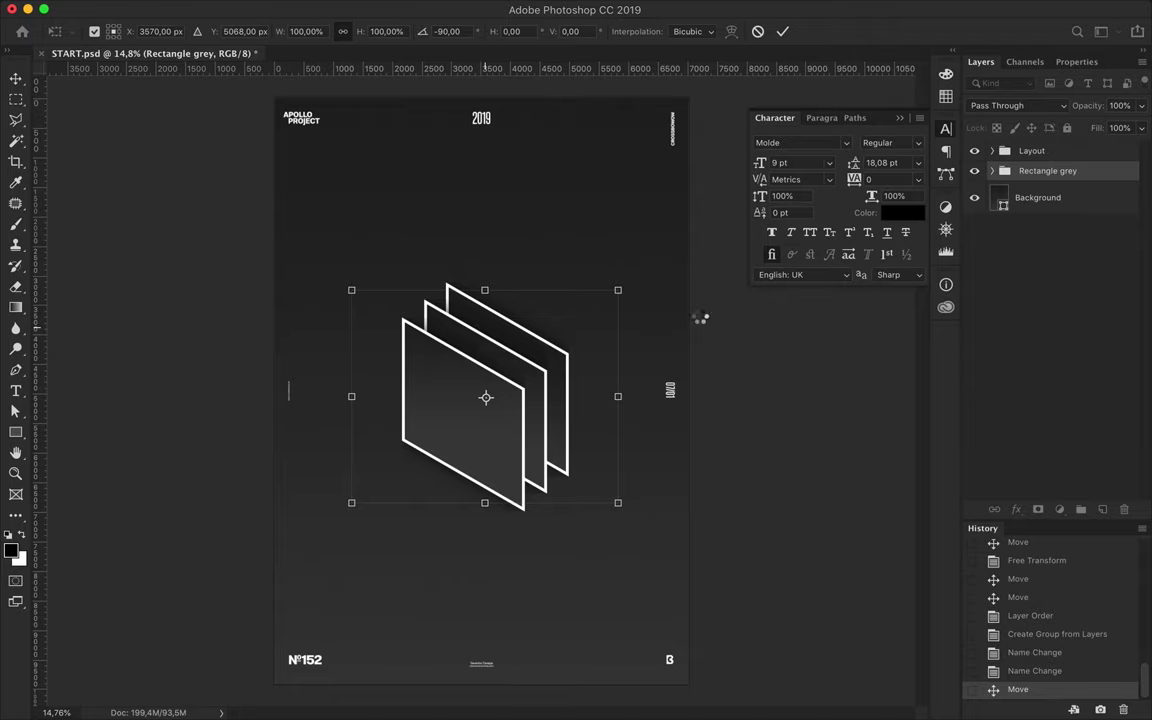
pyautogui.press('Return')
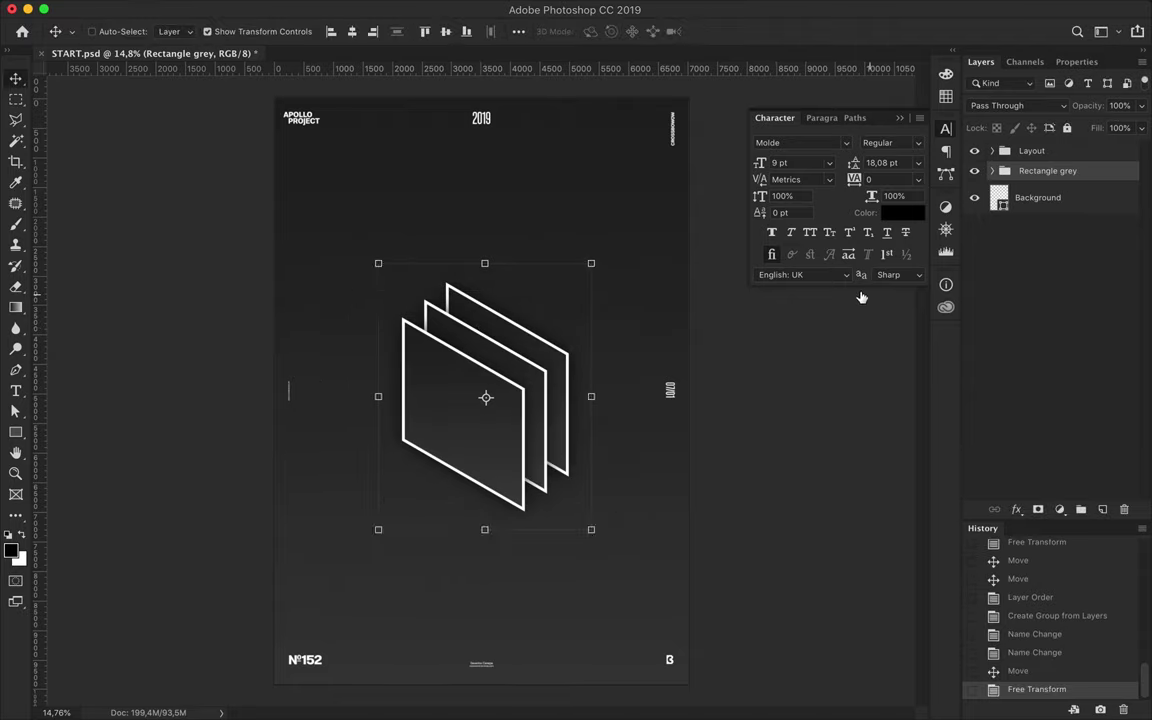
pyautogui.click(1037, 197)
# Draw a new square over the panel stack and remove its fill.
pyautogui.press('u')
pyautogui.moveTo(401, 284); pyautogui.dragTo(597, 441)
pyautogui.click(179, 31)
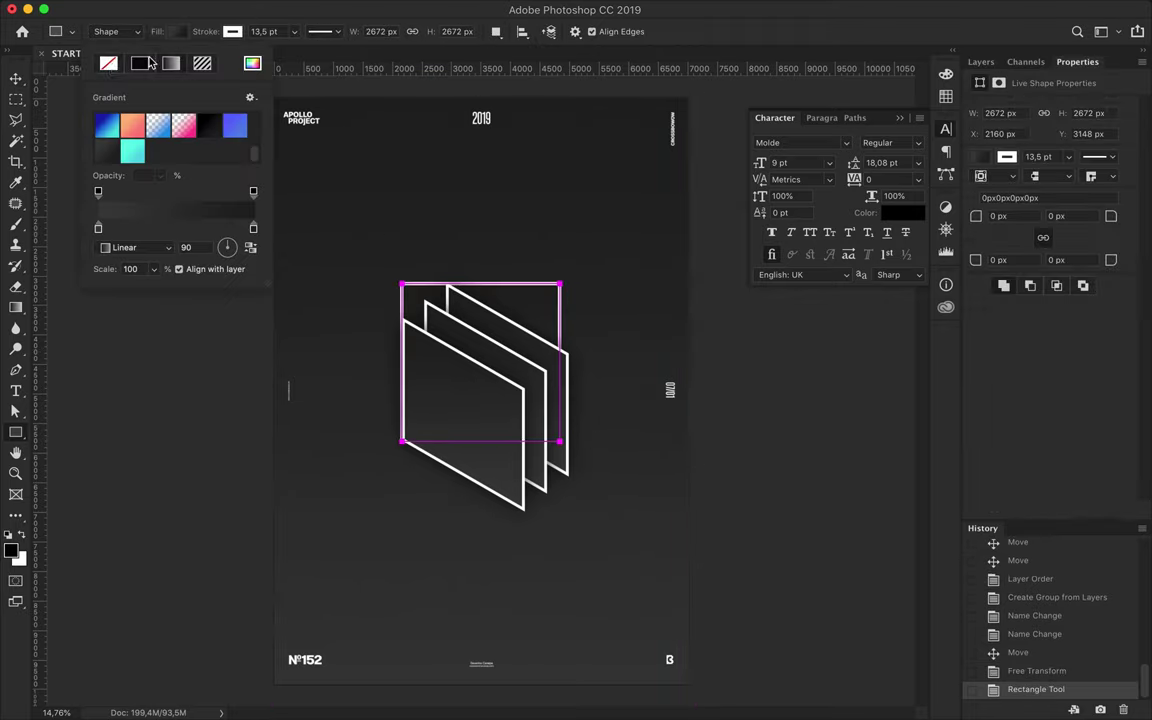
pyautogui.click(102, 63)
pyautogui.press('v')
pyautogui.press('a')
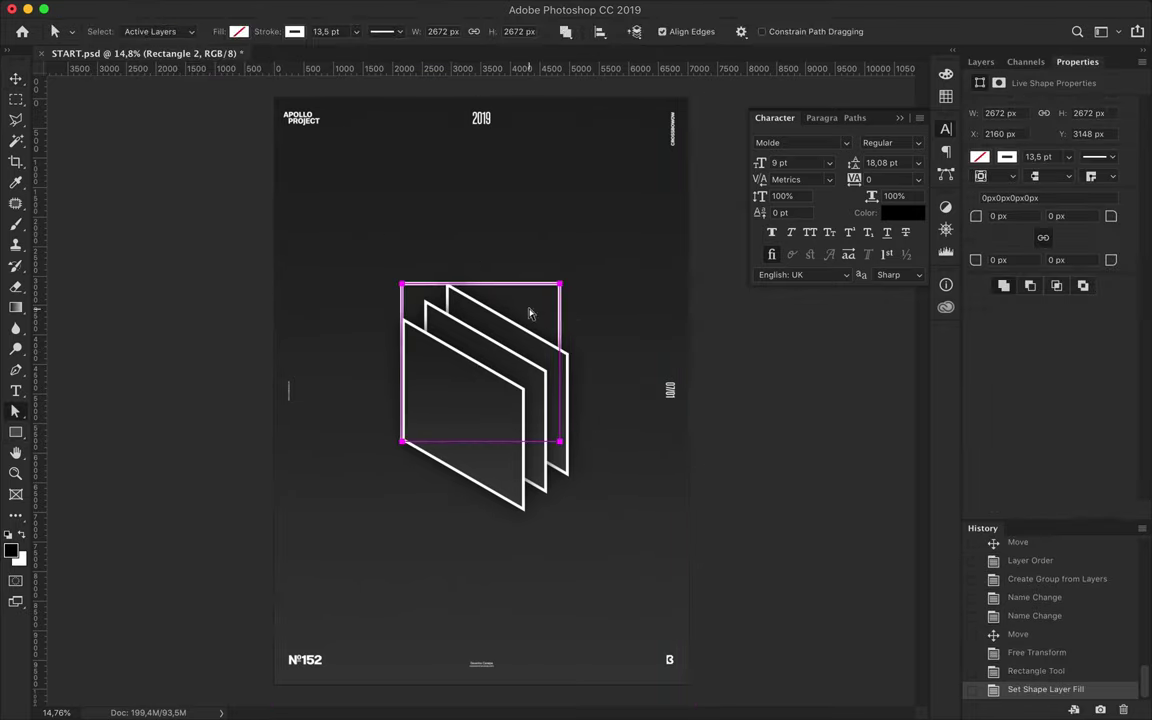
pyautogui.press('v')
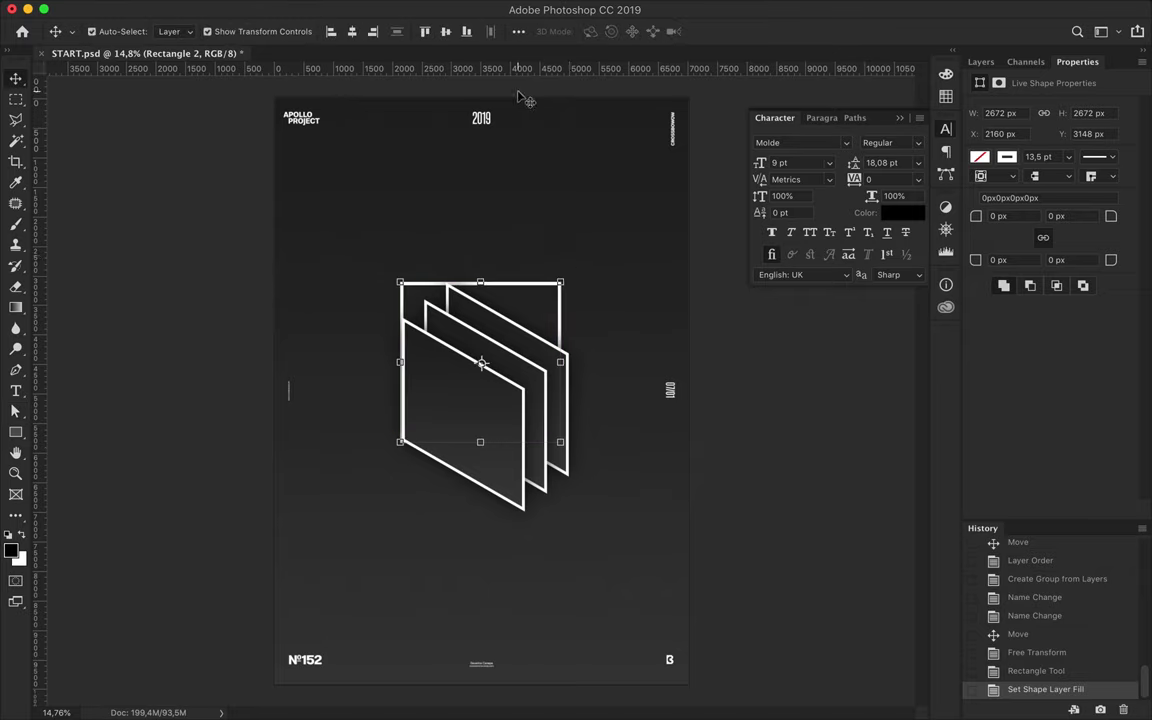
# Skew the new square 30° vertically with 0 horizontal skew and move it down-left.
pyautogui.hotkey('ctrl', 't')
pyautogui.moveTo(563, 31); pyautogui.dragTo(588, 38)
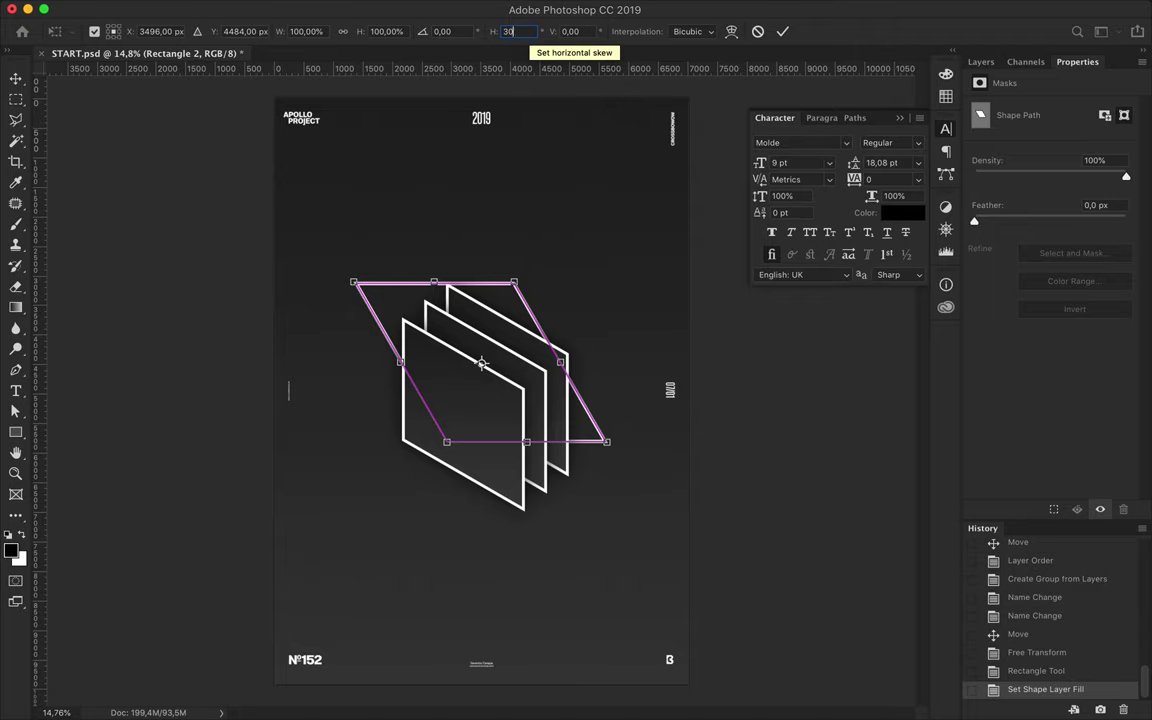
pyautogui.press('Tab')
pyautogui.press('Return')
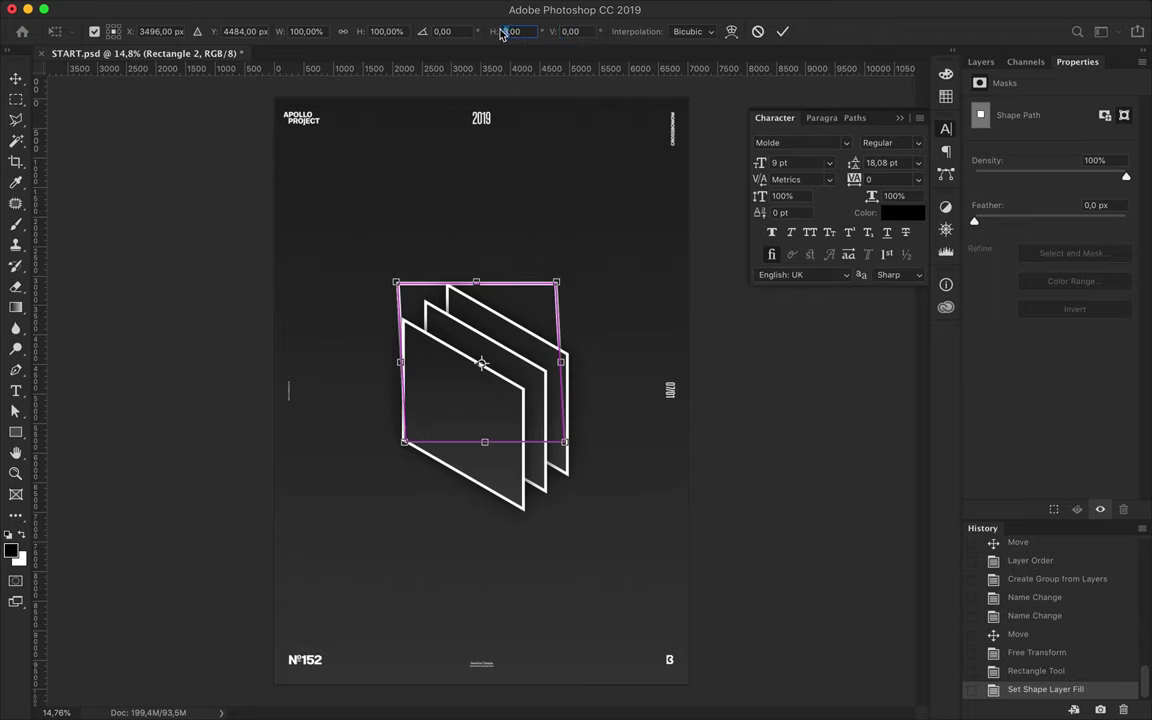
pyautogui.write('0')
pyautogui.press('Return')
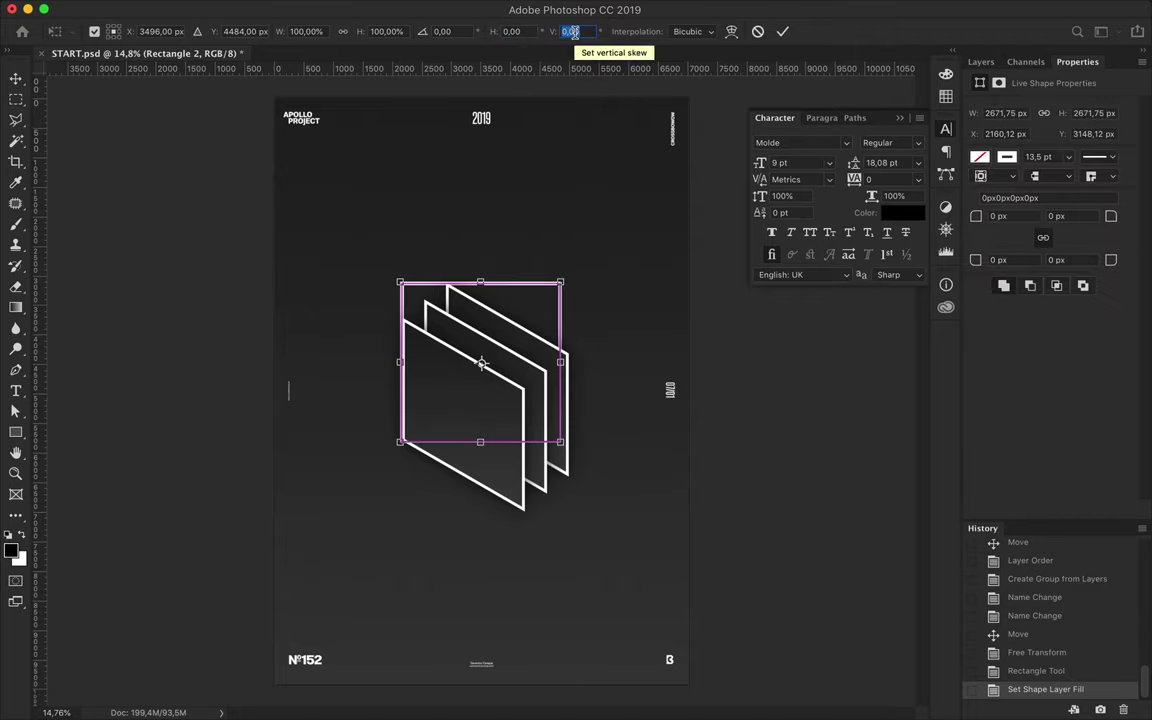
pyautogui.write('5')
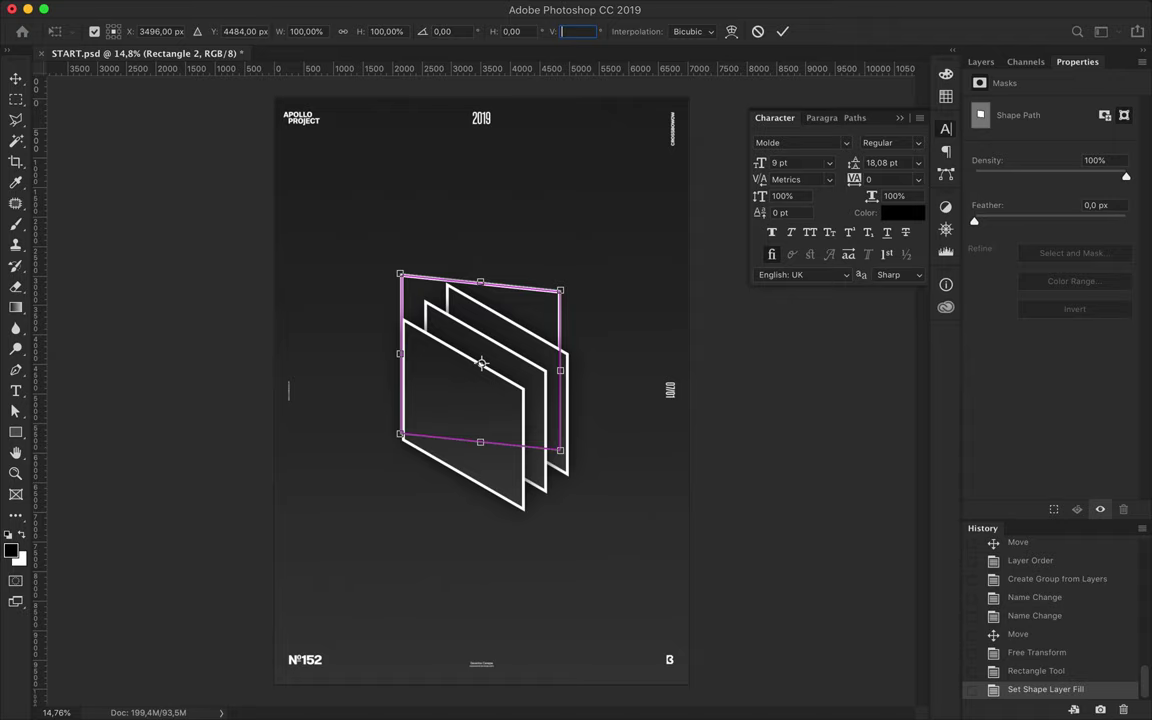
pyautogui.write('030')
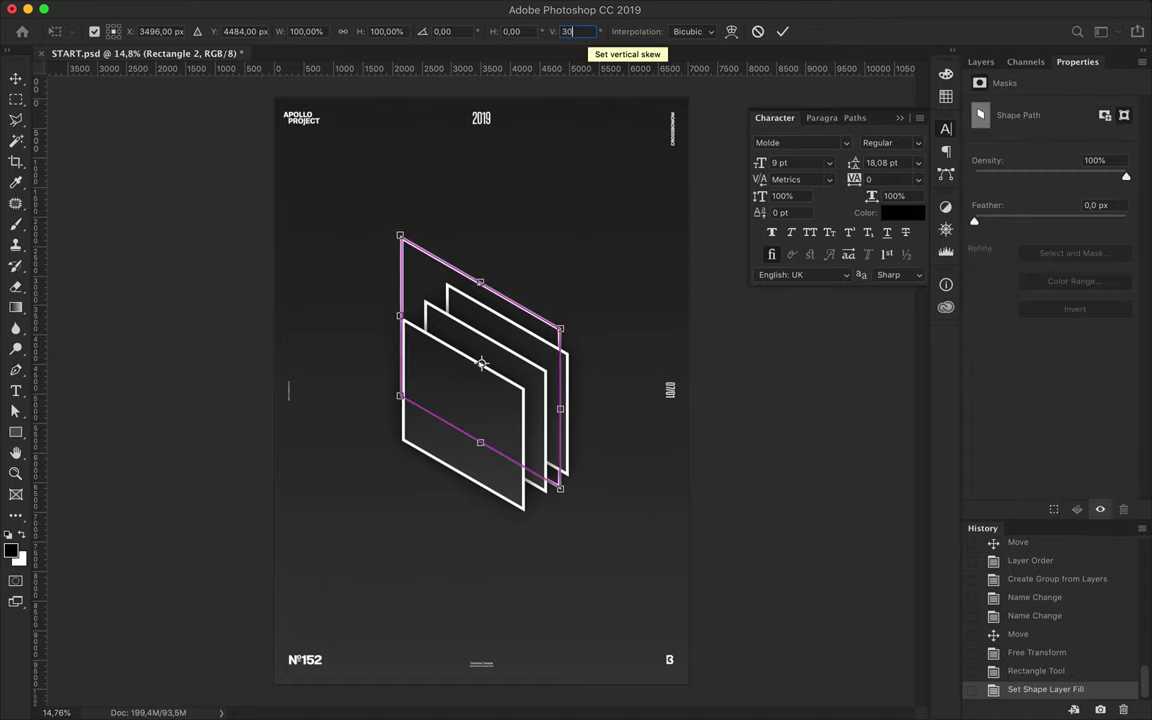
pyautogui.press('Return')
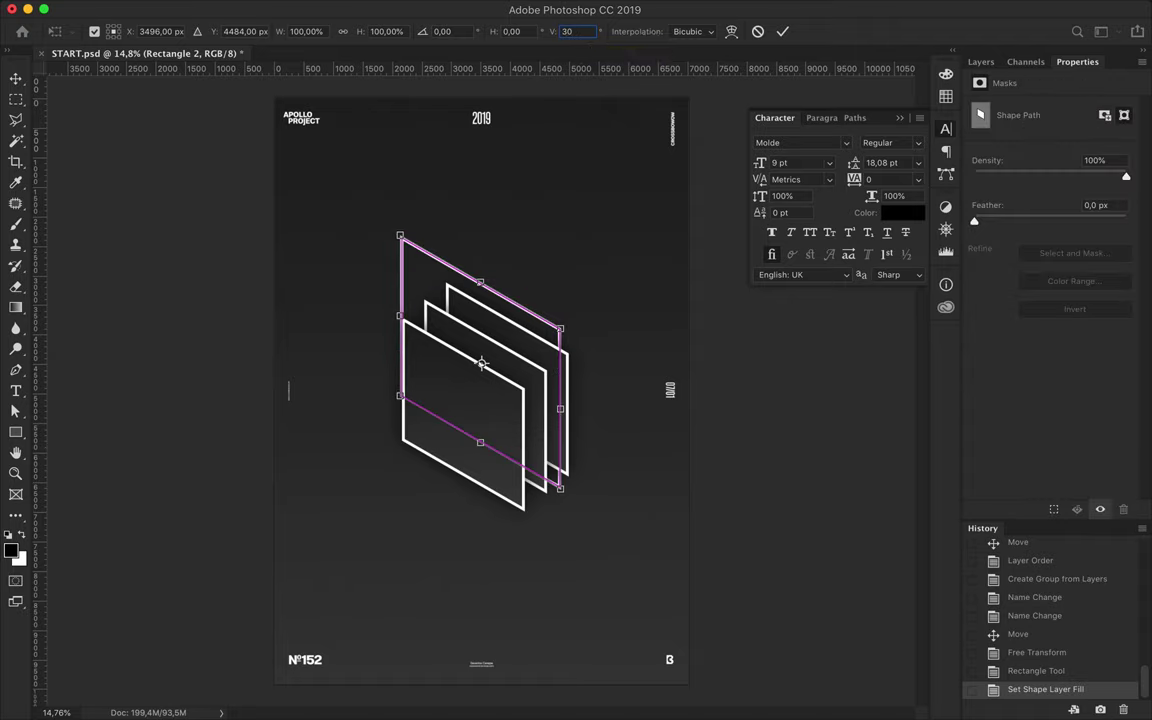
pyautogui.press('Return')
pyautogui.moveTo(460, 277); pyautogui.dragTo(435, 420)
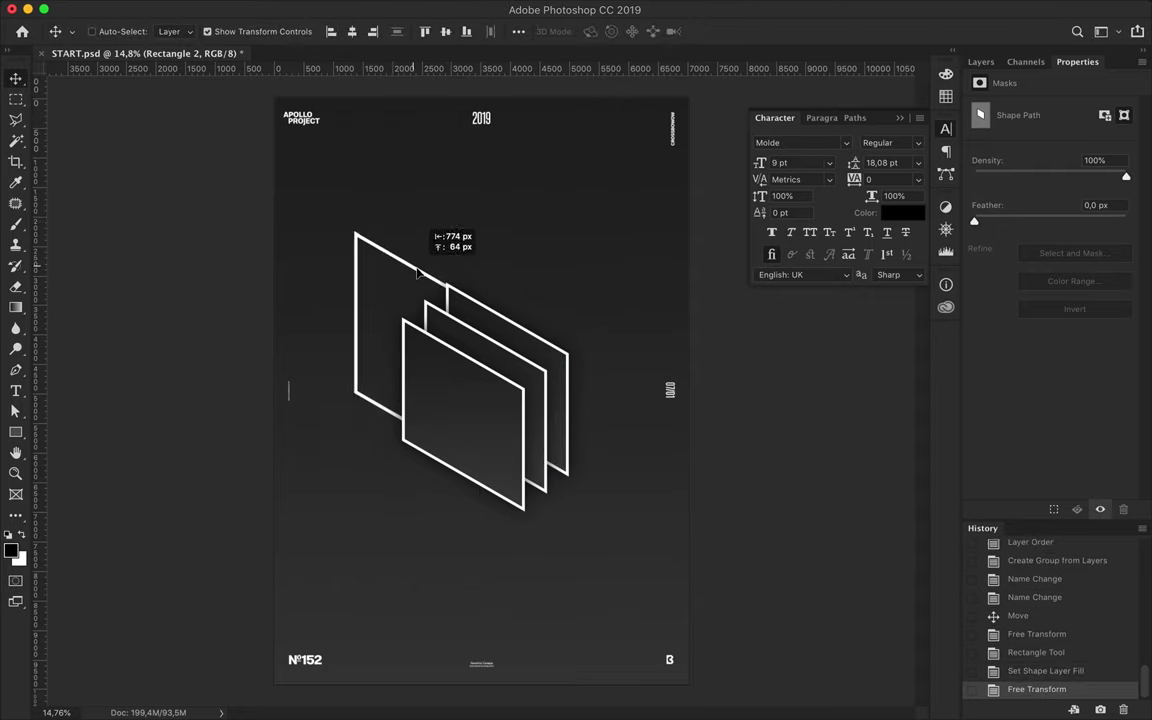
# Drag the square's anchors into a flat parallelogram and move it up over the panels.
pyautogui.press('a')
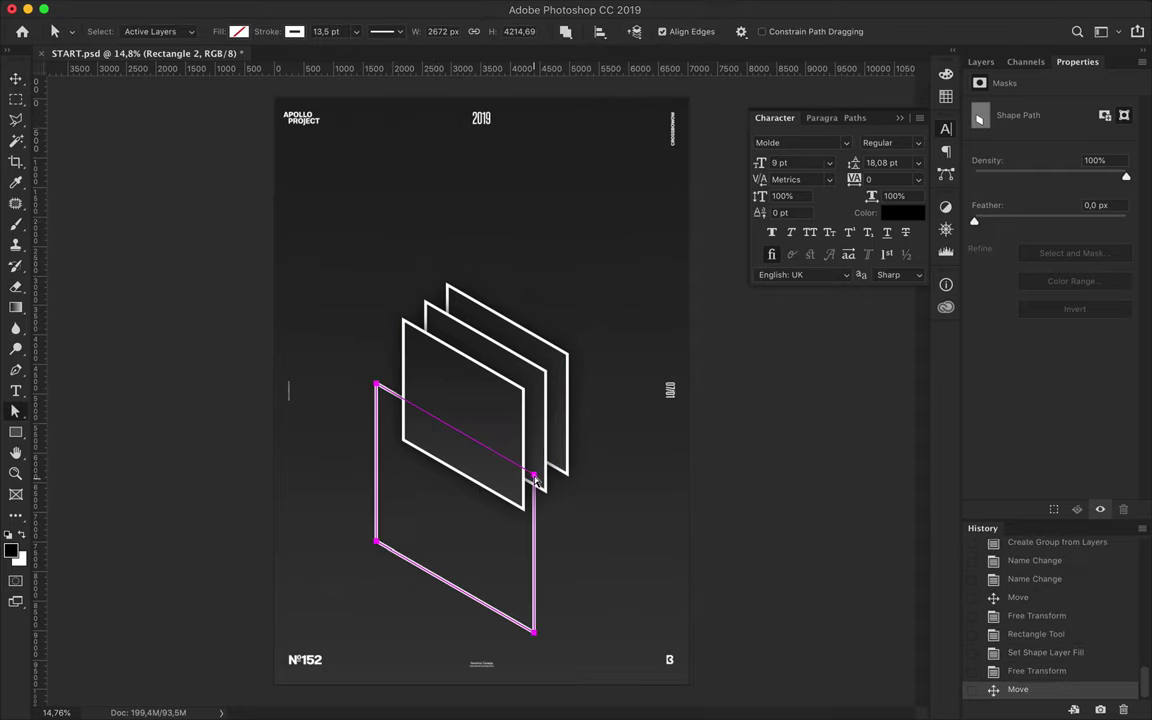
pyautogui.moveTo(376, 384)
pyautogui.mouseDown()
pyautogui.moveTo(540, 463)
pyautogui.moveTo(578, 496)
pyautogui.moveTo(590, 546)
pyautogui.mouseUp()
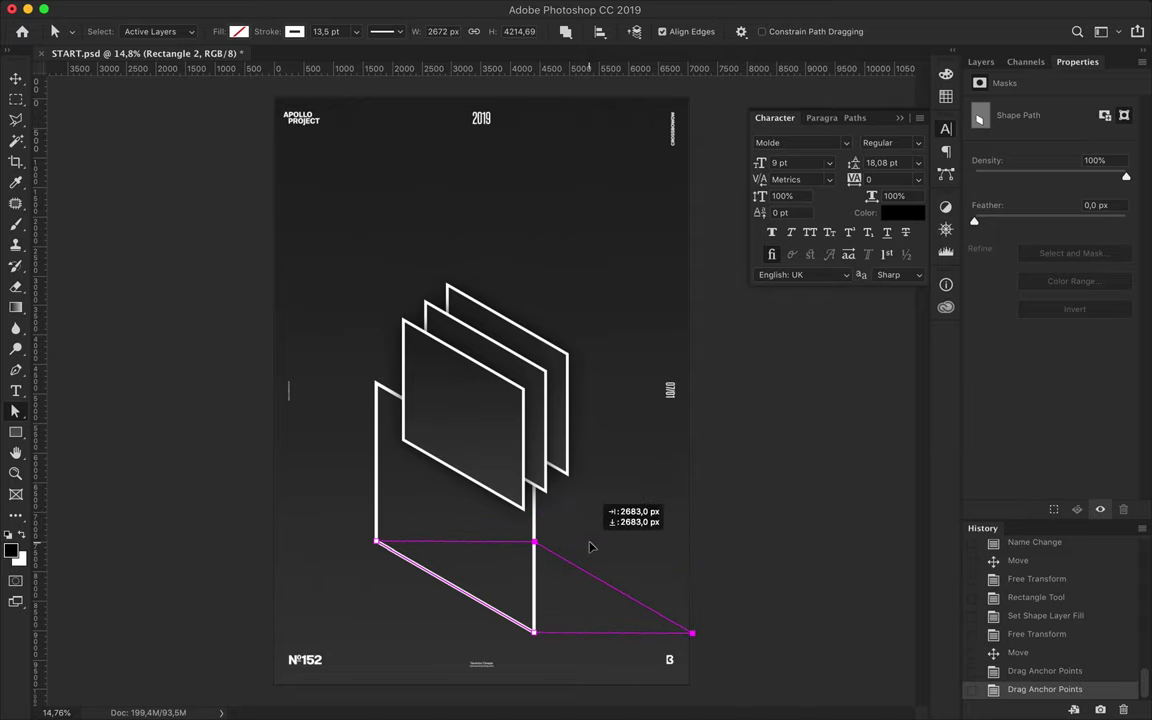
pyautogui.scroll(5, 491, 540)
pyautogui.scroll(-4, 500, 570)
pyautogui.press('v')
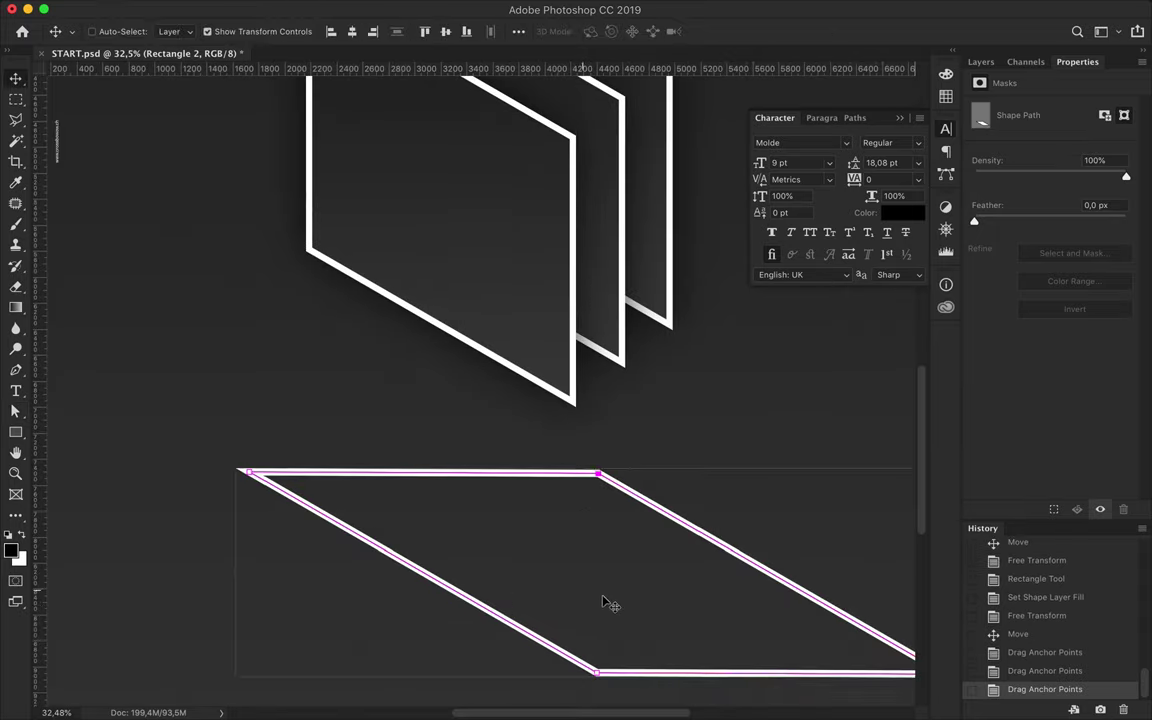
pyautogui.moveTo(605, 603); pyautogui.dragTo(500, 243)
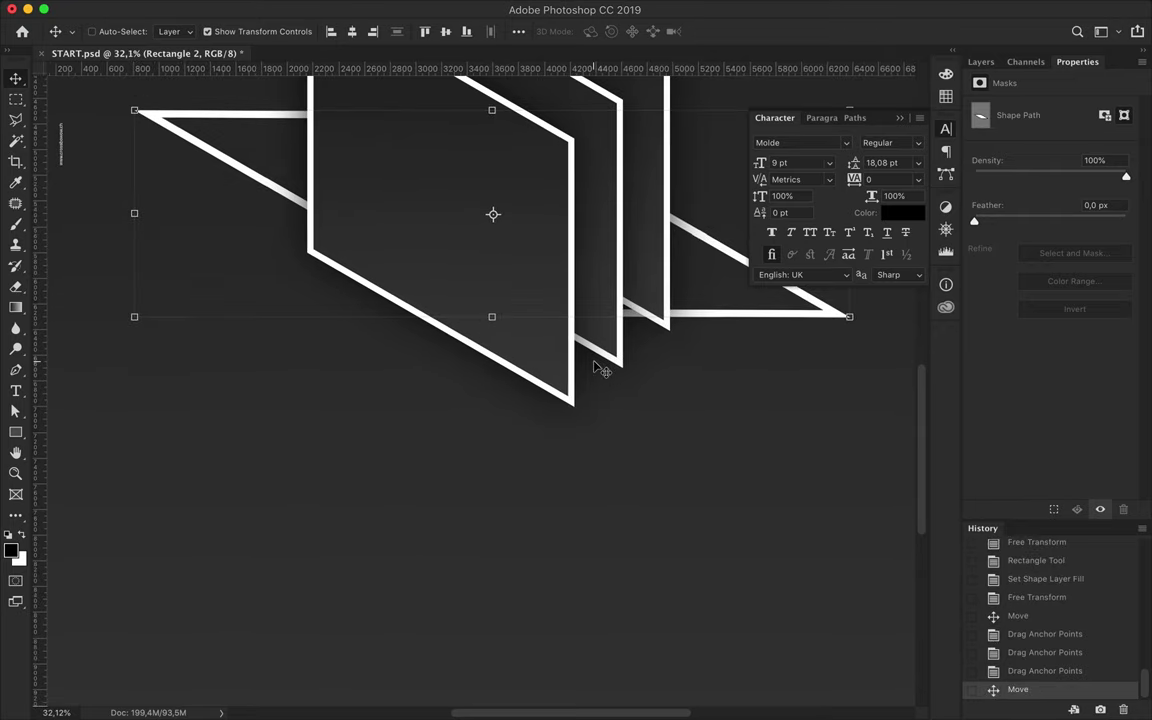
pyautogui.press('super+0')
pyautogui.click(981, 61)
# Stack Rectangle 2 above Rectangle grey and scale the band to about 68% over the panels.
pyautogui.moveTo(1080, 198); pyautogui.dragTo(1030, 163)
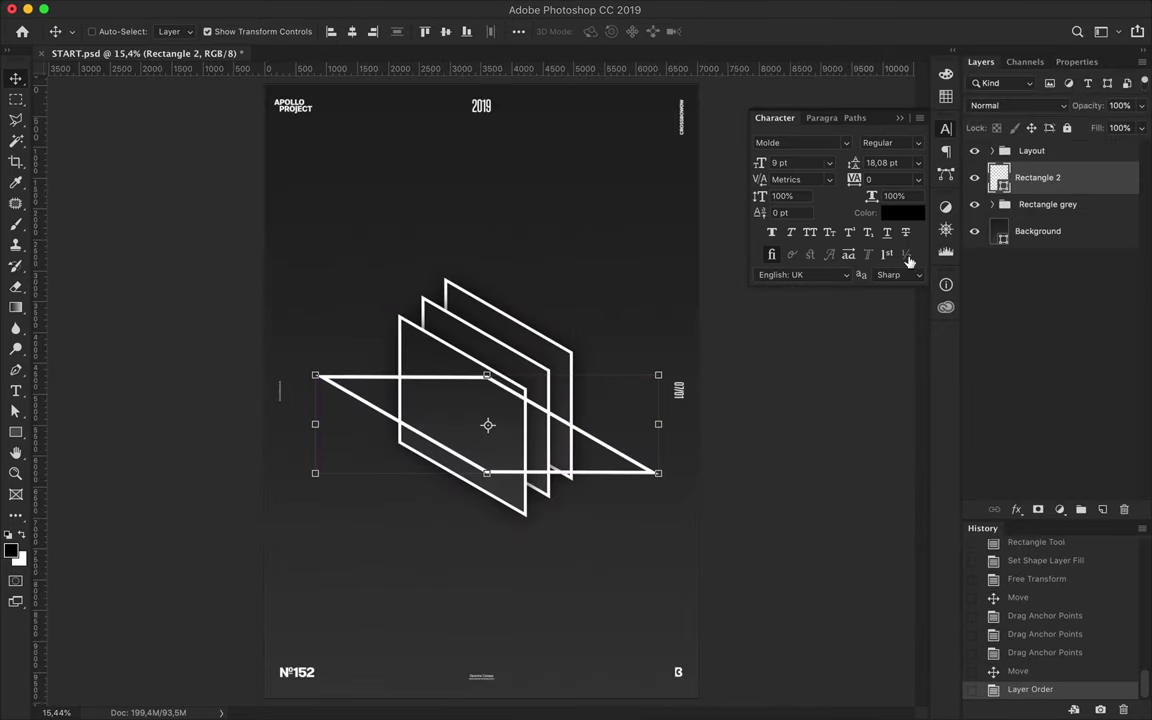
pyautogui.moveTo(620, 458)
pyautogui.mouseDown()
pyautogui.moveTo(650, 450)
pyautogui.moveTo(585, 432)
pyautogui.mouseUp()
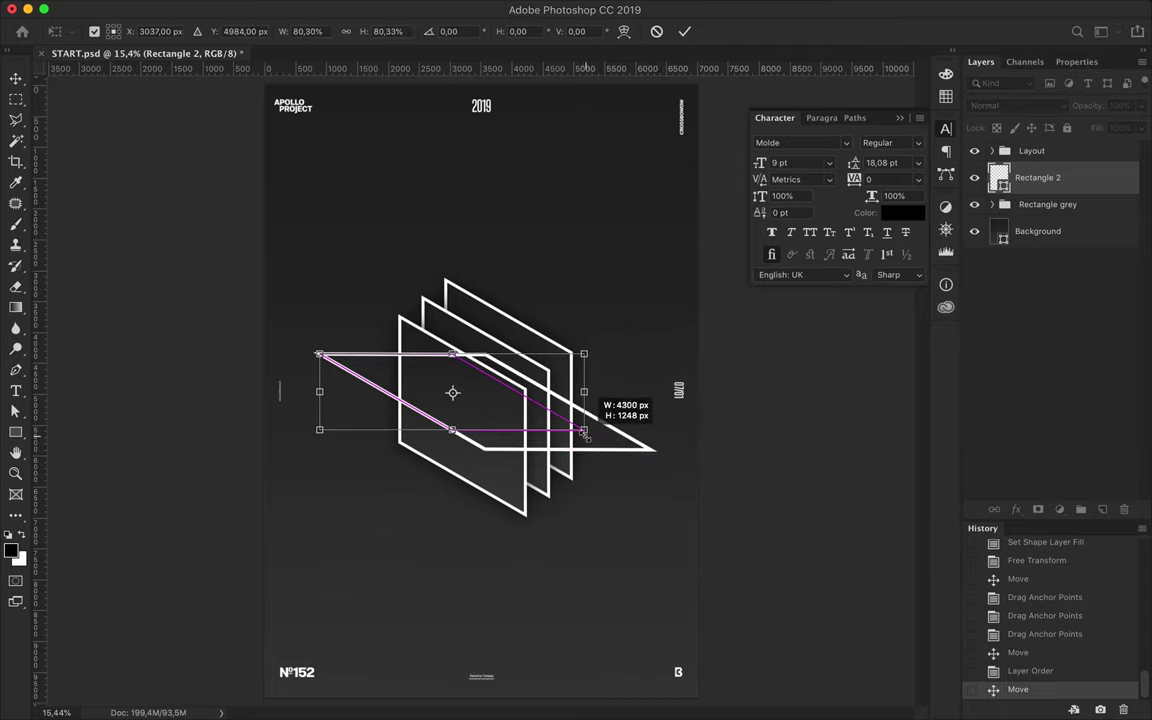
pyautogui.moveTo(319, 354); pyautogui.dragTo(352, 364)
pyautogui.moveTo(410, 391); pyautogui.dragTo(435, 394)
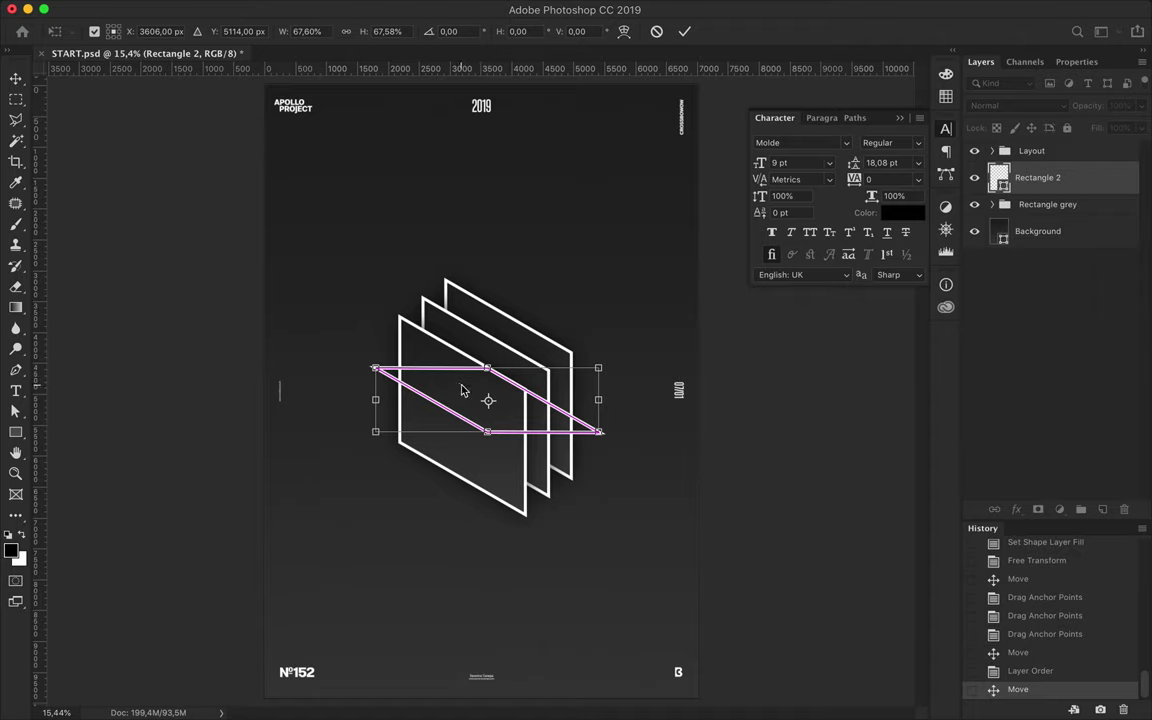
pyautogui.press('Return')
# Add two anchor points on the band and delete its top edge between them.
pyautogui.press('p')
pyautogui.click(432, 368)
pyautogui.click(538, 398)
pyautogui.press('a')
pyautogui.press('BackSpace')
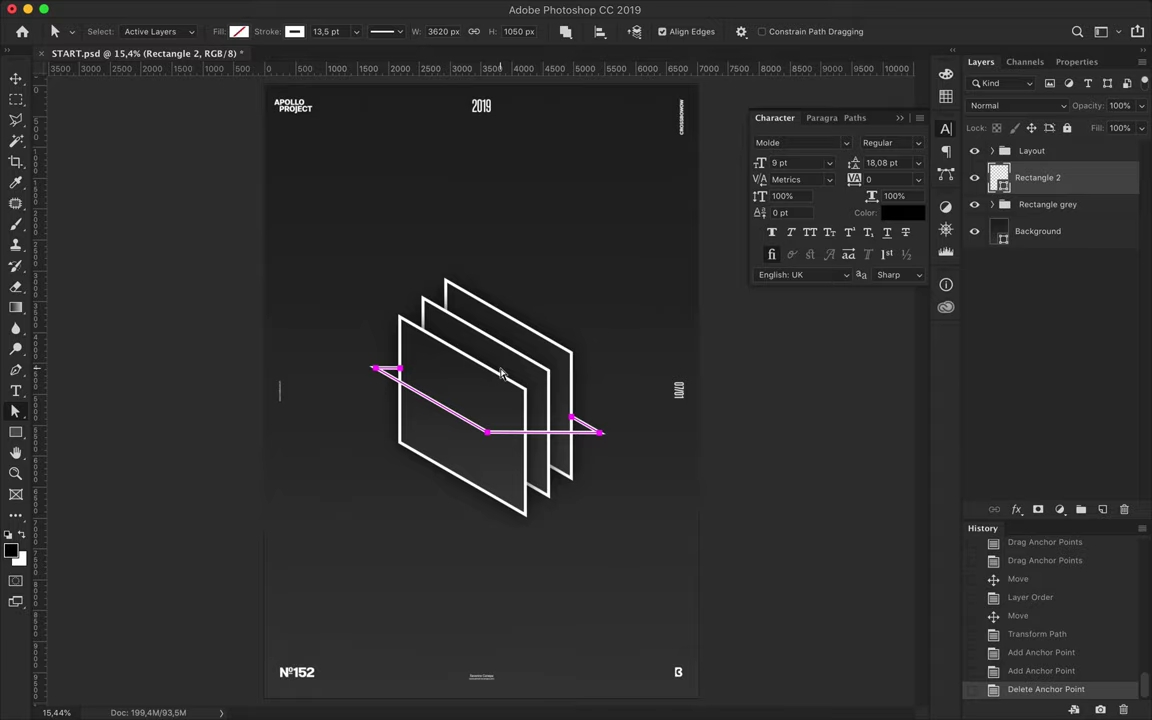
pyautogui.click(578, 303)
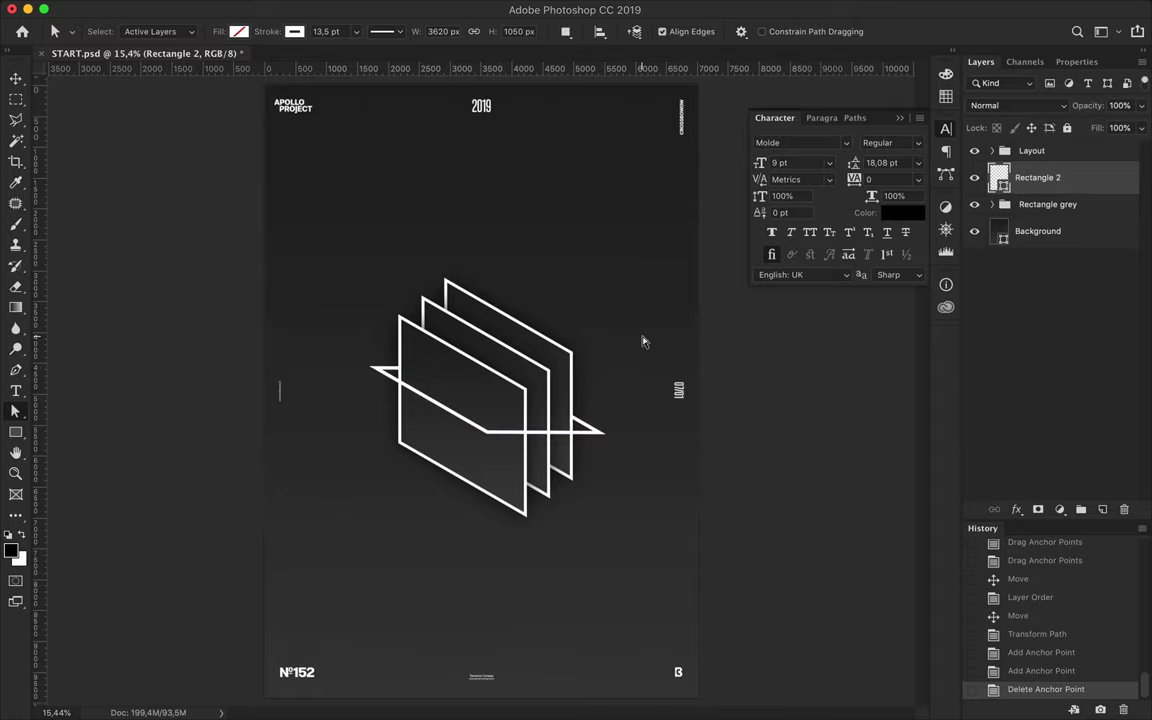
pyautogui.hotkey('ctrl', '+')
pyautogui.moveTo(581, 651)
pyautogui.mouseDown()
pyautogui.moveTo(478, 481)
pyautogui.moveTo(490, 477)
pyautogui.mouseUp()
pyautogui.press('Escape')
pyautogui.press('v')
pyautogui.hotkey('ctrl', '0')
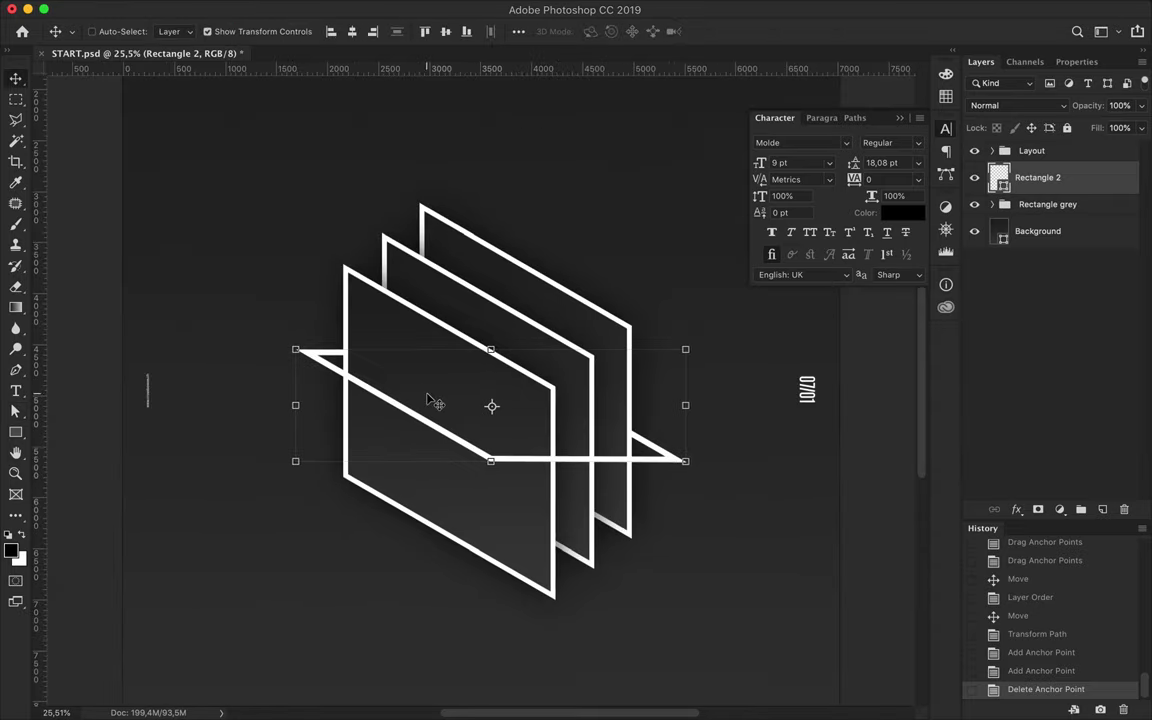
# Fine-tune the band's path points, set a 23.5 pt outline, and rasterize the layer.
pyautogui.press('a')
pyautogui.press('Left')
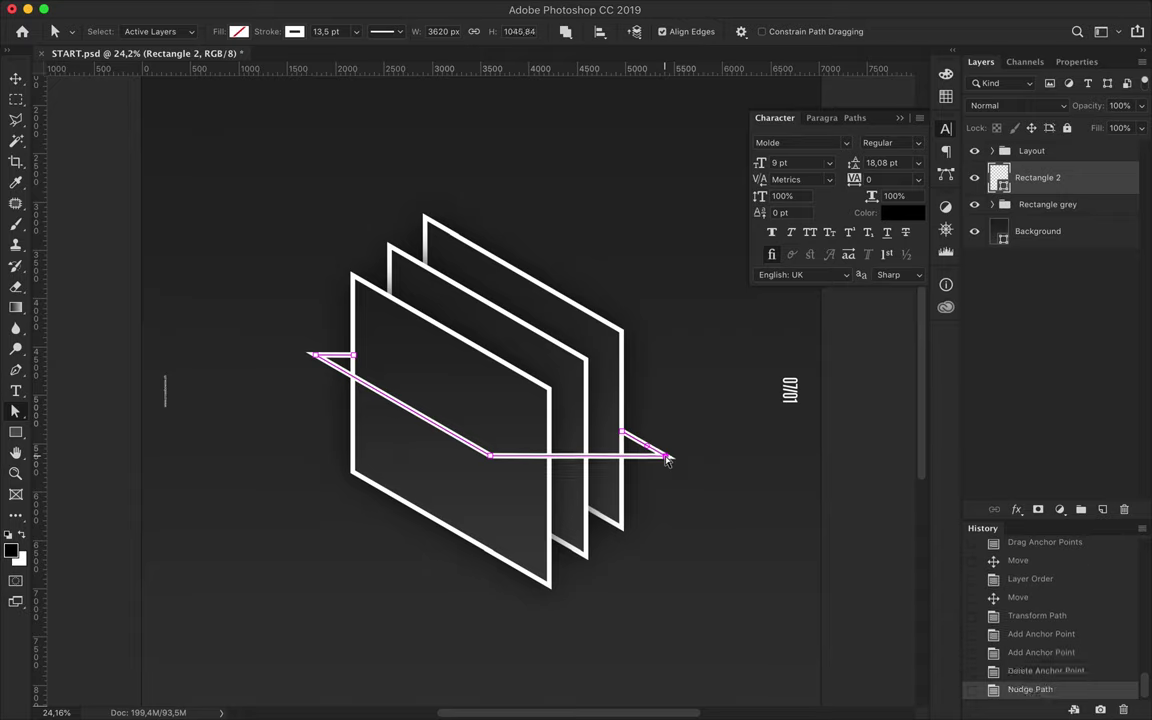
pyautogui.press('Up')
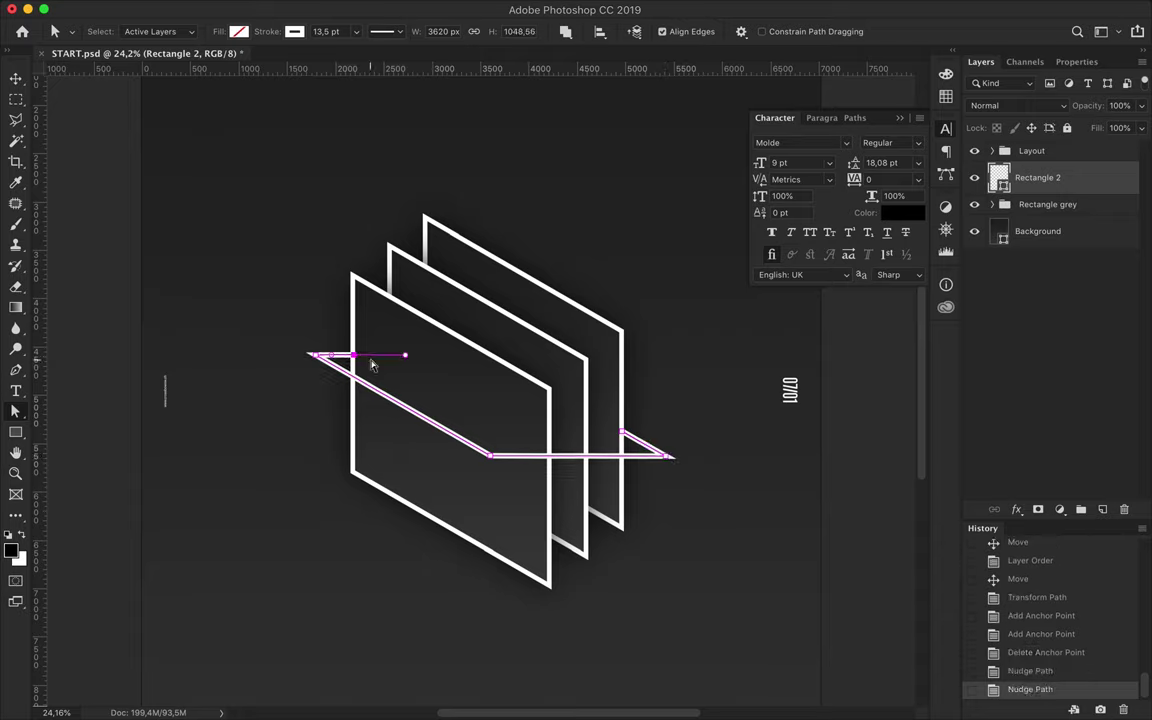
pyautogui.moveTo(304, 343); pyautogui.dragTo(307, 345)
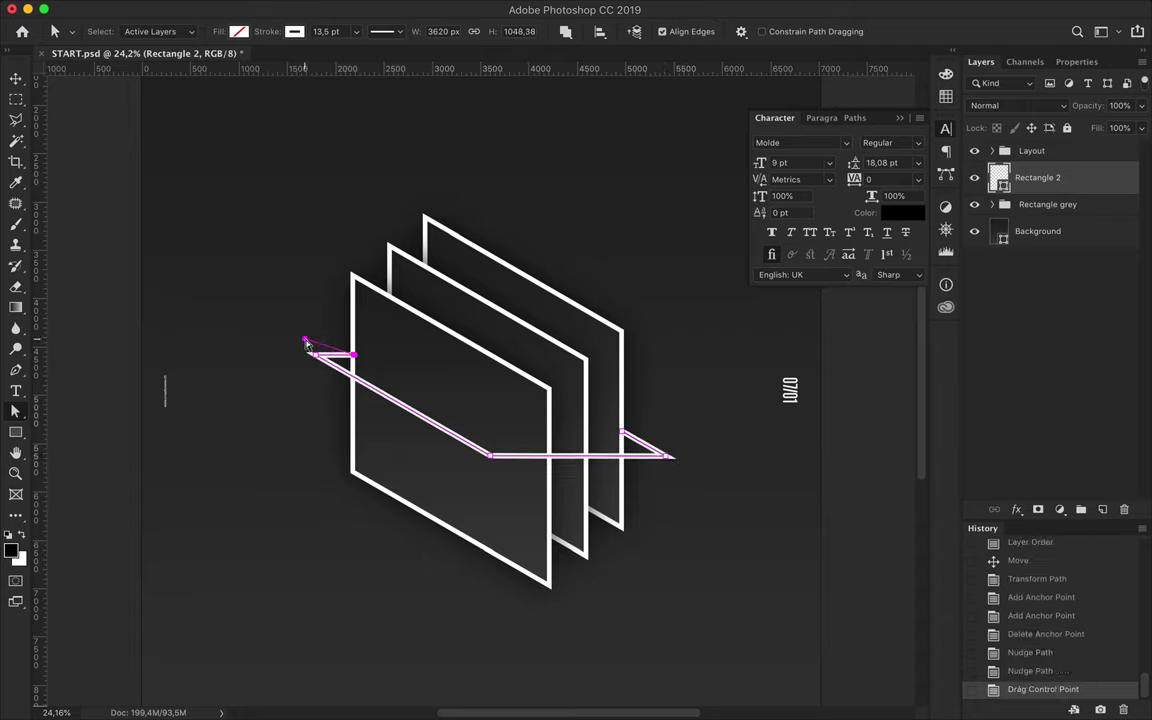
pyautogui.moveTo(399, 358); pyautogui.dragTo(398, 356)
pyautogui.hotkey('ctrl', '0')
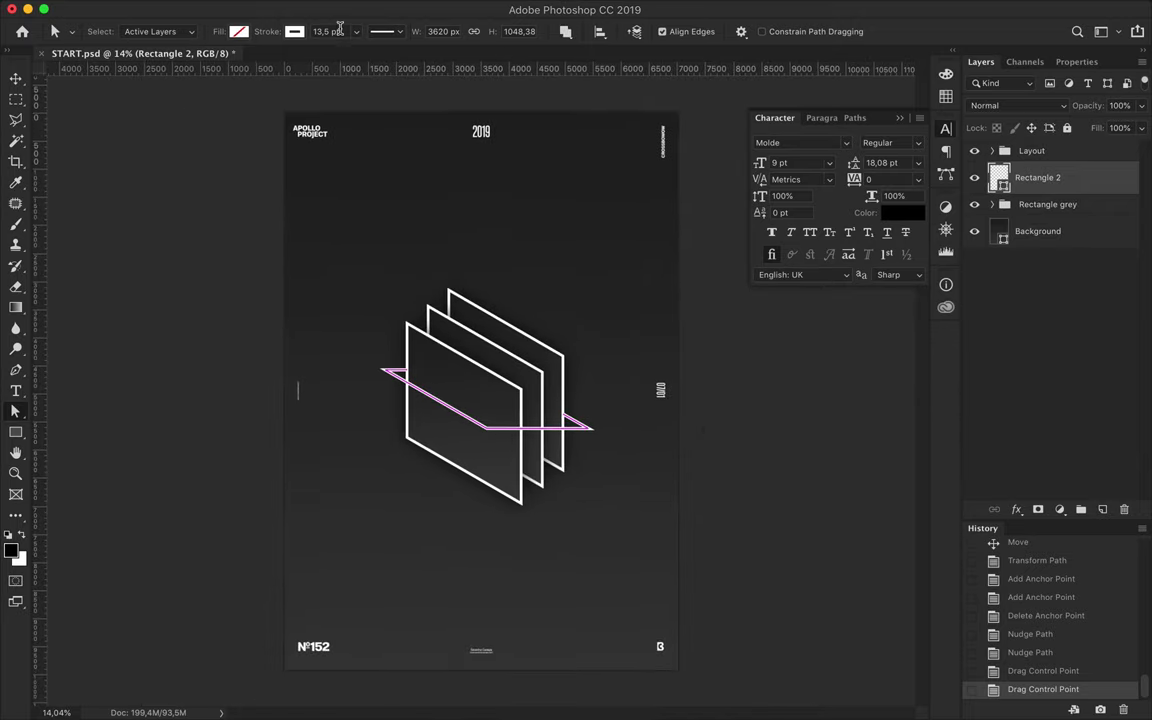
pyautogui.press('Return')
pyautogui.scroll(5, 537, 327)
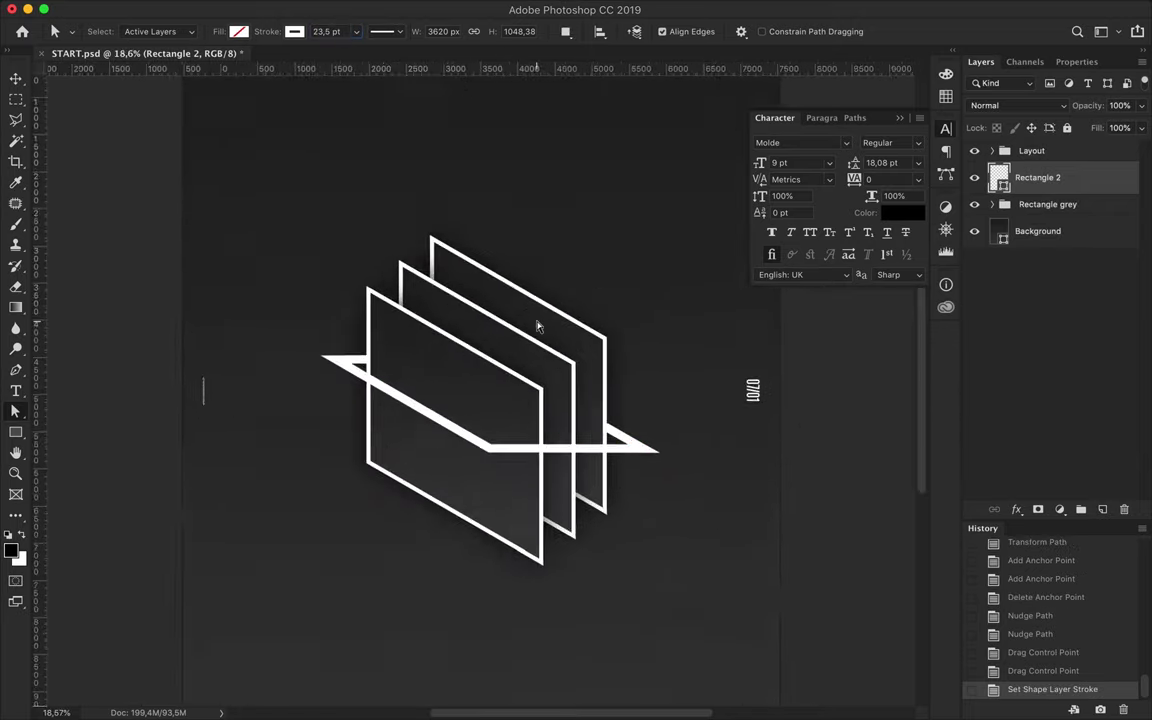
pyautogui.click(695, 463)
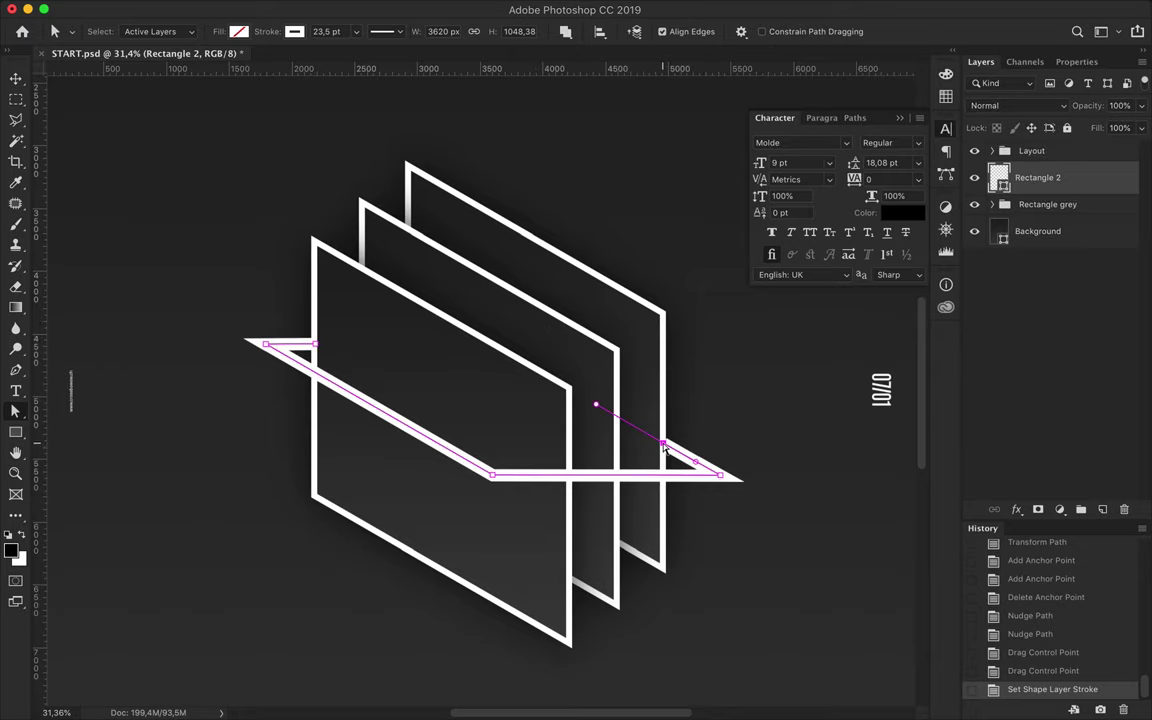
pyautogui.moveTo(661, 440); pyautogui.dragTo(663, 396)
pyautogui.press('Return')
pyautogui.rightClick(985, 165)
pyautogui.click(922, 262)
# Lasso the overlapping piece of the band and delete it so it passes behind a panel.
pyautogui.press('l')
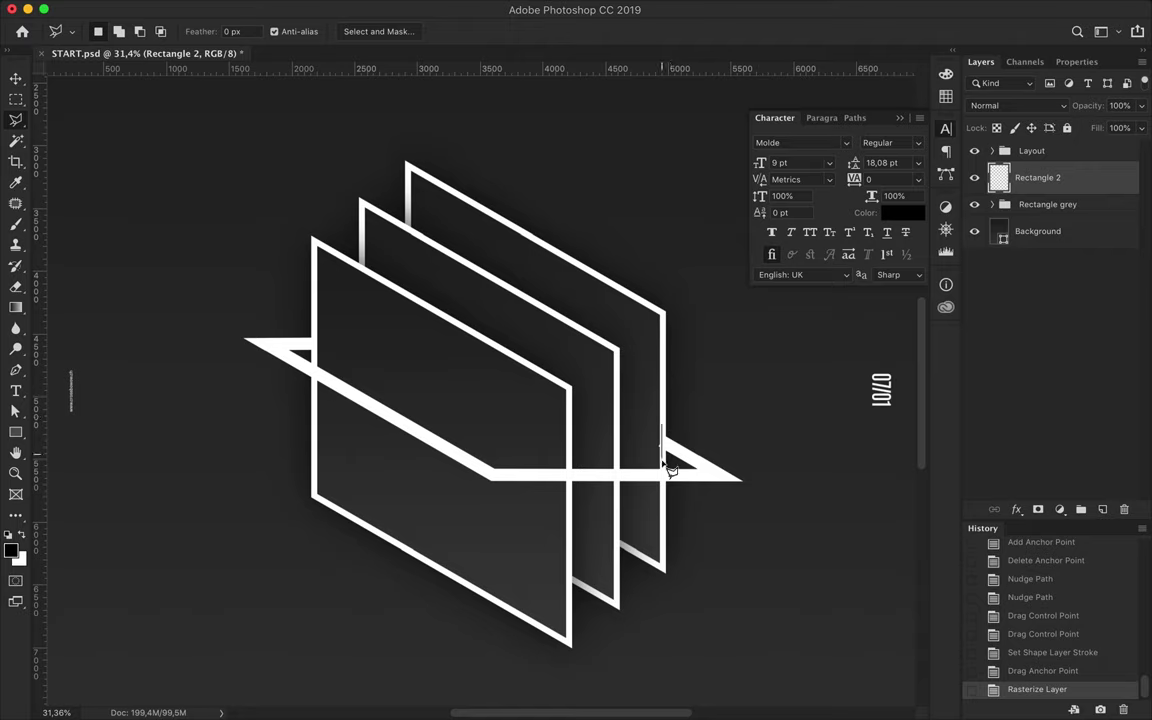
pyautogui.click(668, 437)
pyautogui.press('Delete')
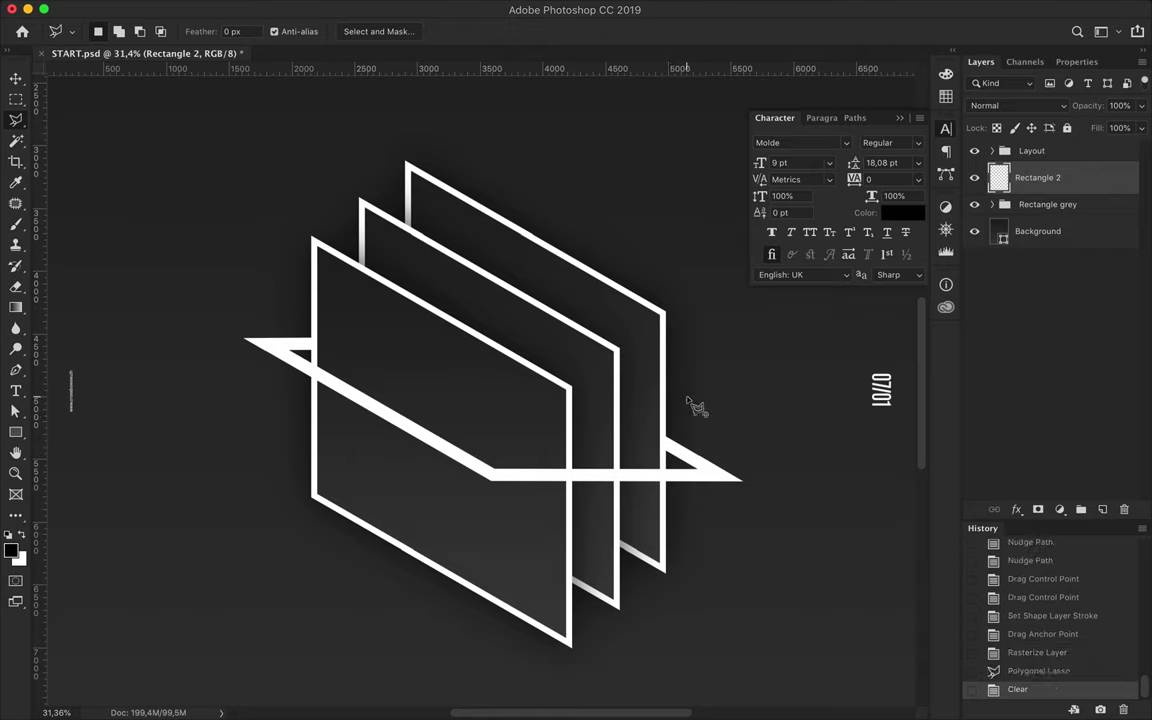
pyautogui.doubleClick(688, 362)
pyautogui.press('Delete')
pyautogui.click(692, 252)
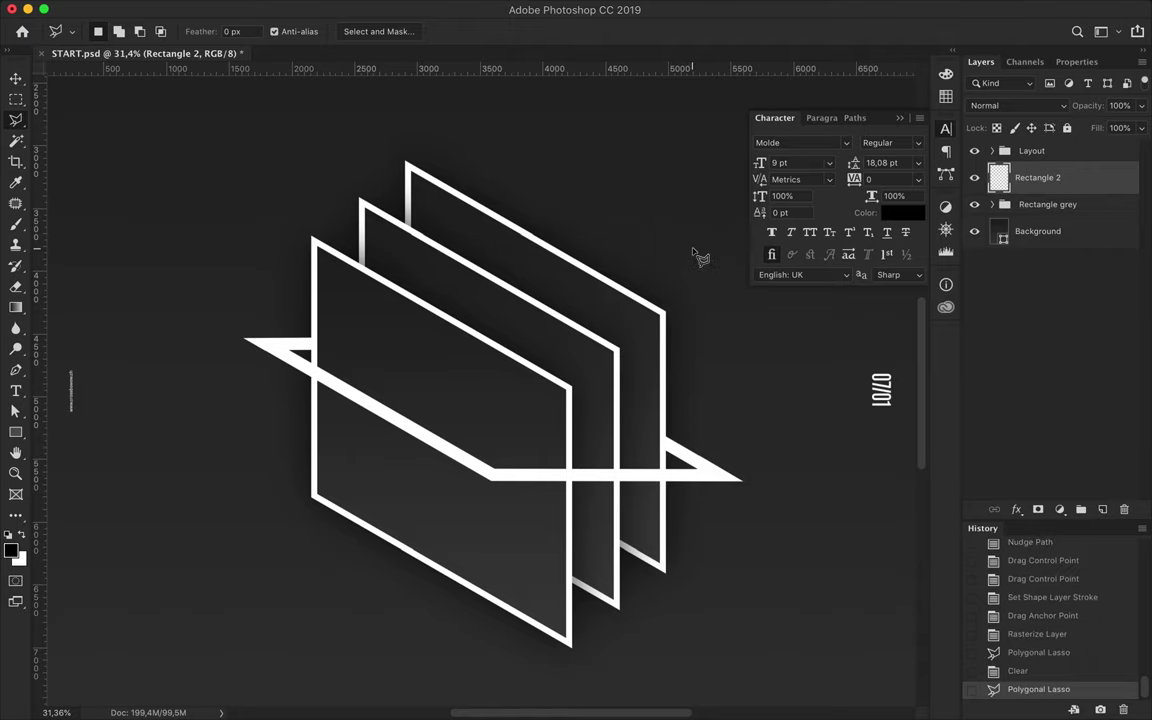
pyautogui.scroll(-2, 554, 315)
pyautogui.scroll(-2, 554, 320)
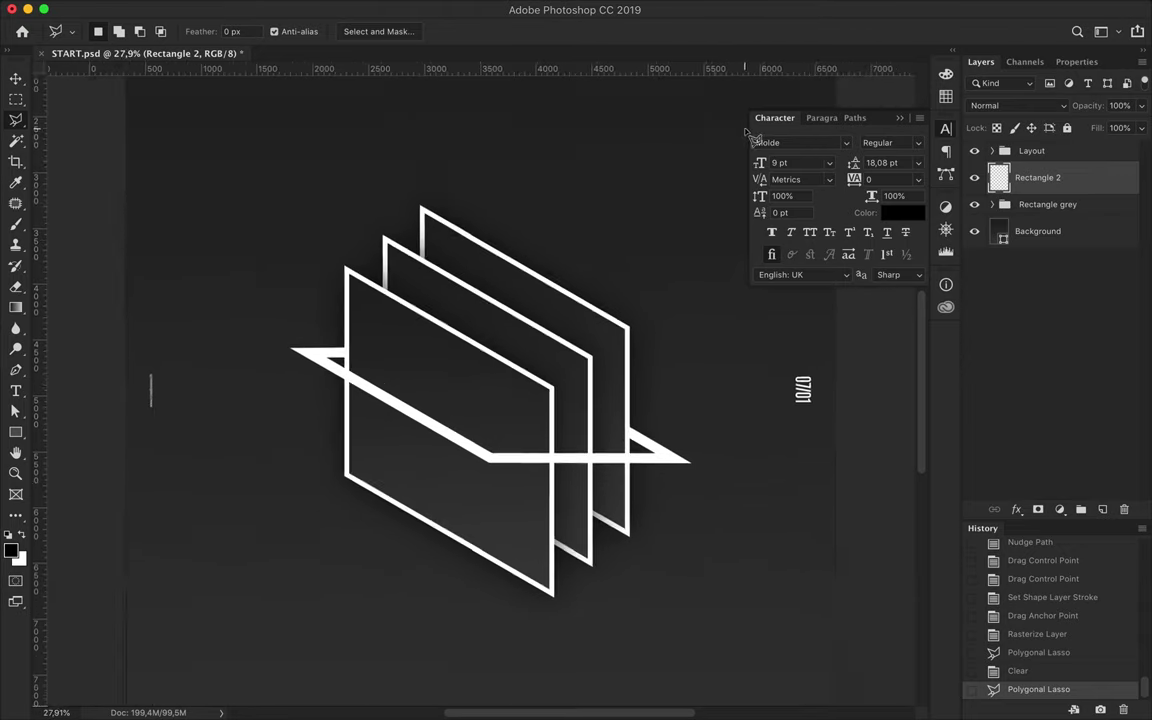
pyautogui.scroll(-2, 540, 335)
pyautogui.scroll(-1, 540, 342)
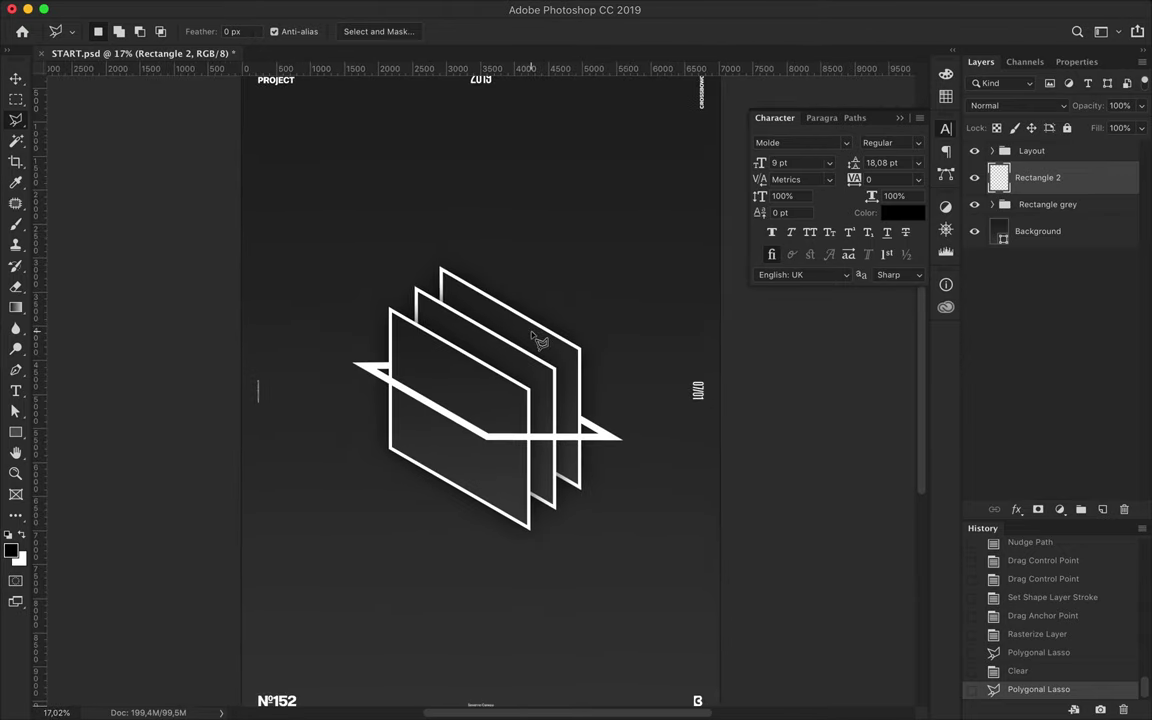
# Move a panel down-left and give it a 17.5 pt outline with changed stroke alignment.
pyautogui.press('v')
pyautogui.moveTo(515, 396); pyautogui.dragTo(482, 456)
pyautogui.press('a')
pyautogui.click(384, 31)
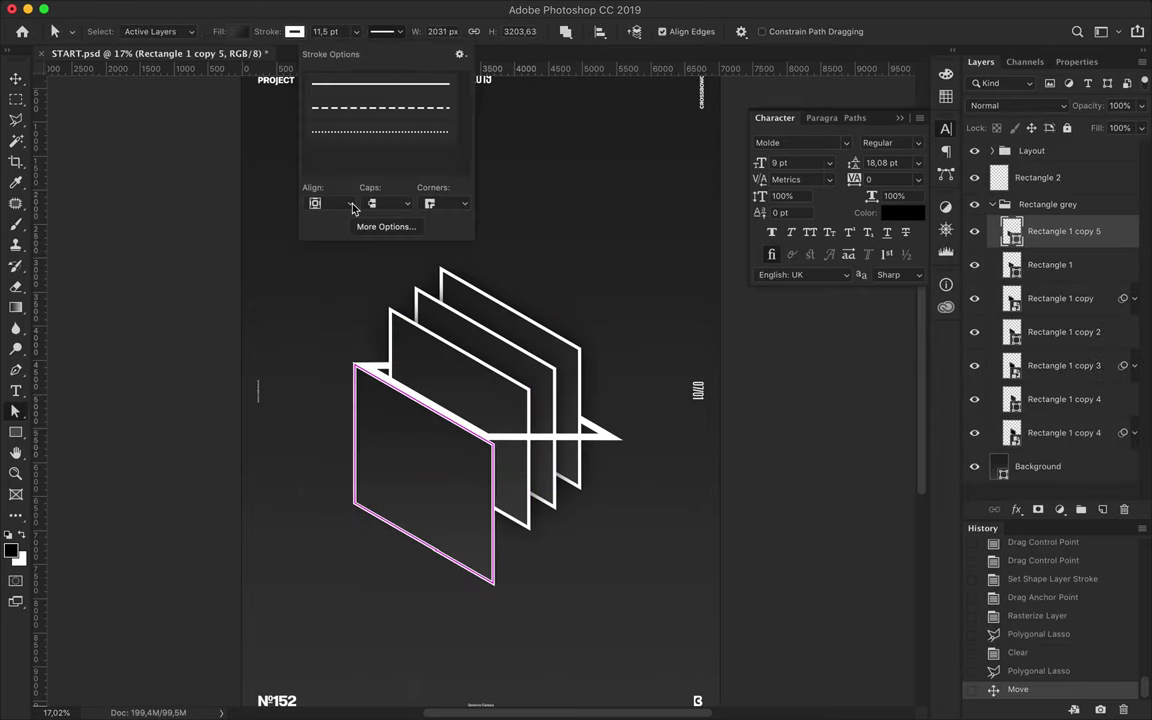
pyautogui.click(330, 203)
pyautogui.click(312, 198)
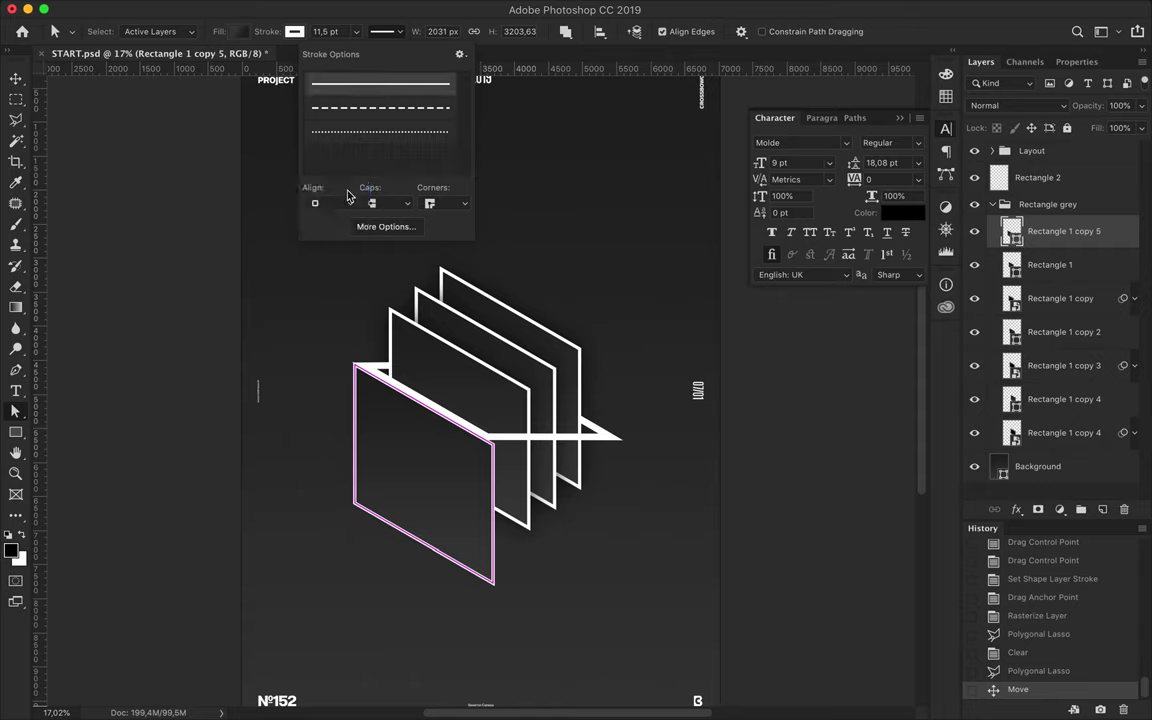
pyautogui.click(380, 83)
pyautogui.click(342, 31)
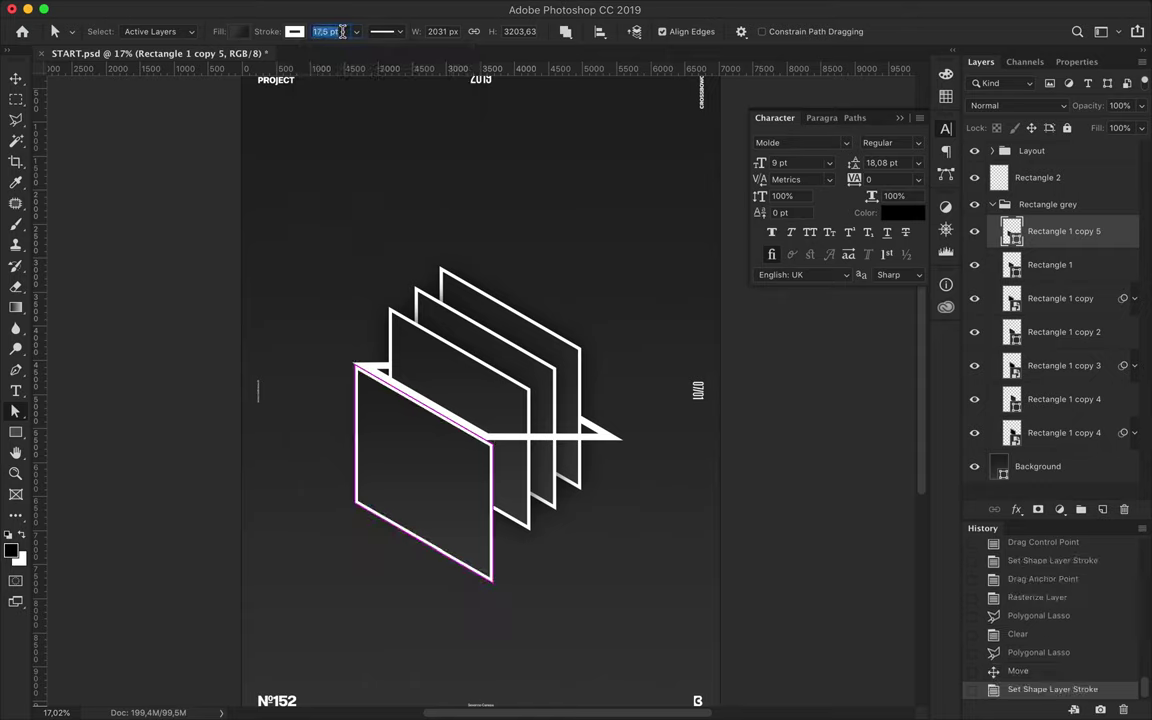
pyautogui.press('Return')
# Hide the crossing band and add a panel copy at the bottom of the Rectangle grey group.
pyautogui.press('v')
pyautogui.click(1037, 177)
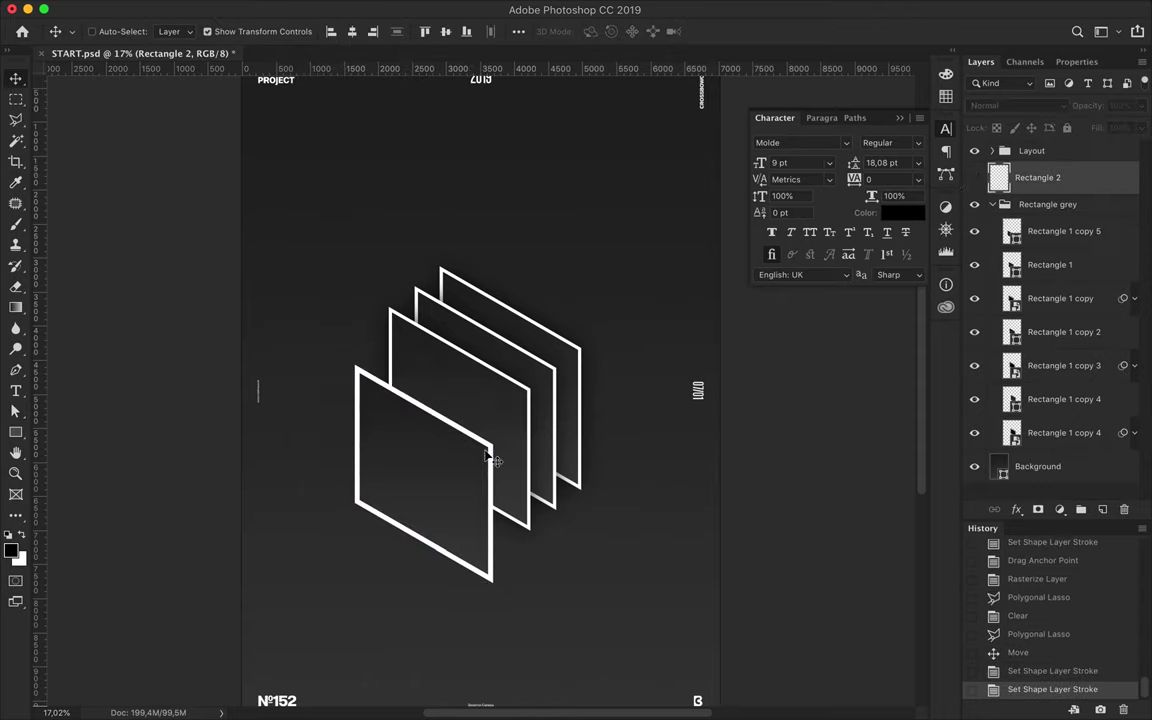
pyautogui.moveTo(463, 467)
pyautogui.mouseDown()
pyautogui.moveTo(615, 380)
pyautogui.moveTo(576, 432)
pyautogui.mouseUp()
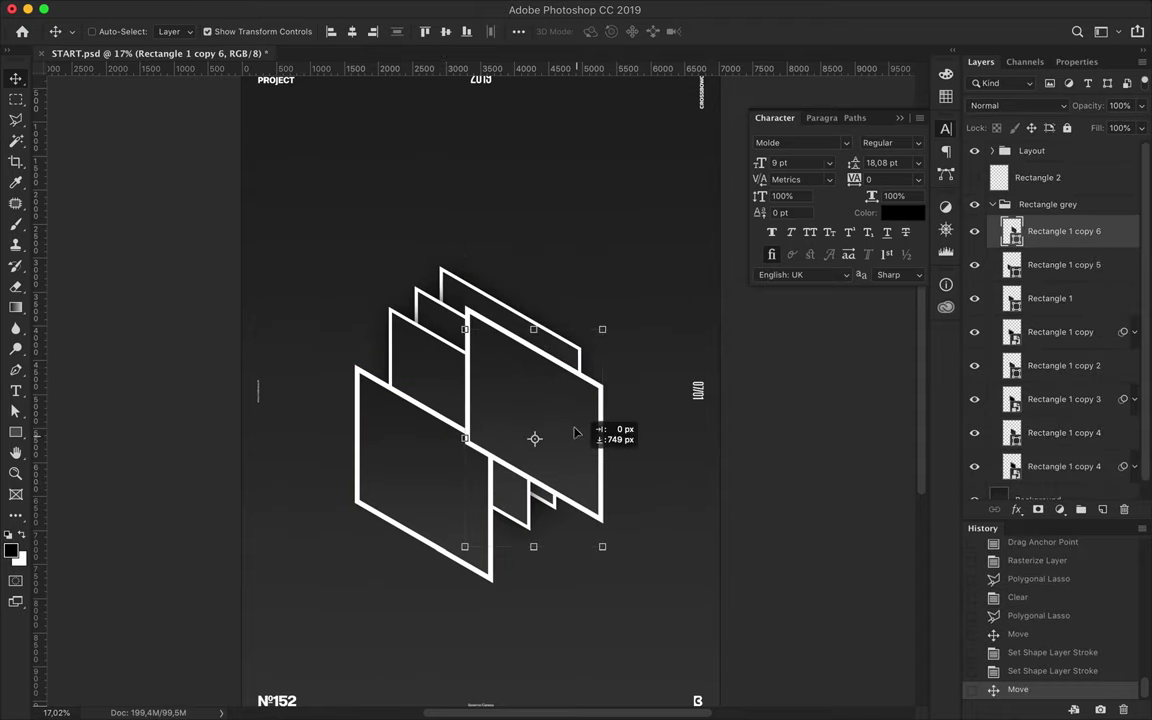
pyautogui.moveTo(1068, 241); pyautogui.dragTo(1036, 474)
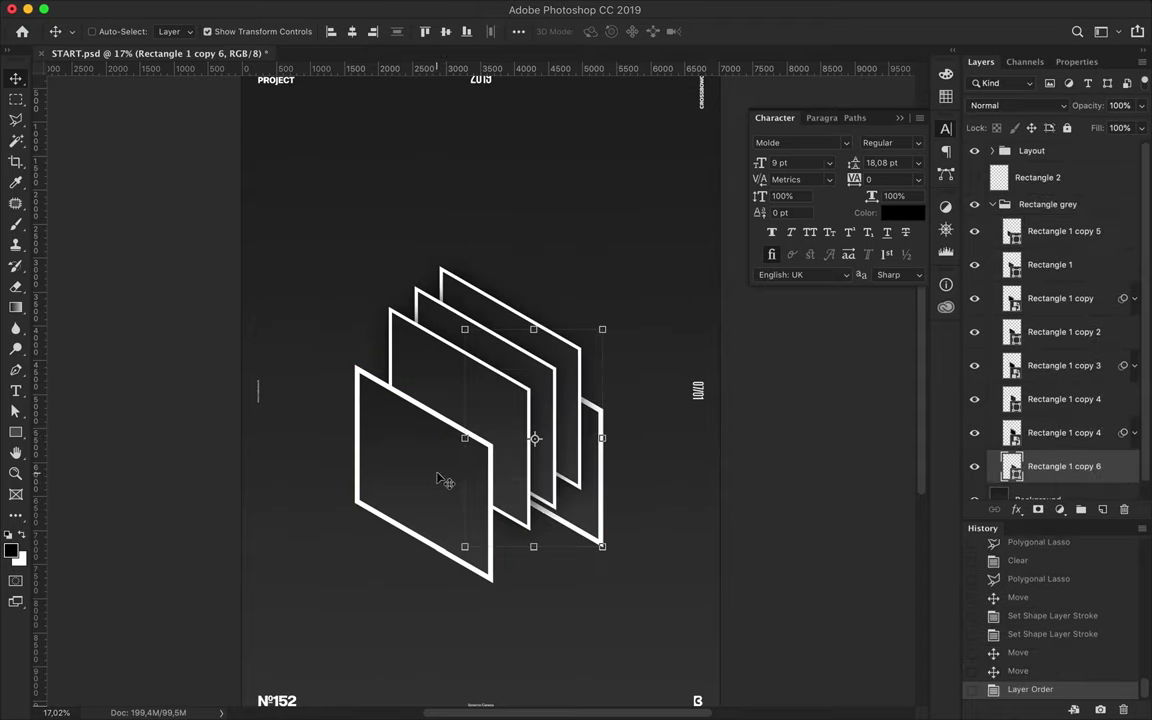
# Duplicate the front panel, flip it horizontally, and fit it as the box's right side.
pyautogui.moveTo(440, 478); pyautogui.dragTo(458, 501)
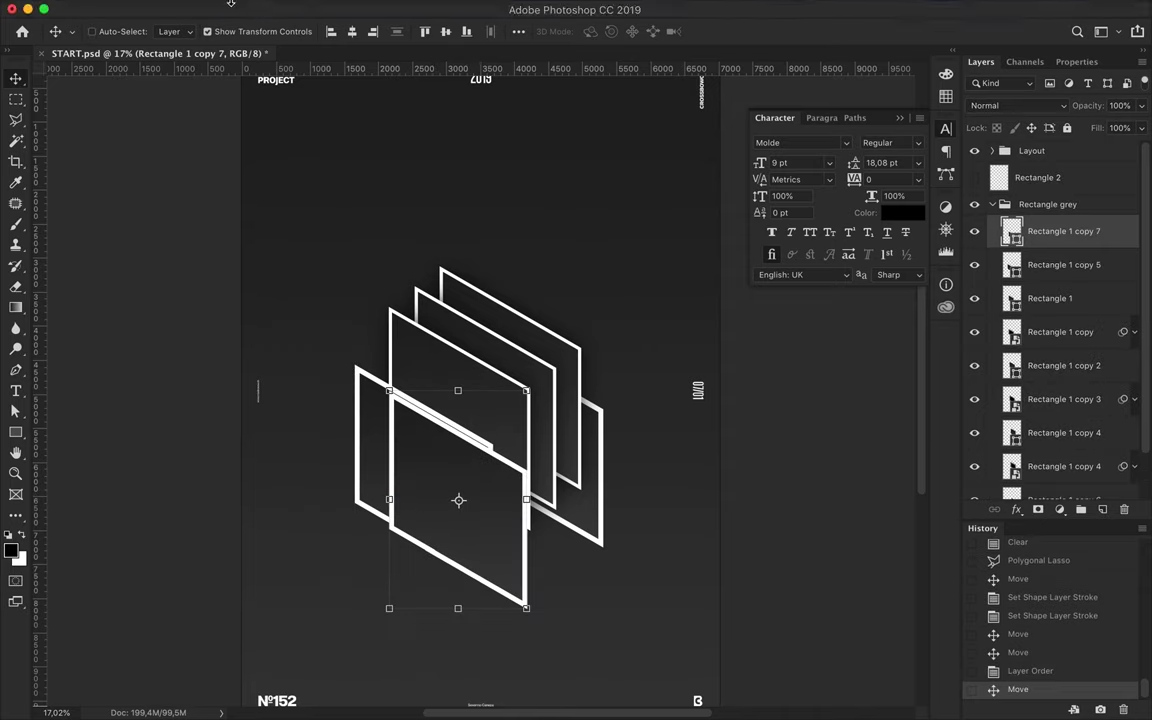
pyautogui.click(179, 9)
pyautogui.moveTo(206, 380)
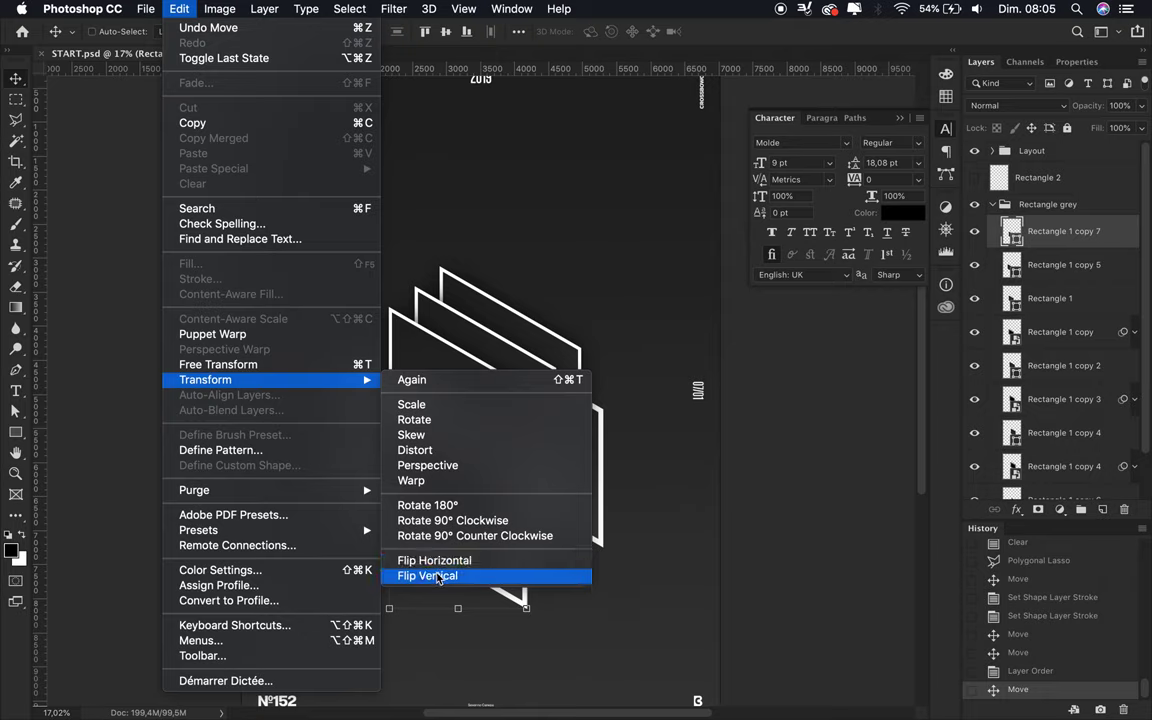
pyautogui.click(434, 561)
pyautogui.moveTo(434, 566); pyautogui.dragTo(505, 472)
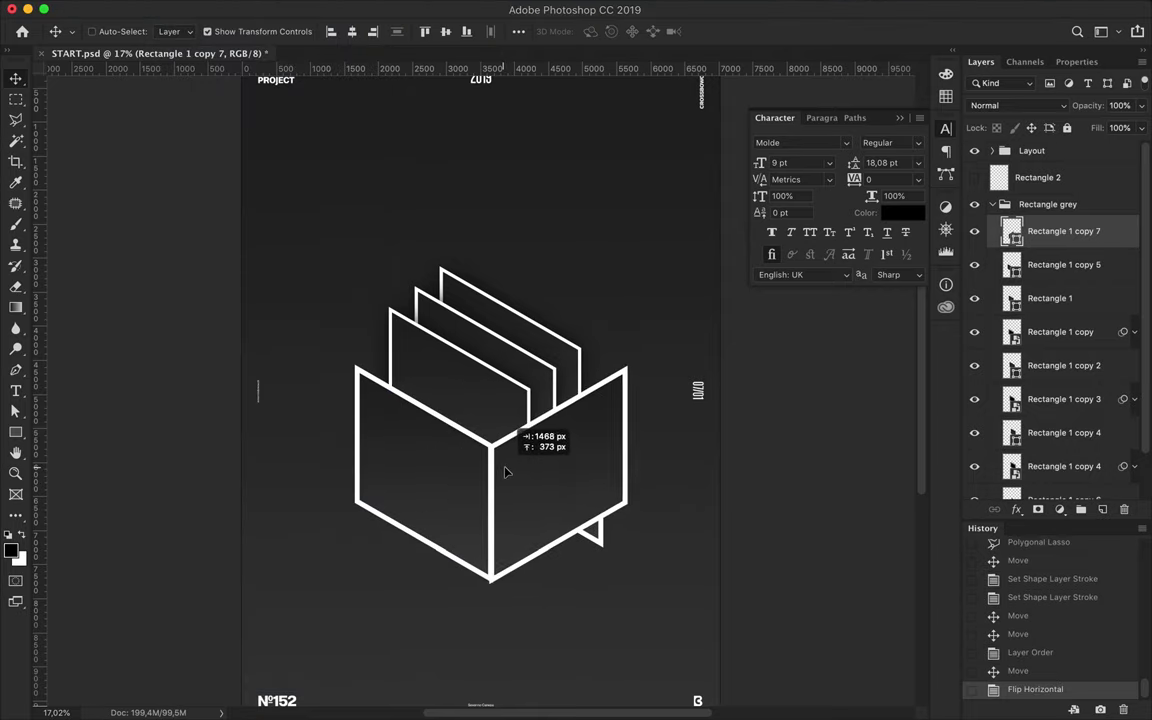
pyautogui.moveTo(505, 472); pyautogui.dragTo(505, 472)
pyautogui.hotkey('ctrl', 'h')
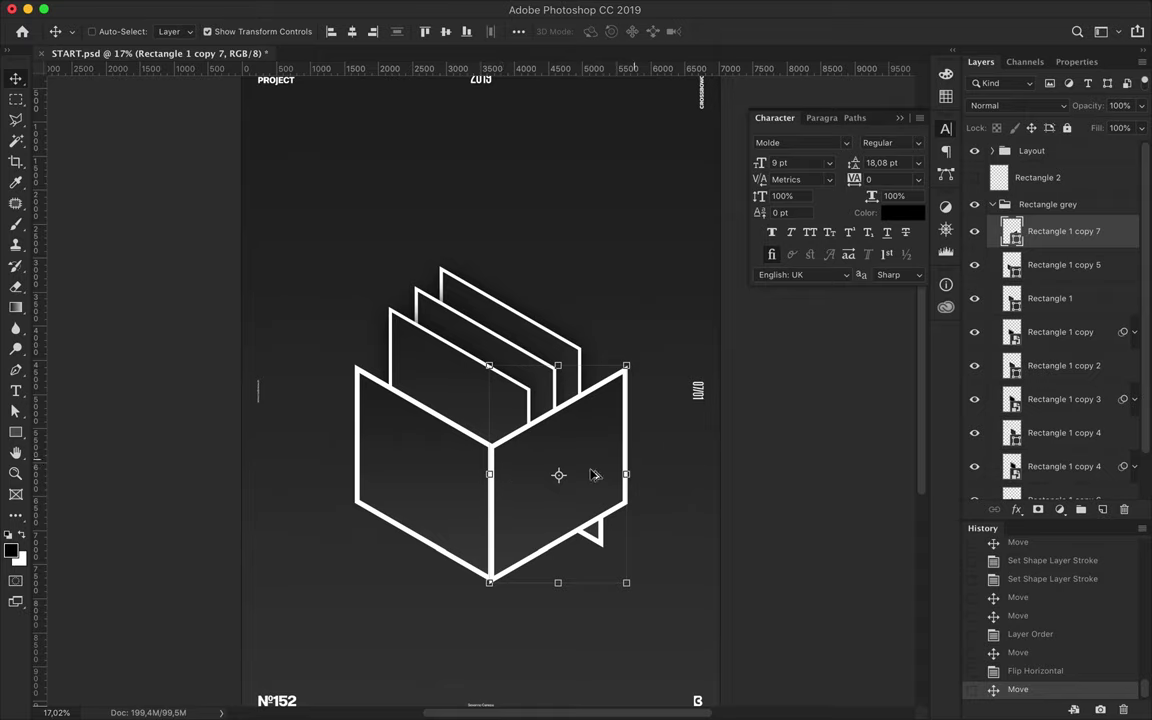
pyautogui.keyDown('shift'); pyautogui.click(1063, 264); pyautogui.keyUp('shift')
pyautogui.press('a')
pyautogui.click(380, 31)
# Set the front faces' white outline to inside alignment and apply the thicker stroke.
pyautogui.click(340, 203)
pyautogui.click(350, 226)
pyautogui.click(350, 203)
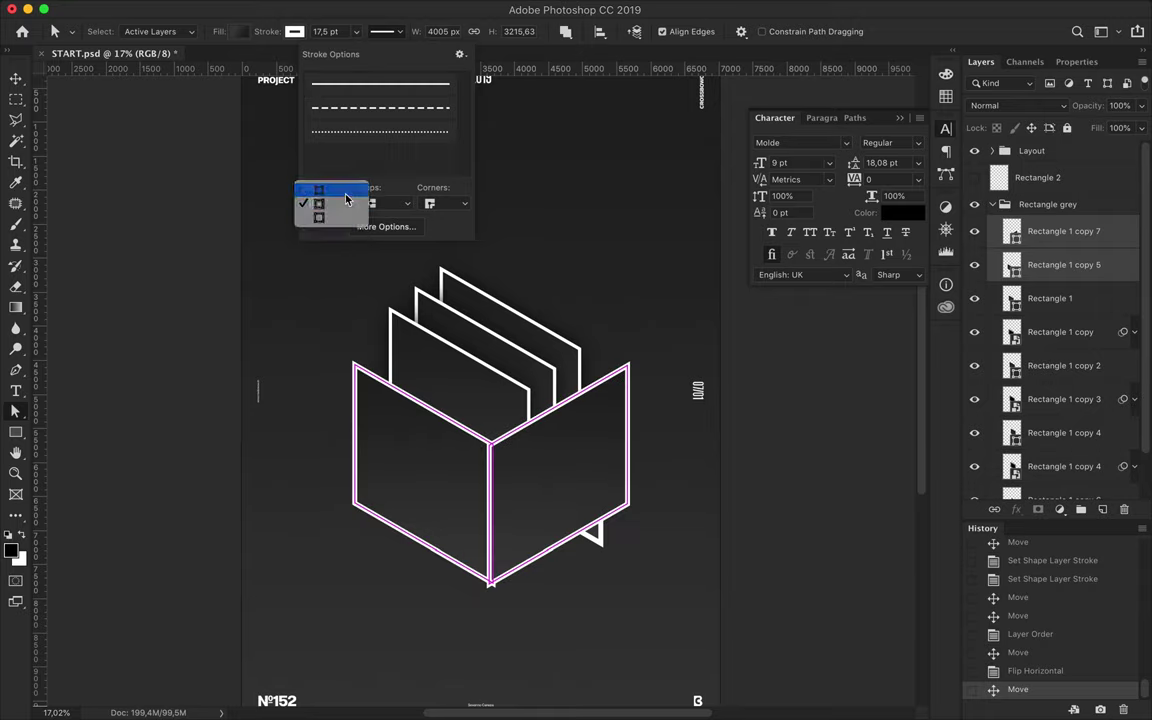
pyautogui.click(320, 185)
pyautogui.click(350, 203)
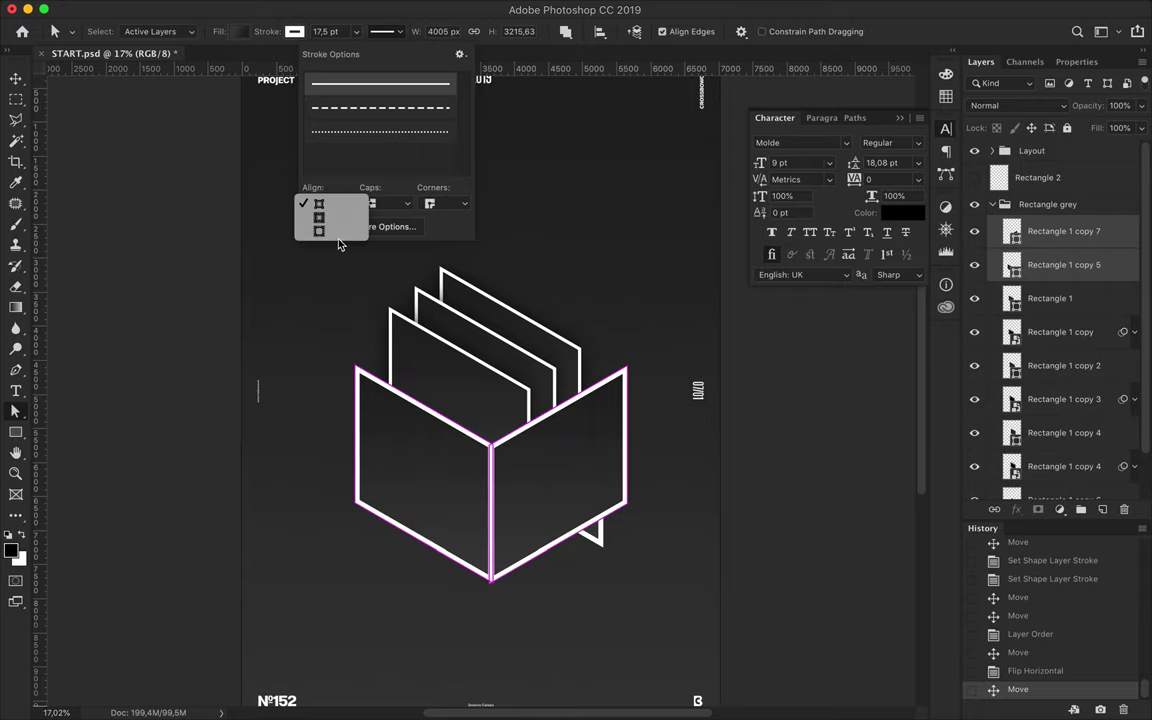
pyautogui.click(685, 310)
# Align the right face flush with the front face and delete an unneeded duplicate panel.
pyautogui.press('v')
pyautogui.moveTo(567, 467); pyautogui.dragTo(566, 462)
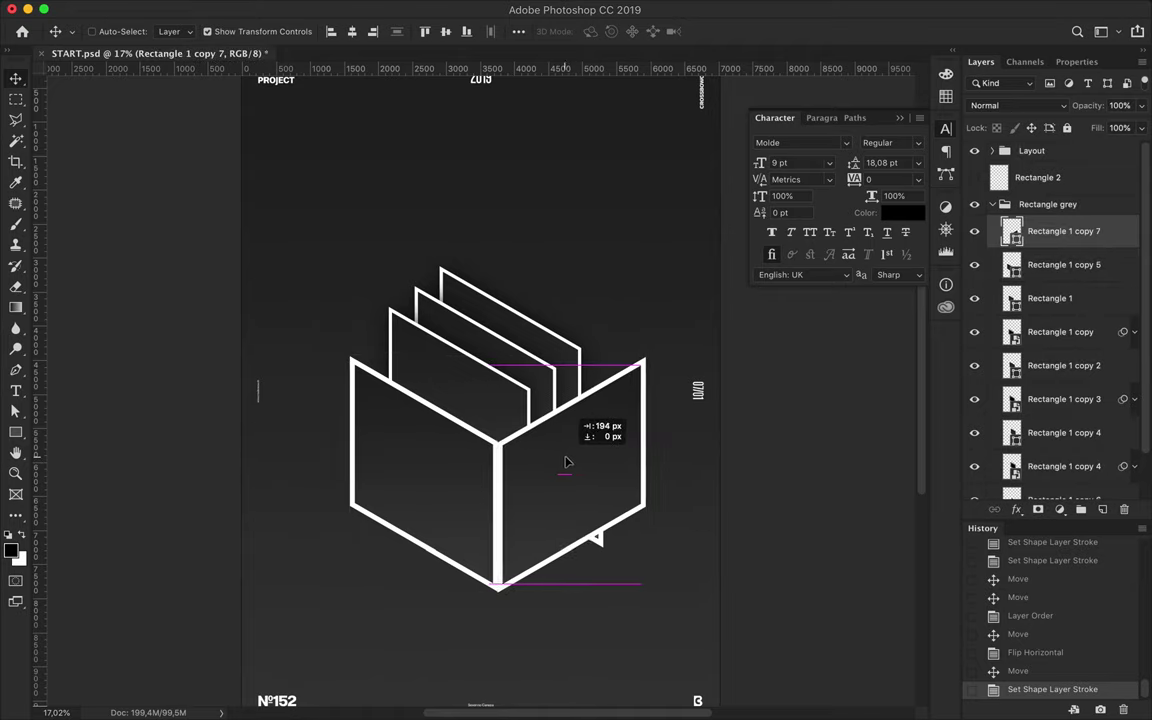
pyautogui.moveTo(566, 462); pyautogui.dragTo(565, 463)
pyautogui.press('Delete')
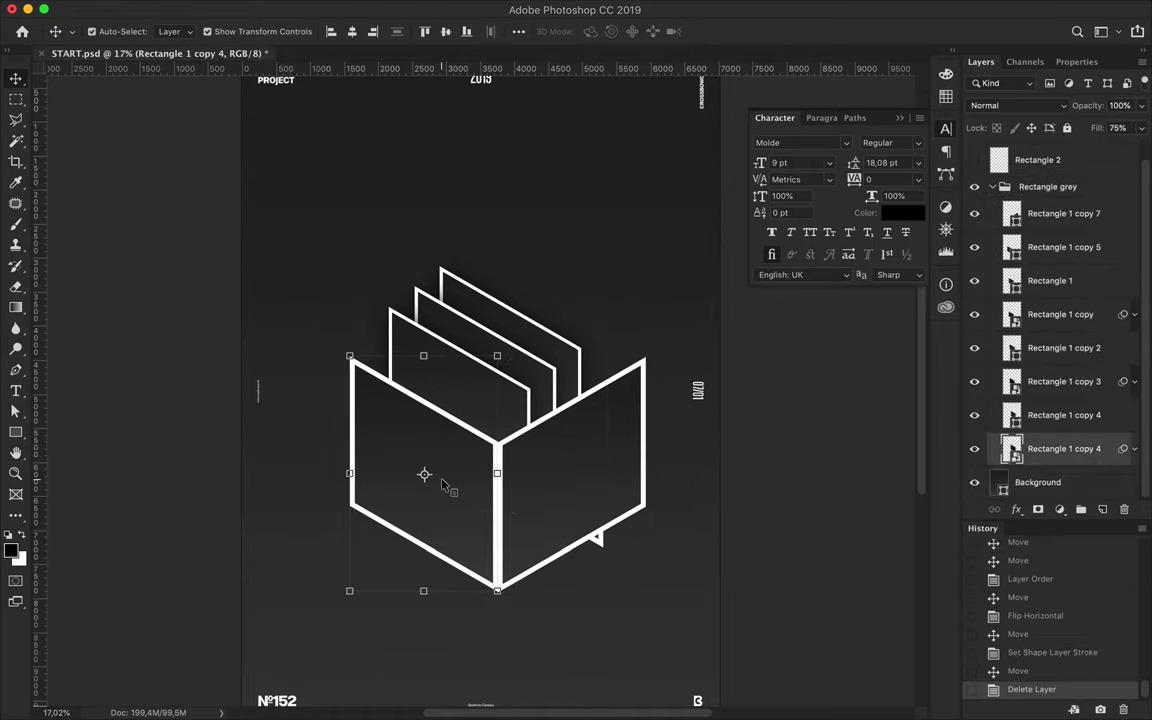
# Place a front-face copy at the back-right corner and send it below the other panels.
pyautogui.moveTo(437, 481); pyautogui.dragTo(589, 410)
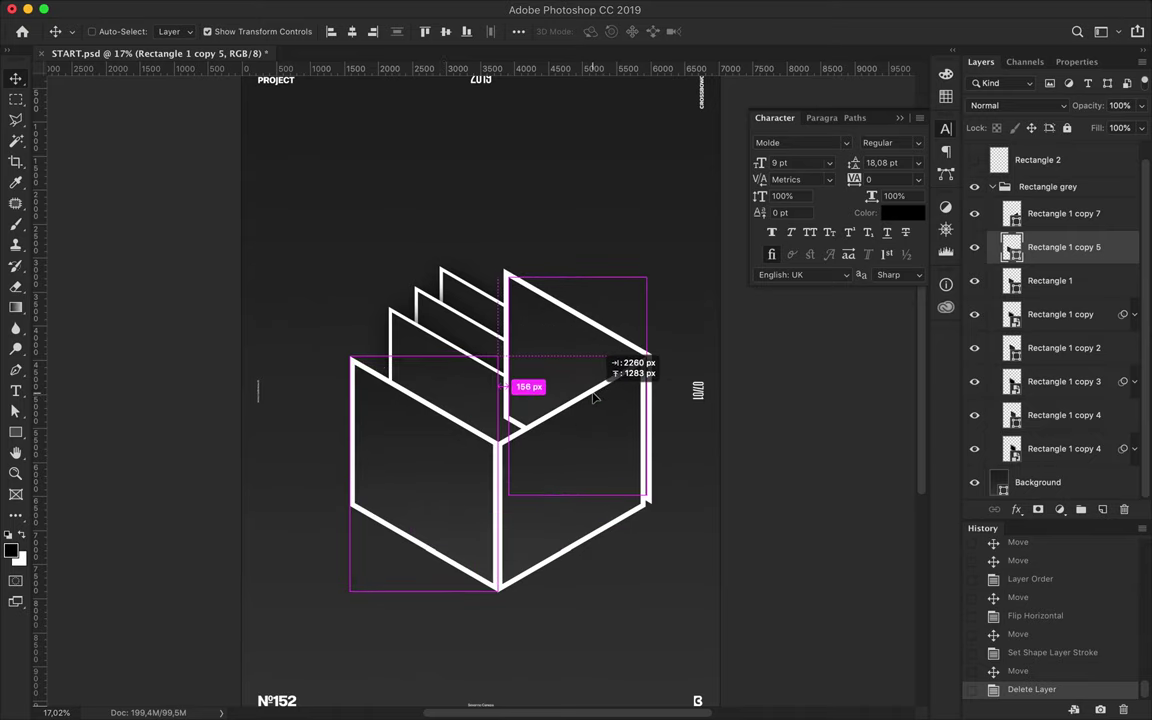
pyautogui.moveTo(598, 393); pyautogui.dragTo(584, 392)
pyautogui.press('Left')
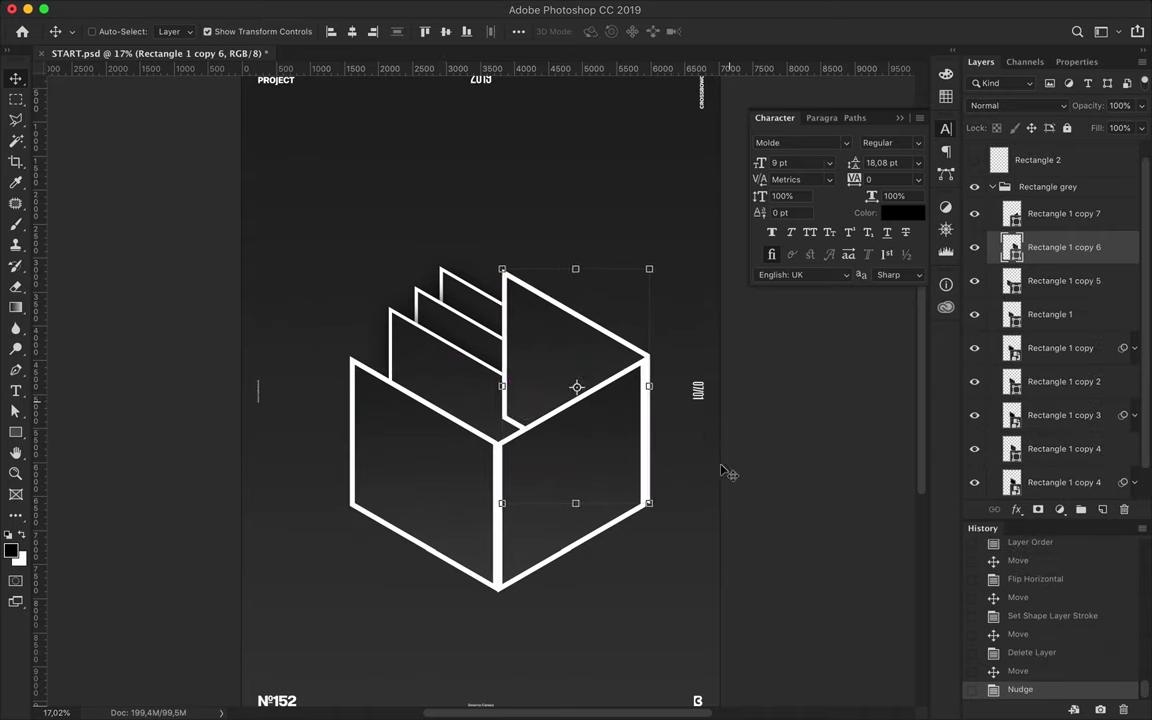
pyautogui.click(460, 540)
pyautogui.press('Left')
pyautogui.click(1060, 248)
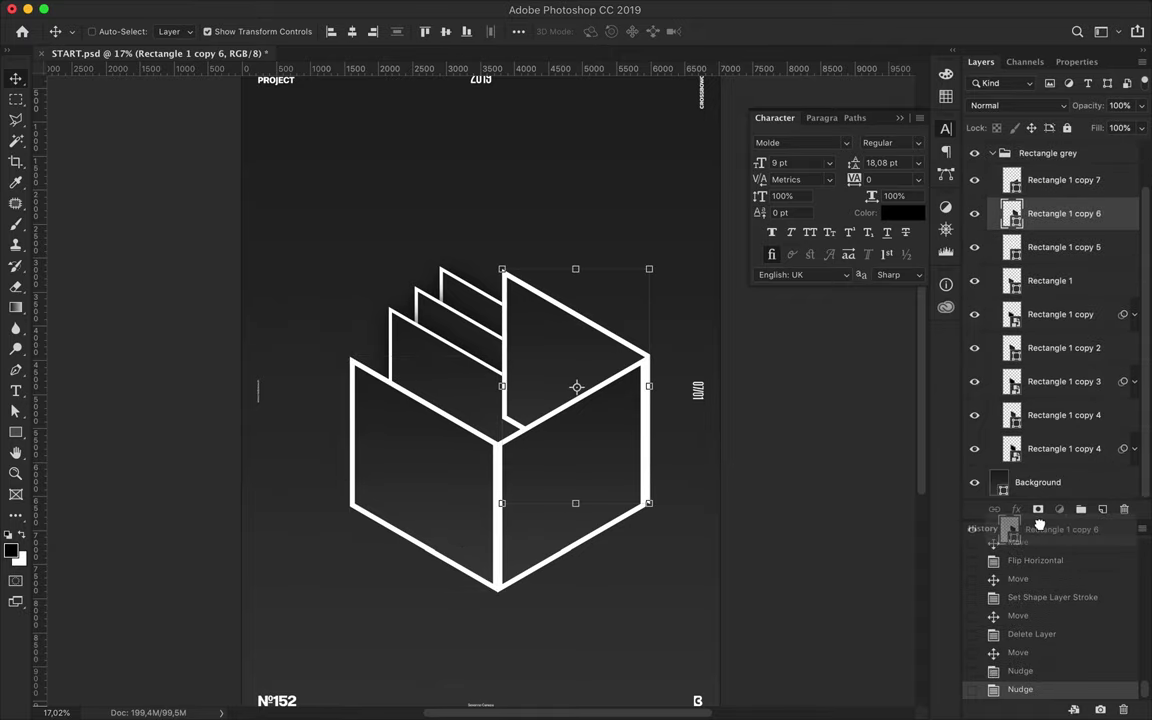
pyautogui.moveTo(1035, 292); pyautogui.dragTo(1037, 472)
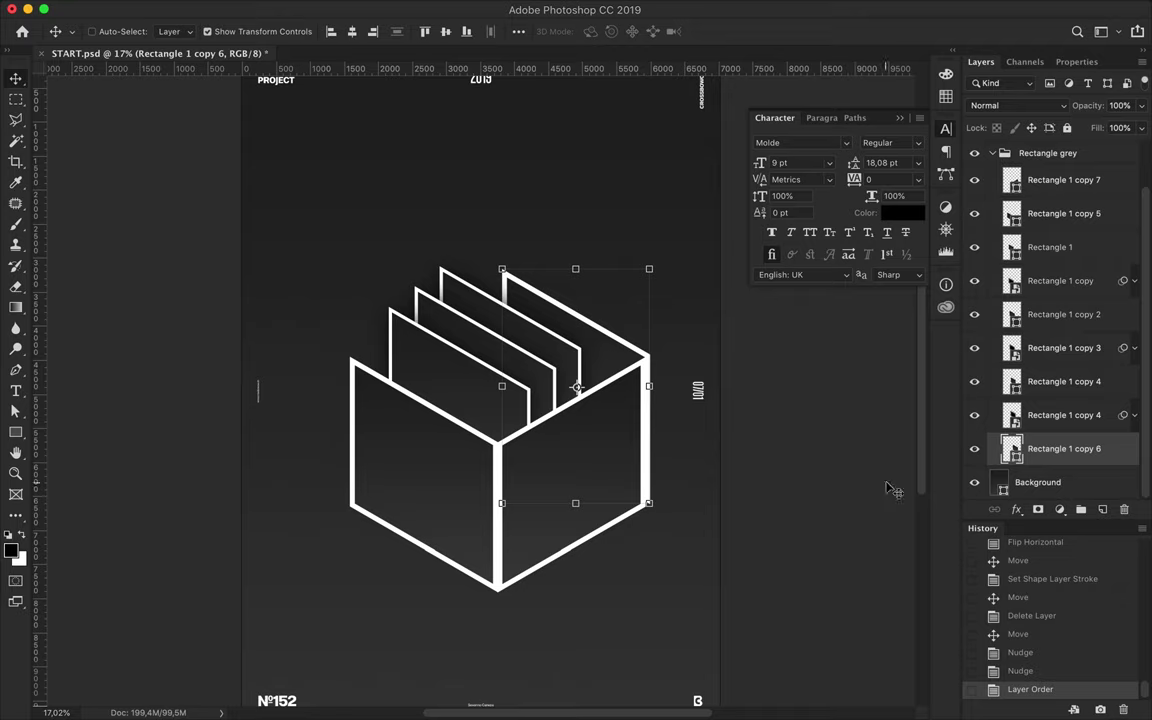
pyautogui.press('Left')
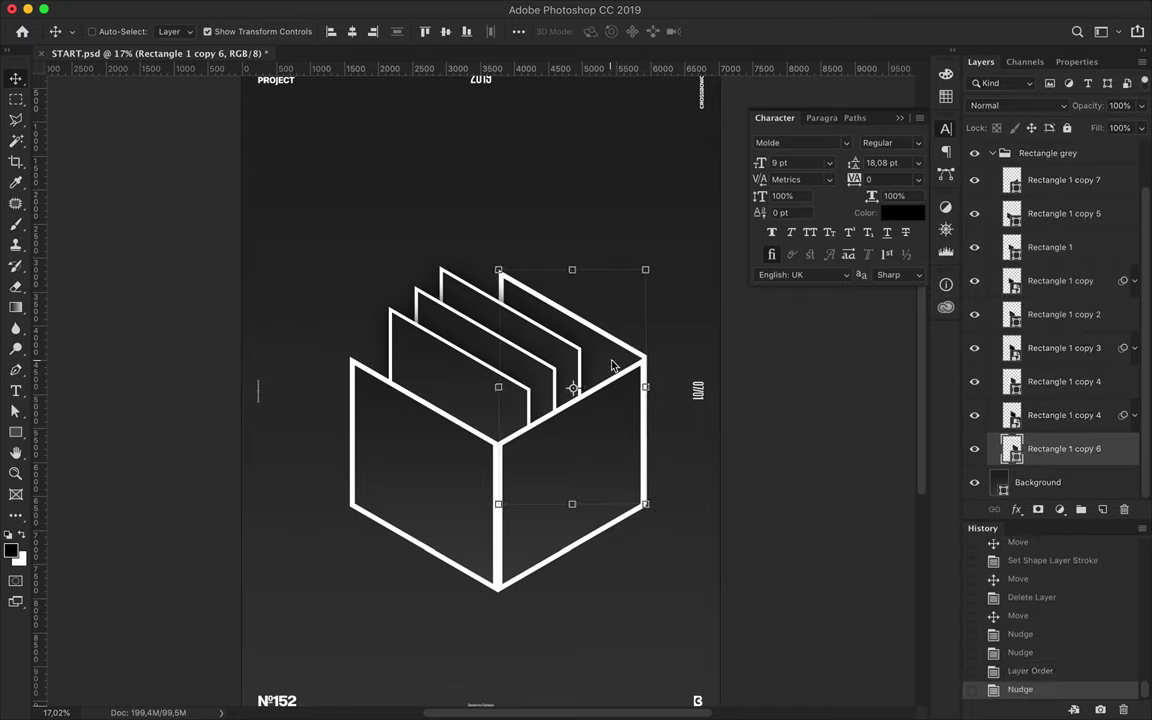
# Fit the whole poster in view and start duplicating the right face toward the back-left.
pyautogui.scroll(3, 632, 545)
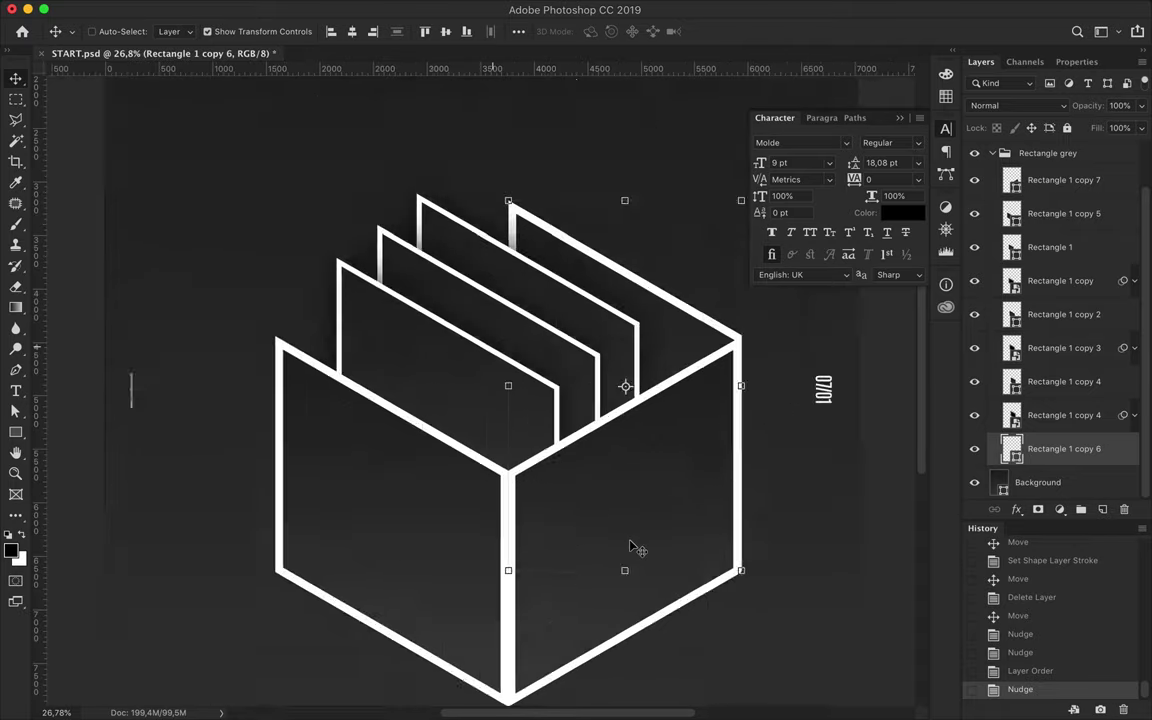
pyautogui.scroll(3, 632, 545)
pyautogui.scroll(1, 632, 545)
pyautogui.hscroll(5, 632, 545)
pyautogui.hscroll(5, 632, 545)
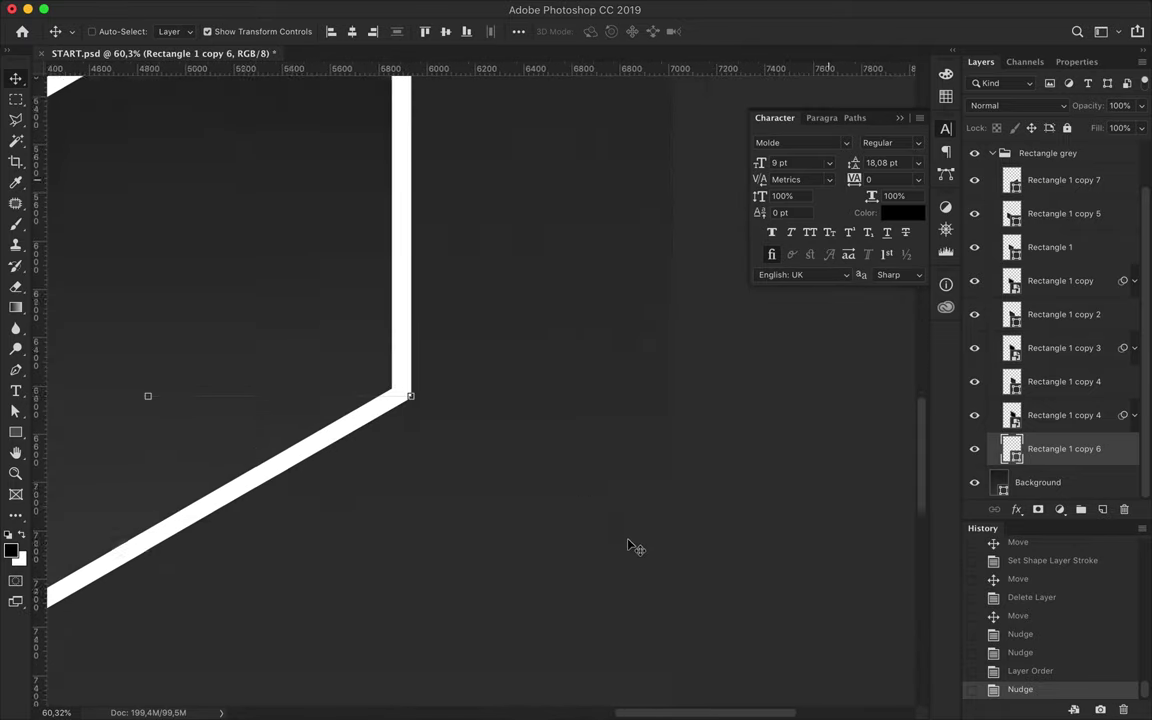
pyautogui.hscroll(3, 632, 545)
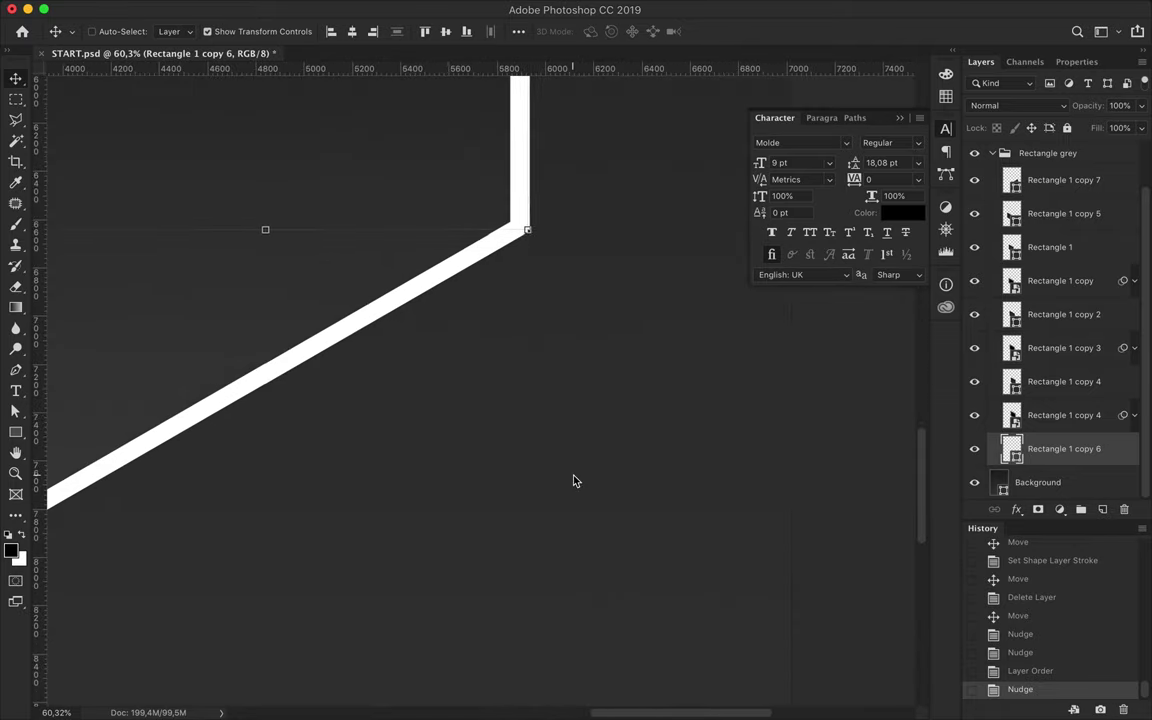
pyautogui.hotkey('ctrl', '0')
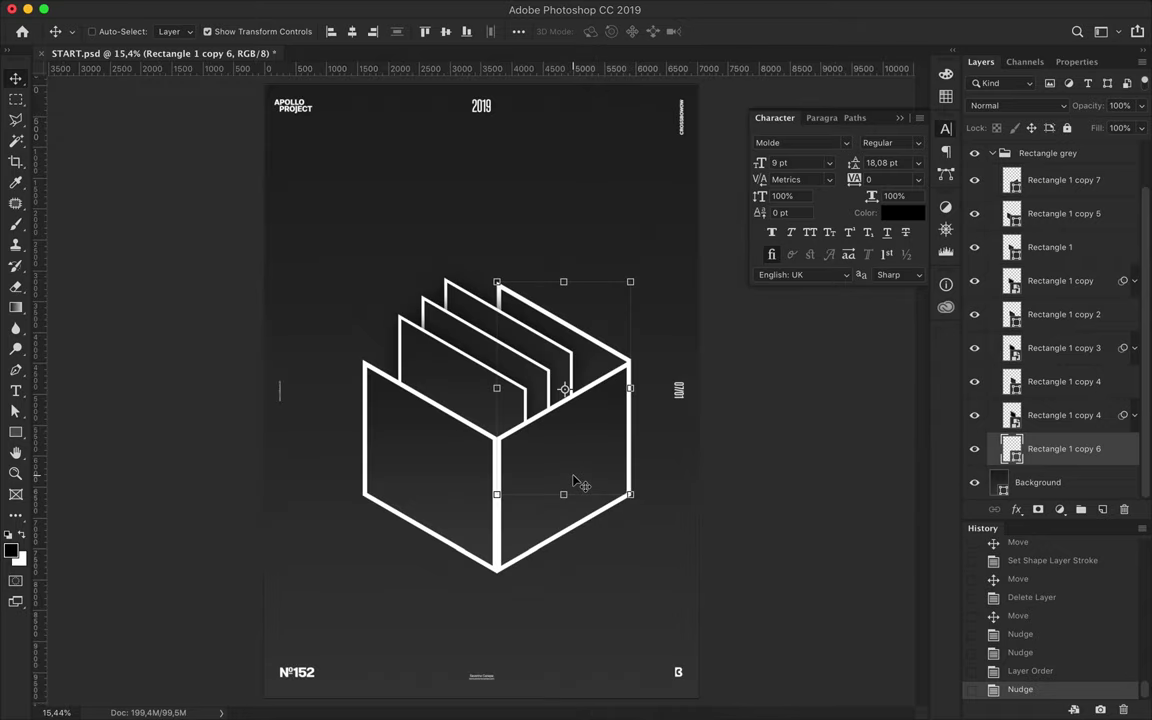
pyautogui.moveTo(585, 483); pyautogui.dragTo(450, 406)
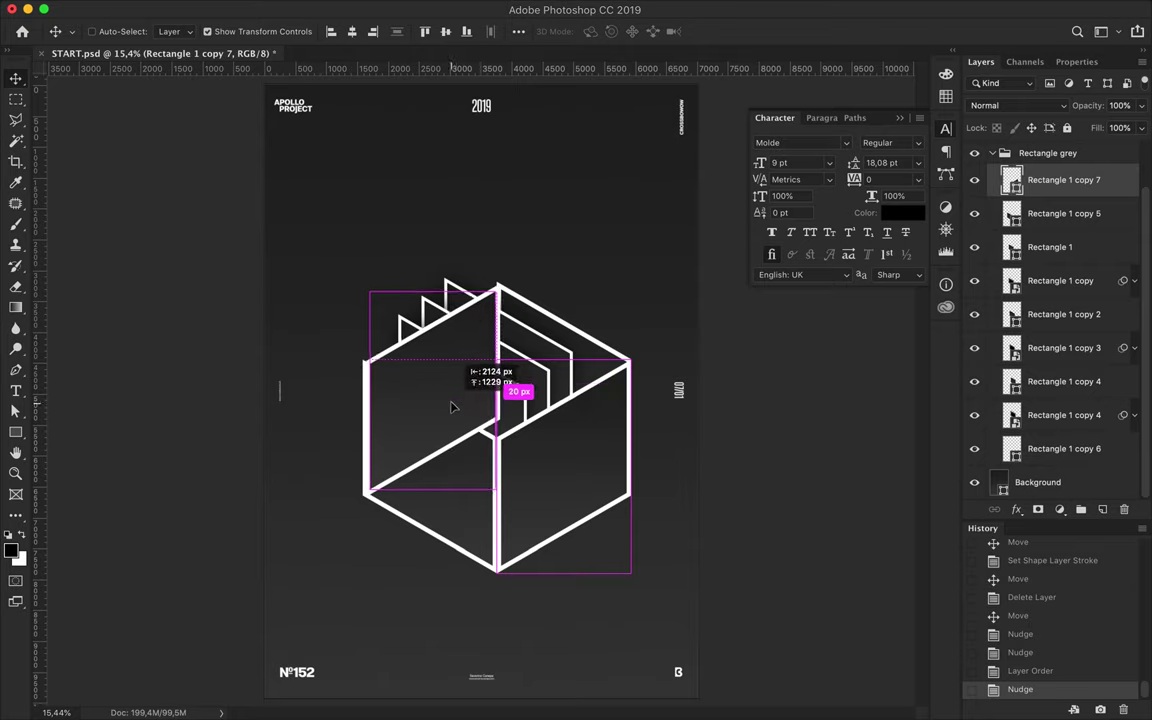
# Drop the right-face copy at the back-left corner and send it behind everything.
pyautogui.moveTo(450, 406); pyautogui.dragTo(432, 391)
pyautogui.scroll(3, 400, 393)
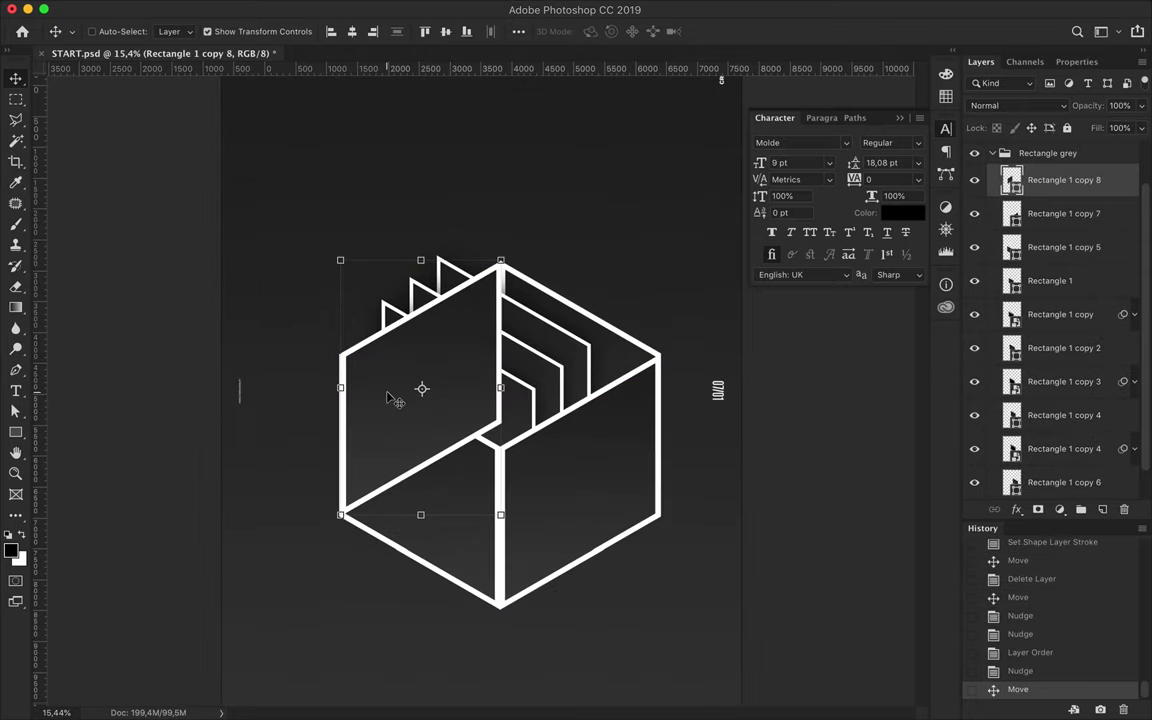
pyautogui.press('Left')
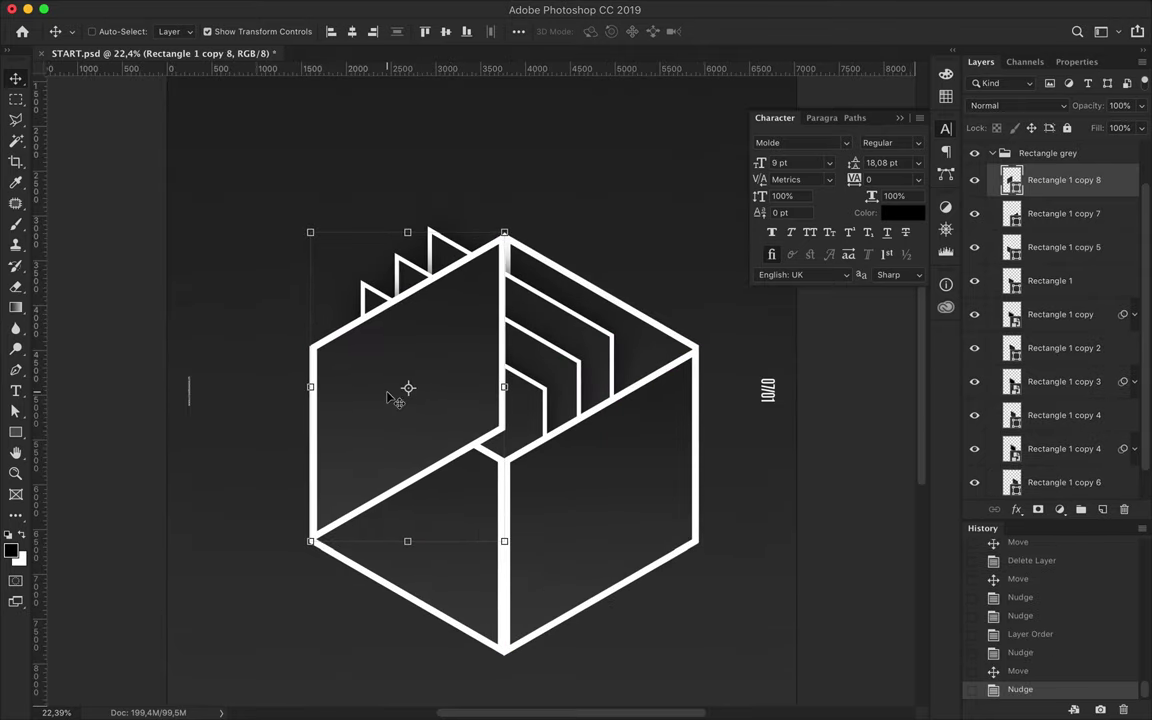
pyautogui.moveTo(1049, 208); pyautogui.dragTo(1051, 474)
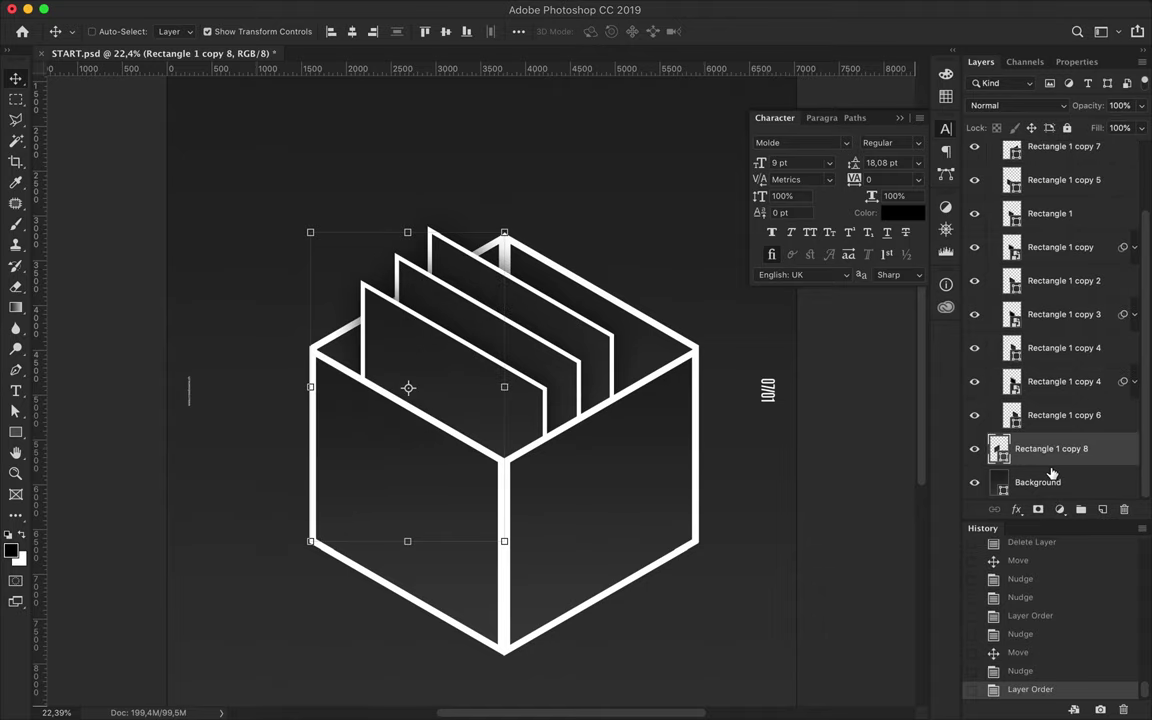
pyautogui.hotkey('ctrl', 'z')
pyautogui.hotkey('ctrl', 'shift', 'z')
# Nudge the back-left and back-right panels so the box's top corner closes.
pyautogui.scroll(5, 480, 300)
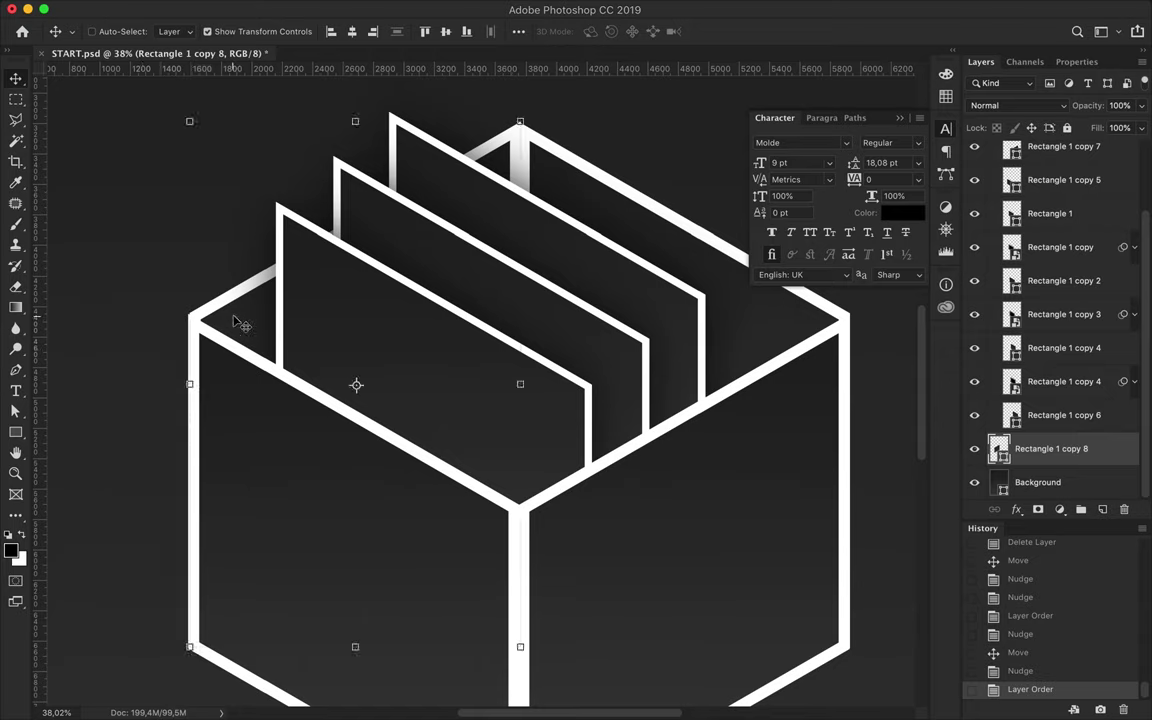
pyautogui.press('Down')
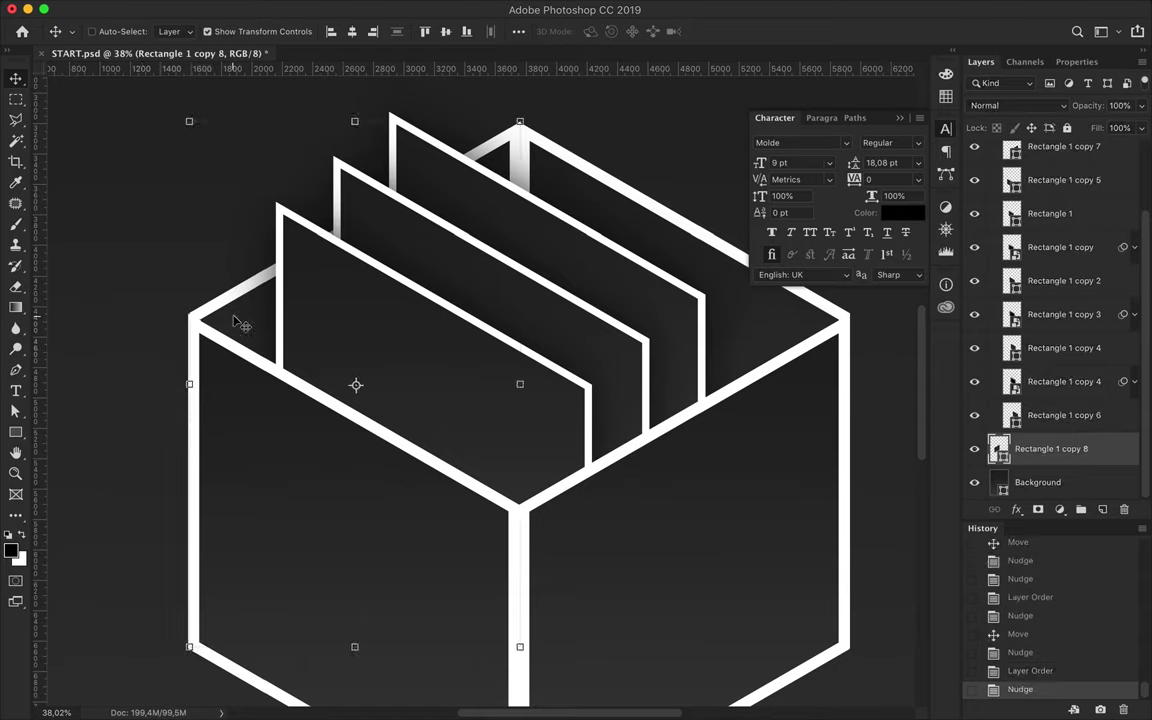
pyautogui.scroll(3, 145, 272)
pyautogui.hscroll(10, 252, 478)
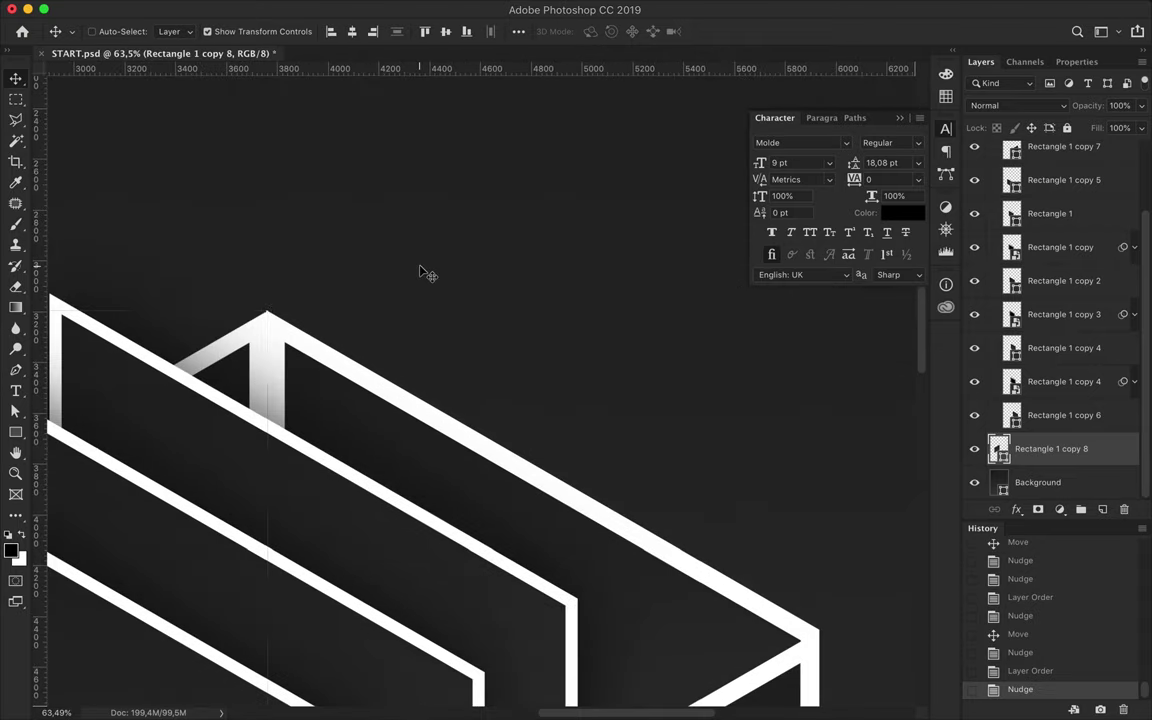
pyautogui.keyDown('ctrl'); pyautogui.click(410, 412); pyautogui.keyUp('ctrl')
pyautogui.press('Up')
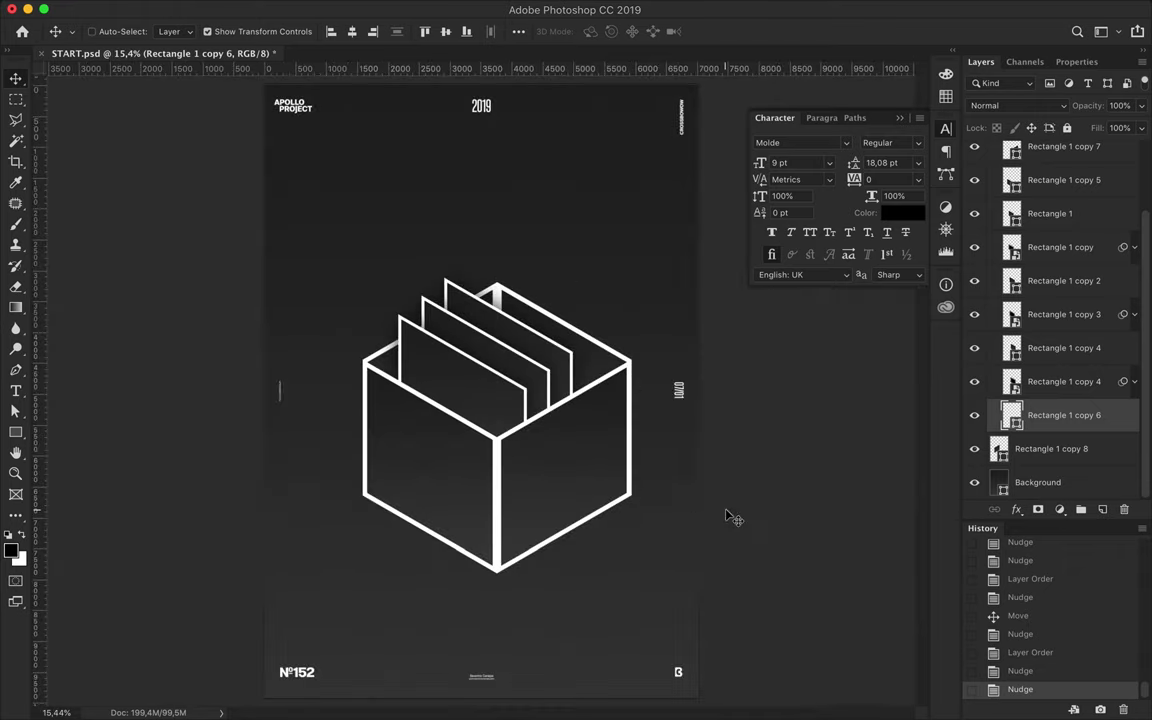
pyautogui.hotkey('ctrl', '+')
pyautogui.click(1050, 213)
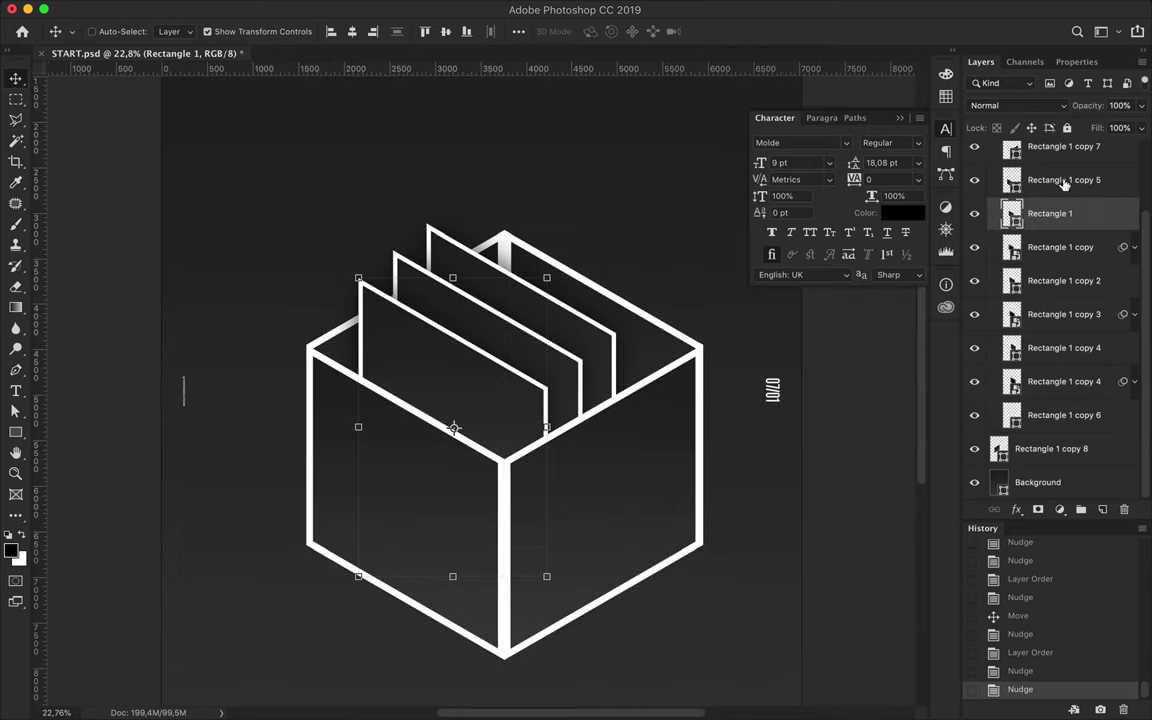
# Rename the right face layer 'Rectangle 1 copy 7' to '3d rectangle side'.
pyautogui.click(1065, 180)
pyautogui.scroll(2, 1060, 300)
pyautogui.click(990, 231)
pyautogui.doubleClick(1064, 231)
pyautogui.write('3d rectangle side')
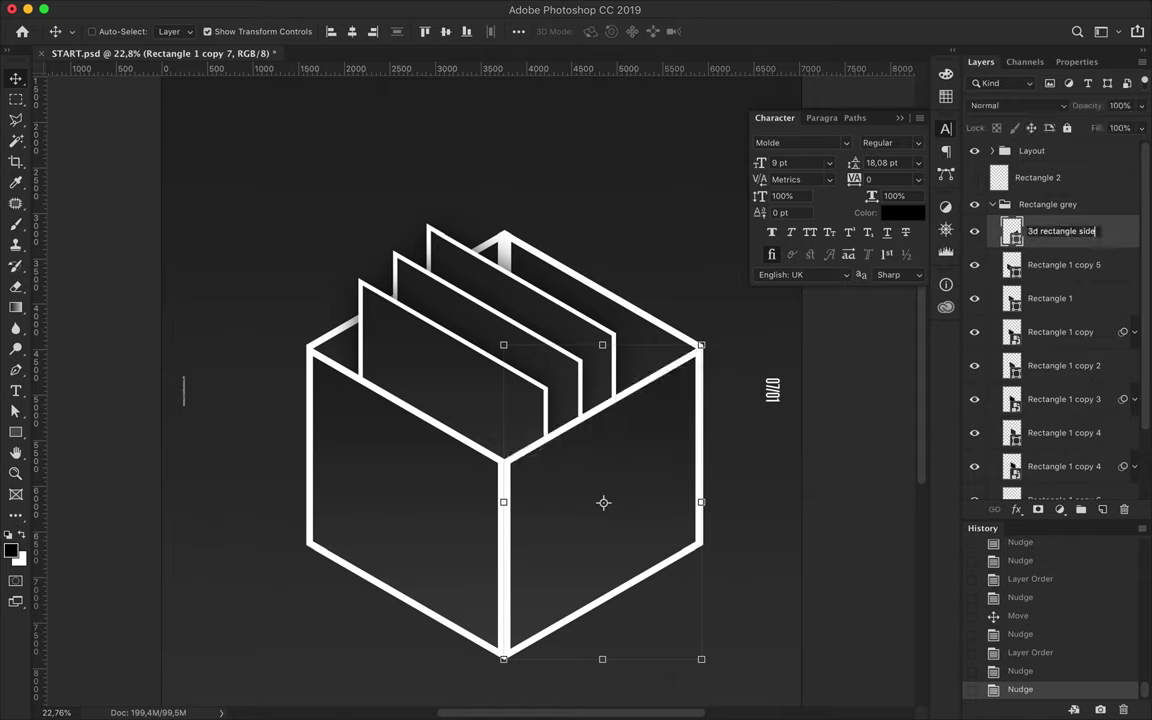
pyautogui.click(976, 265)
# Rename the front face layer 'Rectangle 1 copy 5' to '3d rectangle front'.
pyautogui.click(1071, 265)
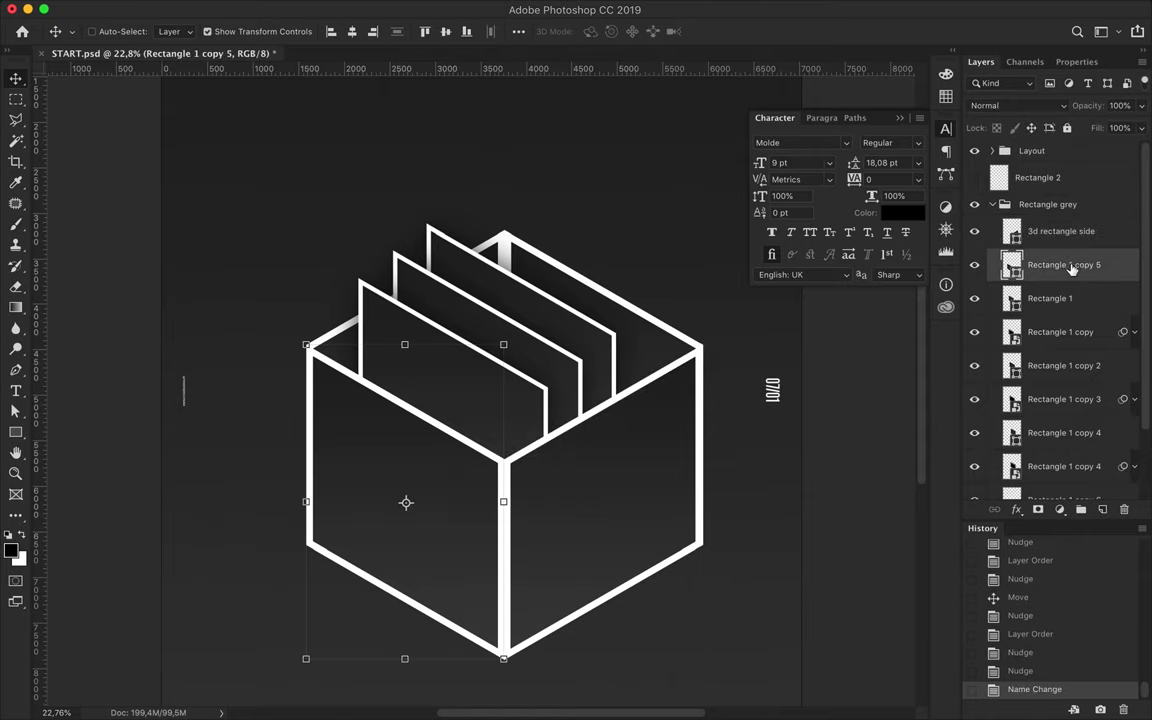
pyautogui.doubleClick(1060, 266)
pyautogui.write('3')
pyautogui.write('front')
pyautogui.press('Return')
# Select both the '3d rectangle side' and '3d rectangle front' layers together.
pyautogui.click(975, 299)
pyautogui.click(975, 299)
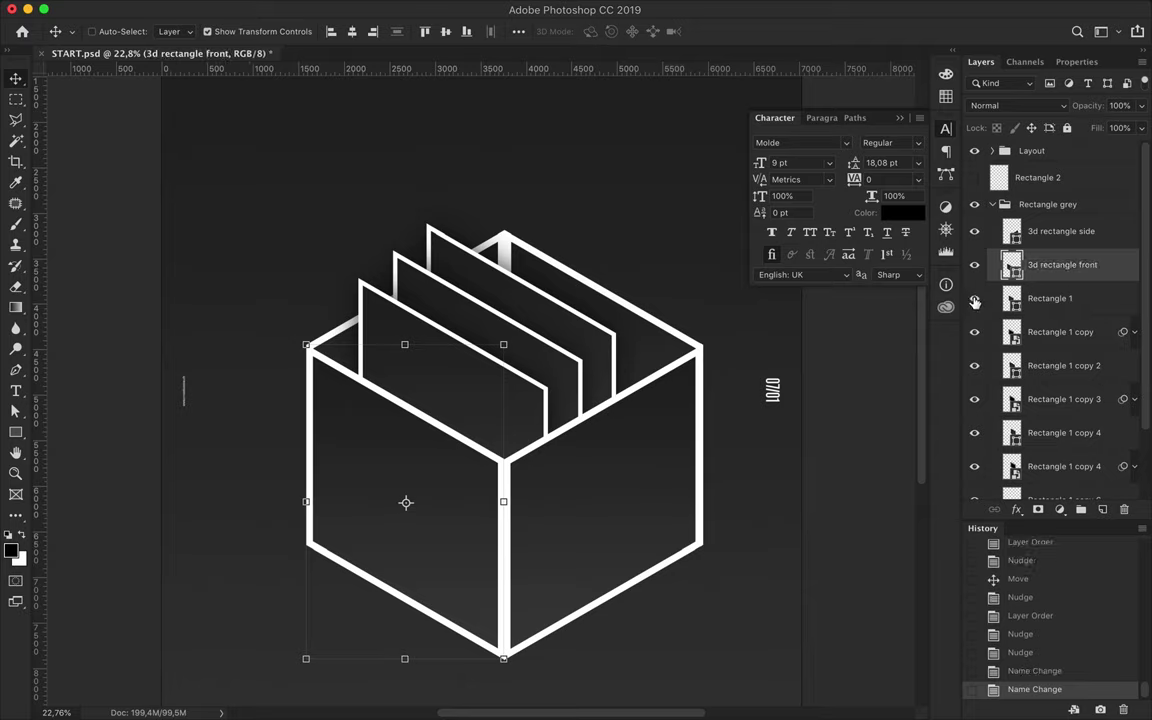
pyautogui.keyDown('ctrl'); pyautogui.click(622, 504); pyautogui.keyUp('ctrl')
pyautogui.keyDown('ctrl'); pyautogui.click(458, 506); pyautogui.keyUp('ctrl')
pyautogui.keyDown('shift'); pyautogui.click(1060, 150); pyautogui.keyUp('shift')
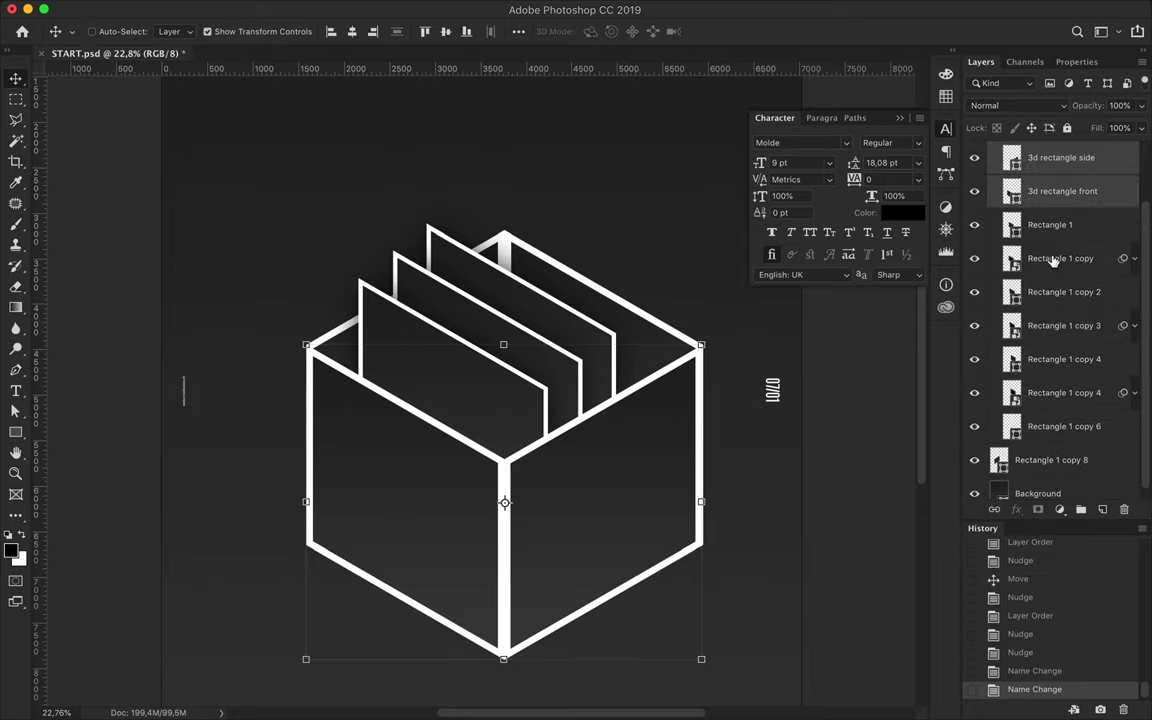
# Duplicate the side and front face layers and give the copies a solid black fill with no outline.
pyautogui.moveTo(1023, 257); pyautogui.dragTo(1050, 290)
pyautogui.press('a')
pyautogui.click(242, 32)
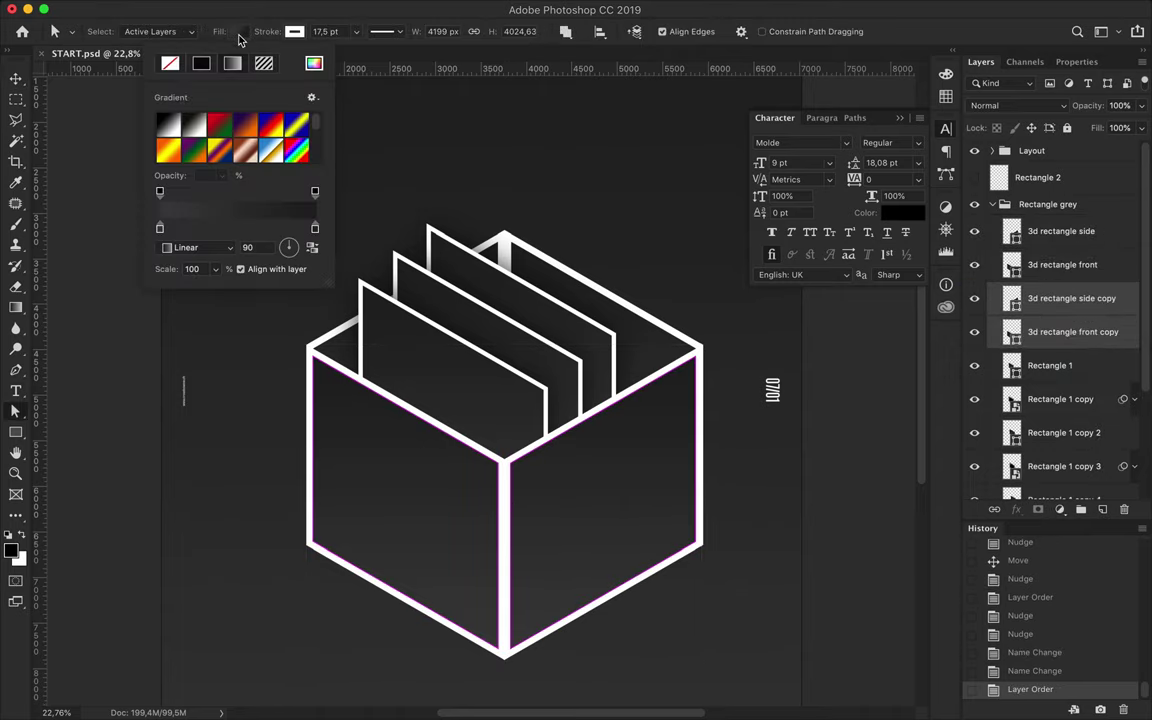
pyautogui.click(202, 64)
pyautogui.click(291, 33)
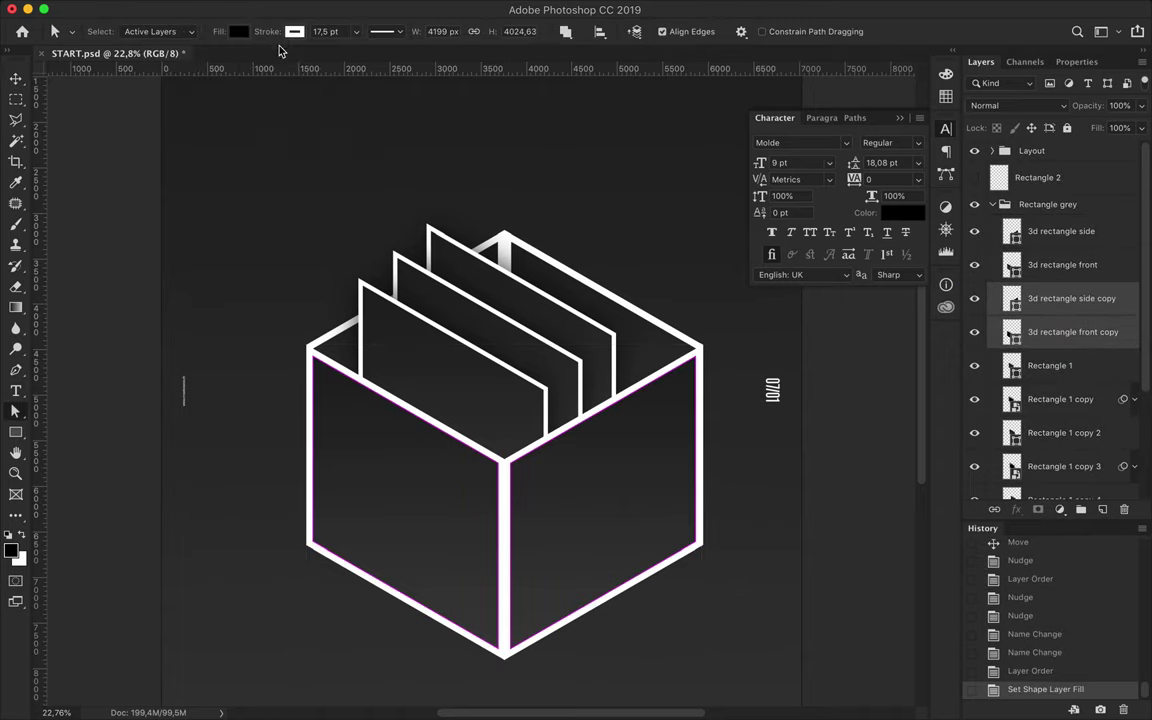
pyautogui.click(699, 18)
pyautogui.moveTo(463, 3)
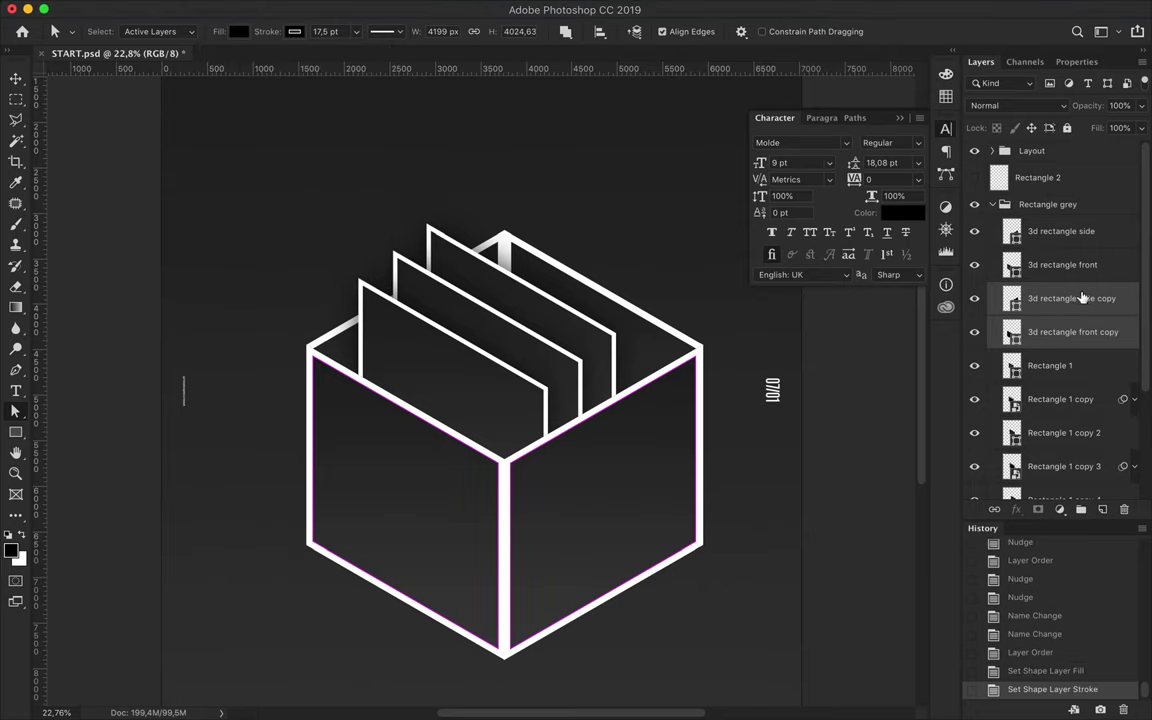
# Apply a 147.1 px Gaussian Blur to the side copy as a smart object.
pyautogui.click(990, 298)
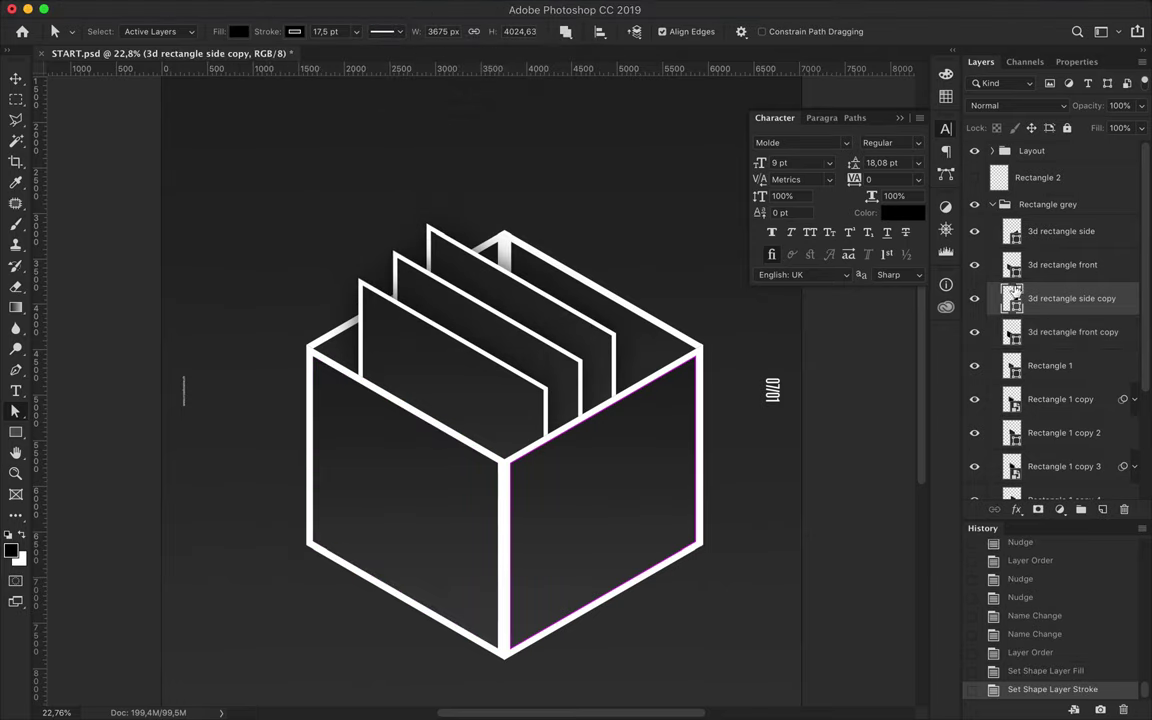
pyautogui.click(393, 8)
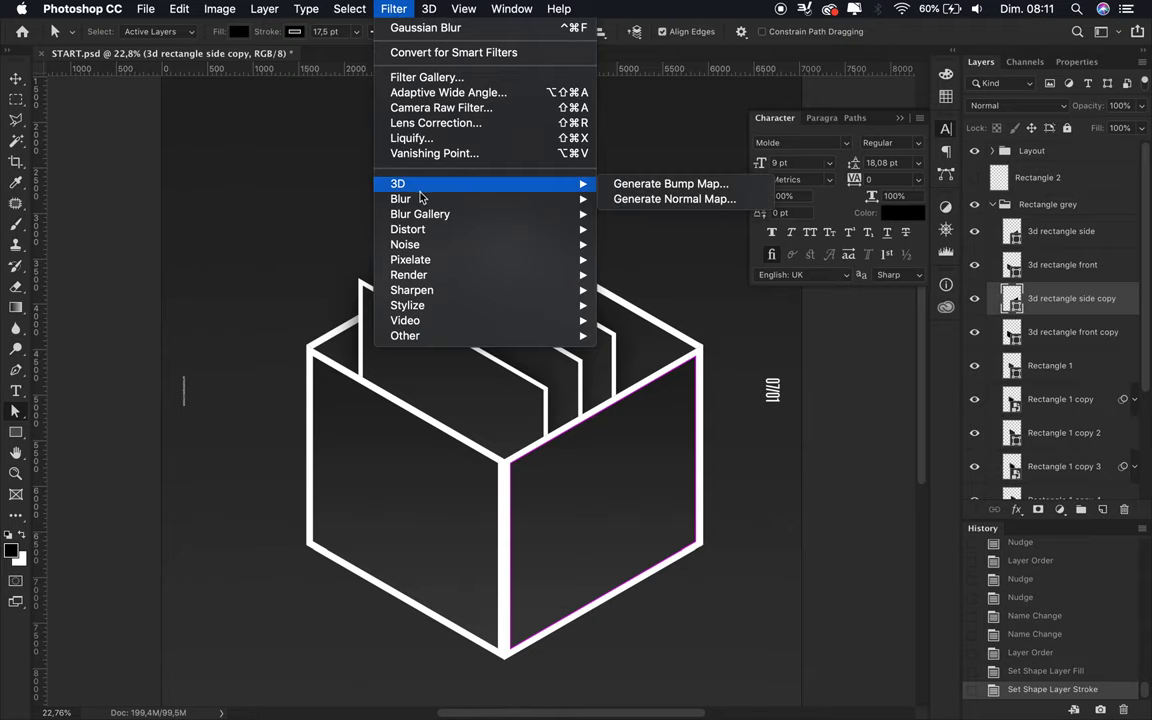
pyautogui.moveTo(408, 229)
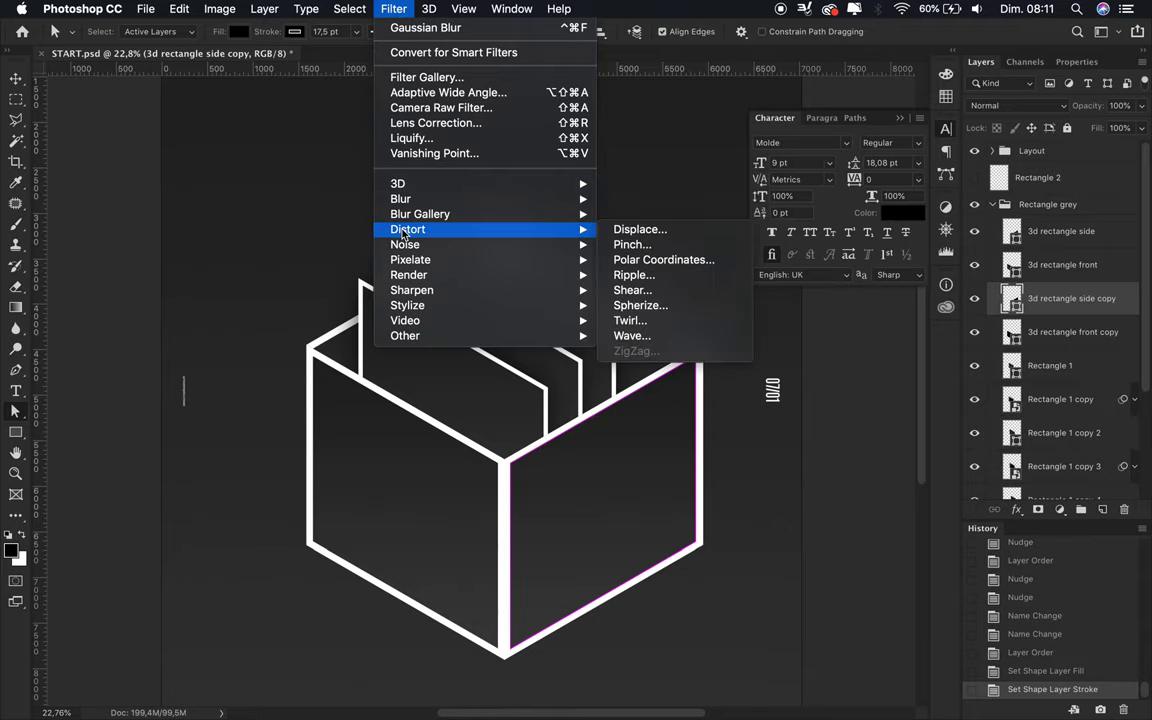
pyautogui.click(660, 259)
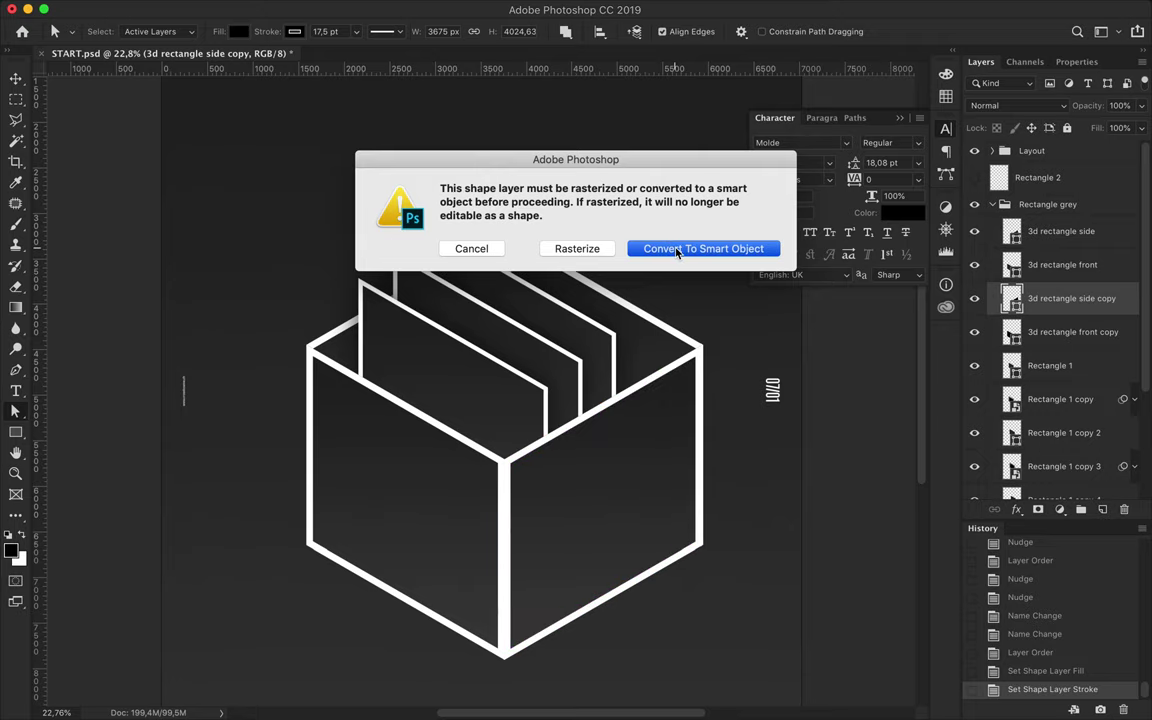
pyautogui.click(676, 249)
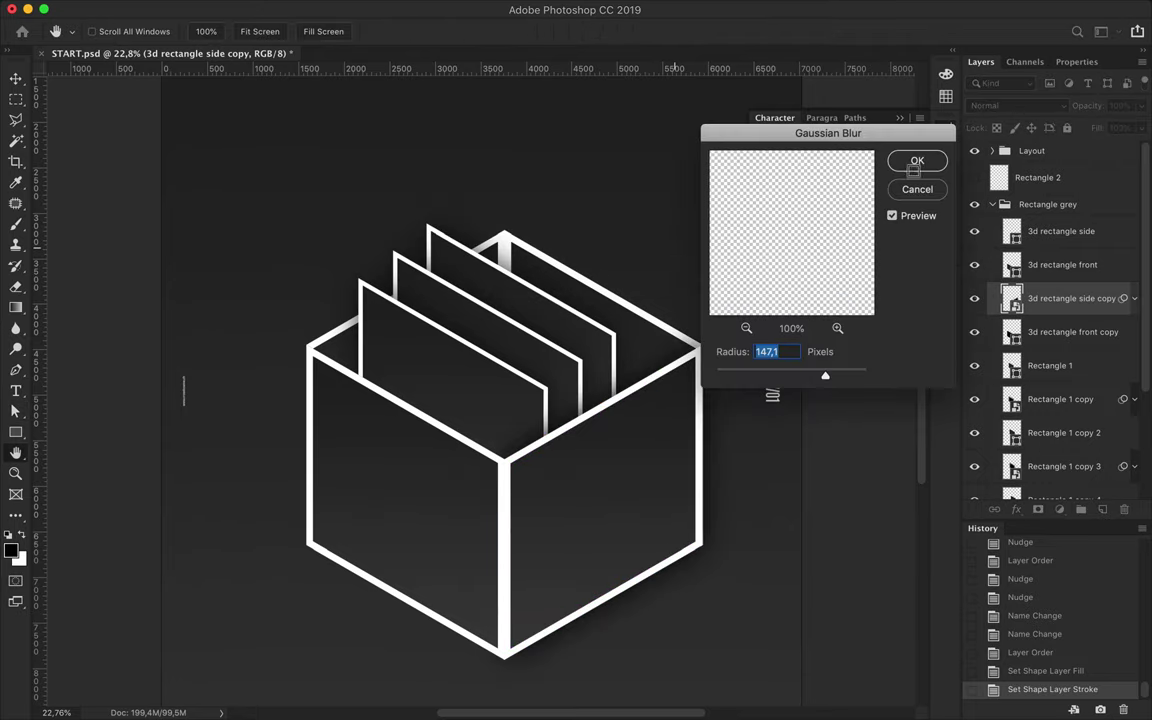
pyautogui.click(915, 163)
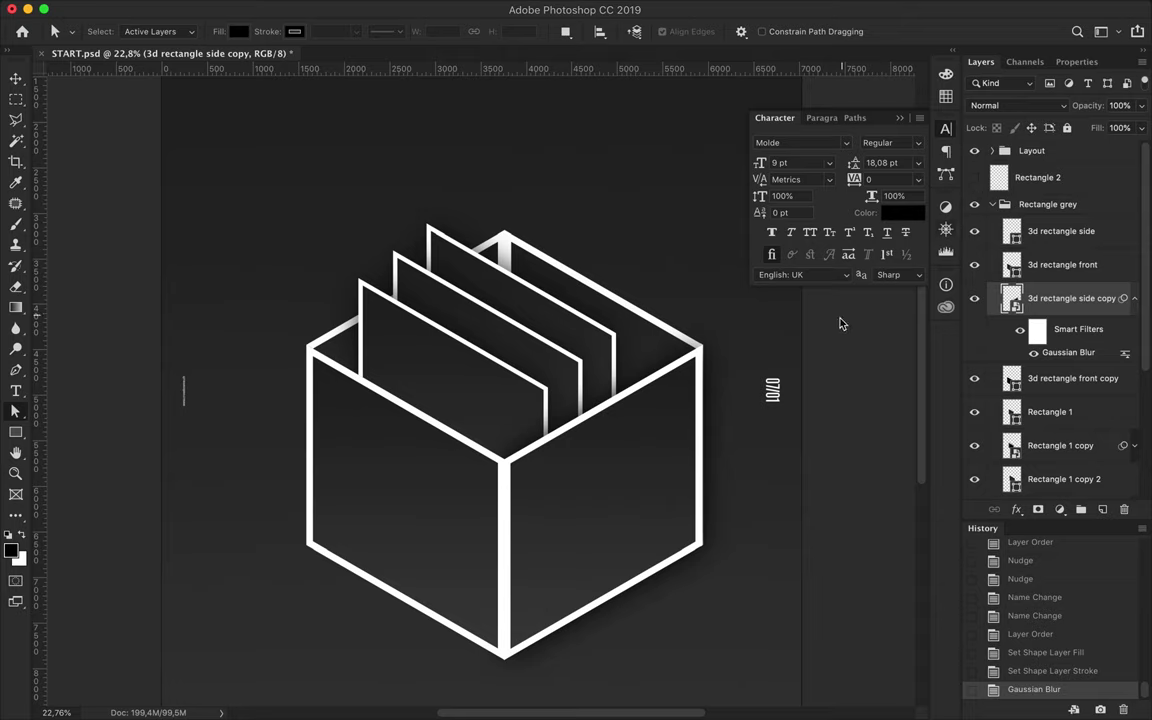
# Delete the blurred side shadow and the next box face layer.
pyautogui.press('Delete')
pyautogui.click(1081, 264)
pyautogui.press('Delete')
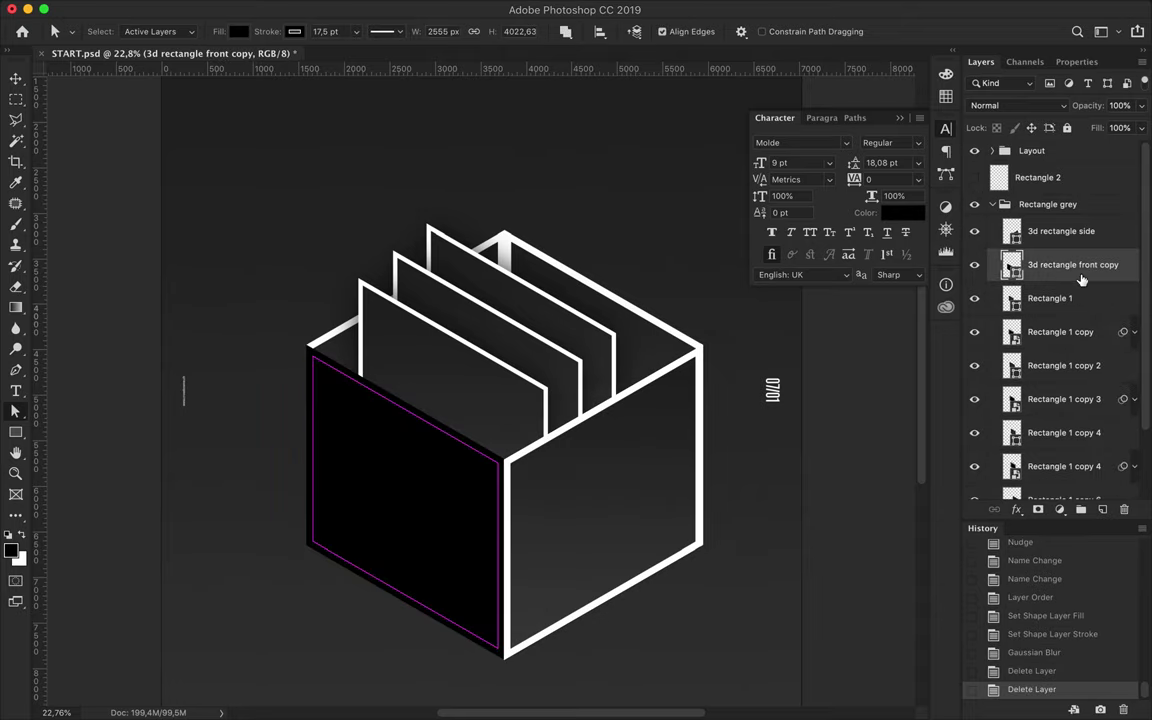
# Keep only the black front copy deleted, then toggle the '3d rectangle side' layer to check it.
pyautogui.hotkey('ctrl', 'z')
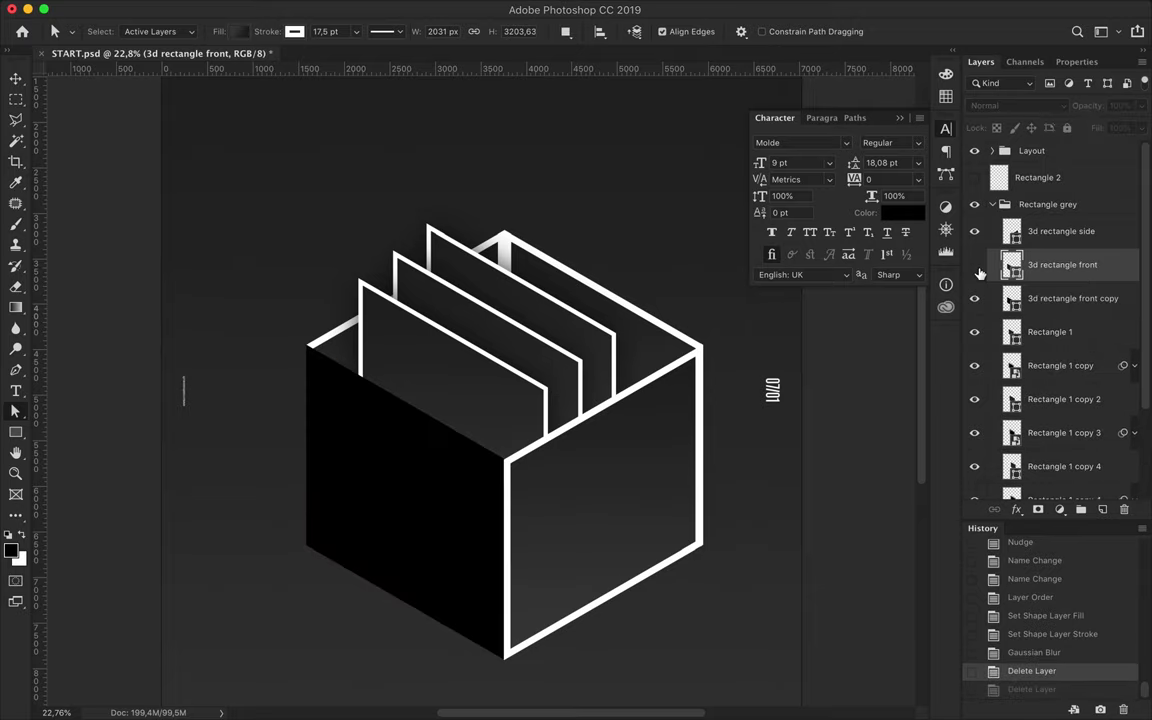
pyautogui.hotkey('ctrl', 'shift', 'z')
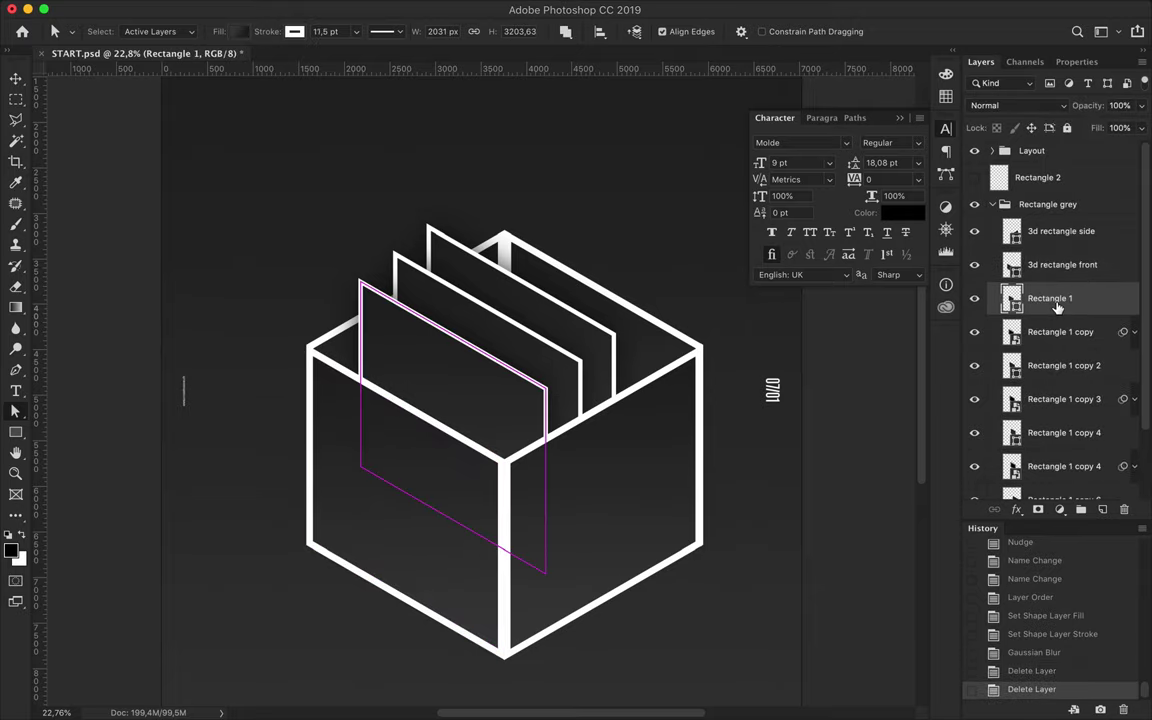
pyautogui.press('v')
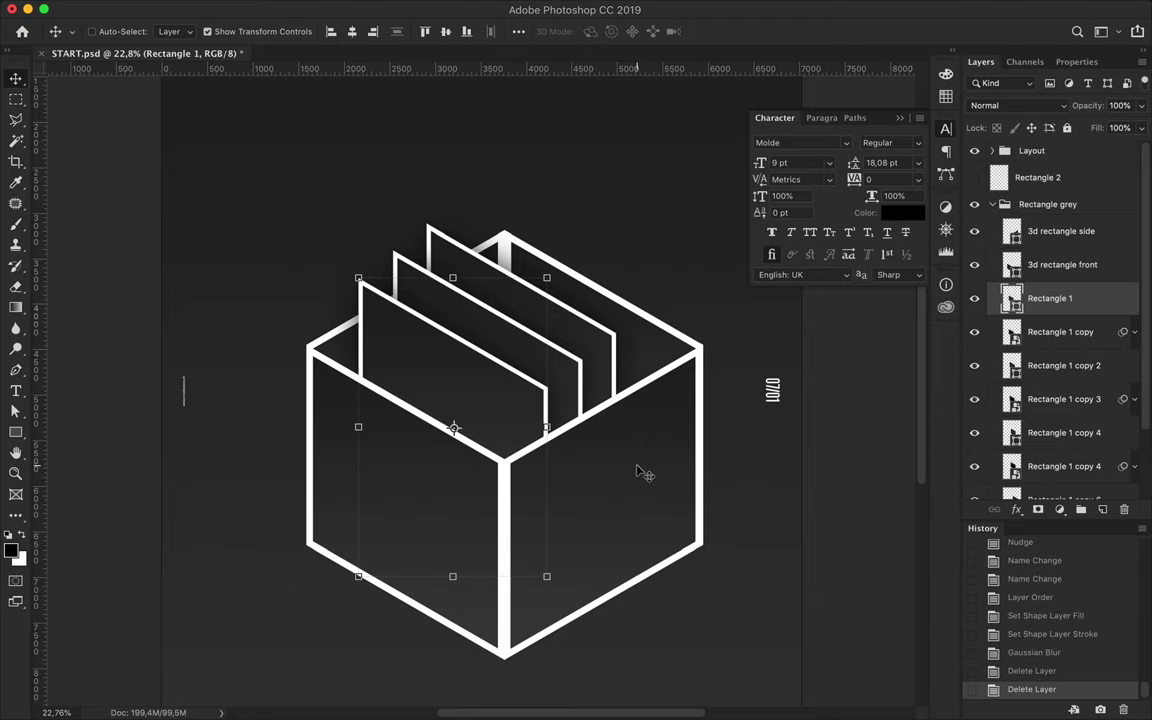
pyautogui.click(1060, 231)
pyautogui.click(975, 233)
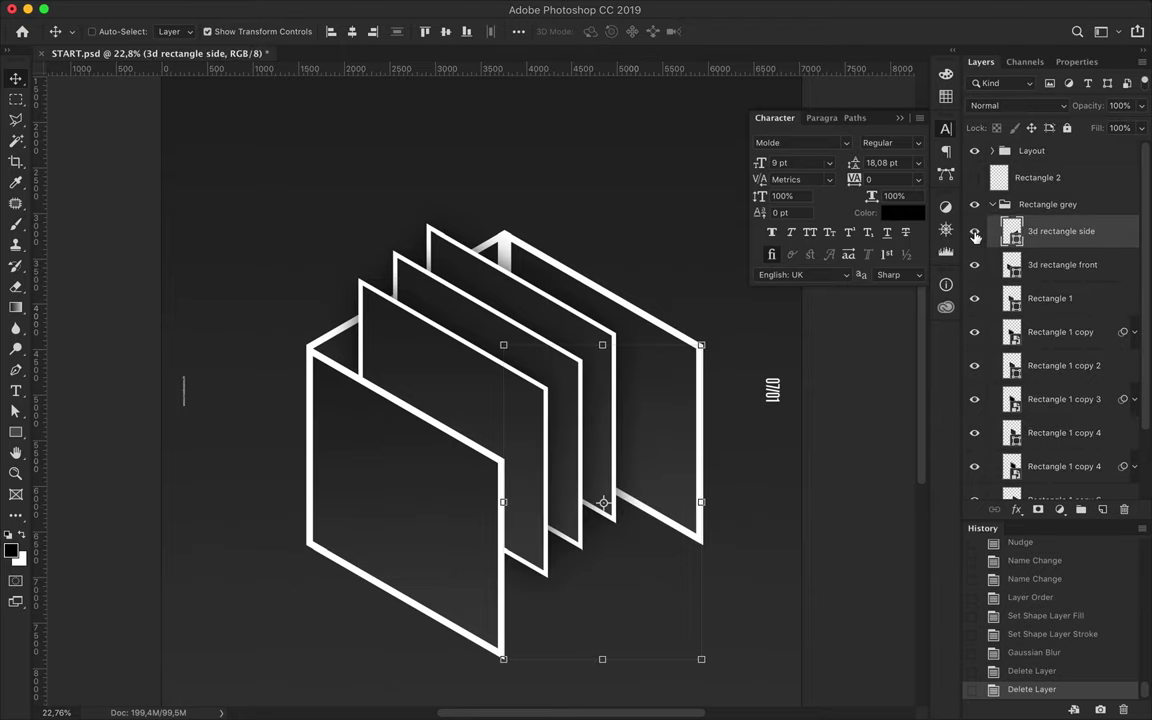
pyautogui.click(975, 233)
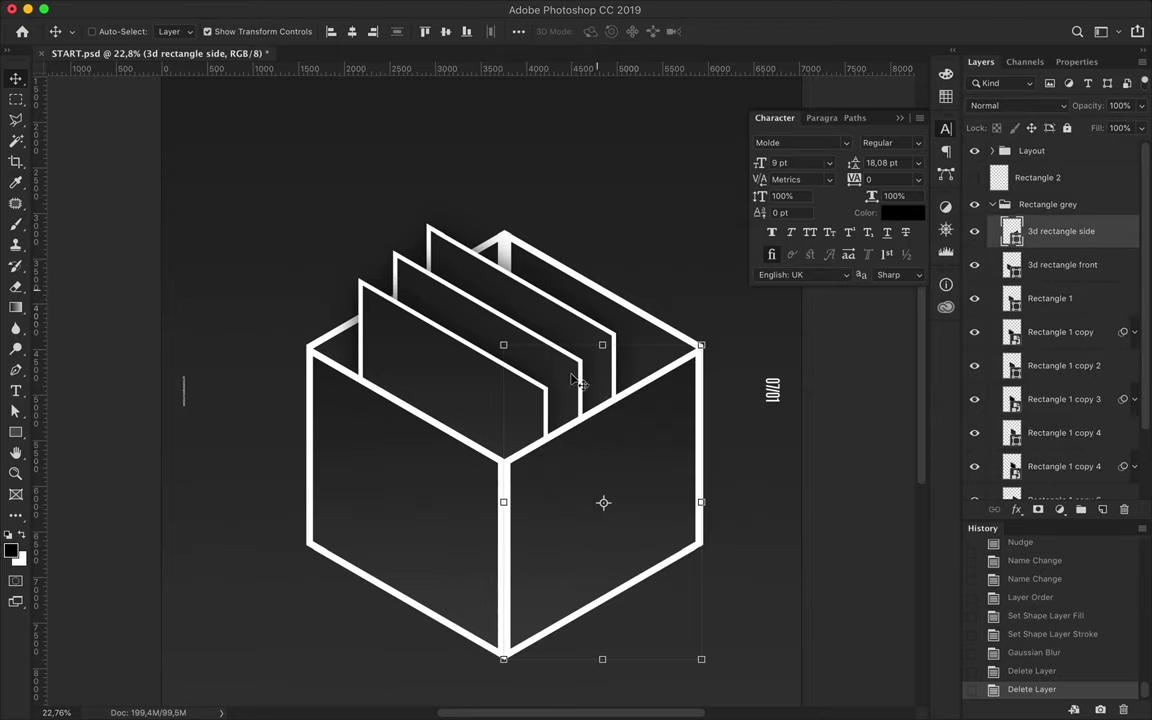
pyautogui.press('p')
pyautogui.click(307, 378)
pyautogui.click(307, 347)
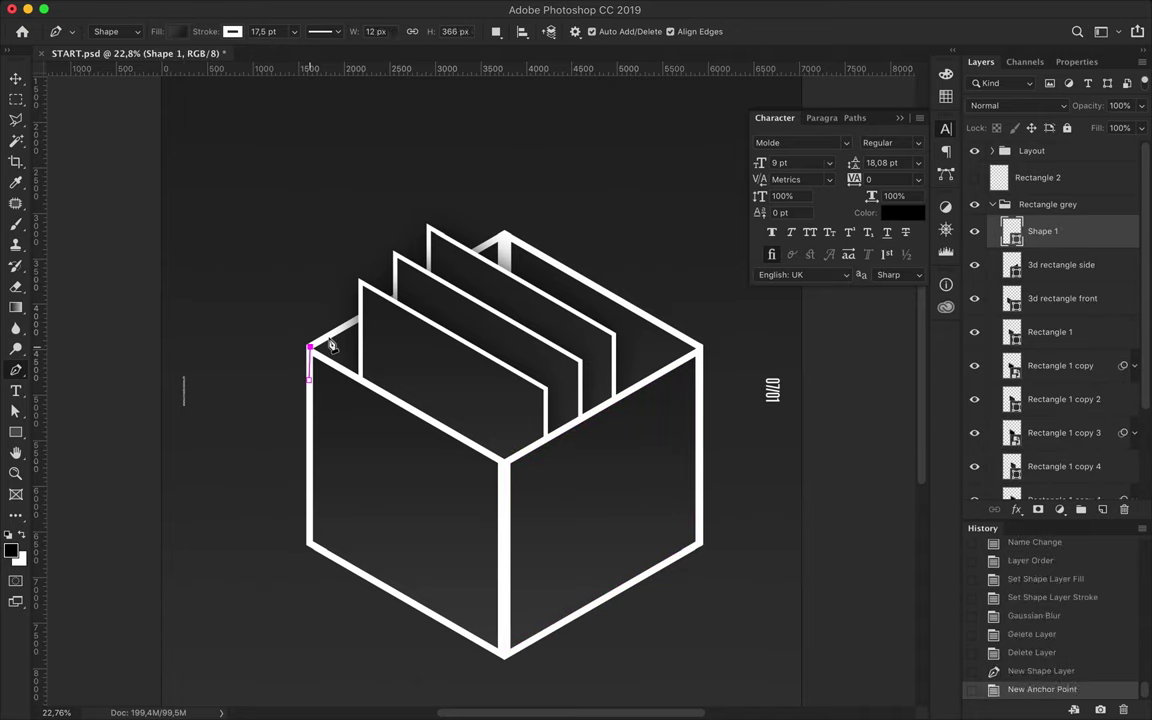
pyautogui.click(331, 339)
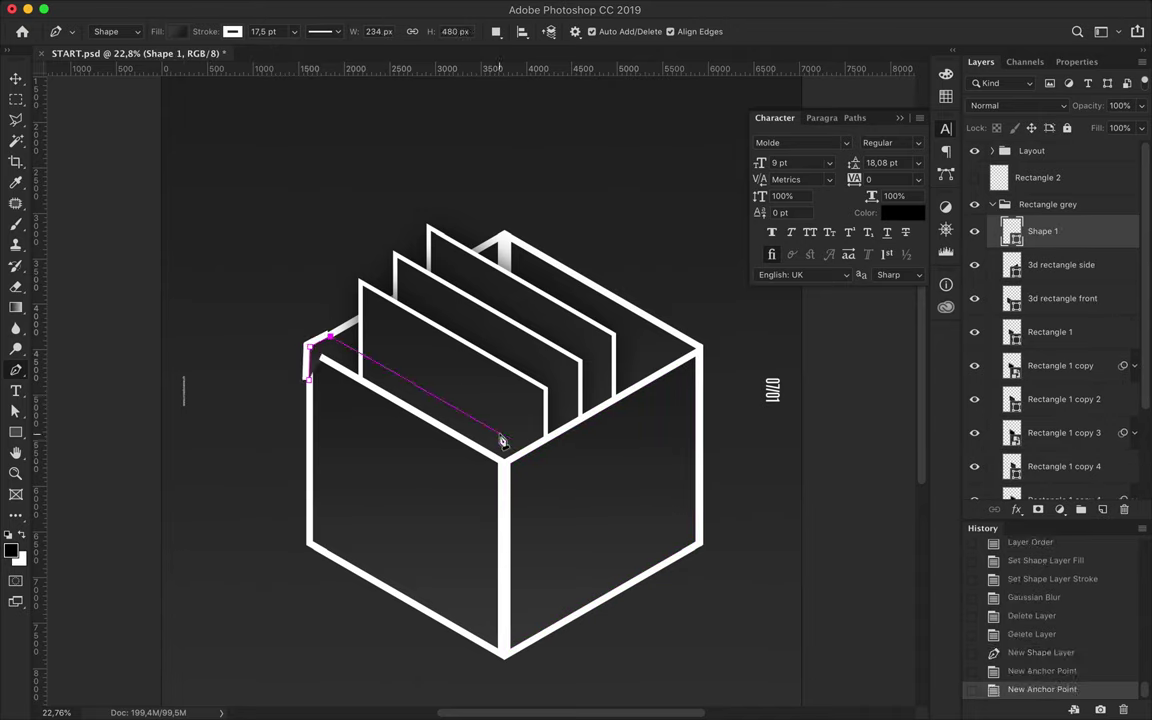
pyautogui.click(501, 434)
pyautogui.click(643, 360)
pyautogui.click(696, 405)
pyautogui.click(503, 483)
pyautogui.click(310, 382)
pyautogui.click(311, 383)
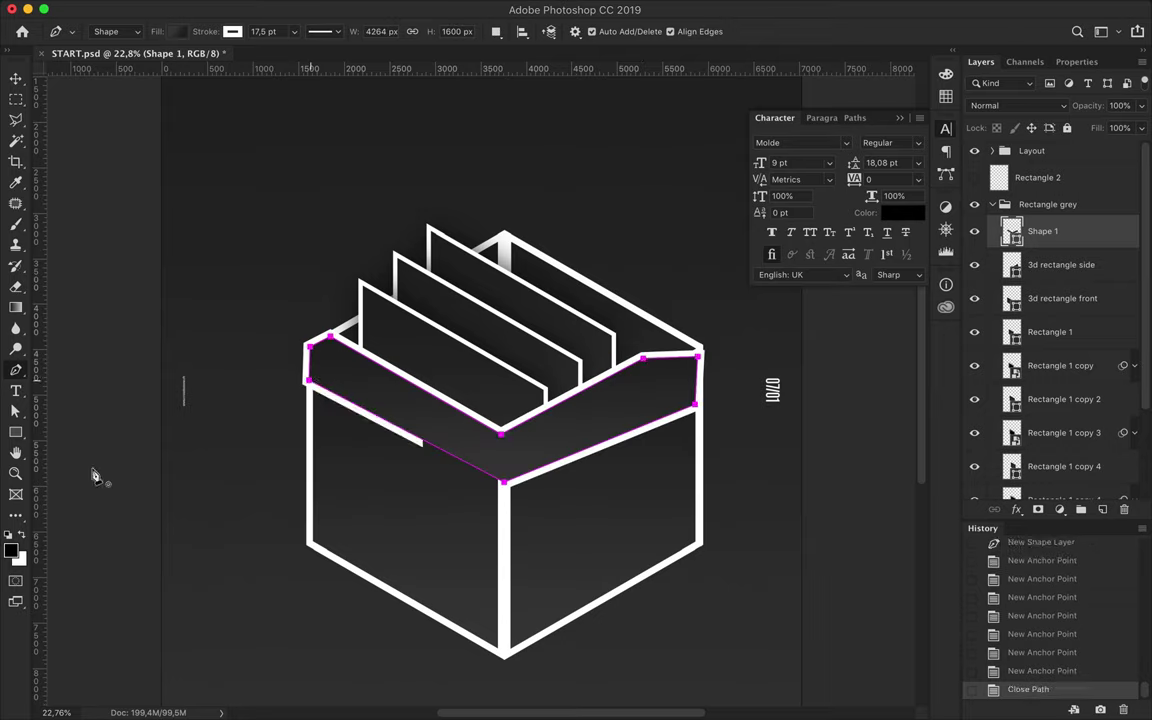
pyautogui.click(177, 31)
pyautogui.scroll(-2, 170, 138)
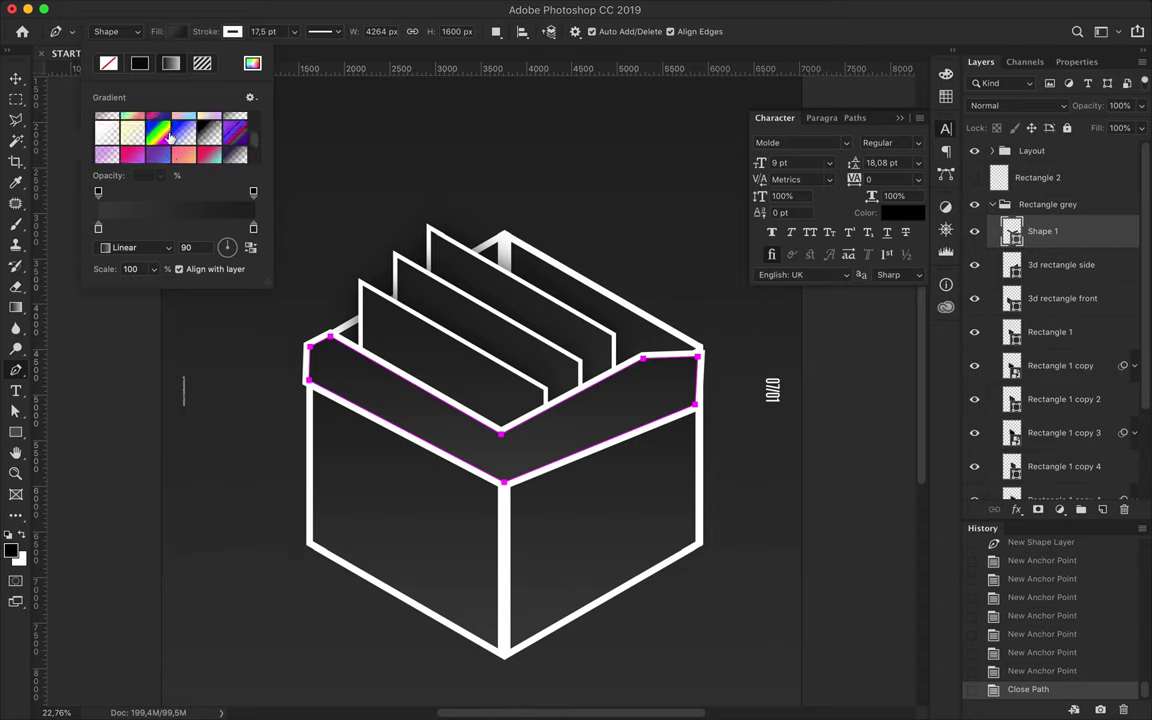
pyautogui.click(187, 129)
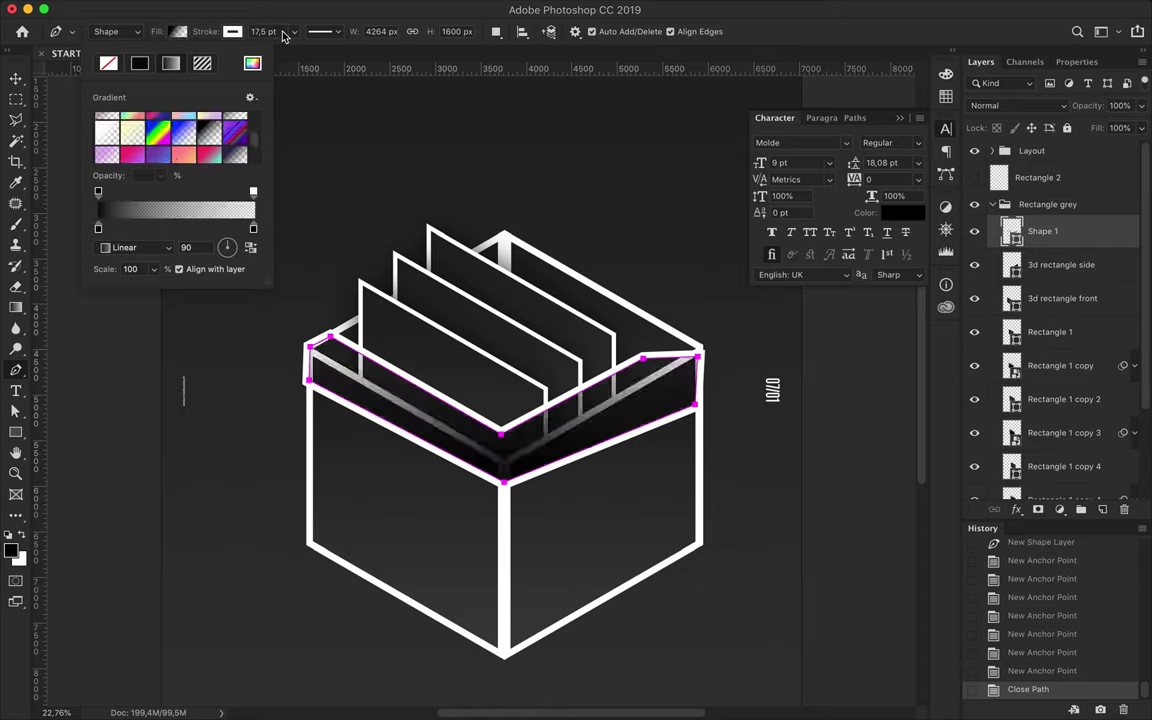
pyautogui.click(232, 31)
pyautogui.click(232, 31)
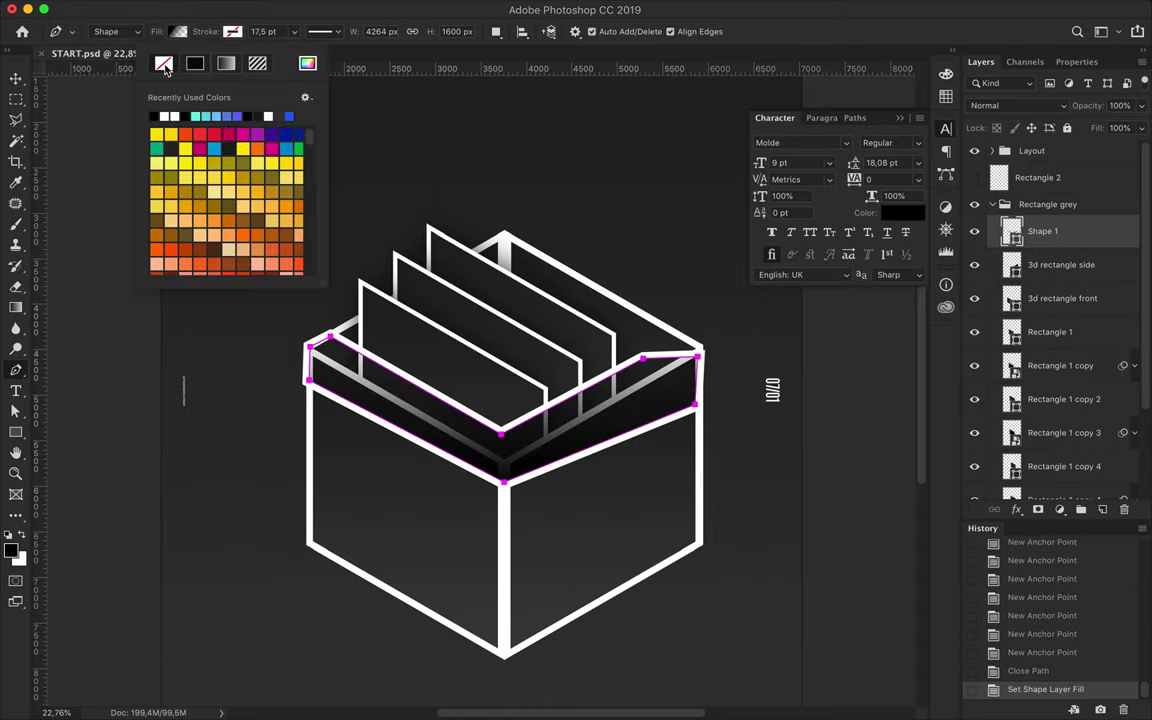
pyautogui.click(165, 66)
pyautogui.moveTo(1010, 231); pyautogui.dragTo(1030, 350)
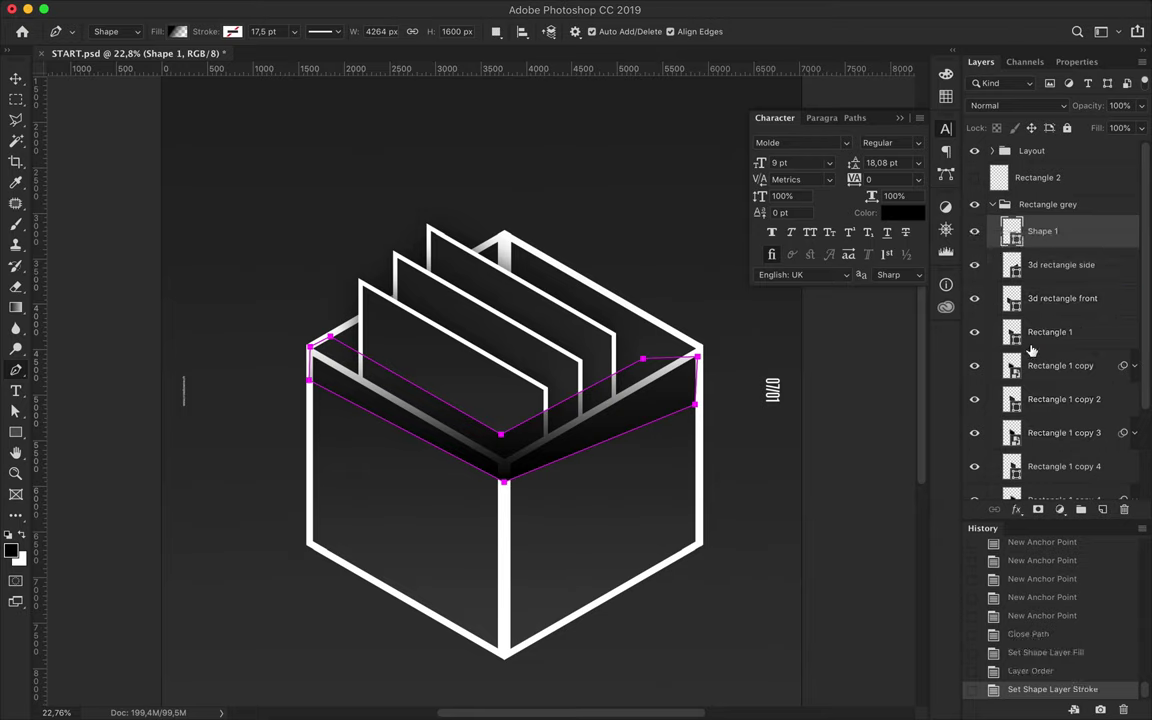
pyautogui.moveTo(1050, 242); pyautogui.dragTo(1048, 317)
pyautogui.click(649, 362)
pyautogui.hotkey('ctrl', 'z')
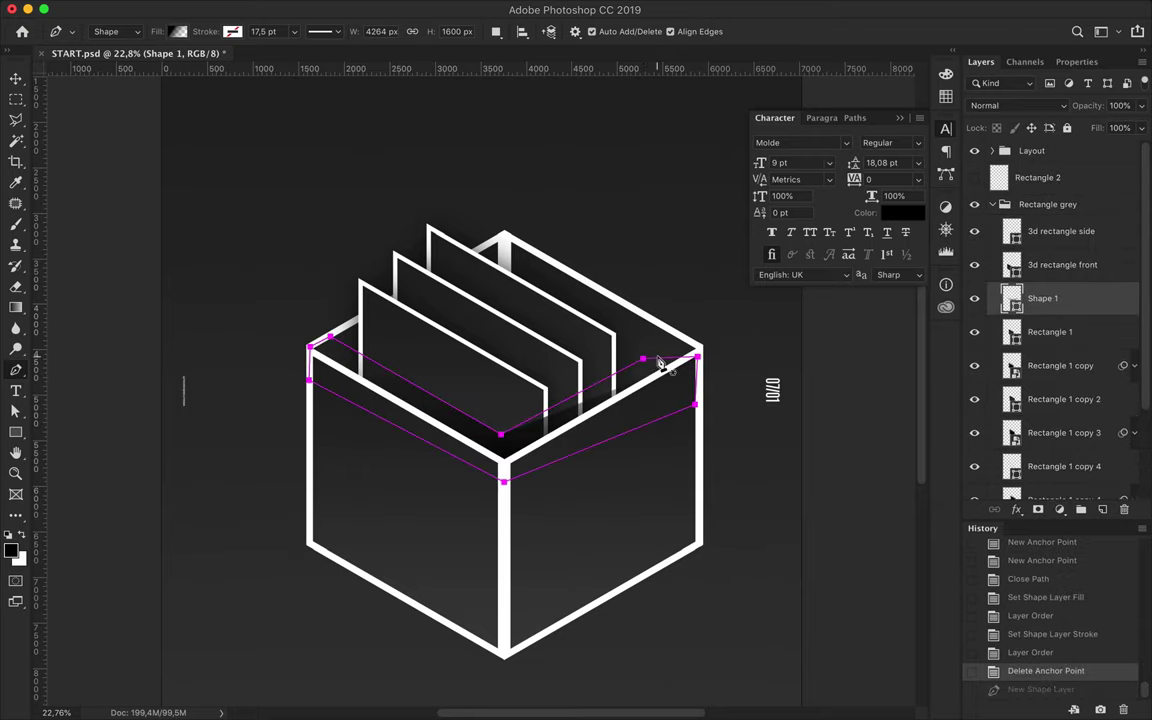
pyautogui.hotkey('ctrl', 'z')
pyautogui.press('a')
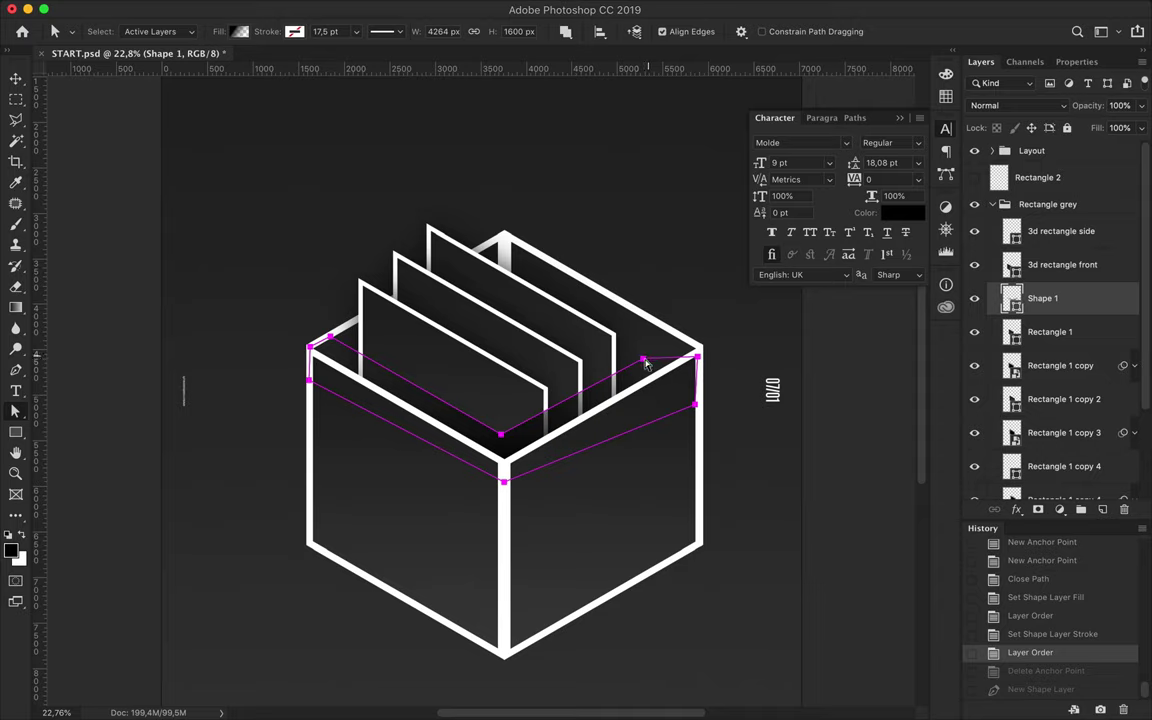
pyautogui.moveTo(688, 348); pyautogui.dragTo(730, 340)
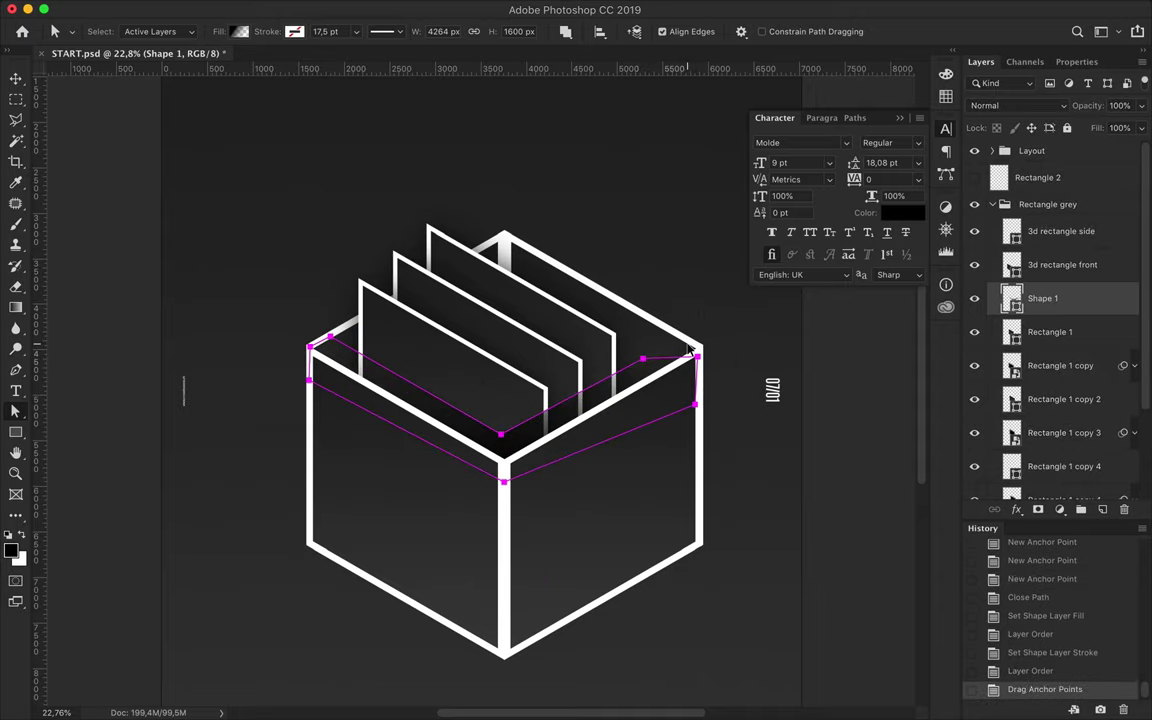
pyautogui.hotkey('ctrl', 'z')
pyautogui.click(727, 364)
pyautogui.press('Delete')
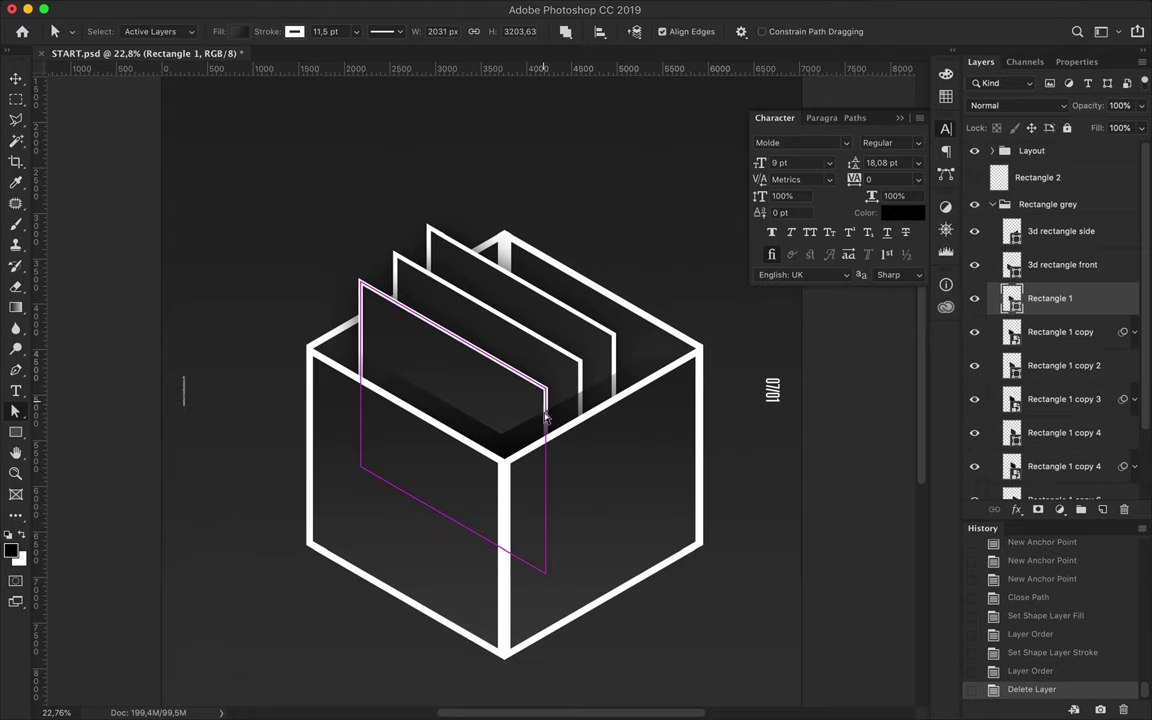
# Delete the box's side, front and remaining face layers.
pyautogui.click(145, 9)
pyautogui.press('Escape')
pyautogui.press('v')
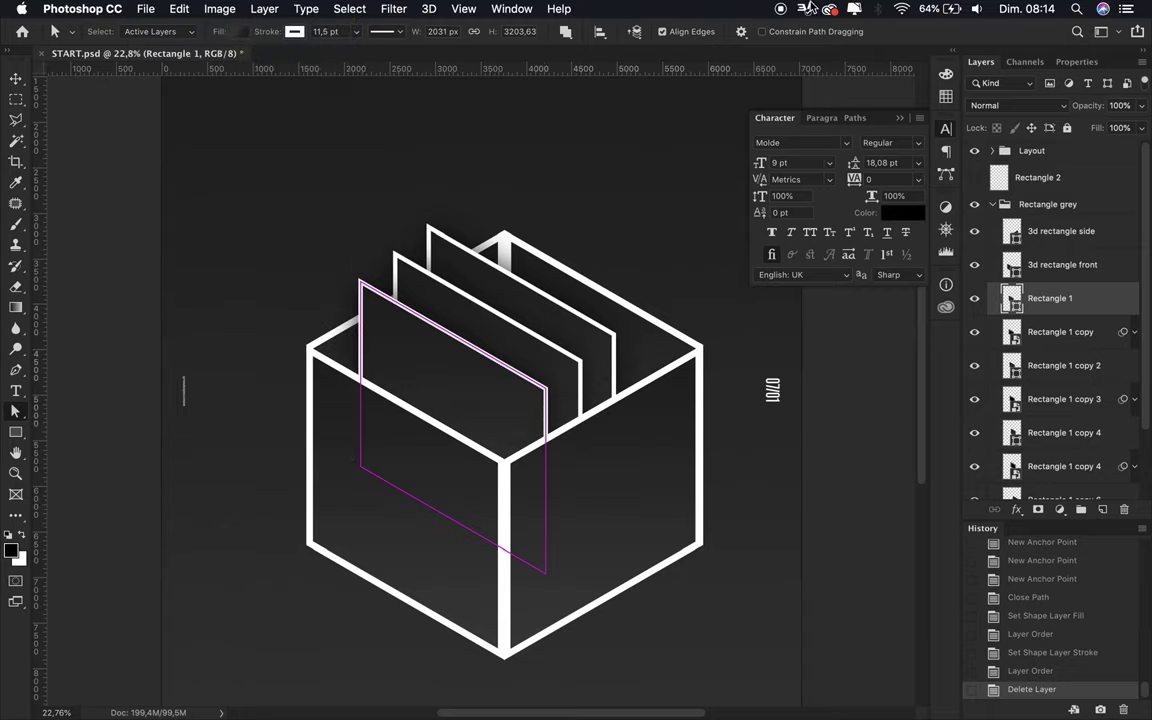
pyautogui.click(411, 501)
pyautogui.press('Delete')
pyautogui.press('Delete')
pyautogui.press('Delete')
pyautogui.click(320, 456)
pyautogui.press('Delete')
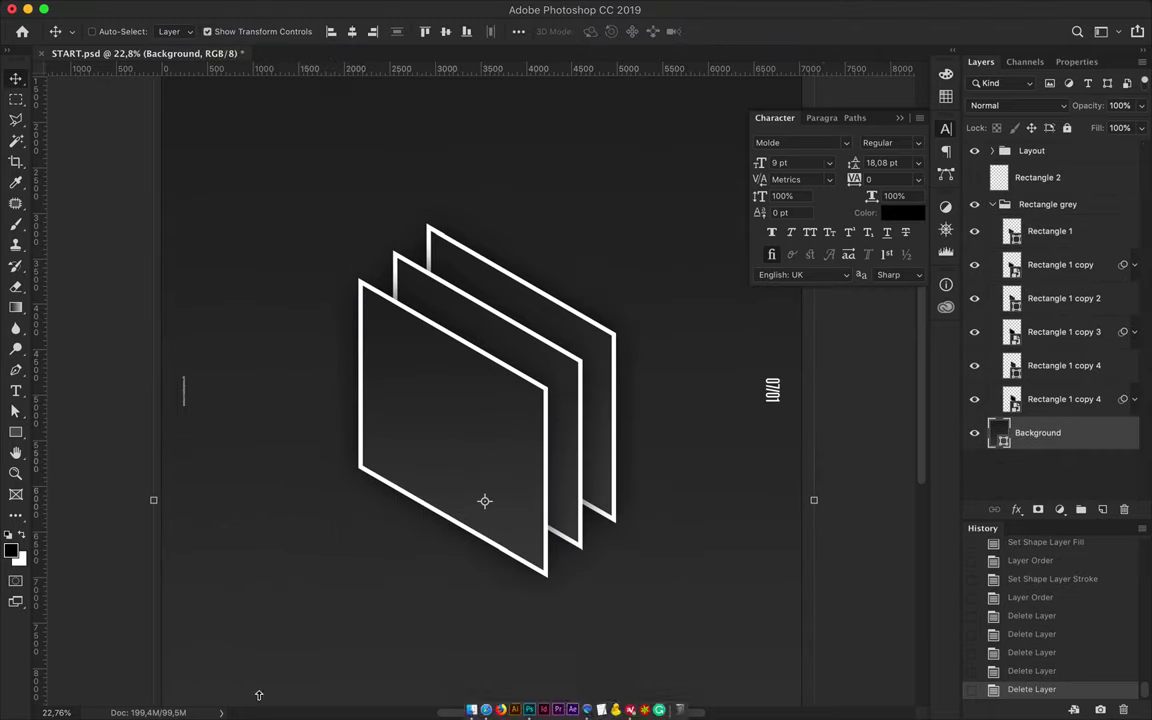
pyautogui.scroll(-5, 320, 456)
# Change the issue number to N°209 with tracking -40.
pyautogui.doubleClick(224, 541)
pyautogui.write('209')
pyautogui.click(880, 179)
pyautogui.write('-40')
pyautogui.click(16, 78)
# Change the vertical date from 07/01 to 07/28 and adjust its kerning.
pyautogui.hscroll(5, 335, 380)
pyautogui.scroll(3, 335, 380)
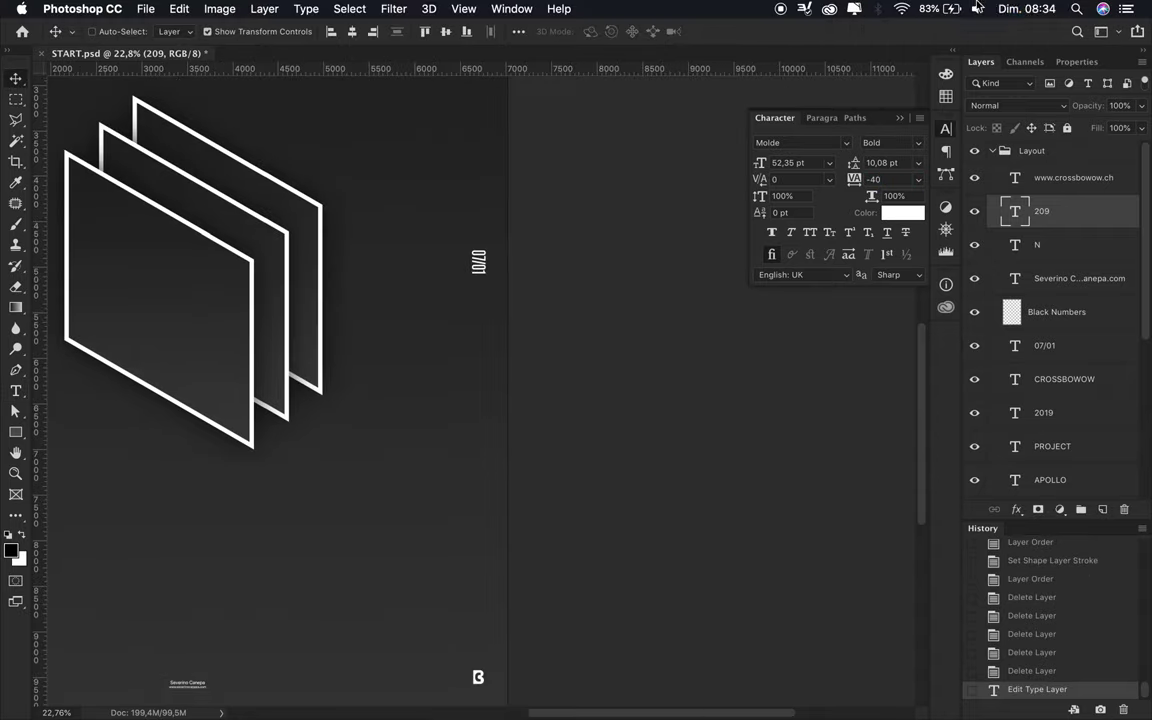
pyautogui.scroll(5, 473, 243)
pyautogui.press('t')
pyautogui.click(475, 305)
pyautogui.moveTo(475, 305); pyautogui.dragTo(480, 375)
pyautogui.write('28')
pyautogui.click(813, 179)
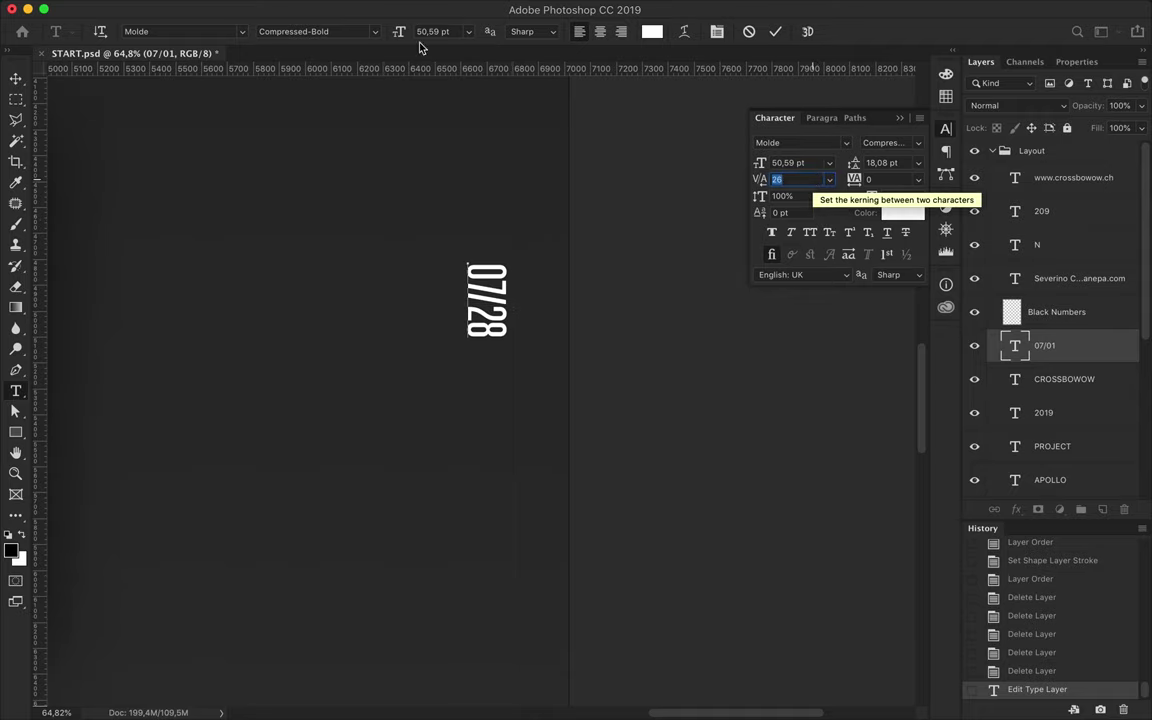
pyautogui.hotkey('ctrl', 'Return')
# Fit the poster in view and save START.psd.
pyautogui.press('v')
pyautogui.hotkey('ctrl', '0')
pyautogui.scroll(1, 455, 418)
pyautogui.hotkey('ctrl', 's')
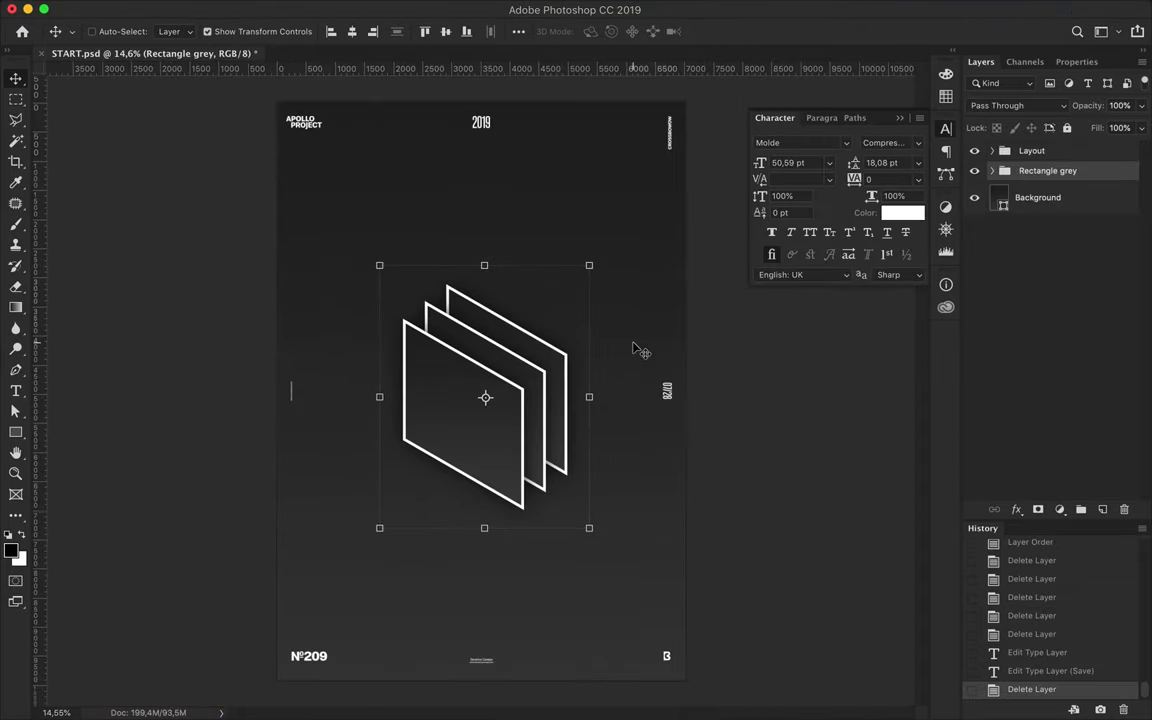
# Duplicate a panel up-right and move its layer down just above Background.
pyautogui.moveTo(484, 452); pyautogui.dragTo(573, 372)
pyautogui.press('a')
pyautogui.moveTo(1000, 200); pyautogui.dragTo(1104, 400)
# Stretch the copy into a taller parallelogram behind the three panels, then draw a tall rectangle left of them.
pyautogui.moveTo(620, 305)
pyautogui.mouseDown()
pyautogui.moveTo(563, 72)
pyautogui.moveTo(563, 206)
pyautogui.mouseUp()
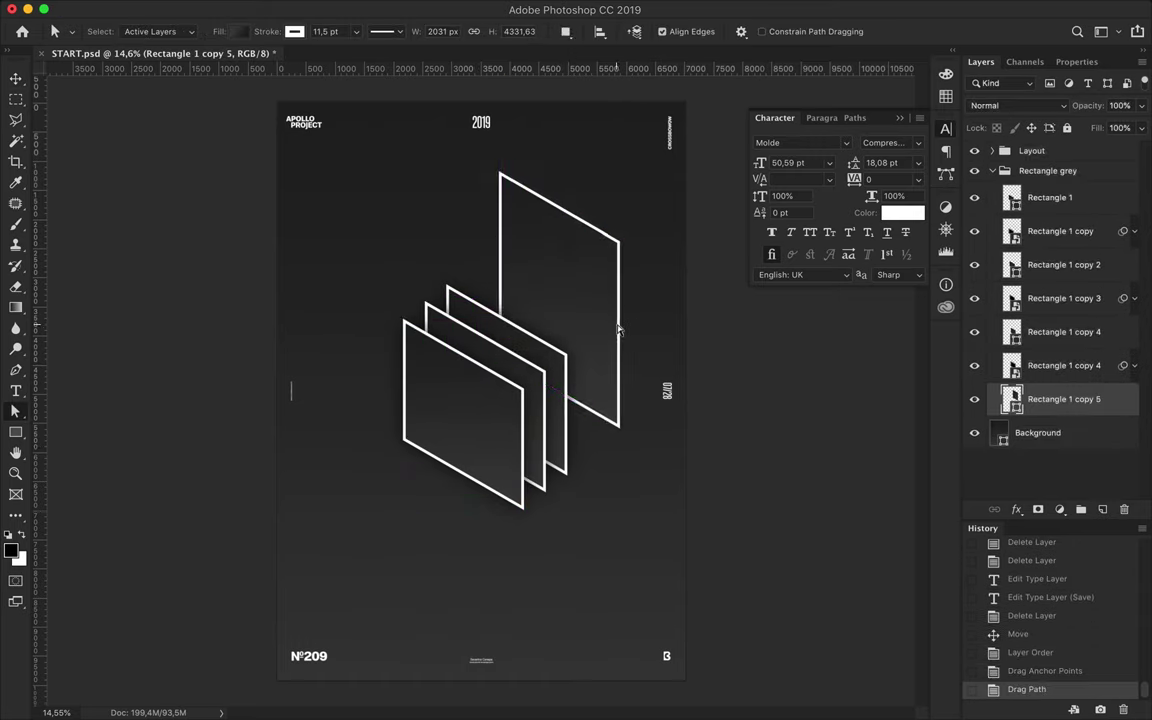
pyautogui.moveTo(618, 244); pyautogui.dragTo(620, 251)
pyautogui.moveTo(618, 426); pyautogui.dragTo(642, 445)
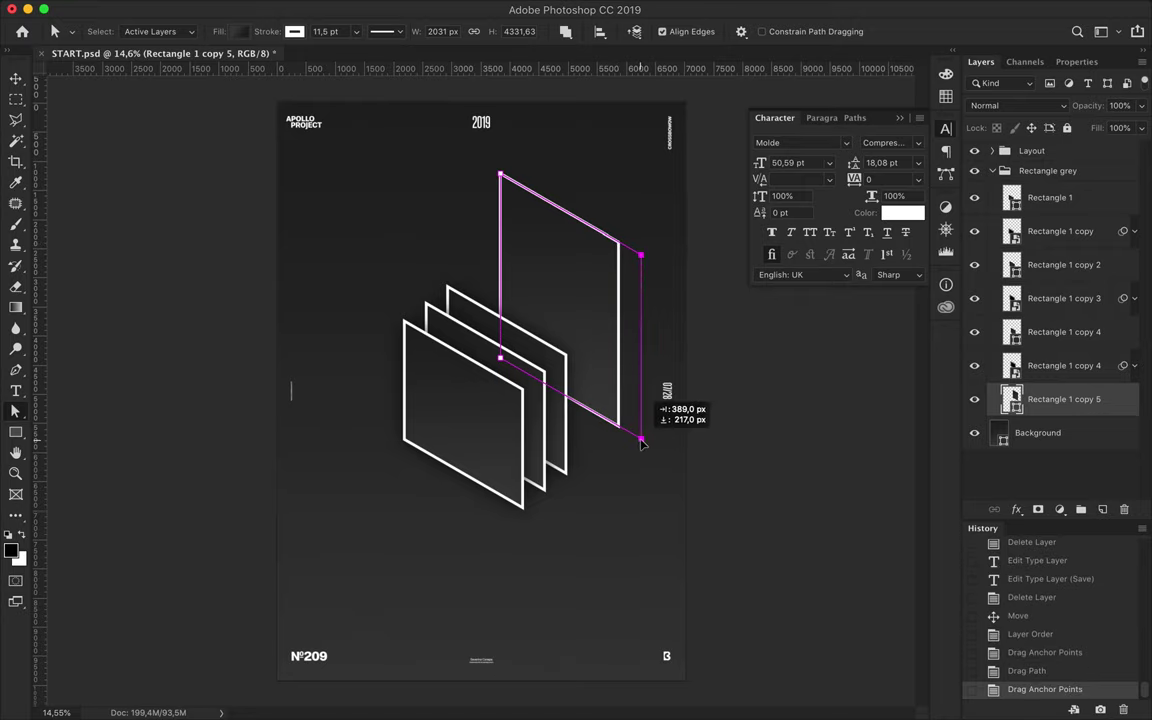
pyautogui.press('v')
pyautogui.moveTo(590, 288)
pyautogui.mouseDown()
pyautogui.moveTo(533, 353)
pyautogui.moveTo(604, 347)
pyautogui.moveTo(591, 304)
pyautogui.mouseUp()
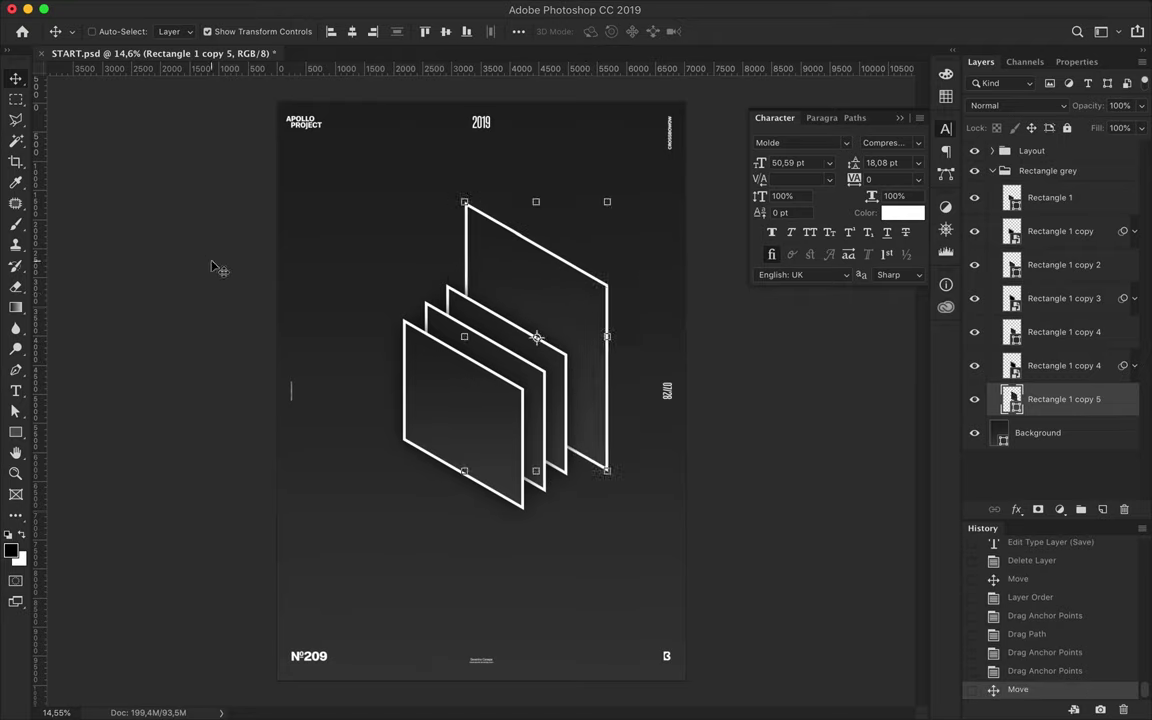
pyautogui.press('u')
pyautogui.moveTo(386, 216); pyautogui.dragTo(435, 560)
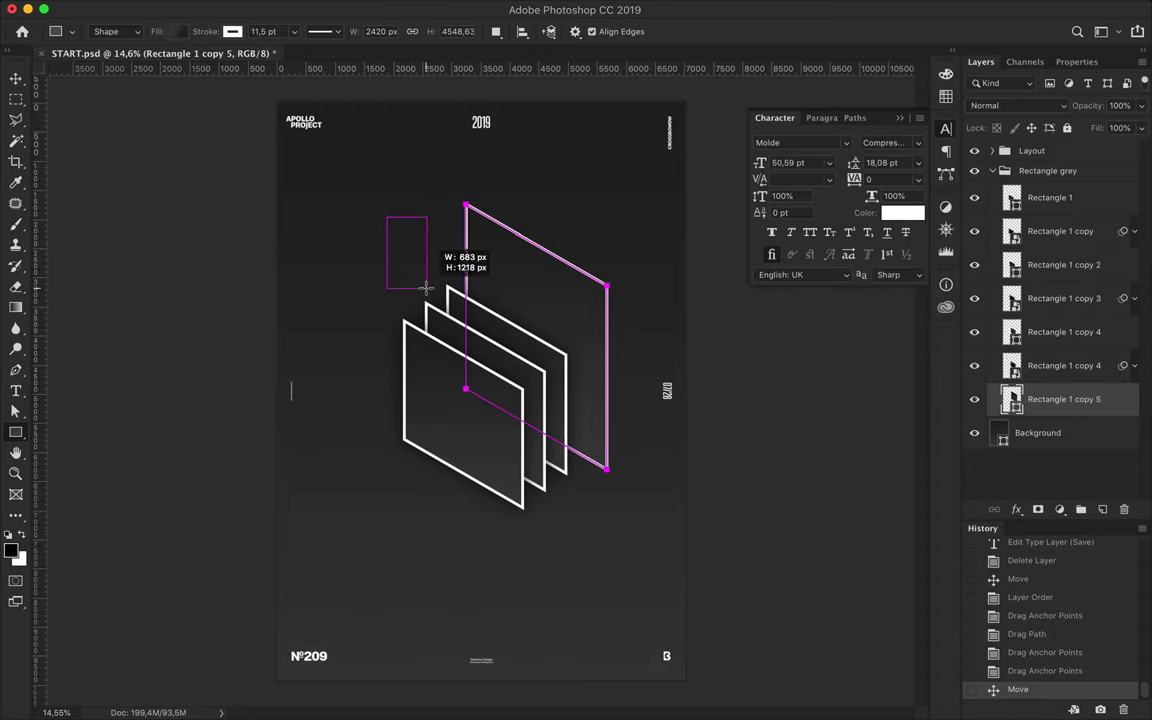
# Give the new rectangle a cyan gradient fill and no outline.
pyautogui.click(178, 31)
pyautogui.click(131, 155)
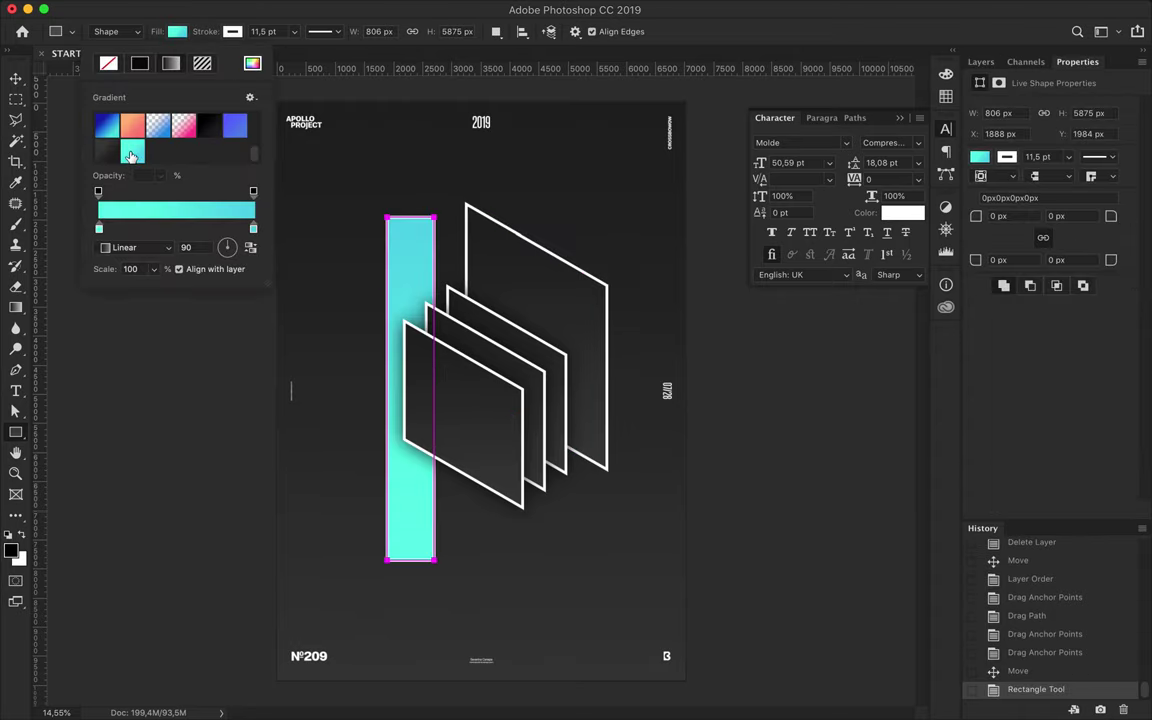
pyautogui.click(232, 31)
pyautogui.click(153, 62)
# Skew the cyan rectangle vertically by -30° into a slanted band.
pyautogui.press('a')
pyautogui.hotkey('ctrl', 't')
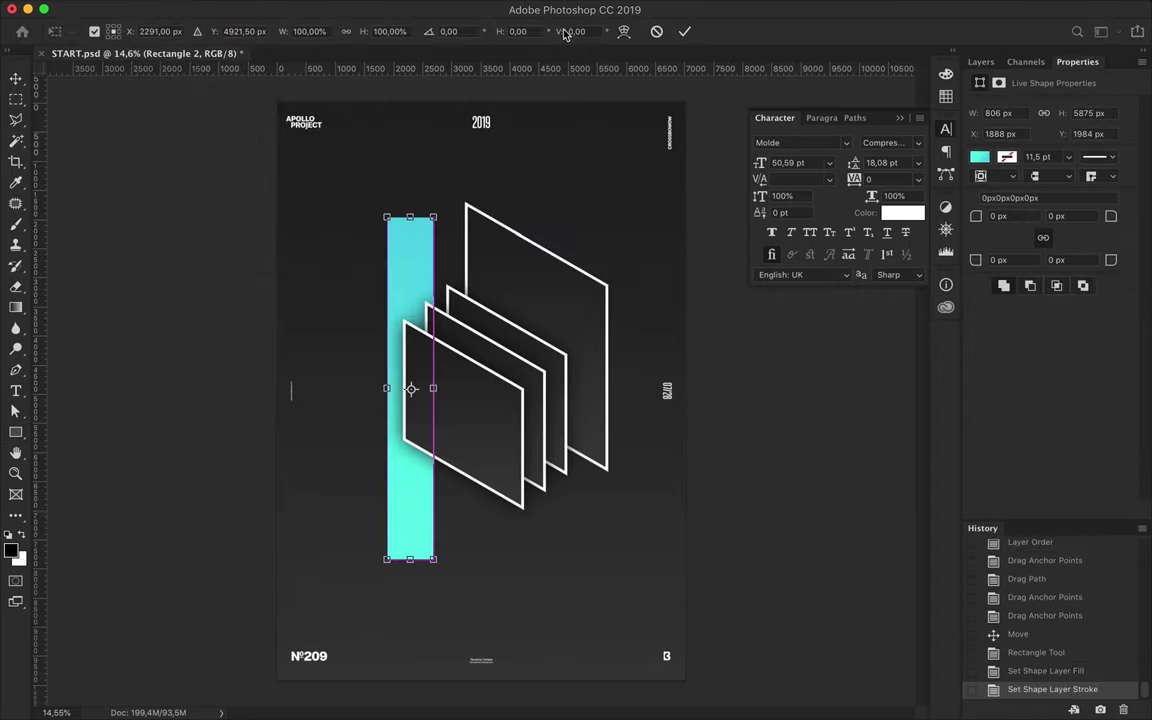
pyautogui.write('30')
pyautogui.press('Return')
pyautogui.write('-30')
pyautogui.press('Return')
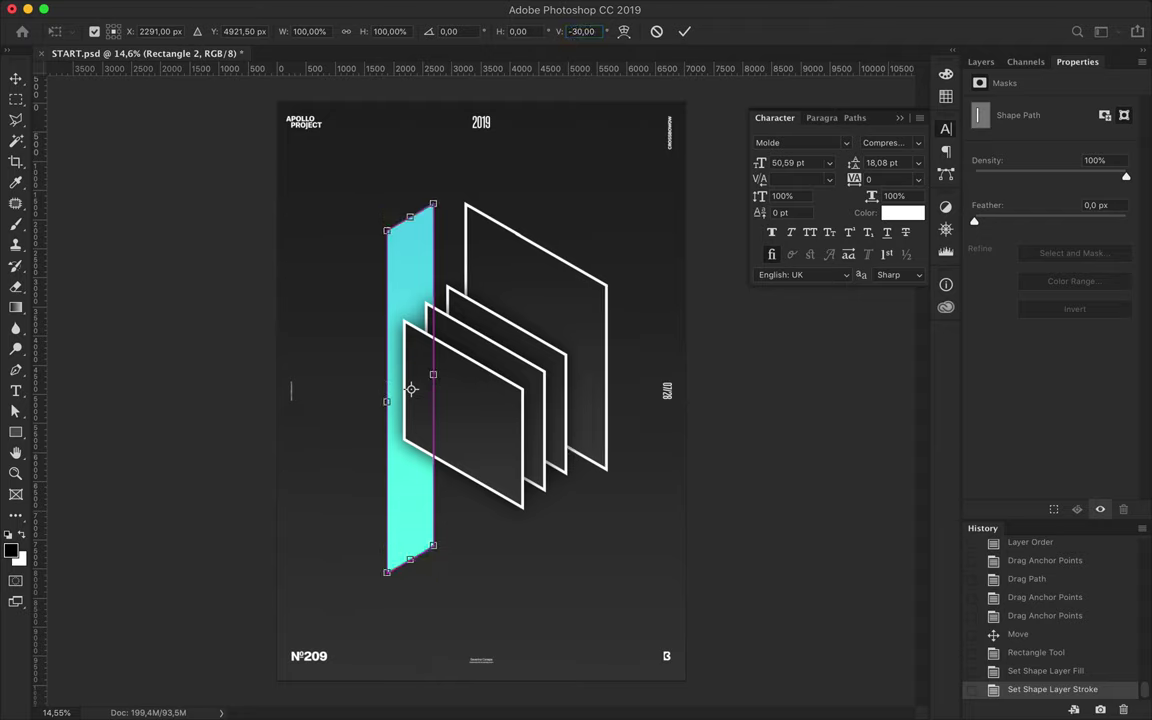
pyautogui.press('Return')
# Shift the slanted cyan band slightly left and up behind the panels.
pyautogui.press('v')
pyautogui.moveTo(431, 281)
pyautogui.mouseDown()
pyautogui.moveTo(368, 288)
pyautogui.moveTo(417, 293)
pyautogui.moveTo(418, 273)
pyautogui.mouseUp()
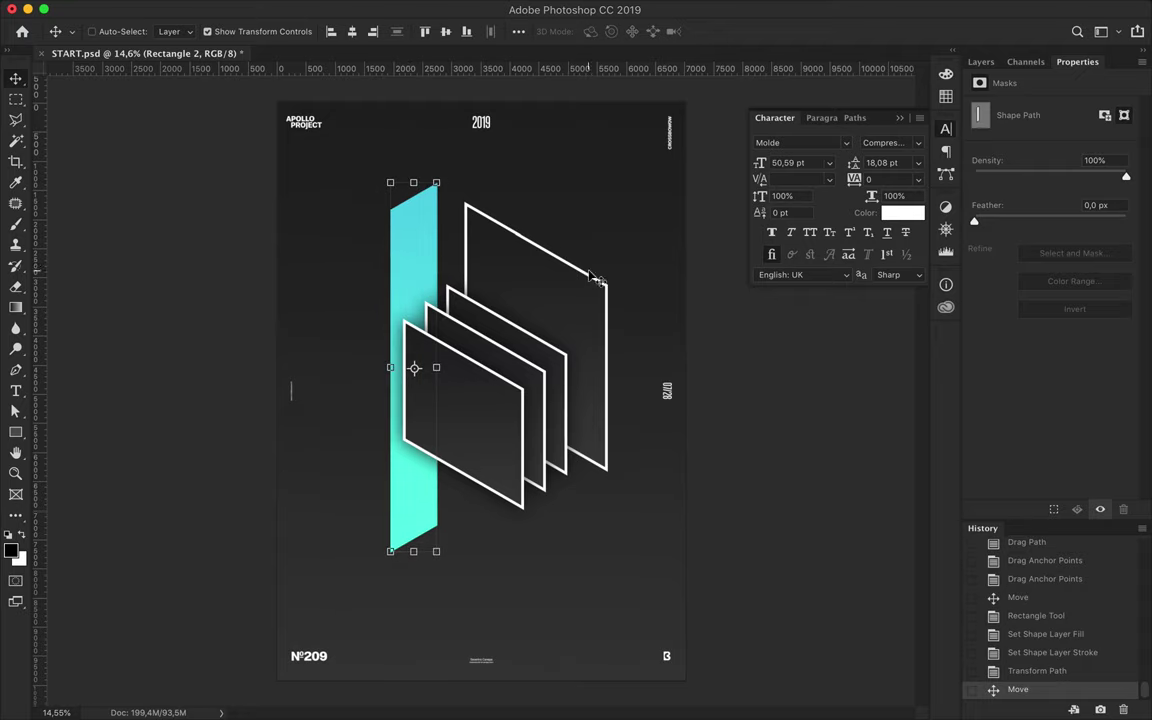
pyautogui.press('t')
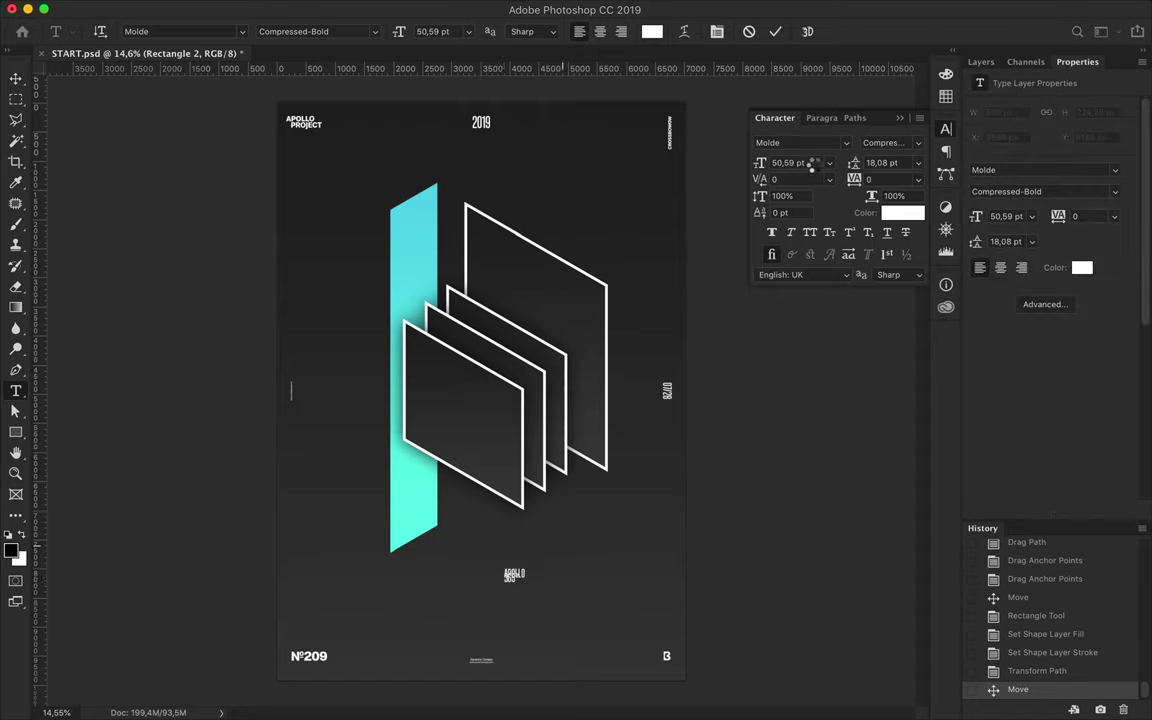
# Set the APOLLO 365° text to 150 pt size with 160 pt leading.
pyautogui.click(813, 163)
pyautogui.write('5')
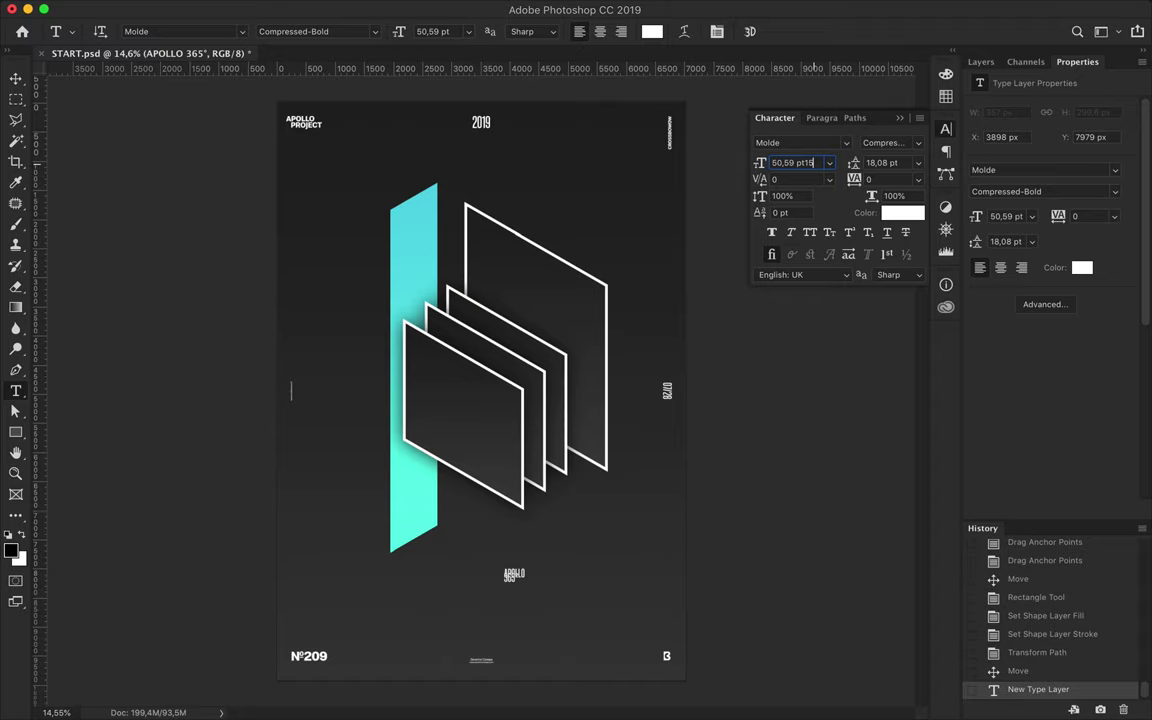
pyautogui.write('0')
pyautogui.press('Tab')
pyautogui.write('28')
pyautogui.press('Return')
pyautogui.hotkey('shift', 'Up')
pyautogui.write('160')
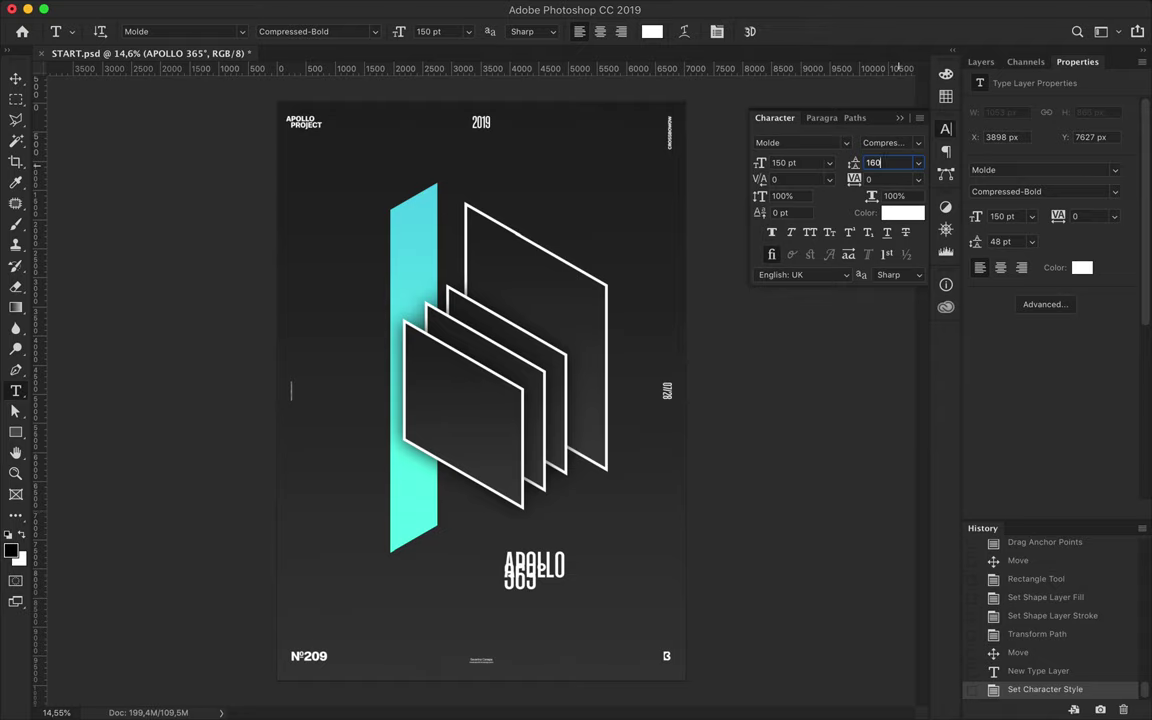
pyautogui.press('Return')
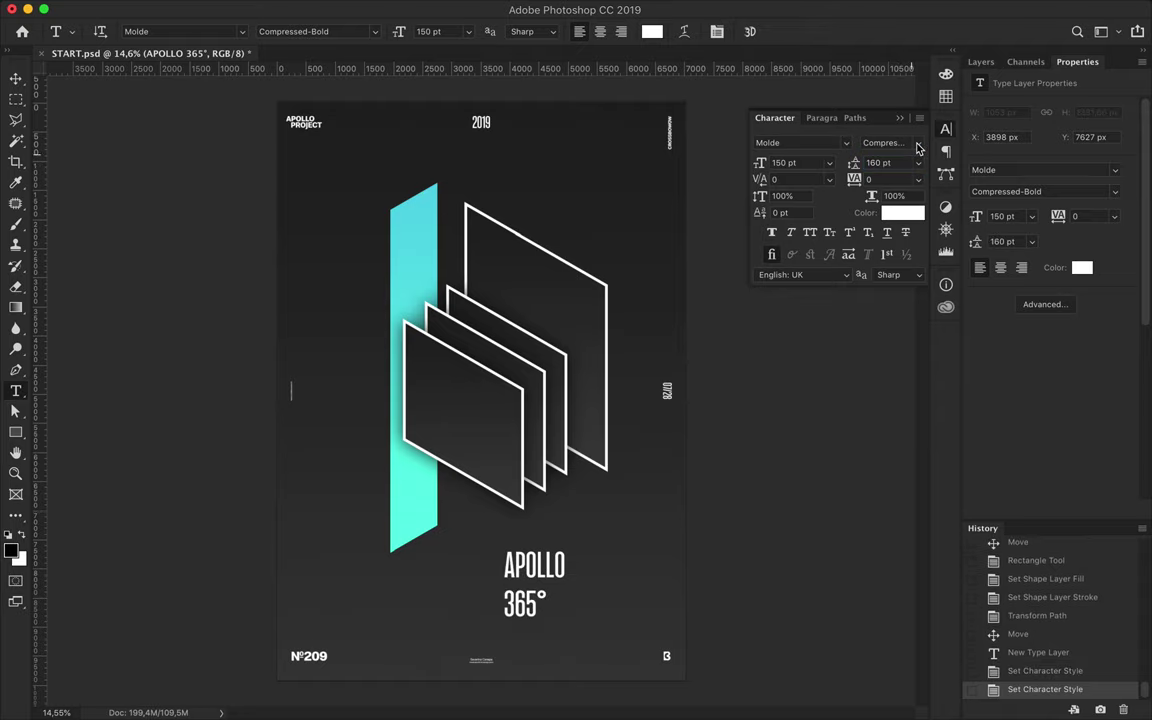
# Switch the text to Molde Medium with 60 tracking, then begin skewing it downward.
pyautogui.click(917, 148)
pyautogui.scroll(-5, 917, 185)
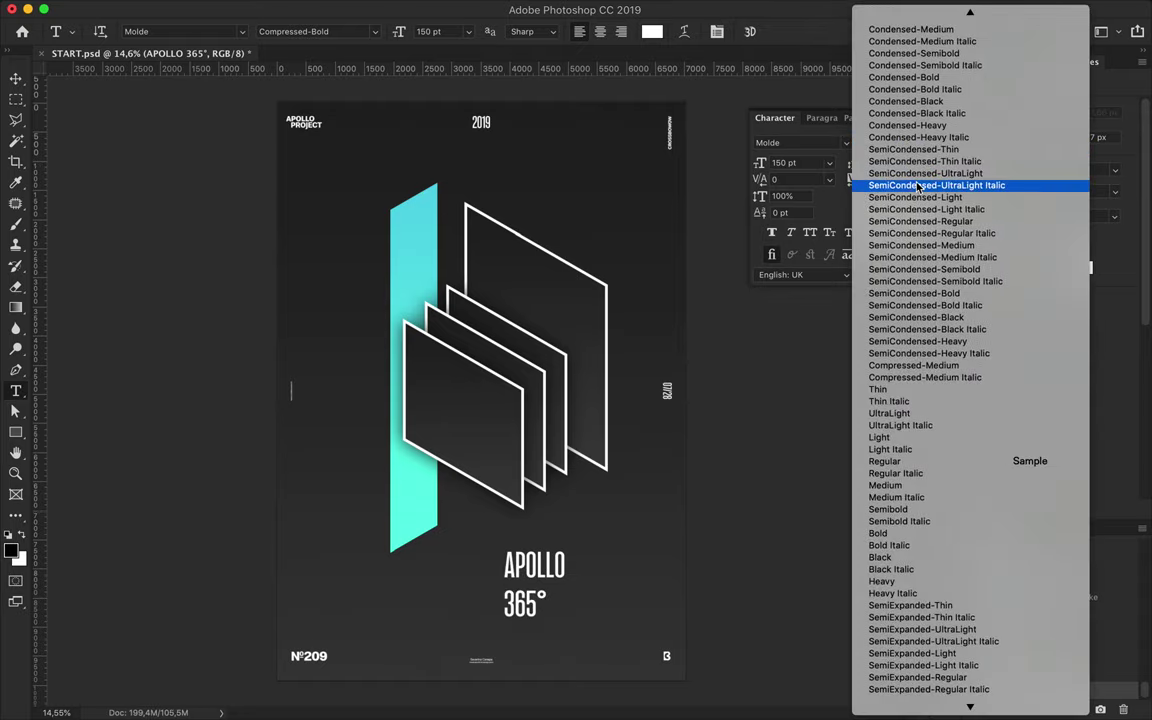
pyautogui.scroll(-3, 917, 185)
pyautogui.click(917, 380)
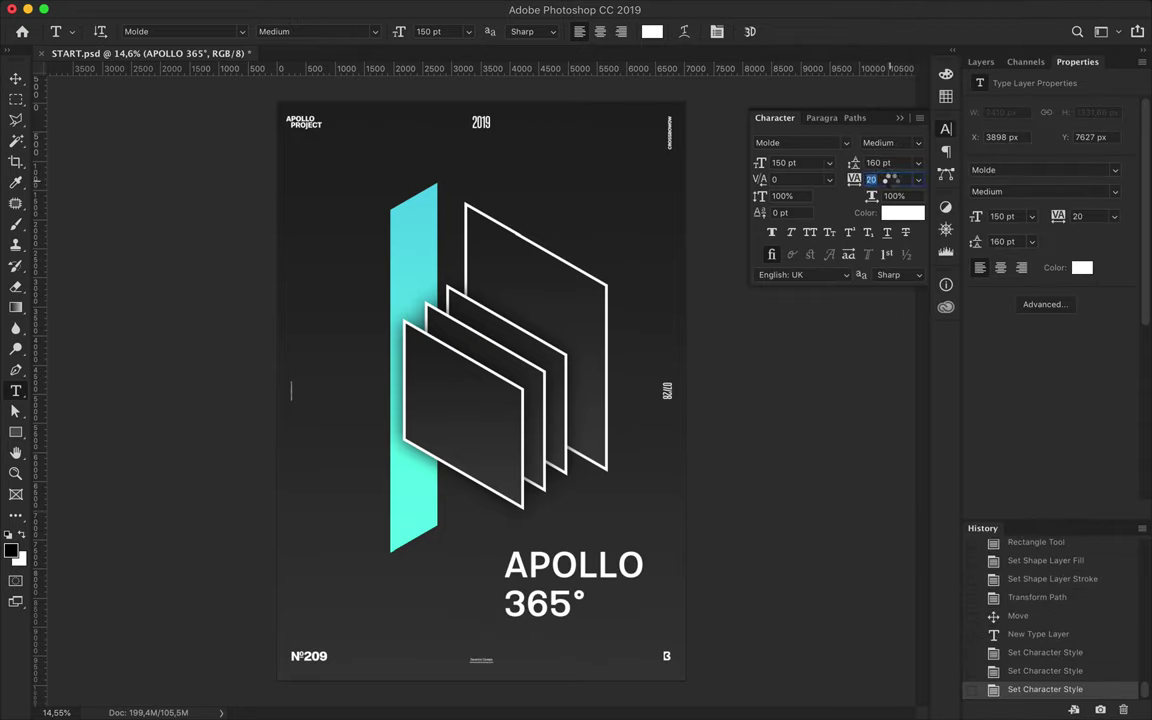
pyautogui.write('60')
pyautogui.press('Return')
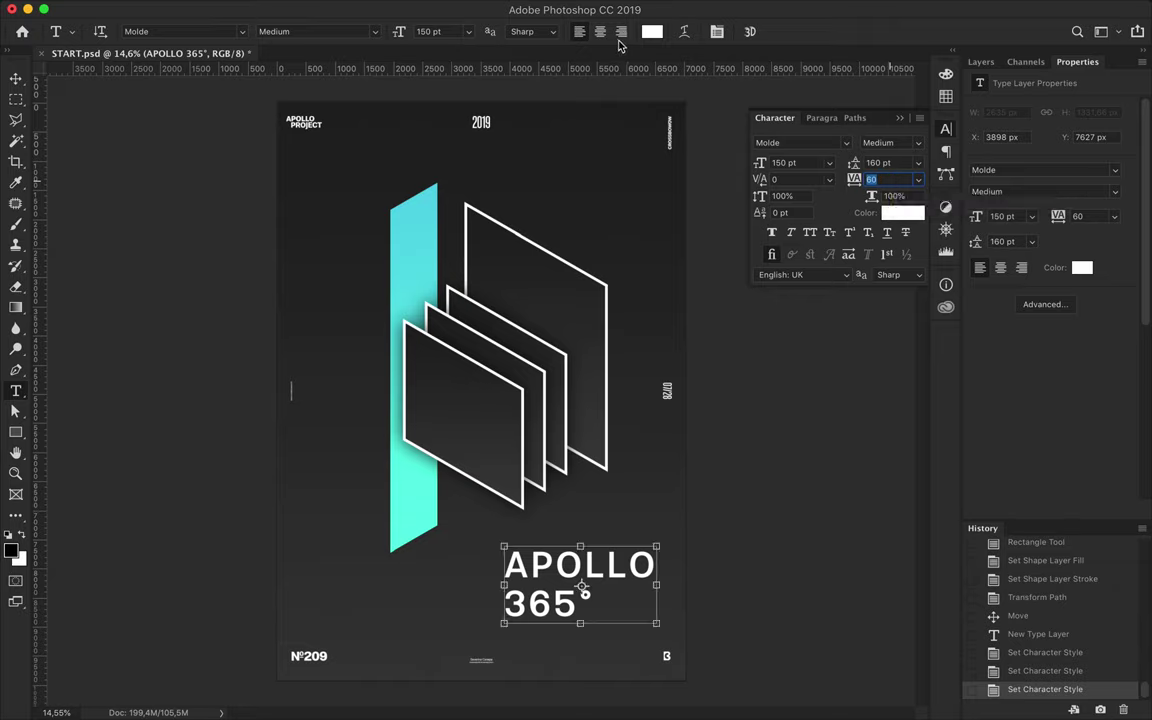
pyautogui.hotkey('ctrl', 't')
pyautogui.moveTo(656, 585); pyautogui.dragTo(656, 628)
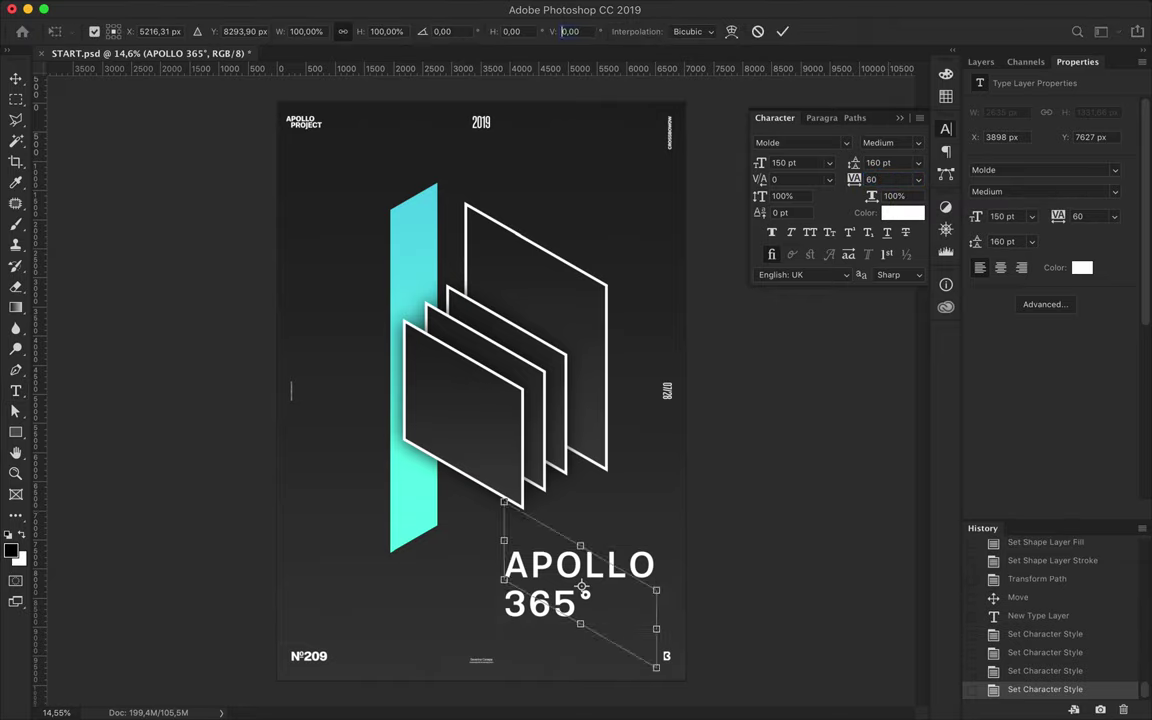
# Move the skewed text onto the top panel, scale it to about 79%, and nudge it into place.
pyautogui.moveTo(540, 573); pyautogui.dragTo(510, 293)
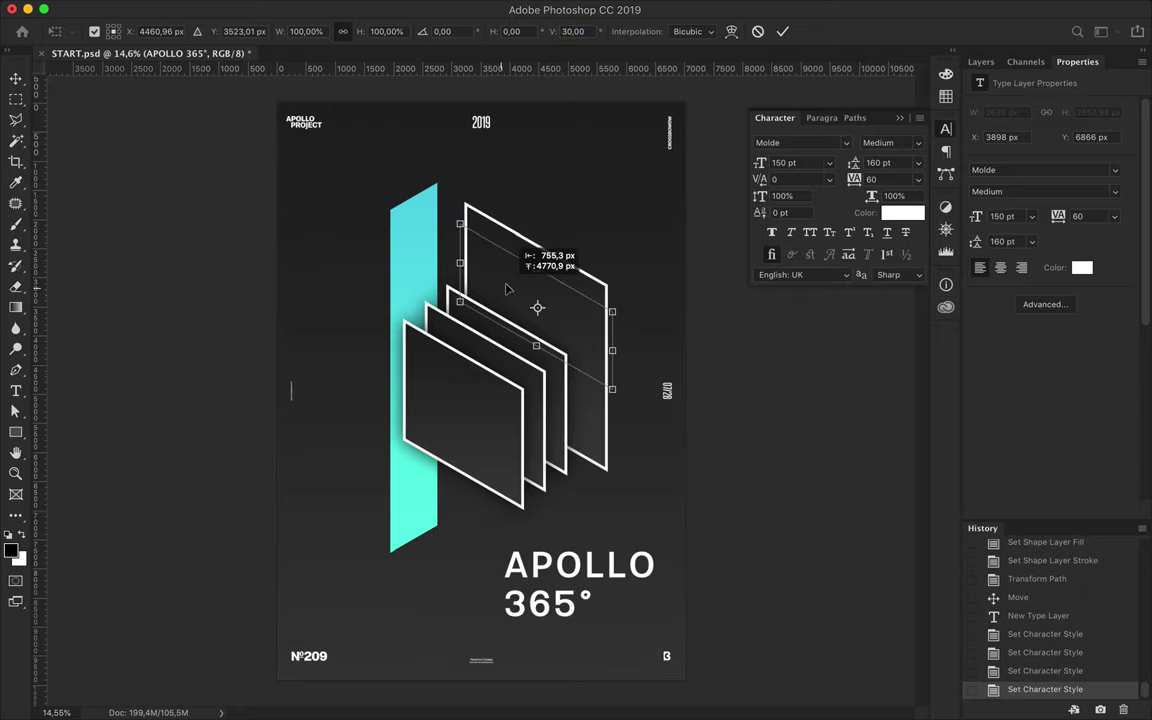
pyautogui.moveTo(621, 389); pyautogui.dragTo(588, 352)
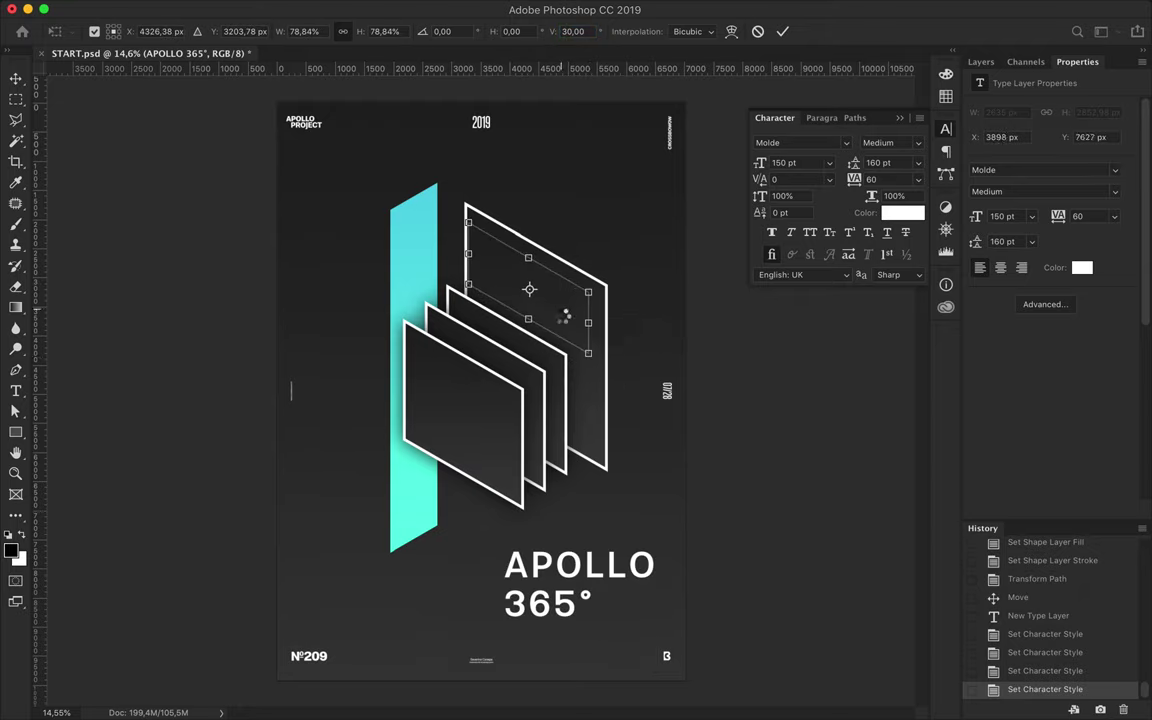
pyautogui.press('Return')
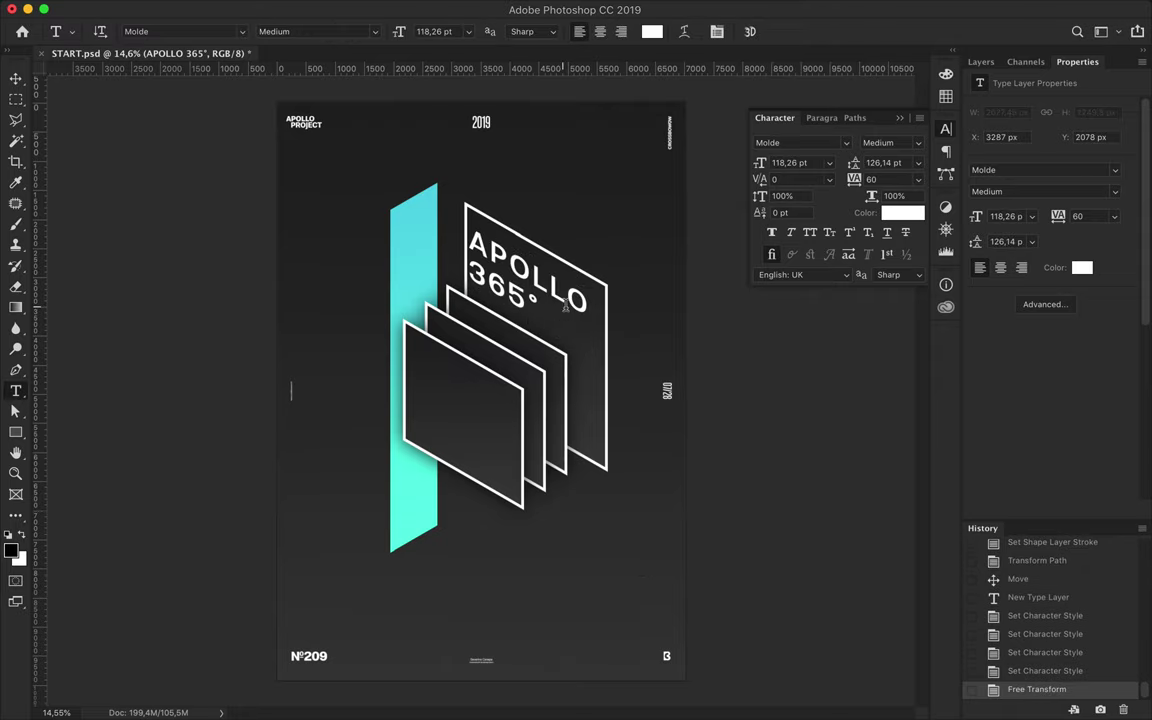
pyautogui.moveTo(579, 312); pyautogui.dragTo(585, 300)
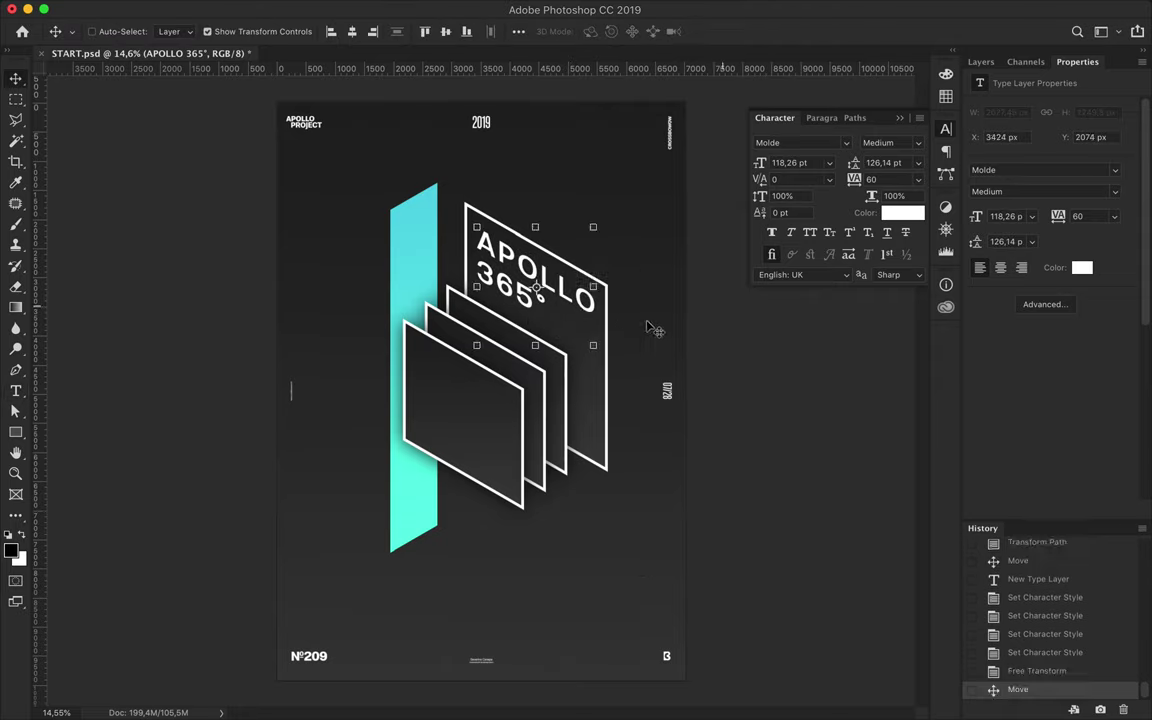
pyautogui.doubleClick(567, 278)
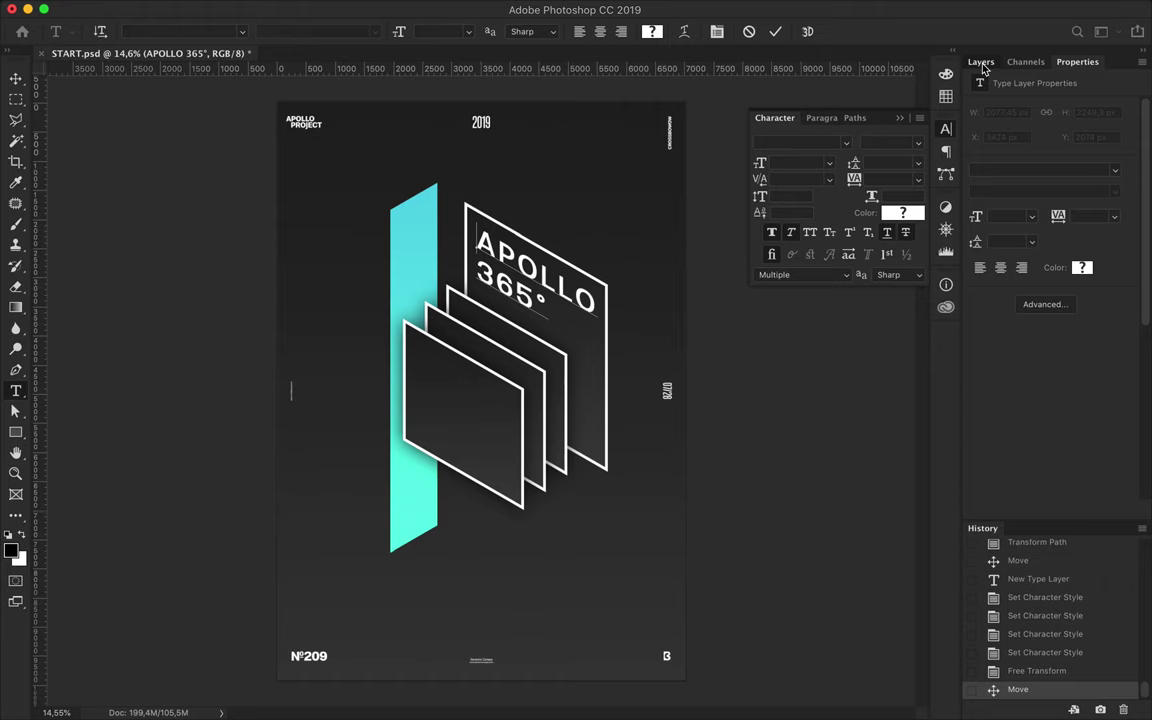
pyautogui.press('Escape')
# Duplicate the front outlined panel down-left and give the copy a -30 vertical skew.
pyautogui.press('v')
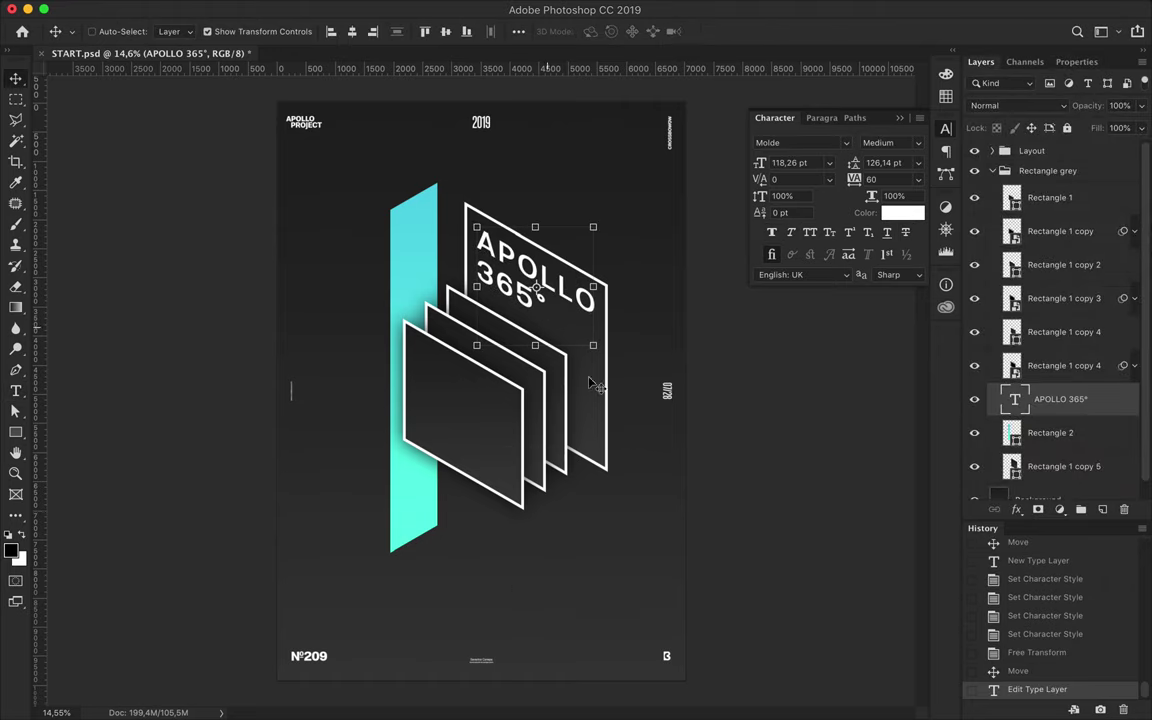
pyautogui.click(487, 436)
pyautogui.moveTo(487, 436); pyautogui.dragTo(547, 318)
pyautogui.hotkey('ctrl', 'z')
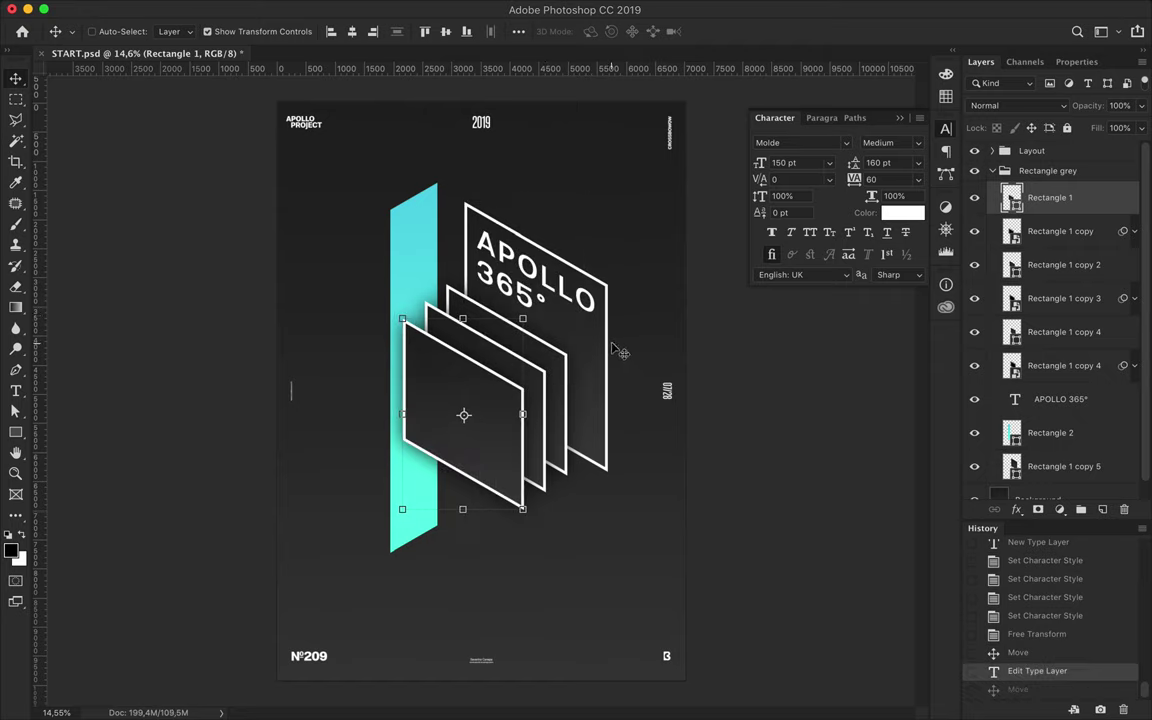
pyautogui.moveTo(452, 368); pyautogui.dragTo(440, 422)
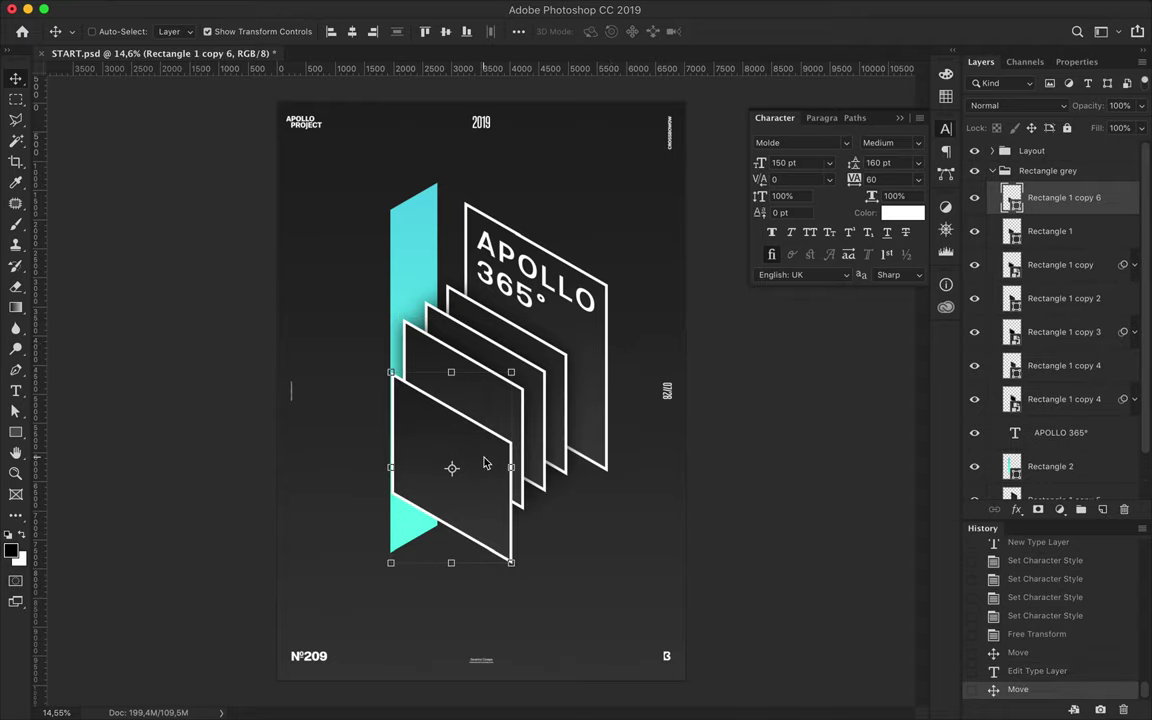
pyautogui.write('-30')
pyautogui.press('Return')
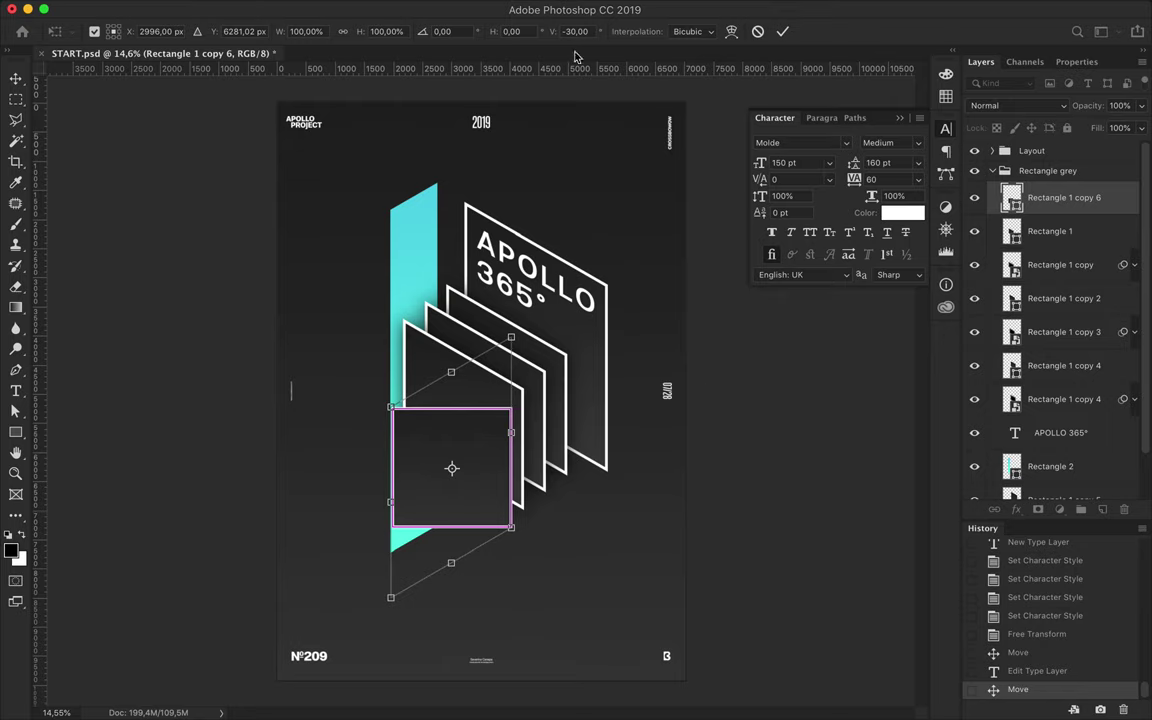
pyautogui.press('Return')
# Try other skew values on the copy, ending with 0 skew as an upright square.
pyautogui.hotkey('ctrl', 't')
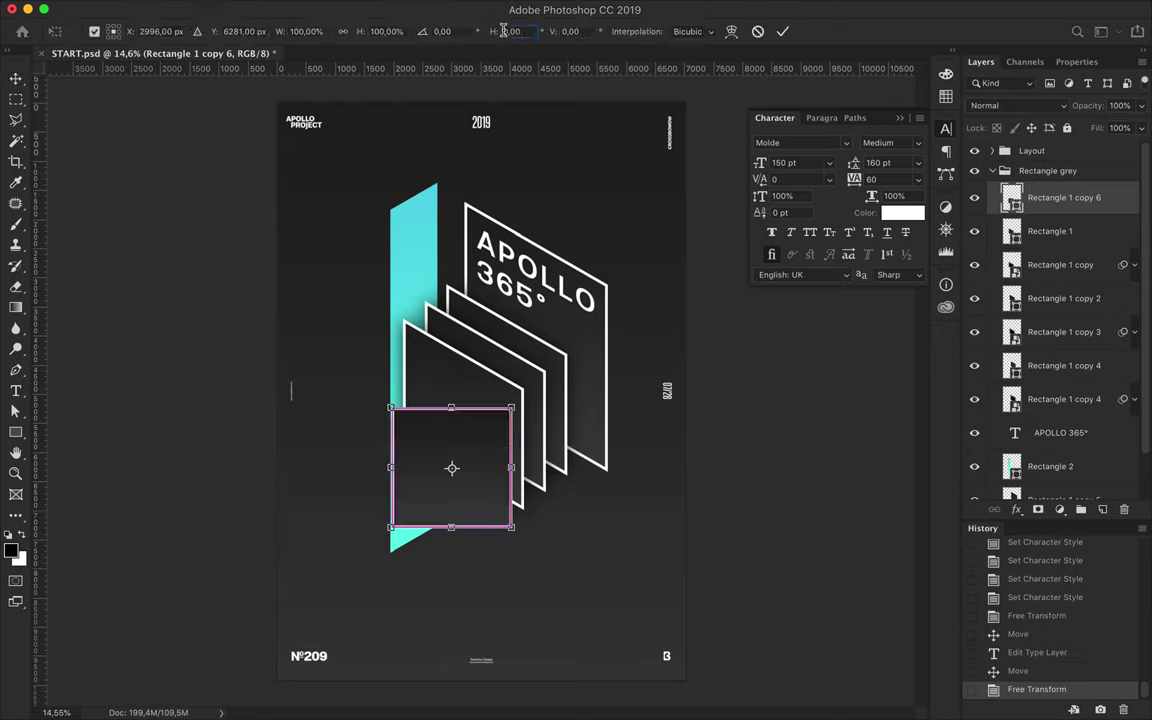
pyautogui.write('30')
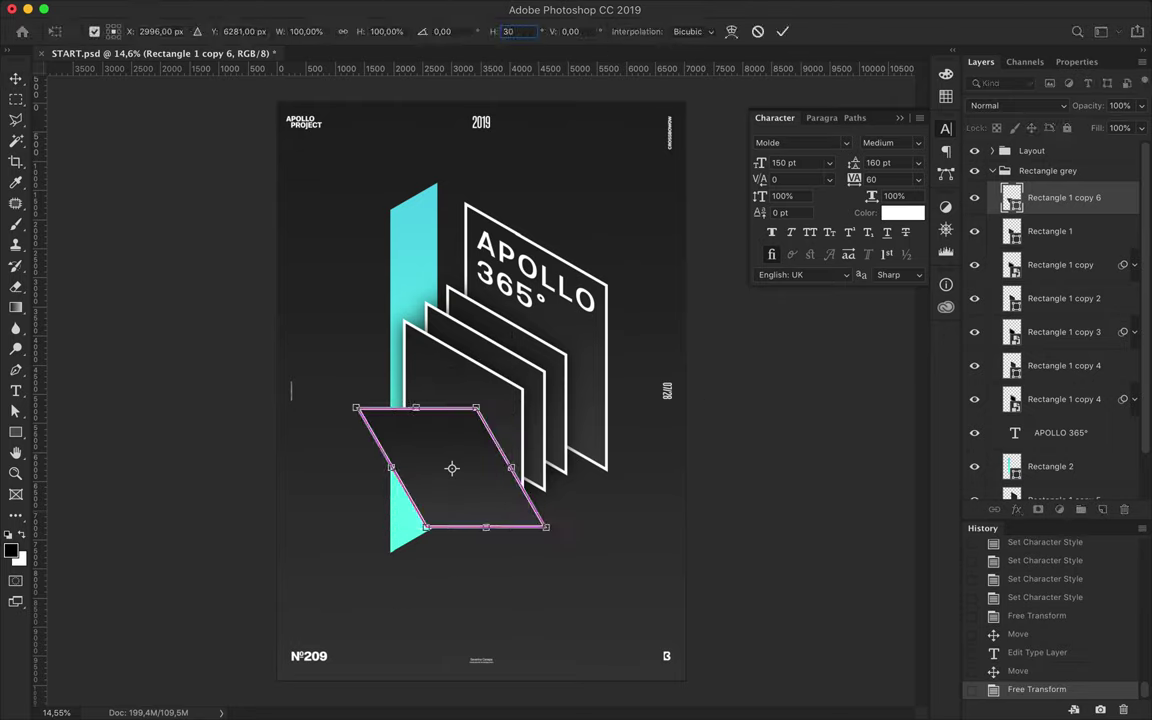
pyautogui.press('BackSpace')
pyautogui.press('BackSpace')
pyautogui.write('9')
pyautogui.write('-30')
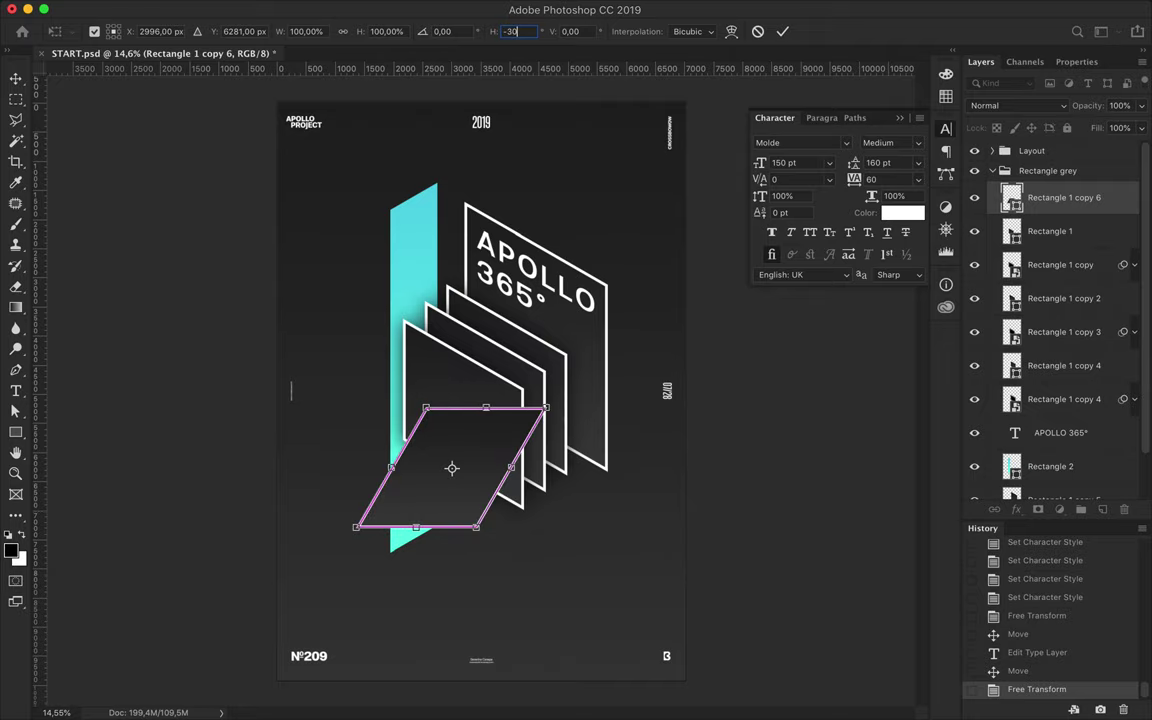
pyautogui.press('BackSpace')
pyautogui.press('BackSpace')
pyautogui.press('BackSpace')
pyautogui.write('0')
pyautogui.press('Tab')
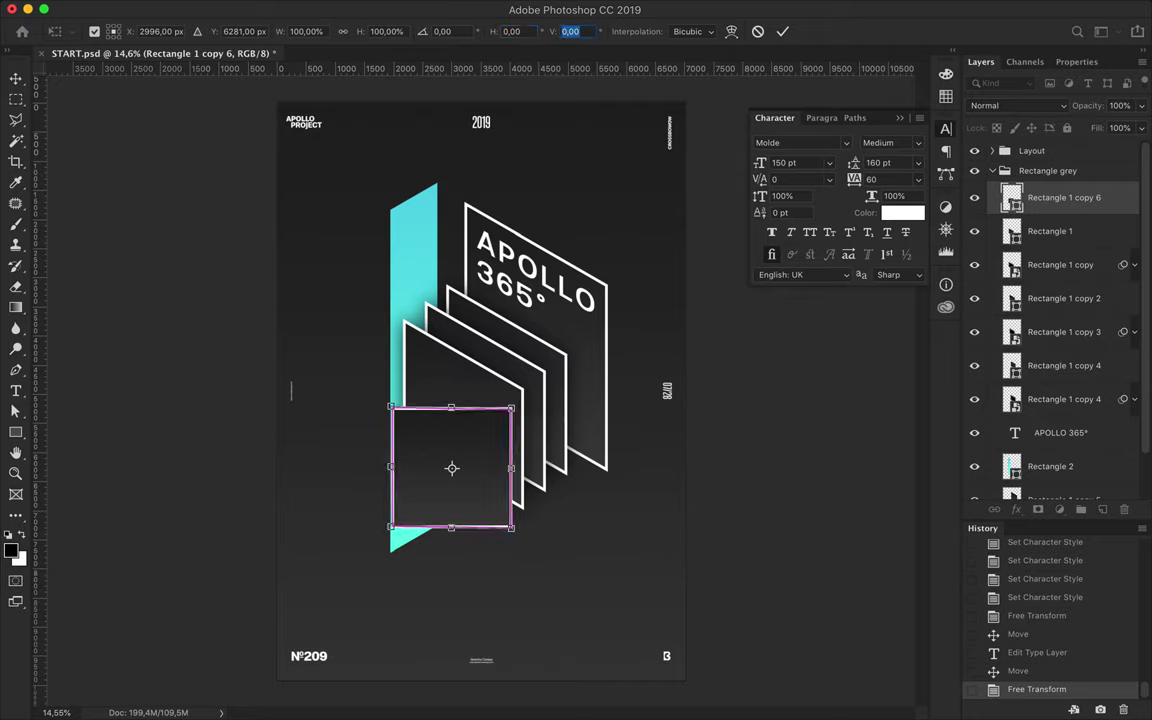
pyautogui.write('-40')
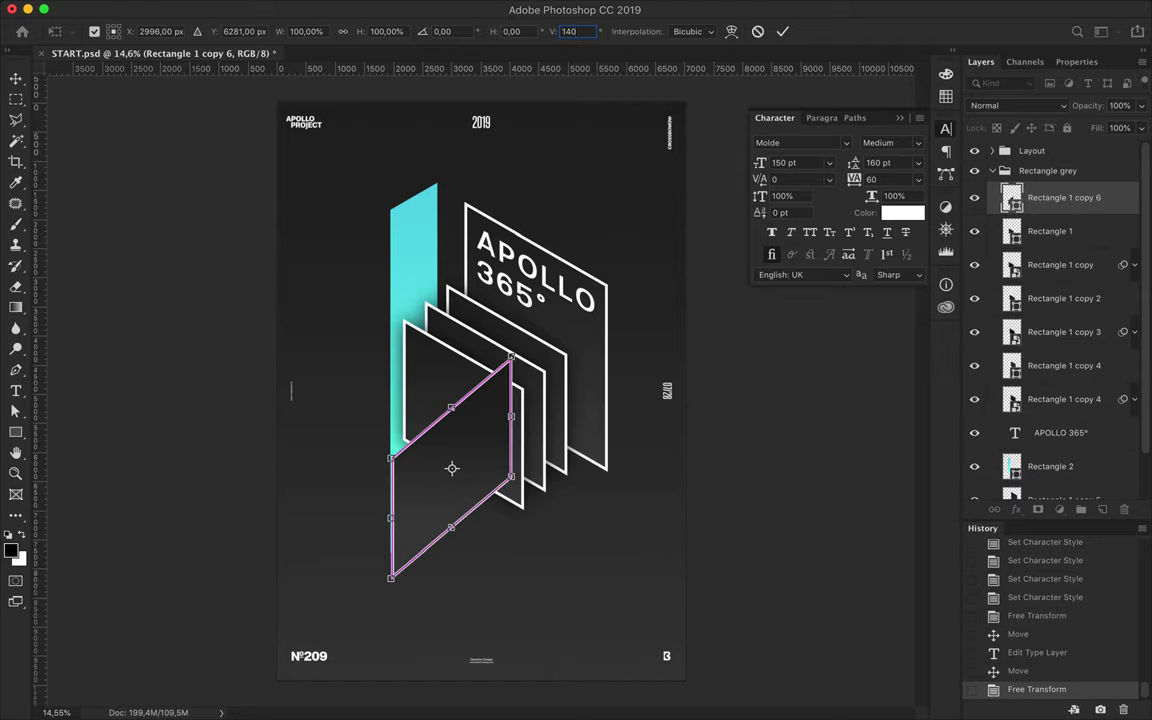
pyautogui.press('BackSpace')
pyautogui.press('BackSpace')
pyautogui.press('BackSpace')
pyautogui.write('0')
pyautogui.press('Return')
pyautogui.press('Return')
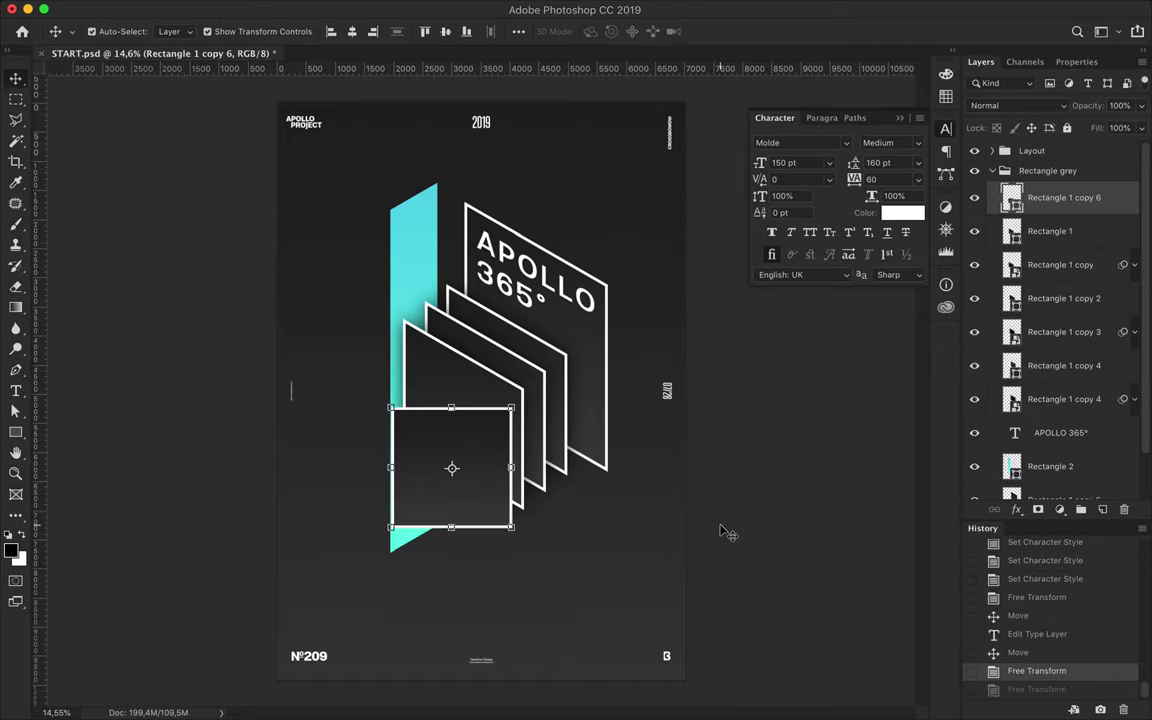
# Undo back to the slanted copy and pull its right corner out rightward.
pyautogui.hotkey('ctrl', 'z')
pyautogui.hotkey('ctrl', 'z')
pyautogui.press('a')
pyautogui.moveTo(513, 453); pyautogui.dragTo(662, 525)
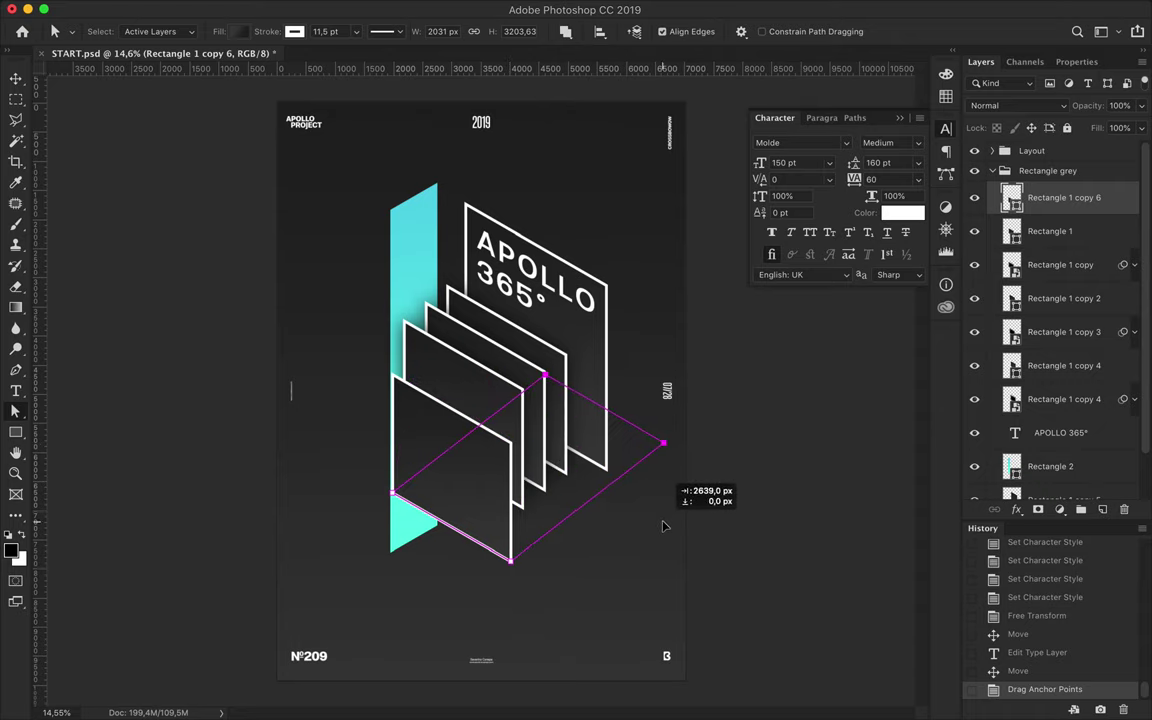
# Widen the copy into a flat diamond, move it up across the stack, and remove its fill.
pyautogui.moveTo(662, 525); pyautogui.dragTo(662, 525)
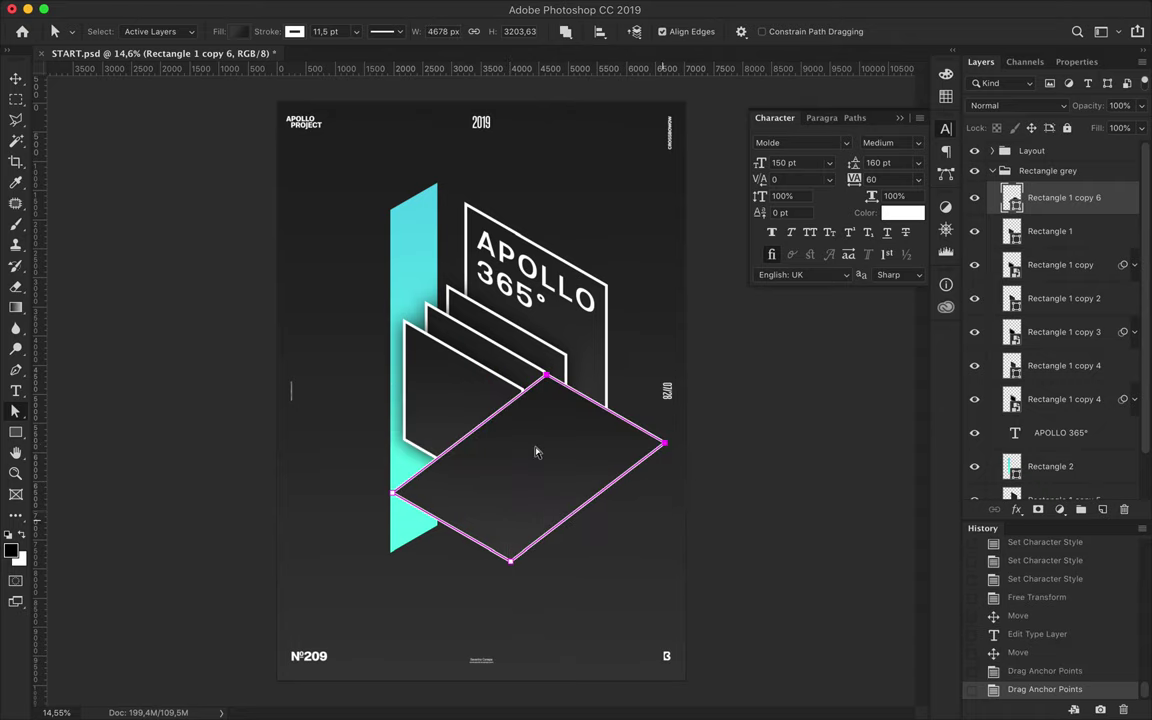
pyautogui.press('v')
pyautogui.moveTo(536, 452)
pyautogui.mouseDown()
pyautogui.moveTo(420, 398)
pyautogui.moveTo(471, 361)
pyautogui.mouseUp()
pyautogui.press('a')
pyautogui.click(232, 31)
pyautogui.click(152, 92)
# Open the diamond outline by deleting its top corner and pulling the lower-left edge down-left.
pyautogui.press('p')
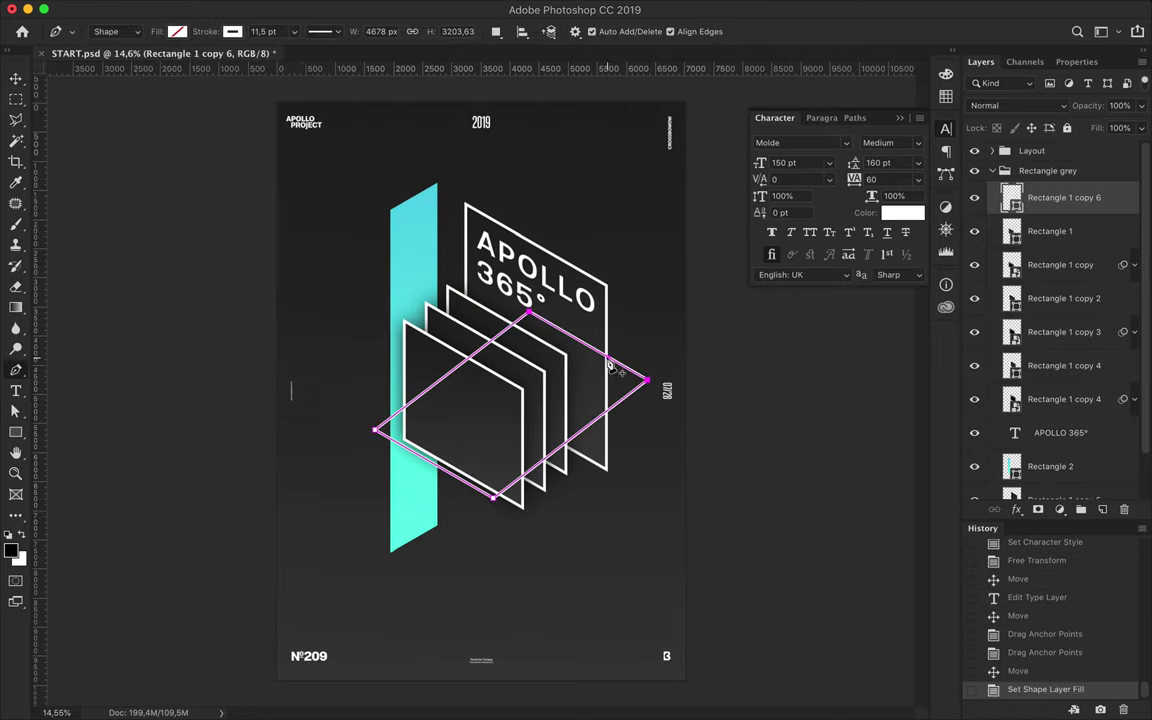
pyautogui.click(607, 357)
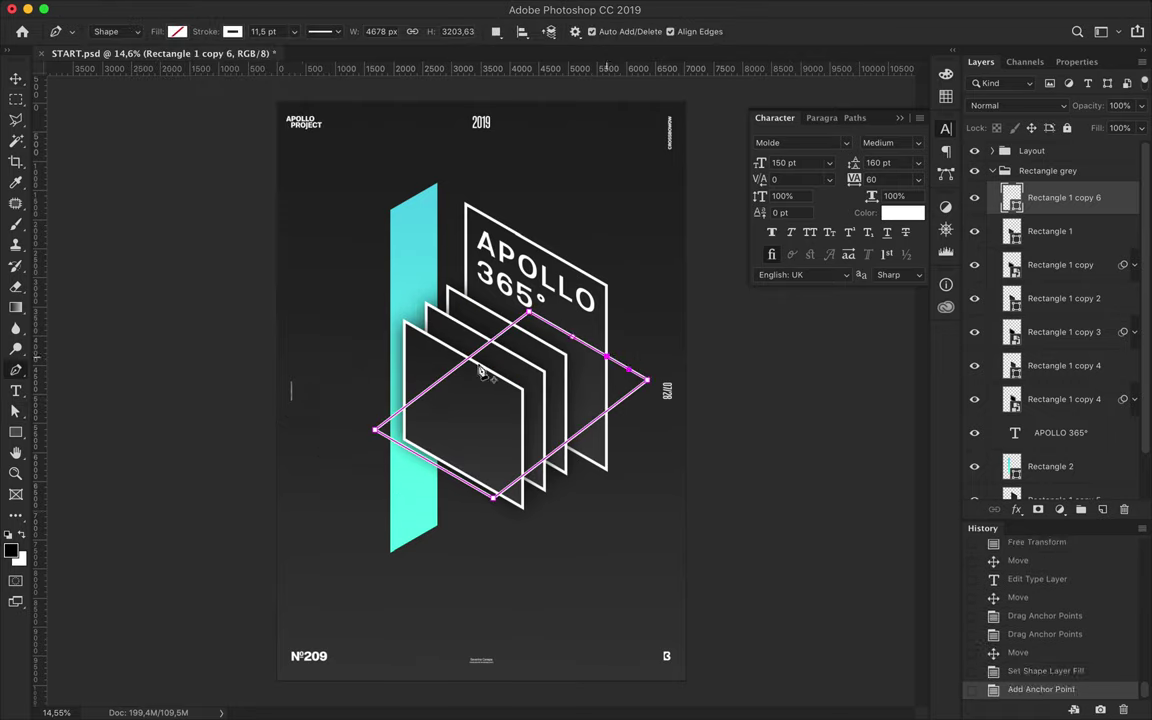
pyautogui.press('a')
pyautogui.click(528, 315)
pyautogui.press('Delete')
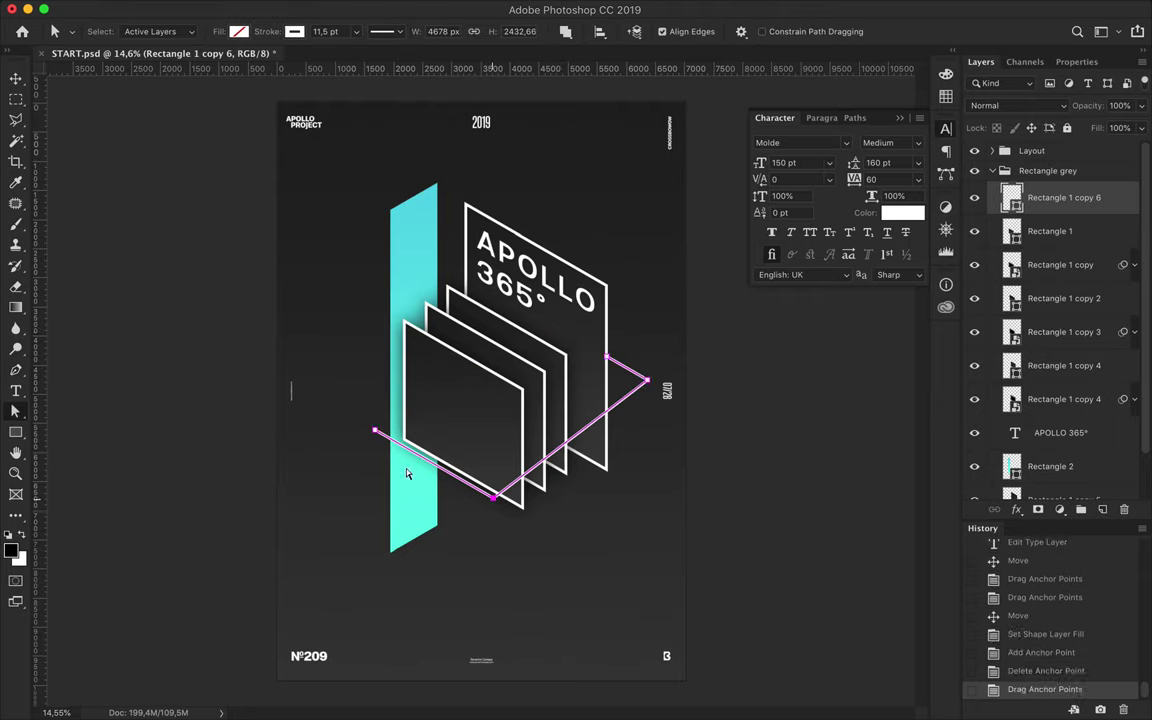
pyautogui.moveTo(493, 499); pyautogui.dragTo(462, 527)
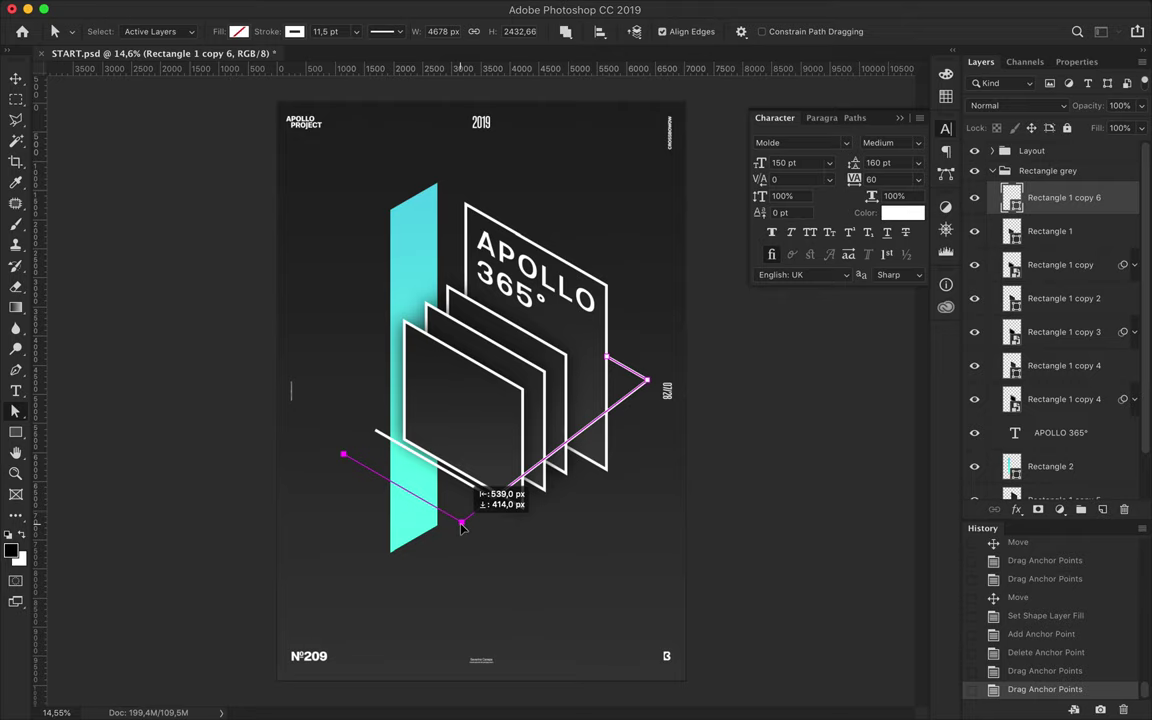
# Extend the open outline upward with a vertical line and set its stroke to 17,5 pt.
pyautogui.press('p')
pyautogui.click(343, 455)
pyautogui.click(344, 229)
pyautogui.press('a')
pyautogui.click(795, 390)
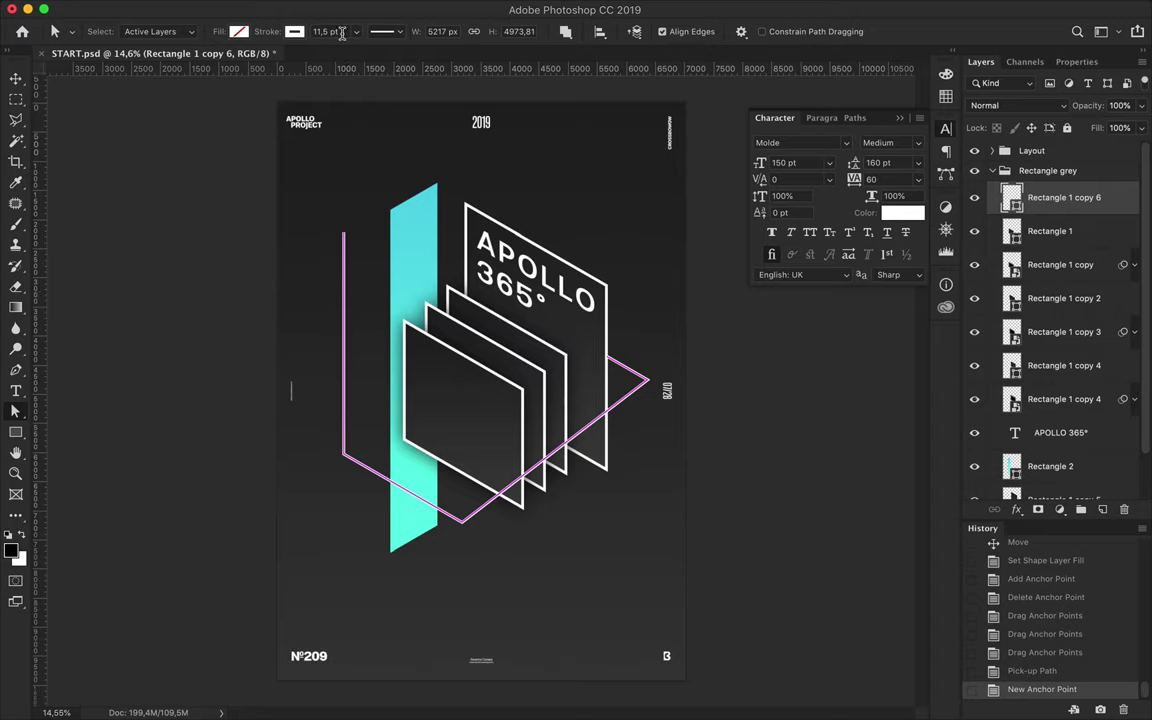
pyautogui.write('17,5')
pyautogui.press('Return')
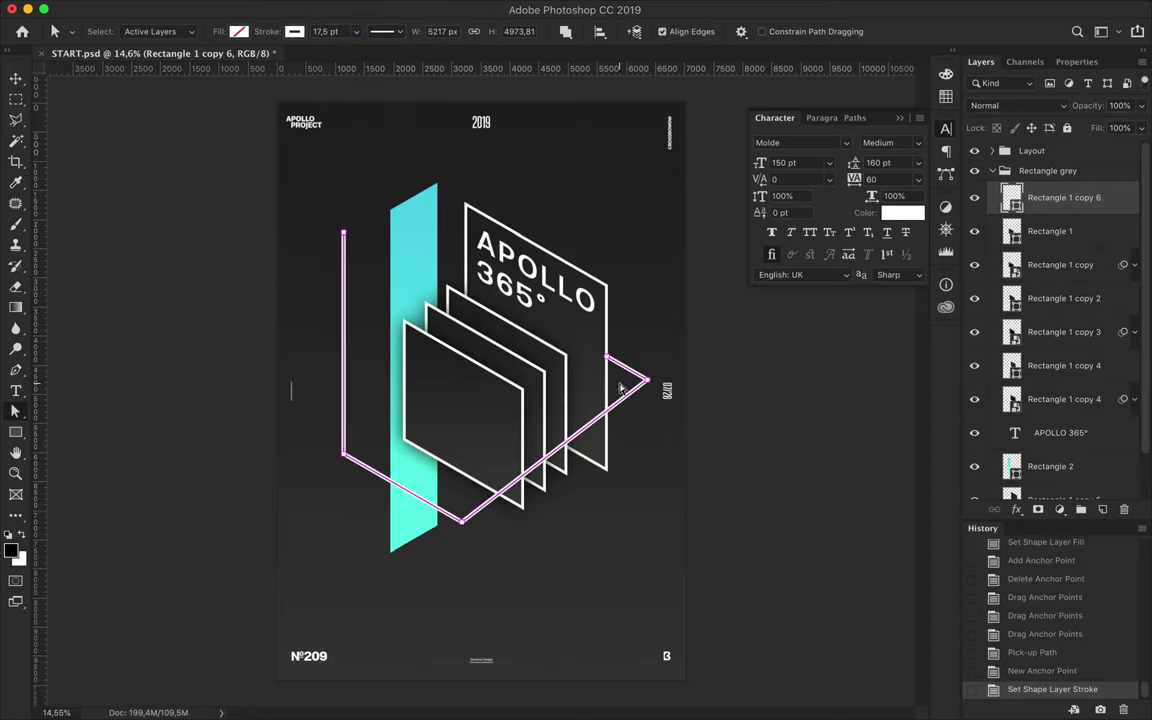
# Nudge the white crossing outline up and pull its top corner point down.
pyautogui.press('v')
pyautogui.moveTo(621, 407); pyautogui.dragTo(630, 387)
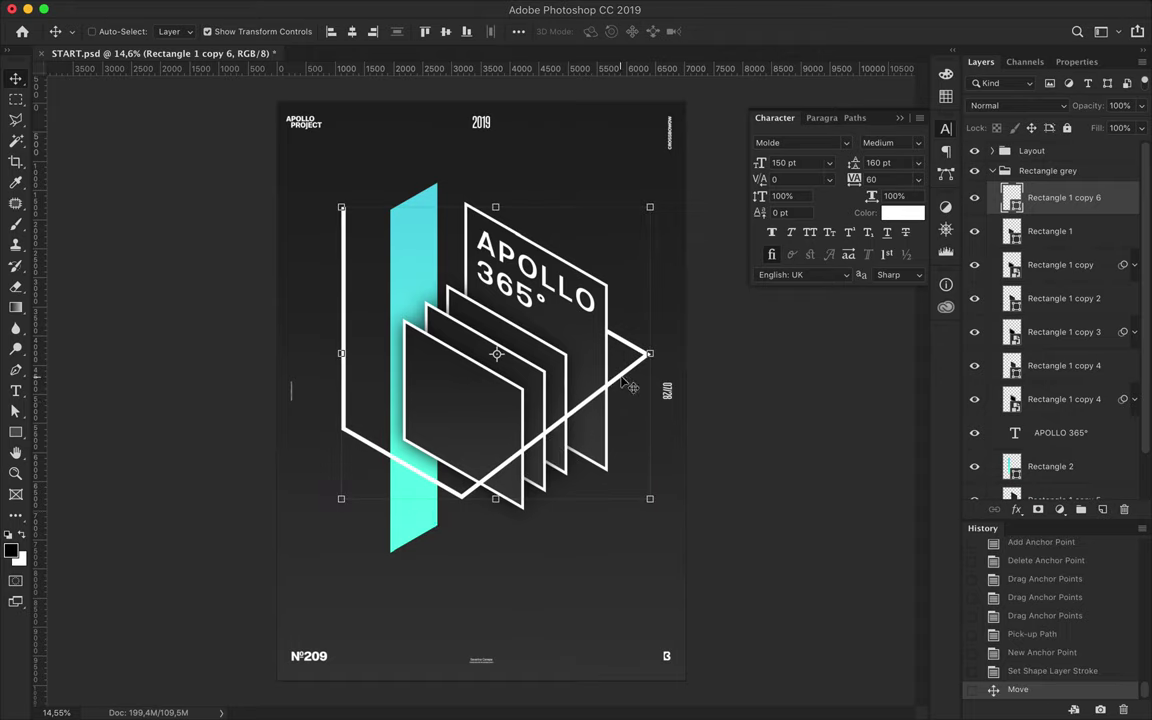
pyautogui.press('a')
pyautogui.moveTo(343, 228); pyautogui.dragTo(346, 240)
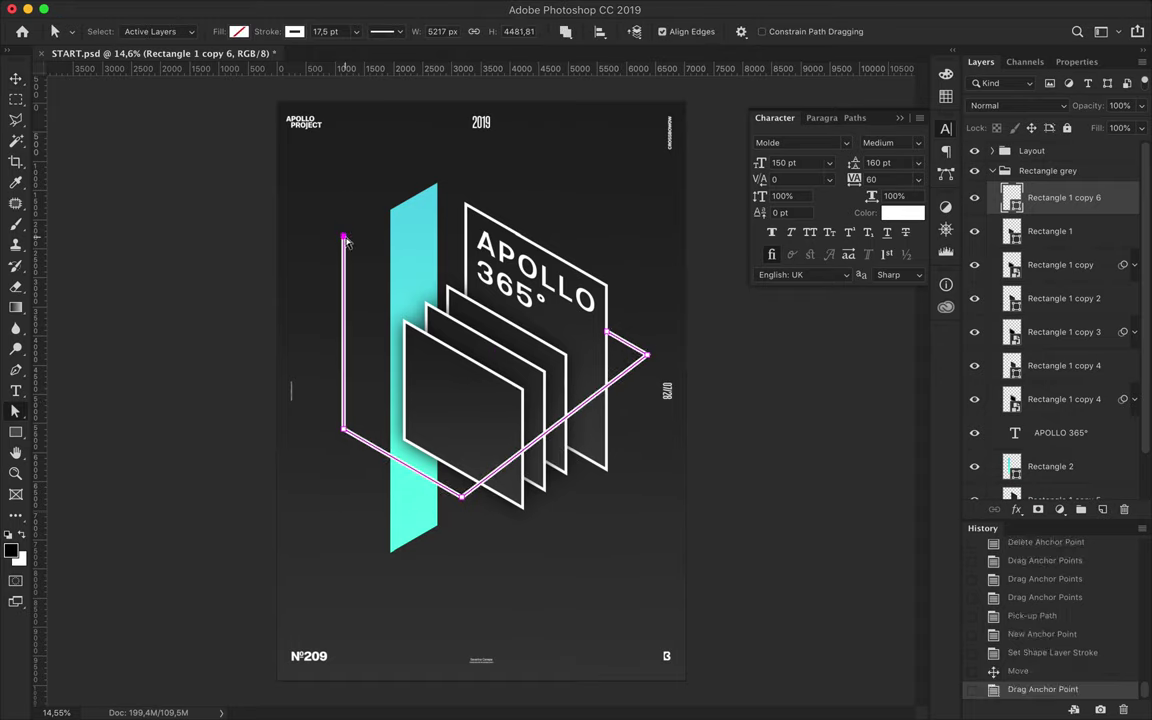
pyautogui.click(679, 286)
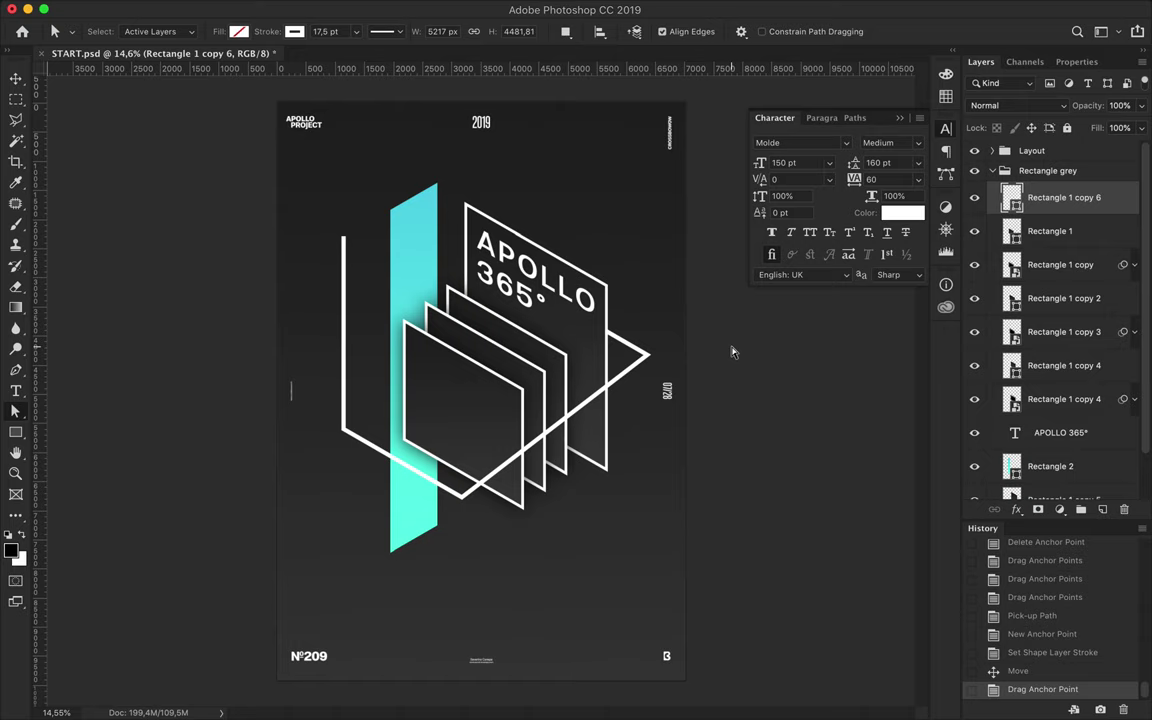
# Save the poster as START2.psd.
pyautogui.scroll(-2, 731, 351)
pyautogui.scroll(3, 731, 351)
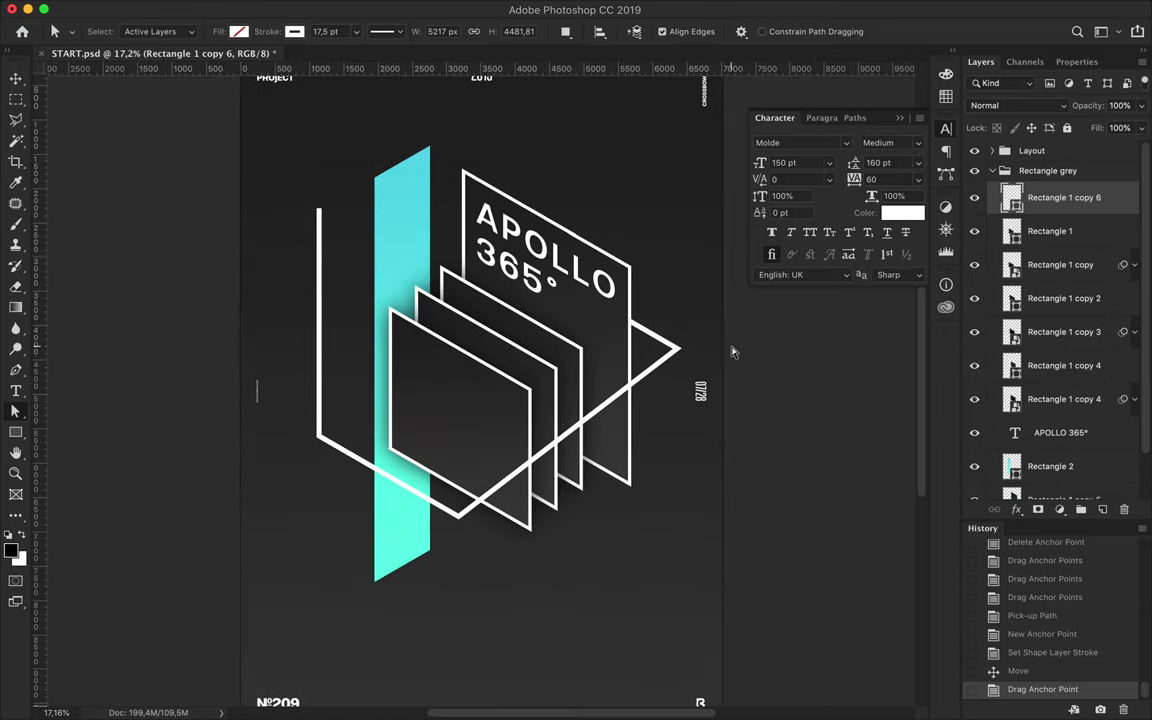
pyautogui.scroll(-1, 731, 351)
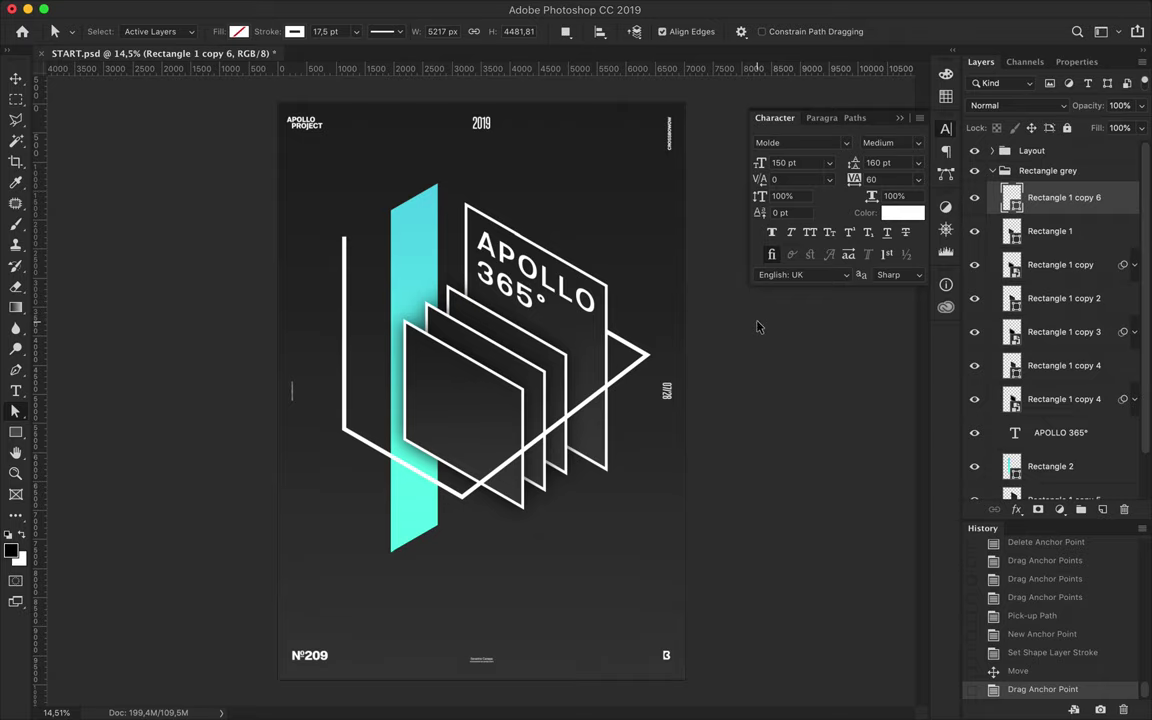
pyautogui.hotkey('ctrl', 's')
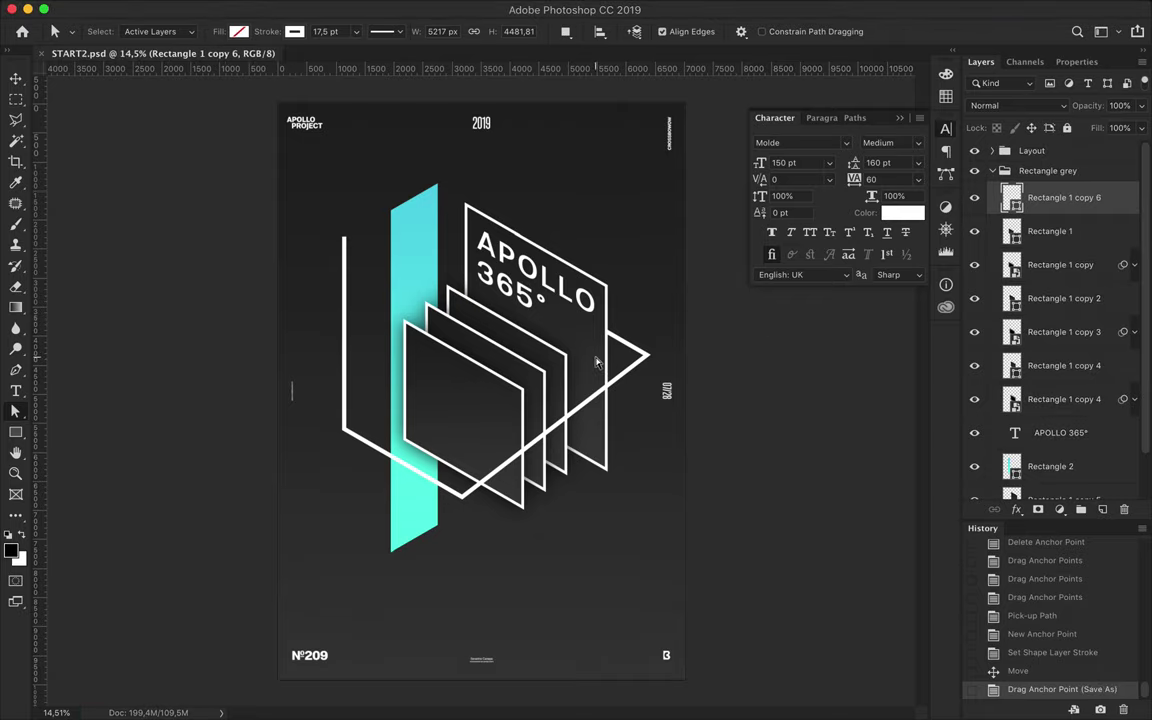
# Delete the stacked card and rectangle layers one after another.
pyautogui.press('v')
pyautogui.press('Delete')
pyautogui.click(566, 380)
pyautogui.press('Delete')
pyautogui.press('Delete')
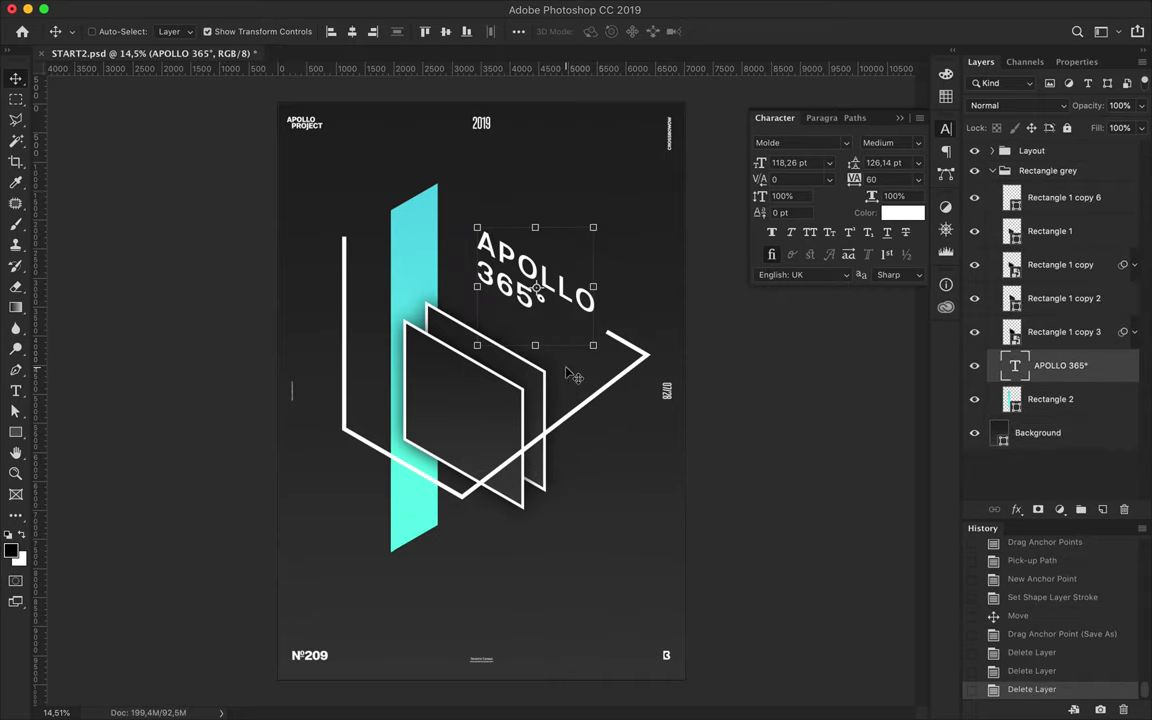
pyautogui.click(545, 390)
pyautogui.press('Delete')
# Scale up the remaining rectangle, then delete it along with the pink rectangle layers.
pyautogui.keyDown('ctrl'); pyautogui.click(463, 411); pyautogui.keyUp('ctrl')
pyautogui.hotkey('ctrl', 't')
pyautogui.moveTo(463, 300); pyautogui.dragTo(479, 172)
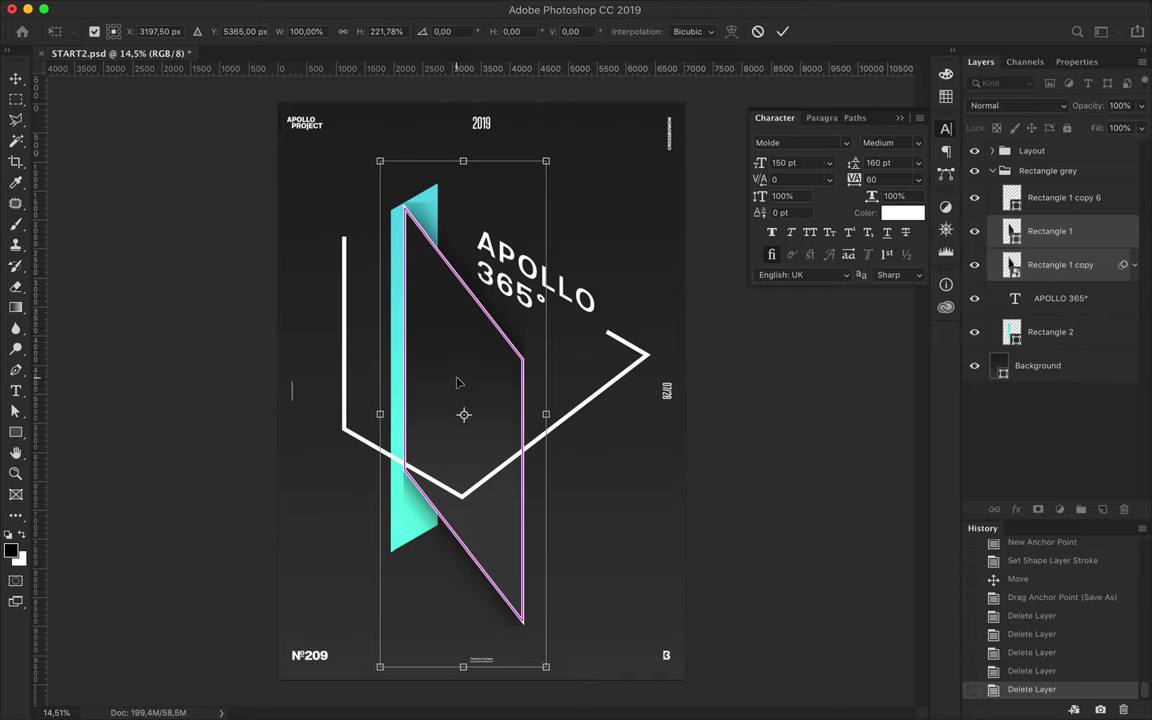
pyautogui.press('Return')
pyautogui.press('Delete')
# Delete the white line and cyan bar layers, hide APOLLO 365°, and select Background.
pyautogui.click(465, 498)
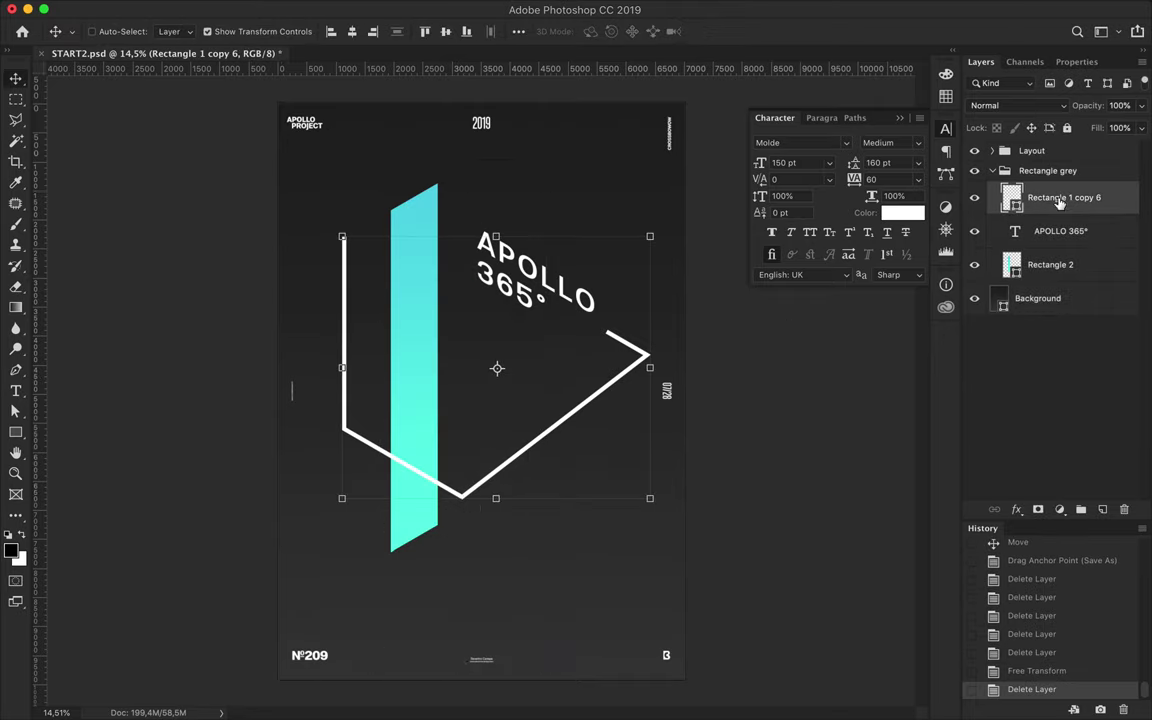
pyautogui.press('Delete')
pyautogui.click(1050, 231)
pyautogui.press('Delete')
pyautogui.click(975, 197)
pyautogui.click(1038, 231)
pyautogui.press('u')
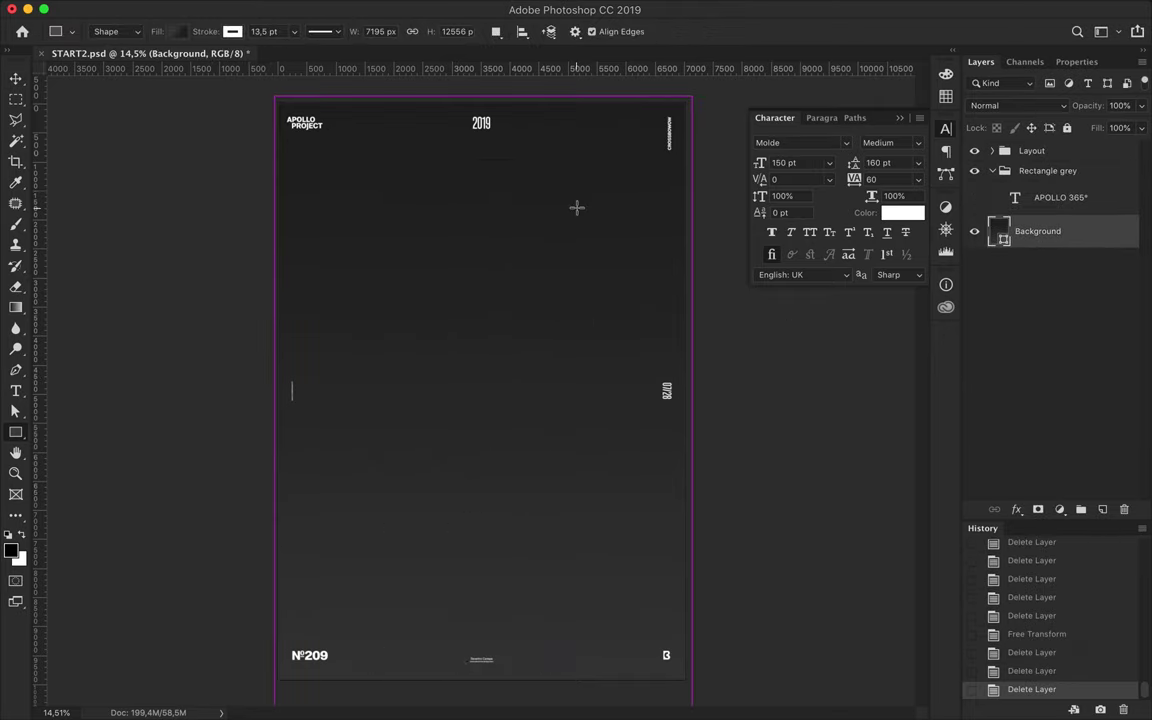
pyautogui.click(463, 10)
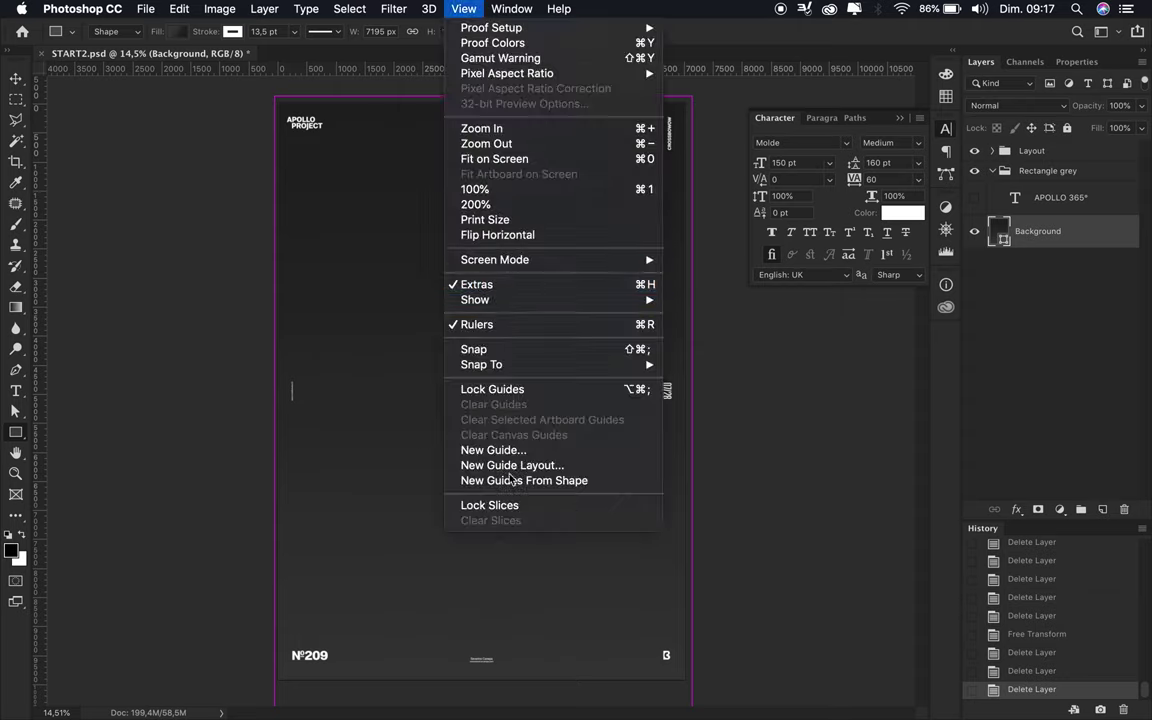
# Create a guide grid with View > New Guide Layout.
pyautogui.click(470, 479)
pyautogui.hotkey('ctrl', 'z')
pyautogui.click(463, 9)
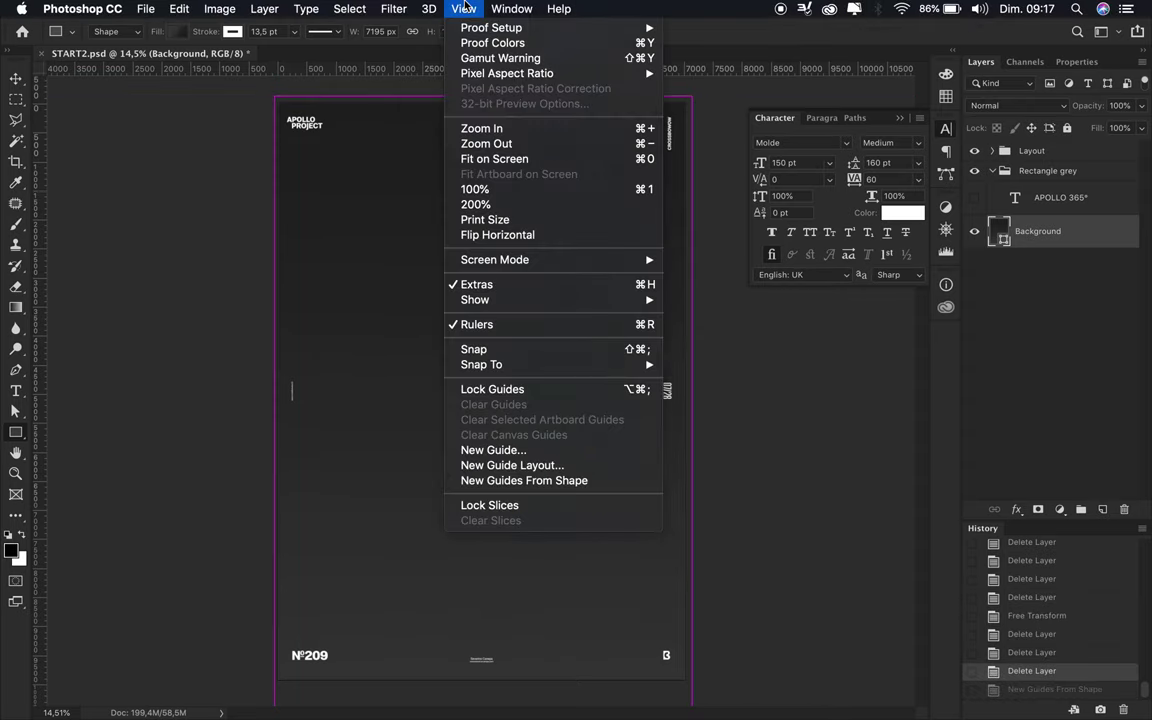
pyautogui.click(498, 465)
pyautogui.press('Return')
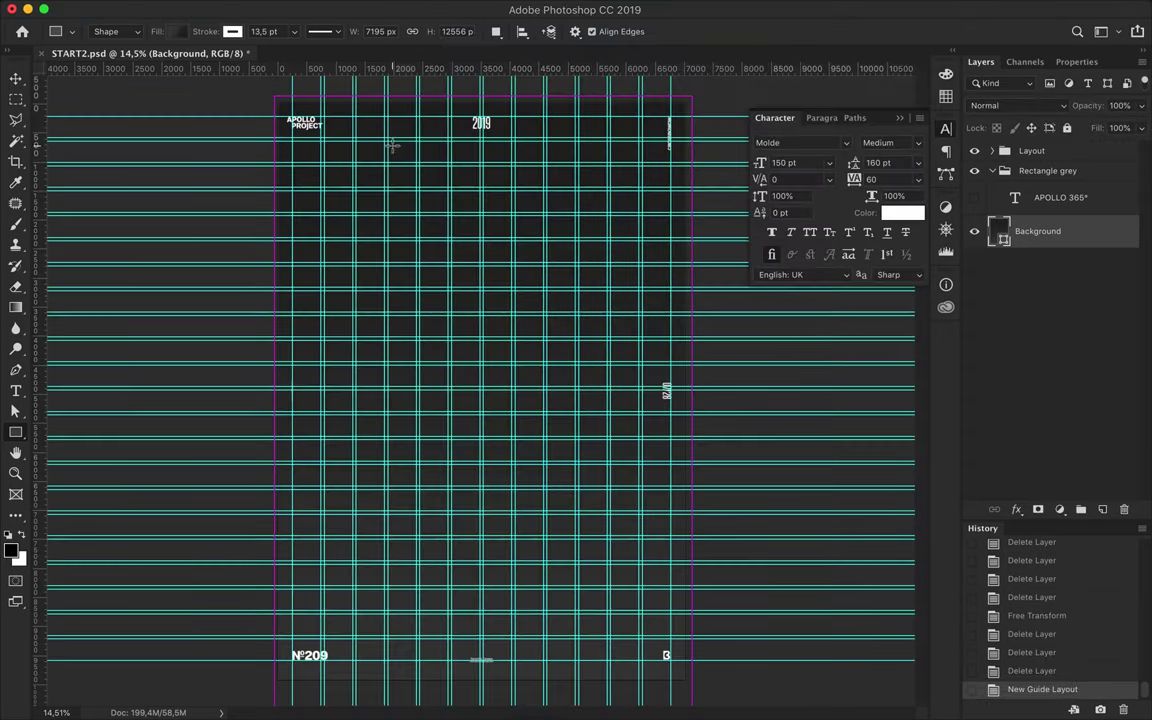
# Draw a 2100 × 6794 px rectangle, clear the guides, and skew it 30° vertically.
pyautogui.moveTo(420, 190); pyautogui.dragTo(541, 585)
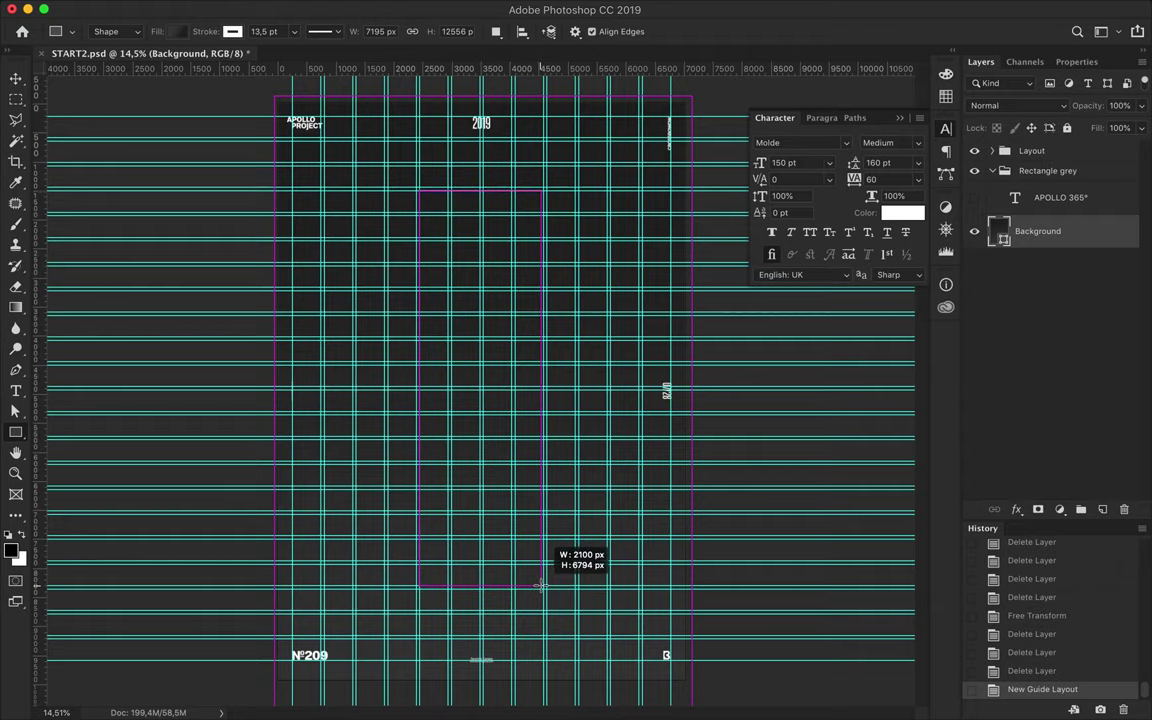
pyautogui.click(468, 10)
pyautogui.click(498, 405)
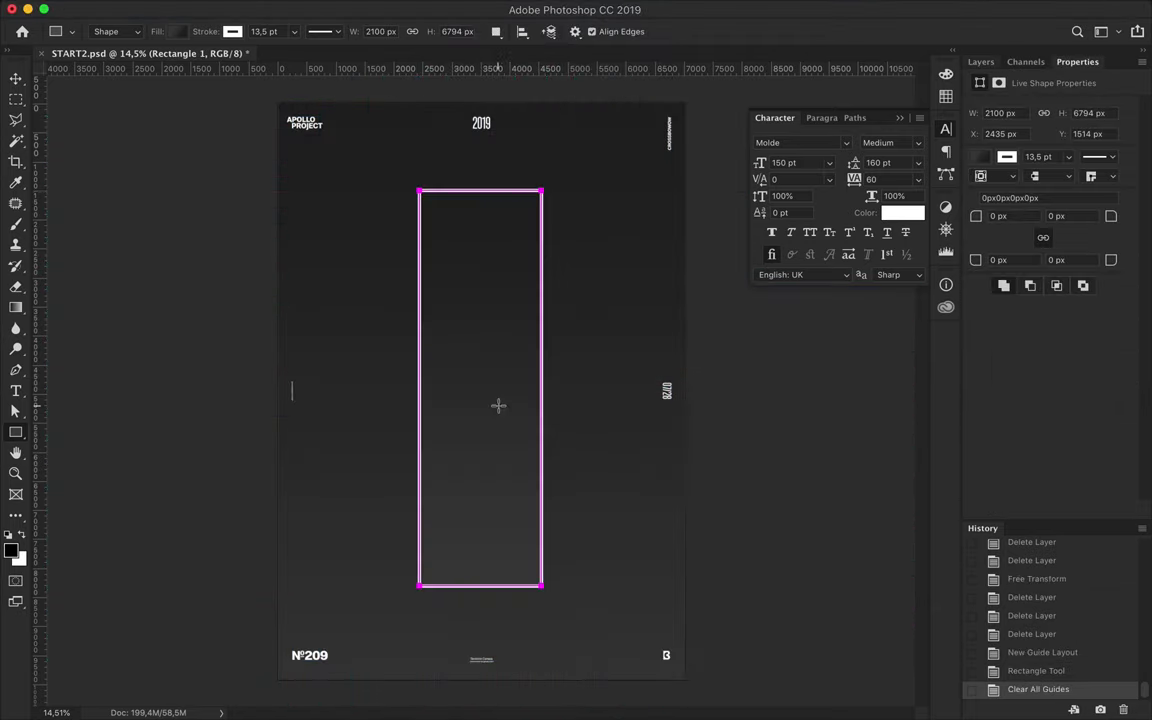
pyautogui.hotkey('ctrl', 't')
pyautogui.click(573, 31)
pyautogui.write('30')
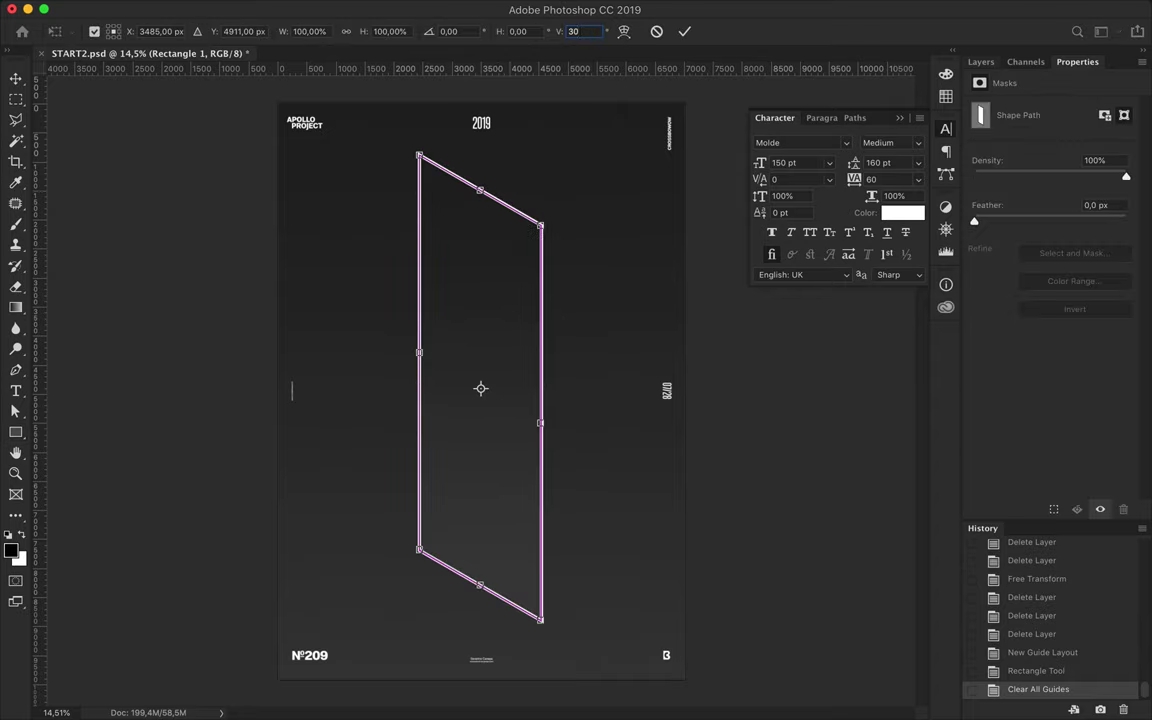
pyautogui.press('Return')
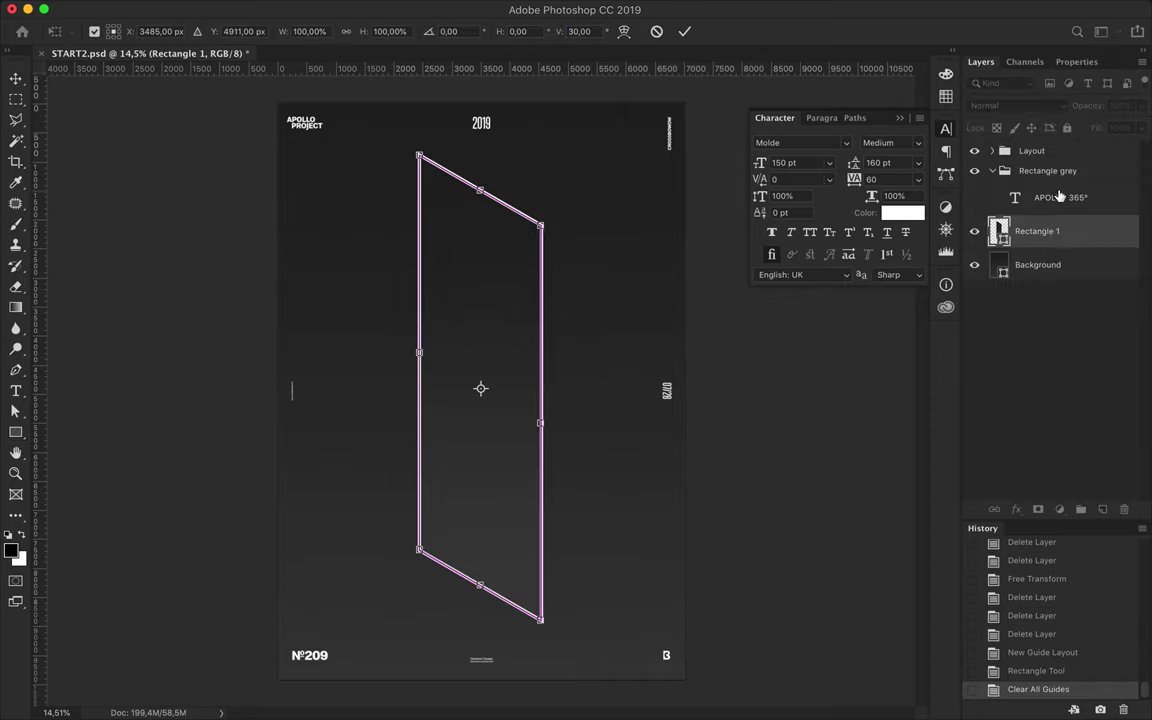
# Duplicate the parallelogram beneath the original and give the copy a solid fill and stroke colour.
pyautogui.hotkey('ctrl', 'j')
pyautogui.hotkey('ctrl', '[')
pyautogui.press('u')
pyautogui.click(178, 31)
pyautogui.click(171, 63)
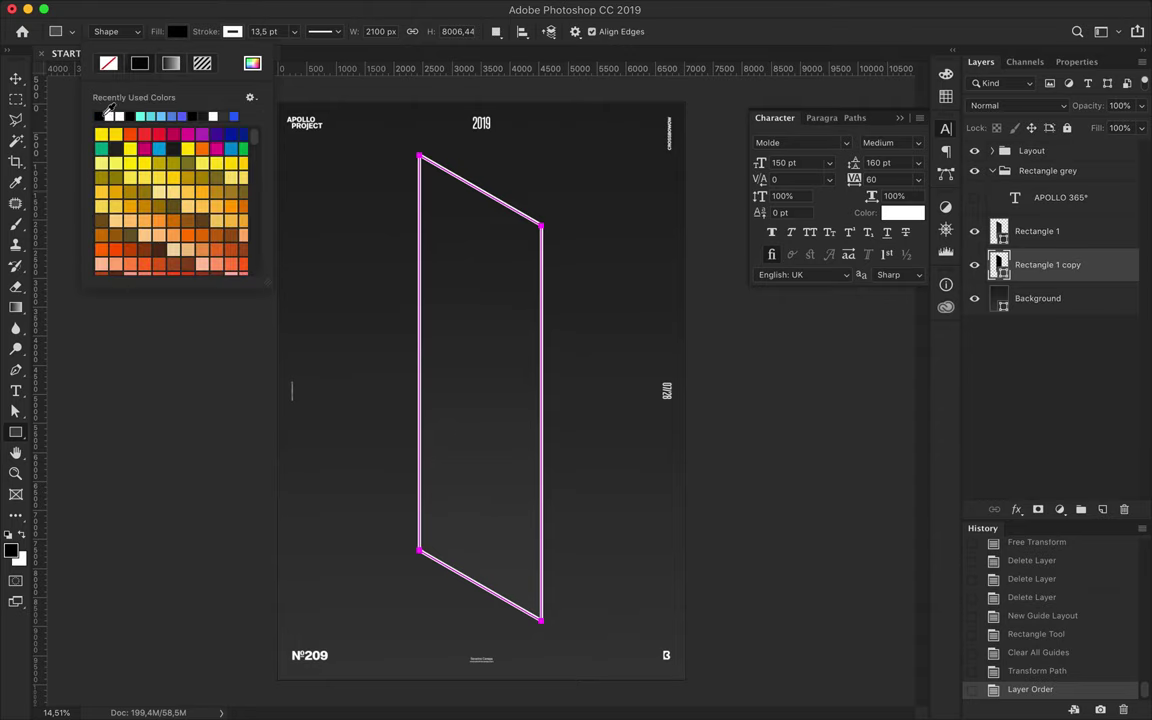
pyautogui.click(232, 31)
pyautogui.click(172, 100)
pyautogui.press('v')
pyautogui.click(393, 8)
pyautogui.moveTo(400, 199)
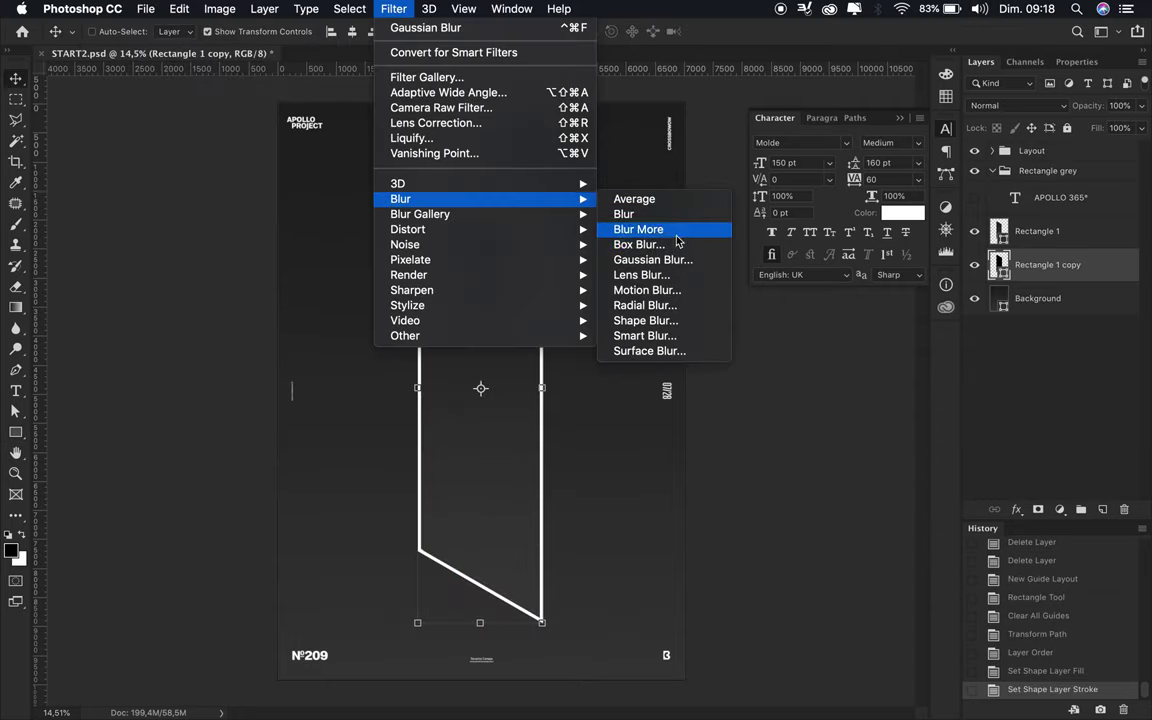
# Give 'Rectangle 1 copy' a 147,1 px Gaussian Blur smart filter and 75% fill.
pyautogui.click(668, 244)
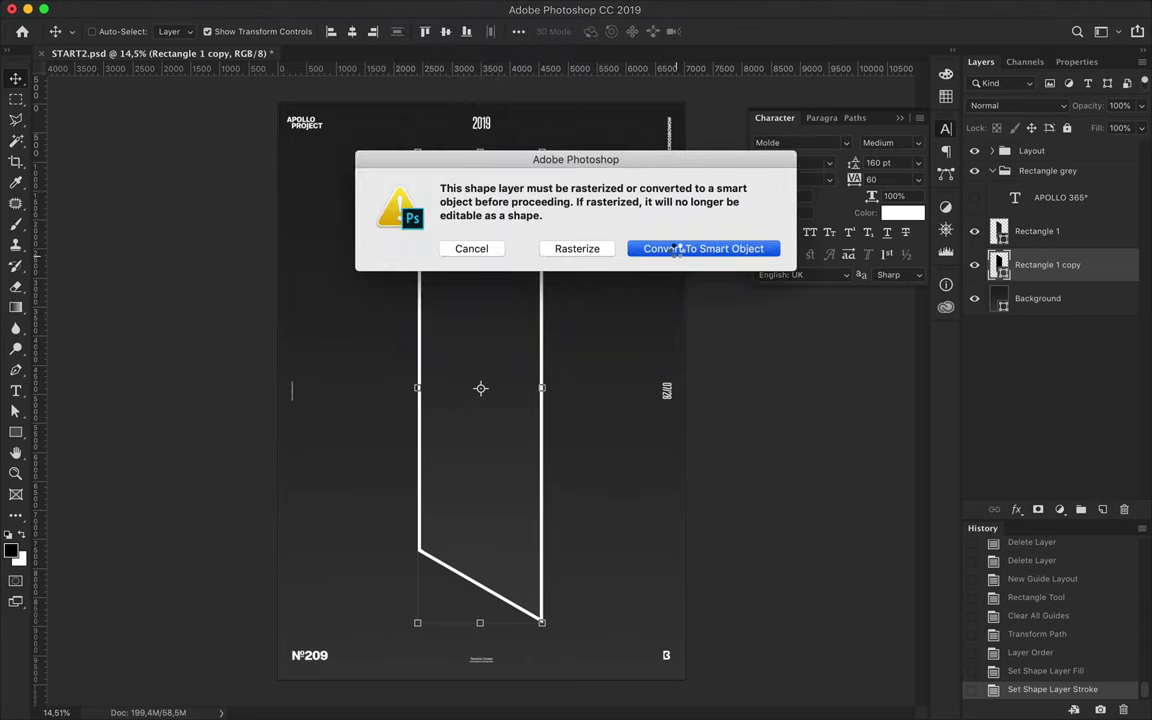
pyautogui.click(677, 255)
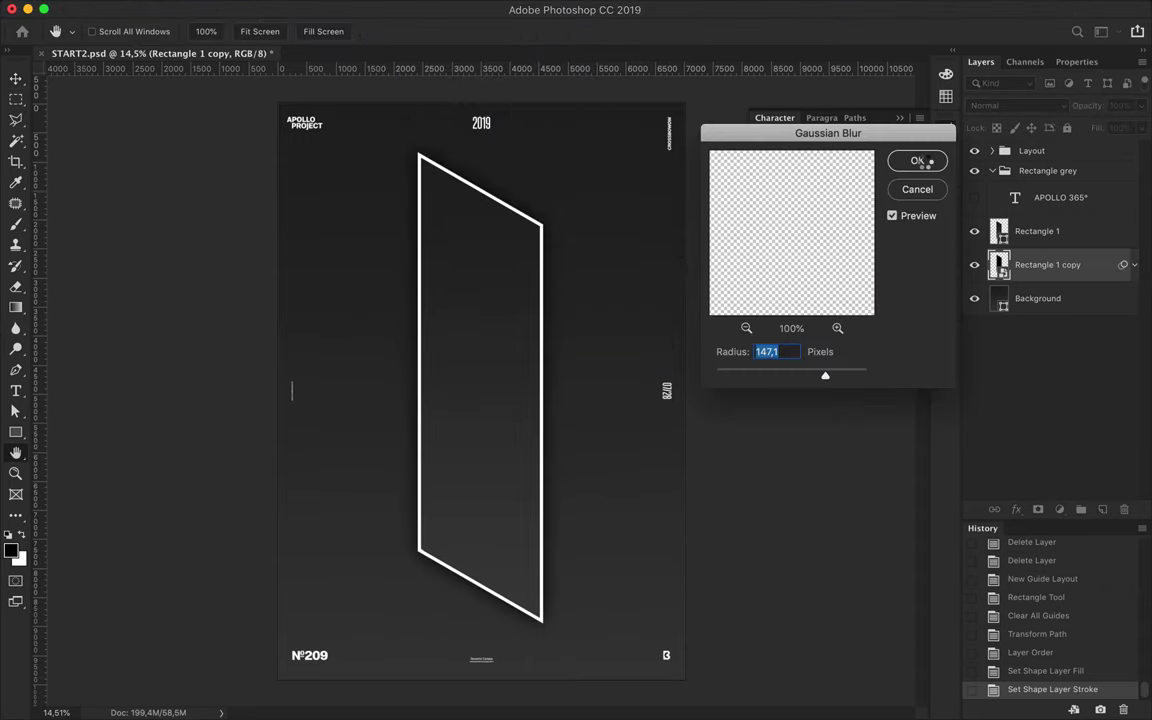
pyautogui.press('Return')
pyautogui.hotkey('shift', '7')
pyautogui.hotkey('shift', '5')
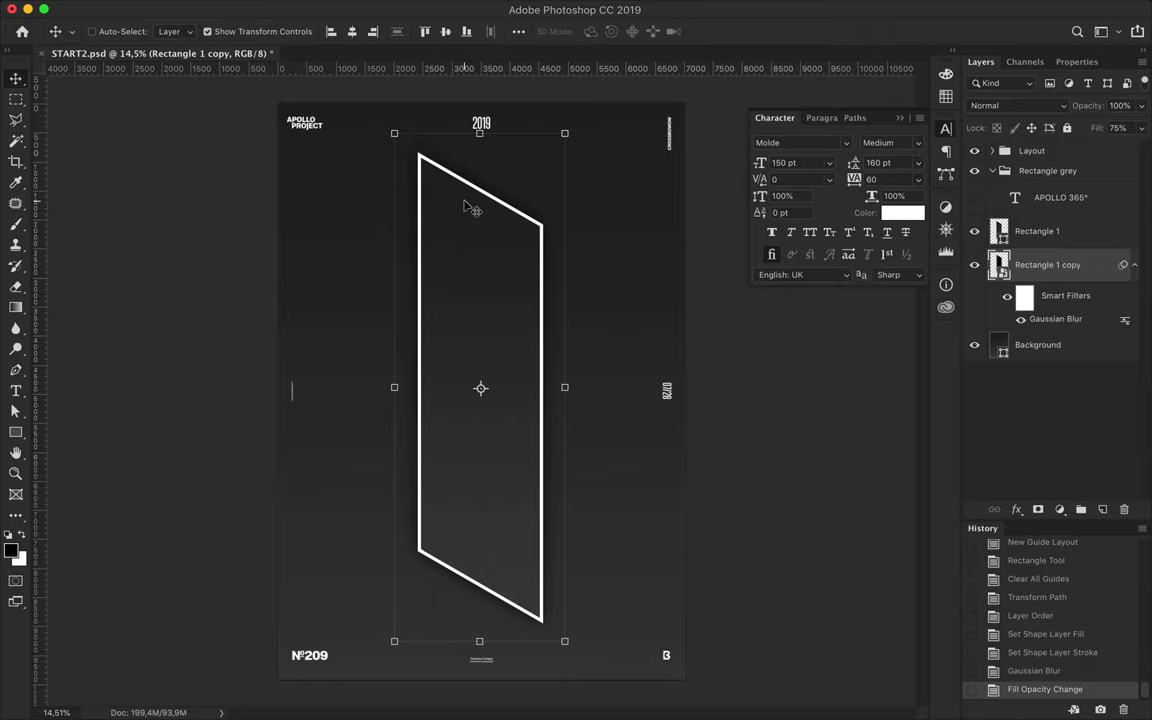
# Draw a diagonal line, flip it horizontally, attach it to the top corner, and copy it downward.
pyautogui.press('p')
pyautogui.click(419, 155)
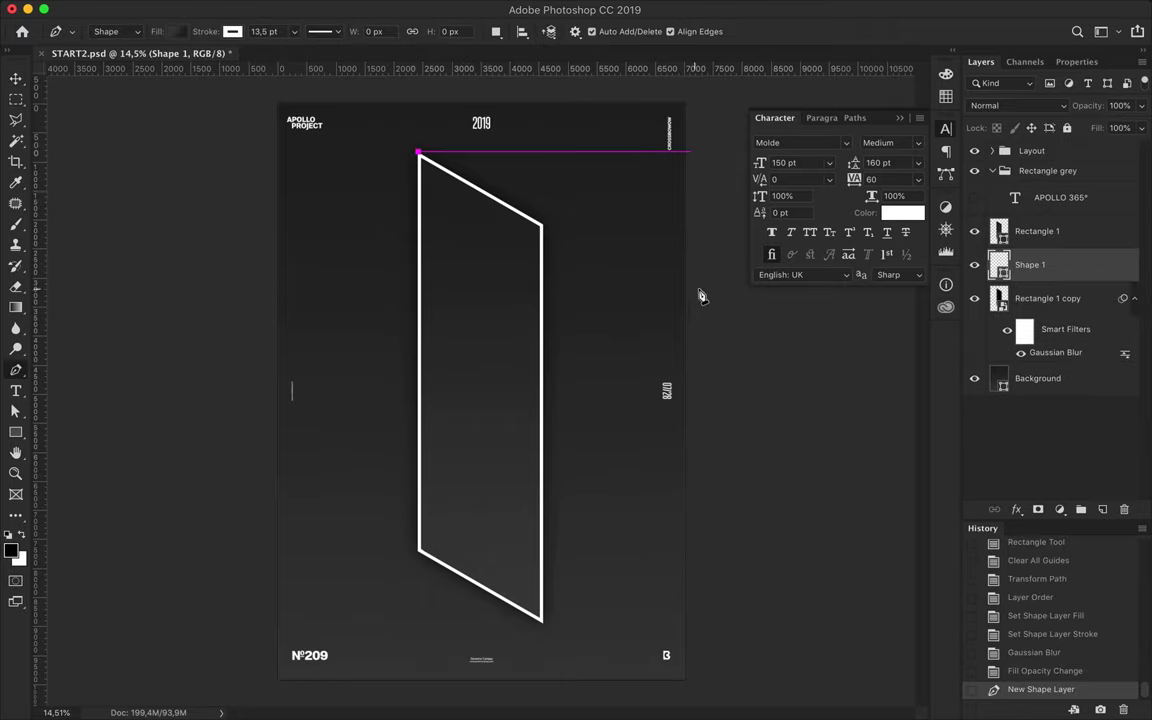
pyautogui.click(750, 347)
pyautogui.press('v')
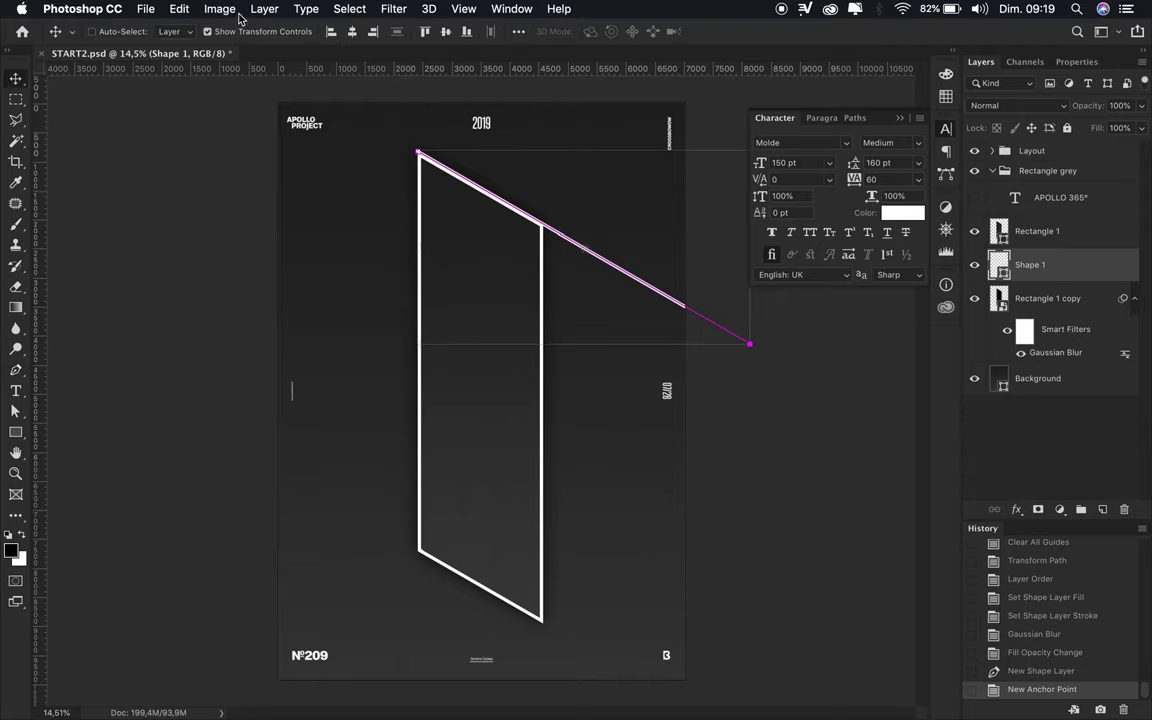
pyautogui.click(179, 9)
pyautogui.click(434, 560)
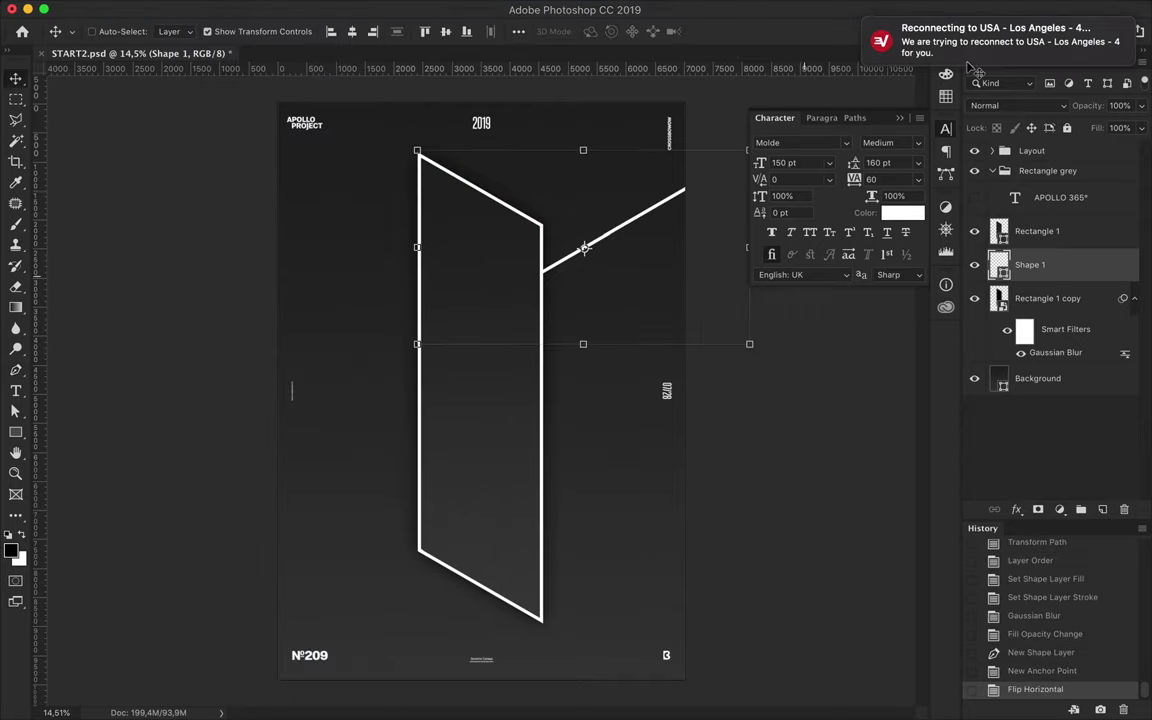
pyautogui.moveTo(571, 262); pyautogui.dragTo(447, 147)
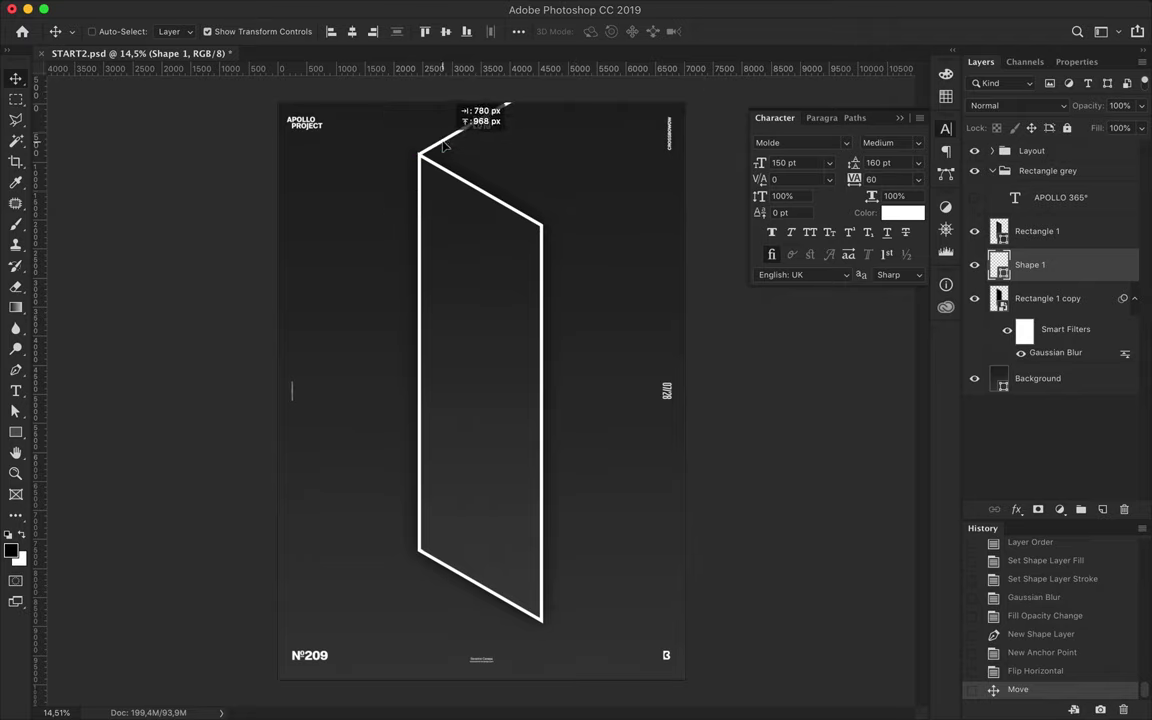
pyautogui.moveTo(445, 147)
pyautogui.mouseDown()
pyautogui.moveTo(587, 610)
pyautogui.moveTo(557, 617)
pyautogui.mouseUp()
# Draw a closed side-face shape from the bottom corner up past the top edge and right.
pyautogui.press('p')
pyautogui.click(542, 622)
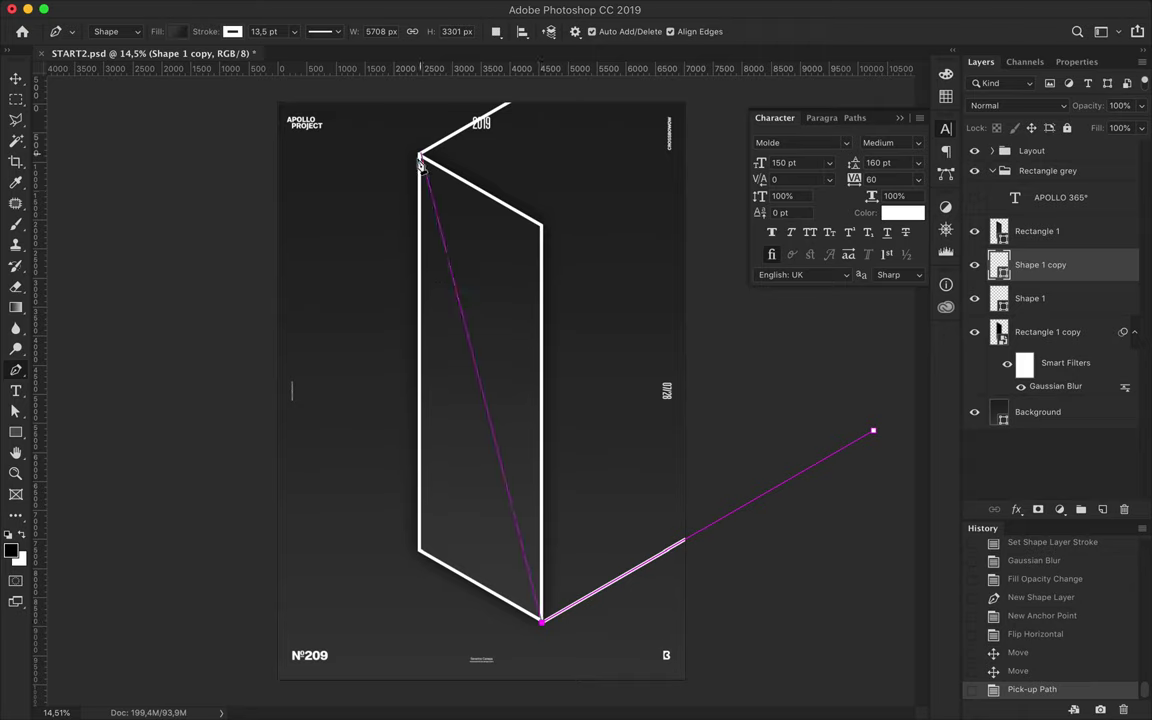
pyautogui.click(420, 156)
pyautogui.click(530, 91)
pyautogui.click(712, 93)
pyautogui.click(873, 435)
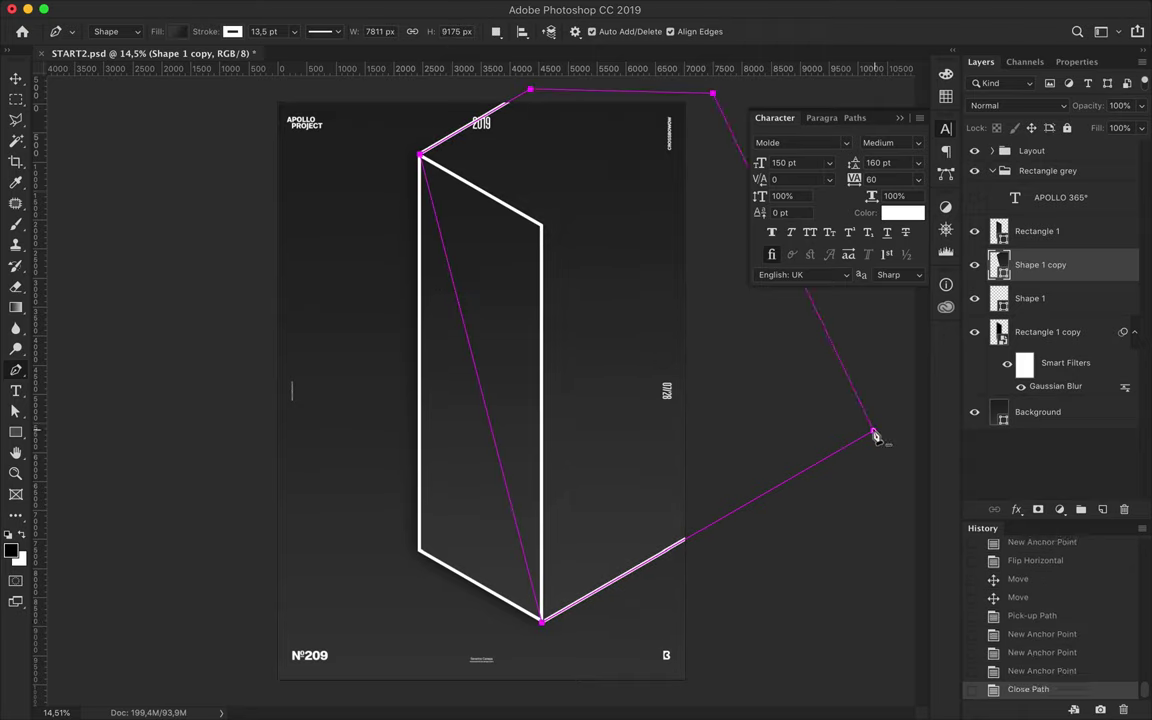
# Give the side face no stroke and a cyan gradient fill.
pyautogui.click(232, 31)
pyautogui.click(155, 60)
pyautogui.click(178, 31)
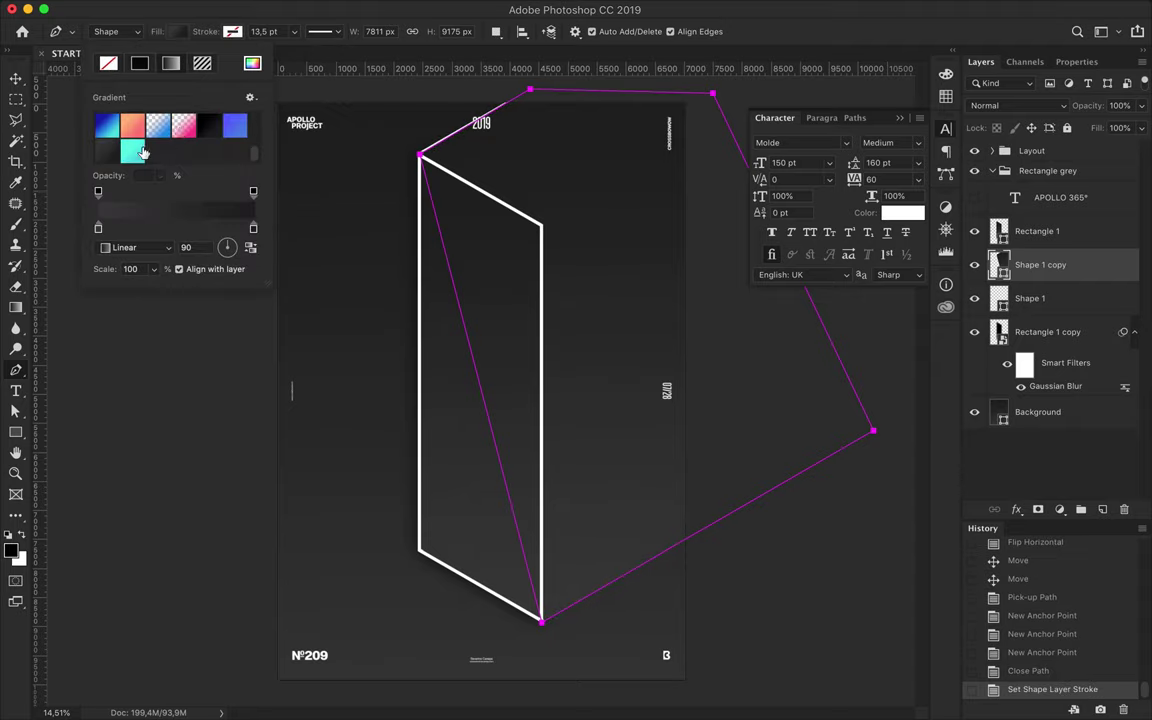
pyautogui.click(132, 150)
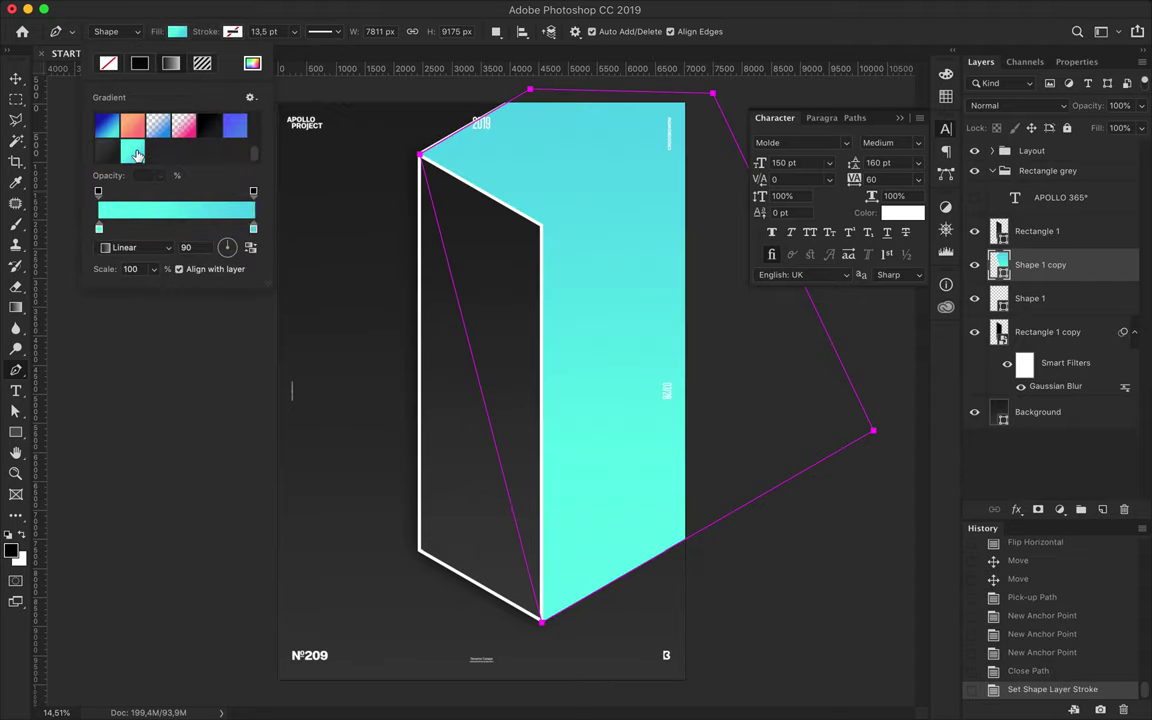
pyautogui.click(134, 330)
pyautogui.press('BackSpace')
pyautogui.press('BackSpace')
# Delete the leftover Shape 1 layer.
pyautogui.press('v')
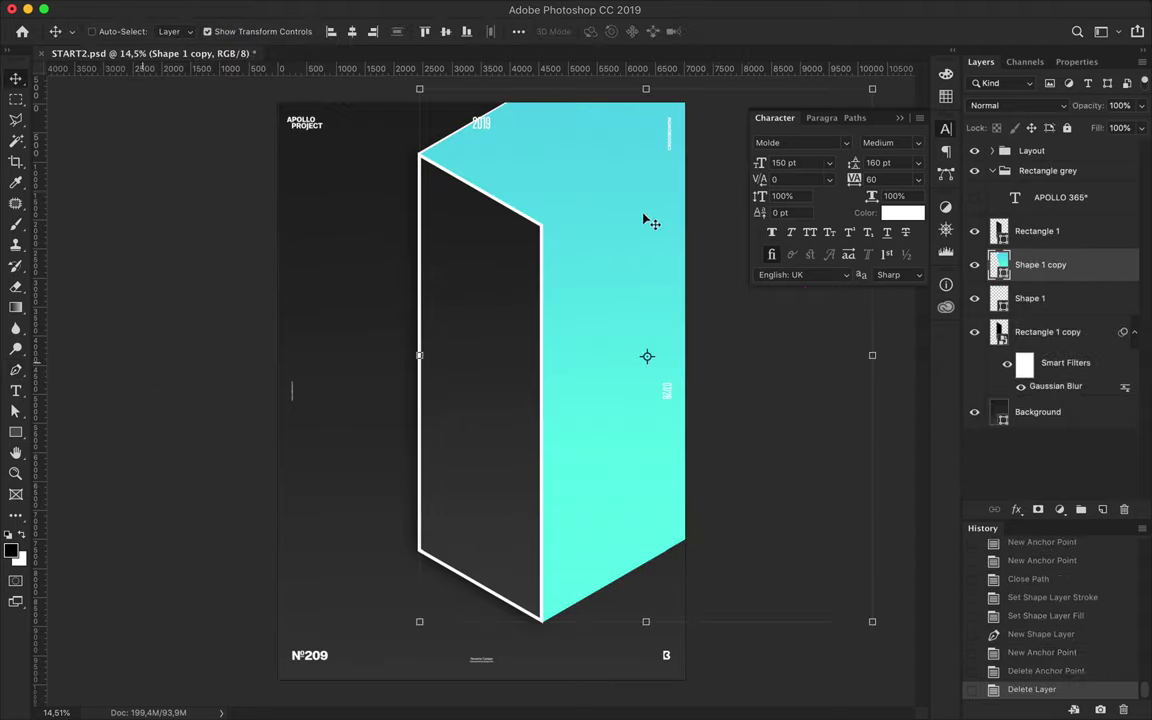
pyautogui.click(1040, 298)
pyautogui.press('BackSpace')
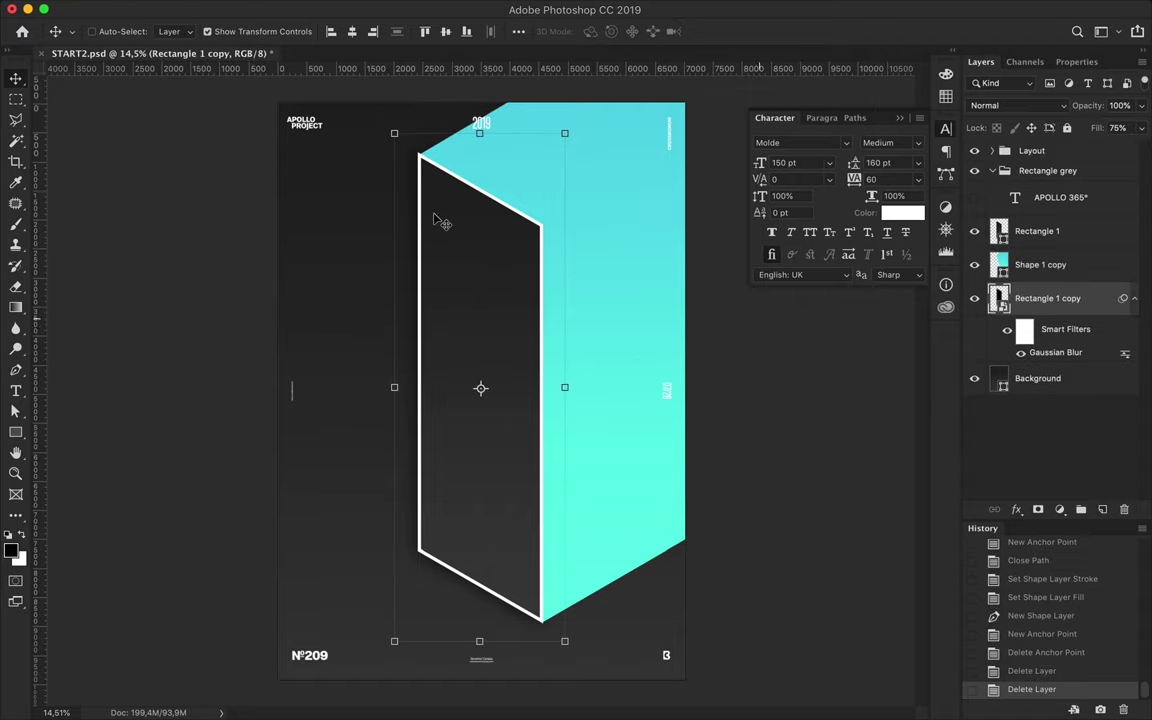
# At high zoom, align the cyan side's top-left anchor exactly with the white panel's corner.
pyautogui.scroll(3, 437, 219)
pyautogui.scroll(2, 437, 219)
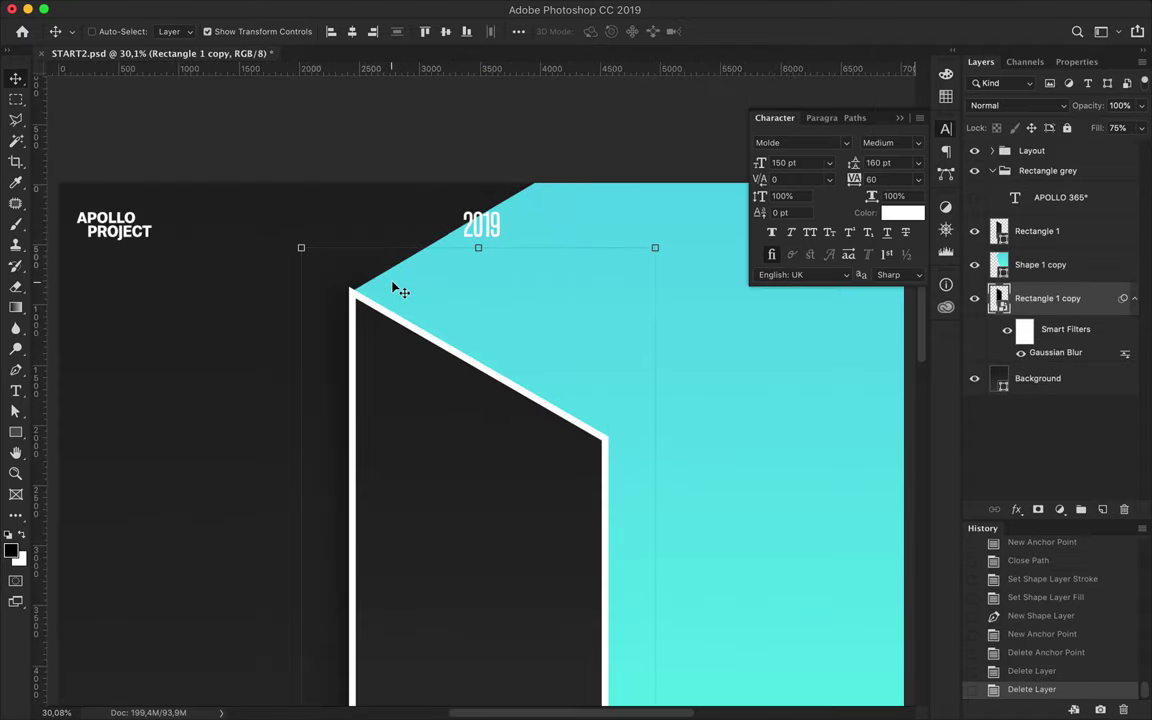
pyautogui.click(483, 262)
pyautogui.press('a')
pyautogui.moveTo(583, 158); pyautogui.dragTo(581, 155)
pyautogui.moveTo(352, 290); pyautogui.dragTo(331, 277)
pyautogui.scroll(2, 325, 268)
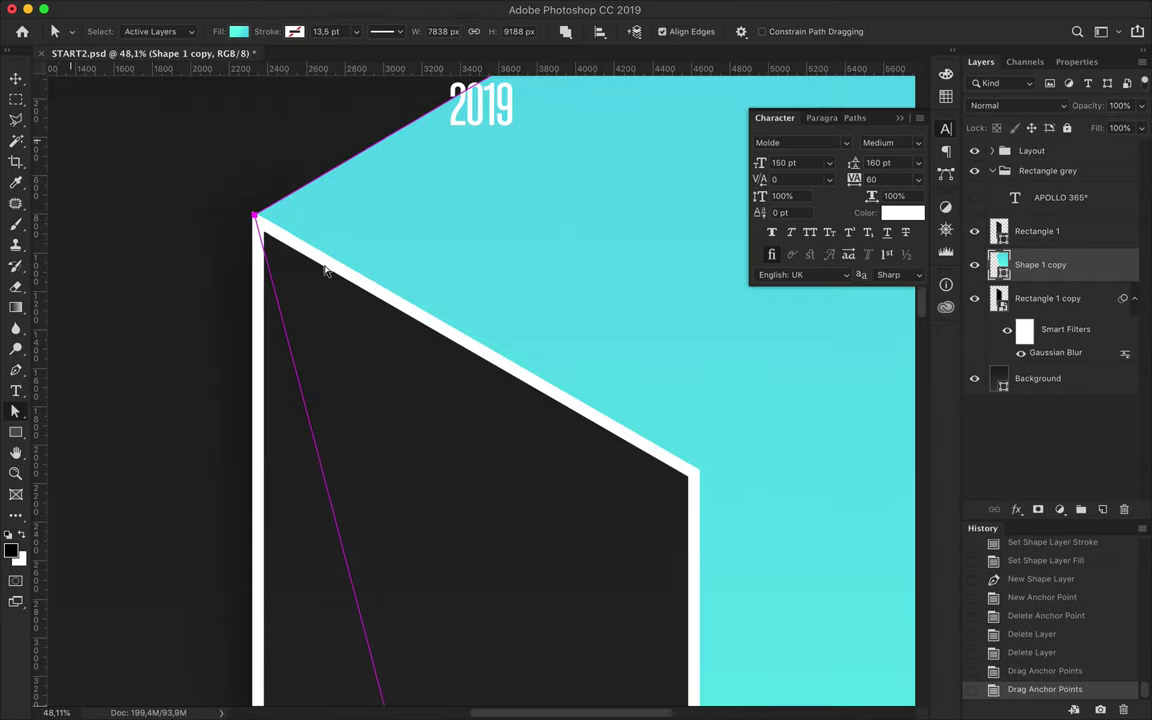
pyautogui.scroll(1, 325, 270)
pyautogui.scroll(2, 325, 270)
pyautogui.scroll(5, 325, 270)
pyautogui.hscroll(-5, 325, 270)
pyautogui.scroll(1, 324, 268)
pyautogui.scroll(2, 497, 388)
pyautogui.moveTo(497, 388); pyautogui.dragTo(496, 384)
pyautogui.scroll(3, 514, 372)
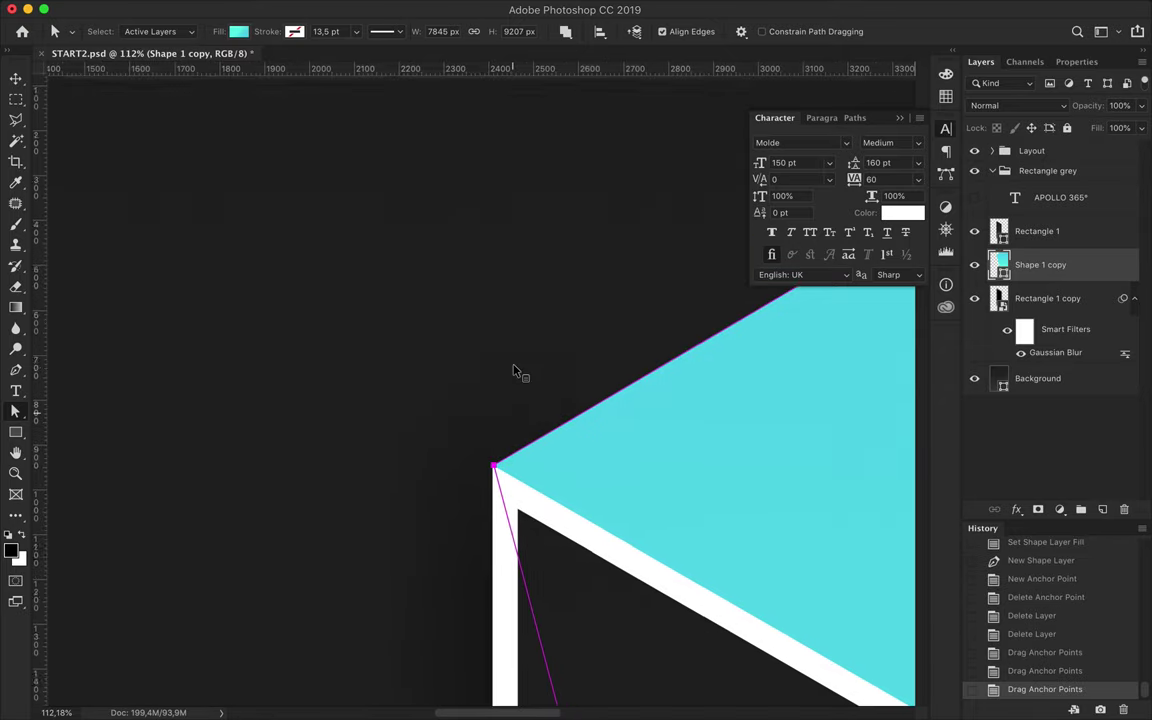
pyautogui.scroll(2, 514, 372)
pyautogui.scroll(2, 514, 372)
pyautogui.scroll(2, 514, 372)
pyautogui.scroll(2, 514, 372)
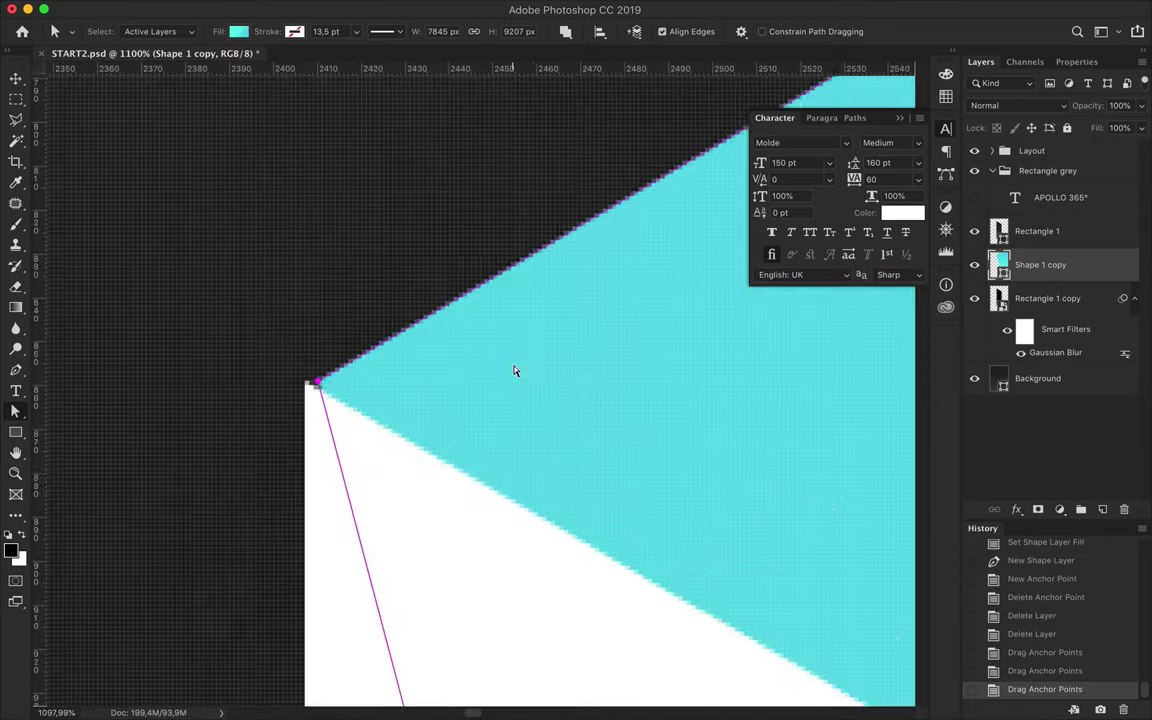
pyautogui.scroll(-5, 514, 372)
pyautogui.scroll(4, 514, 372)
pyautogui.moveTo(308, 212); pyautogui.dragTo(307, 213)
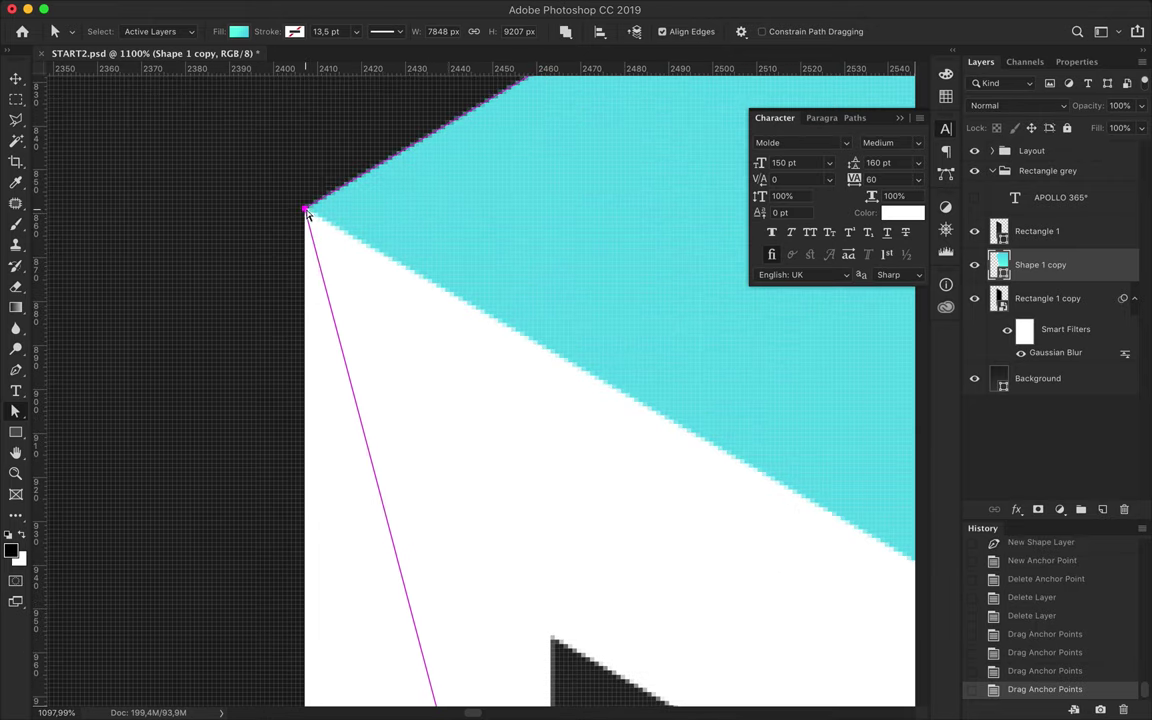
# Move the cyan side's bottom anchor onto the panel's bottom corner.
pyautogui.hotkey('ctrl', '0')
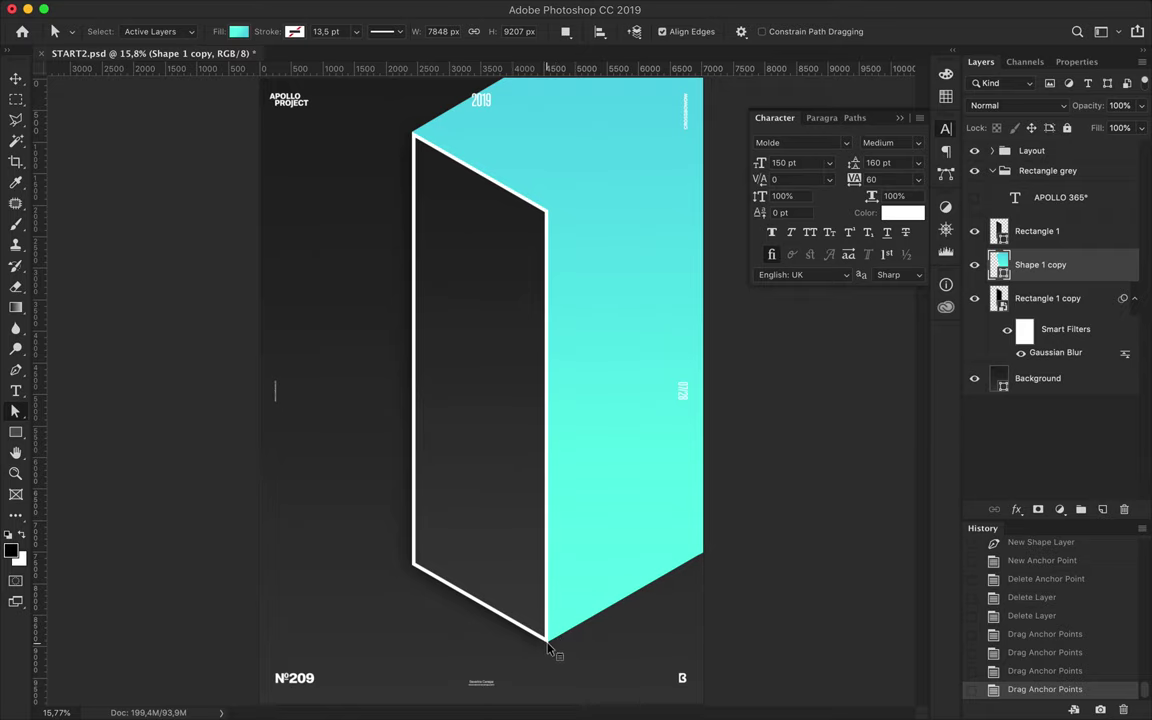
pyautogui.scroll(5, 547, 649)
pyautogui.scroll(6, 547, 649)
pyautogui.hotkey('ctrl', '0')
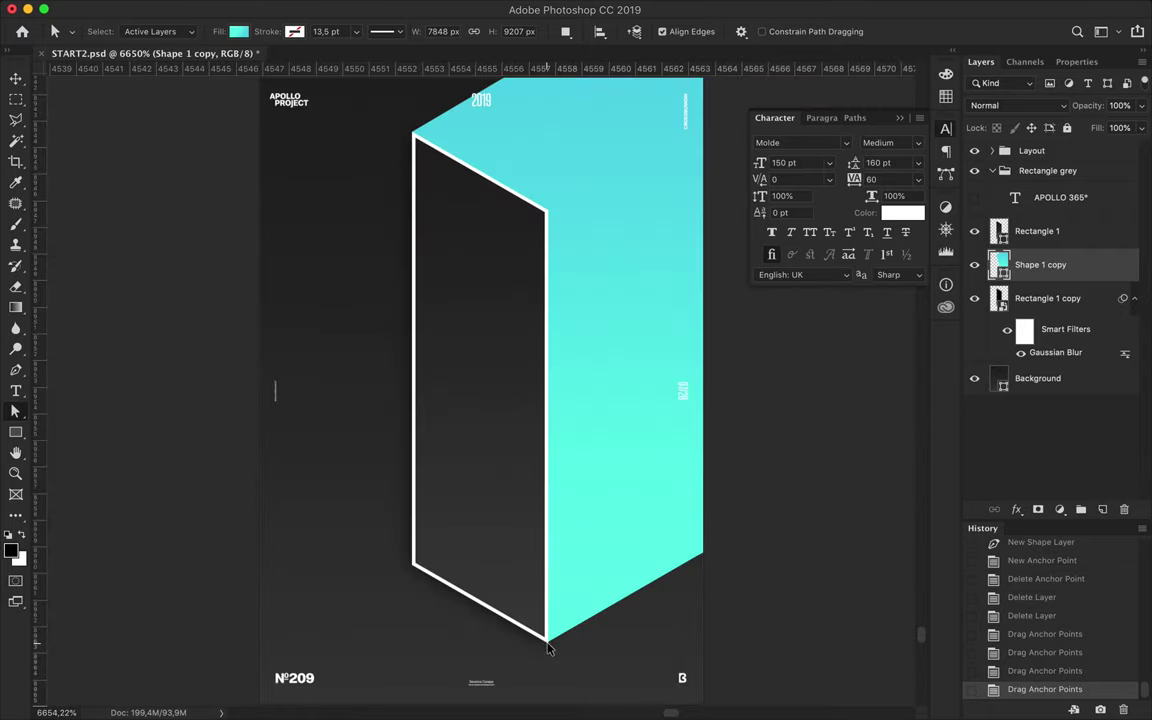
pyautogui.click(907, 436)
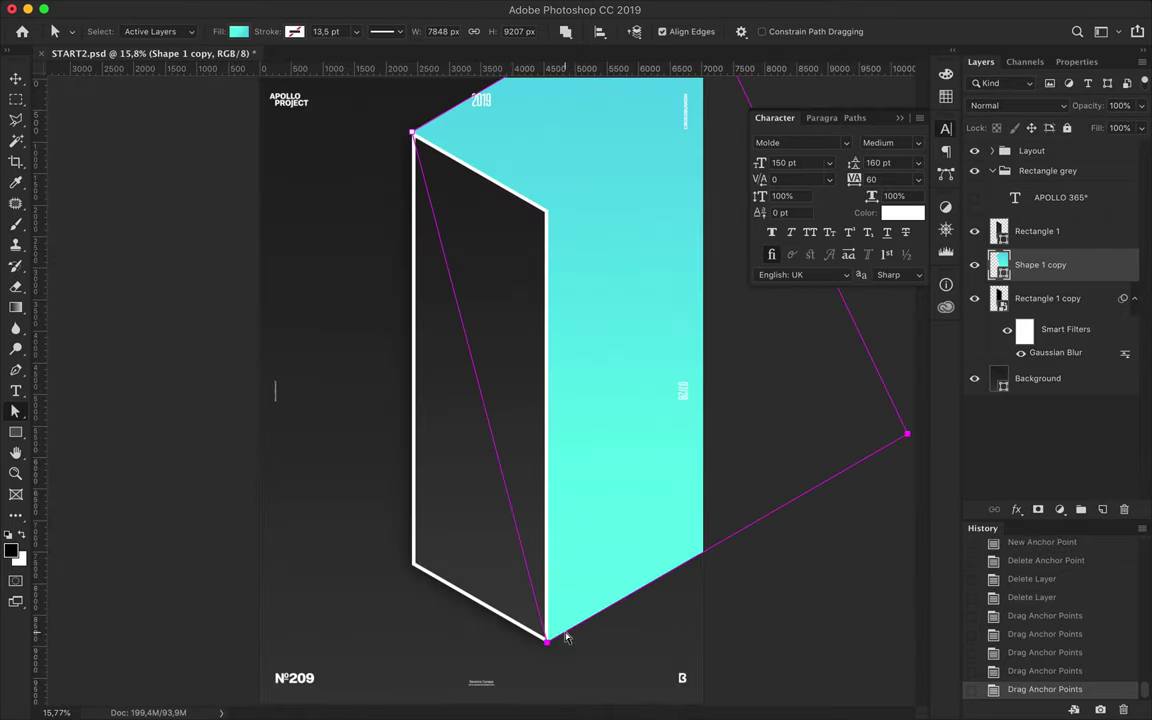
pyautogui.scroll(5, 547, 652)
pyautogui.scroll(5, 547, 652)
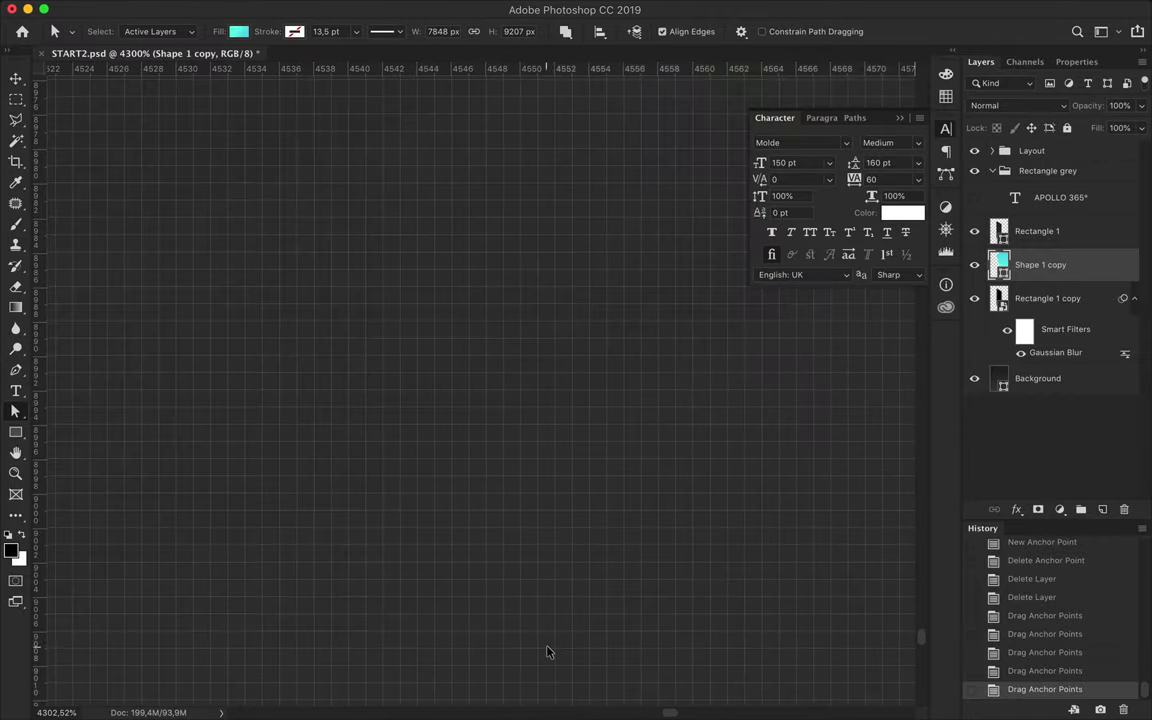
pyautogui.scroll(3, 547, 652)
pyautogui.scroll(-2, 547, 652)
pyautogui.scroll(-5, 547, 652)
pyautogui.scroll(-5, 547, 652)
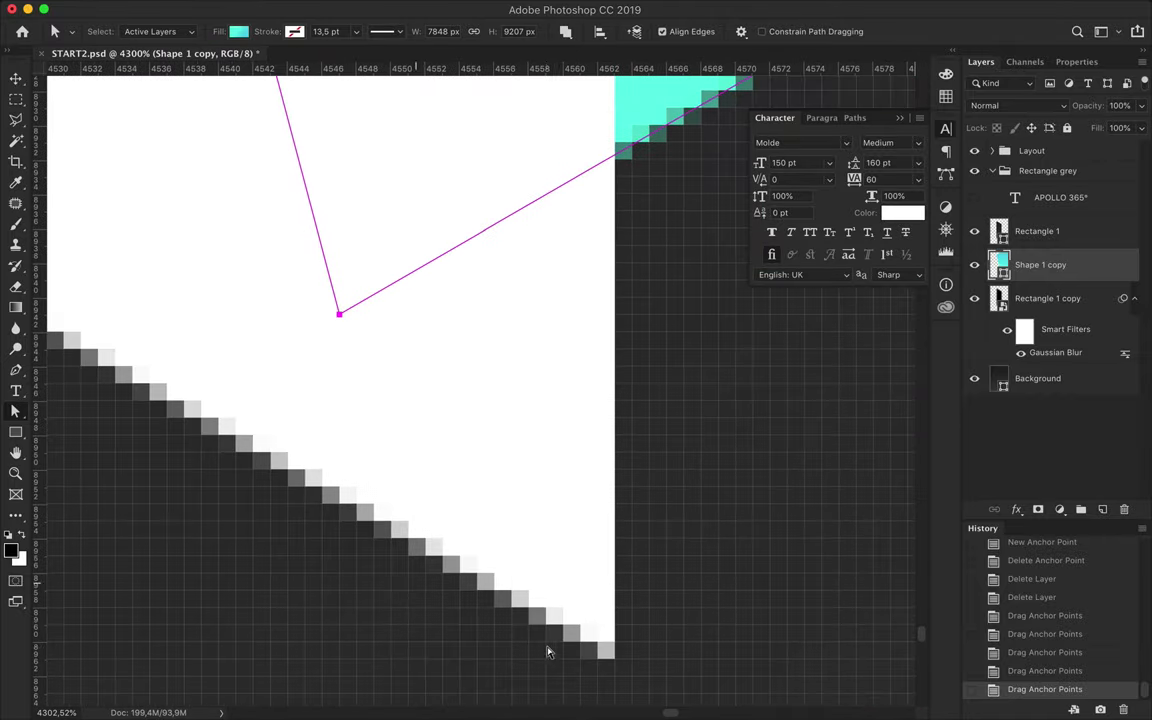
pyautogui.moveTo(340, 318); pyautogui.dragTo(608, 648)
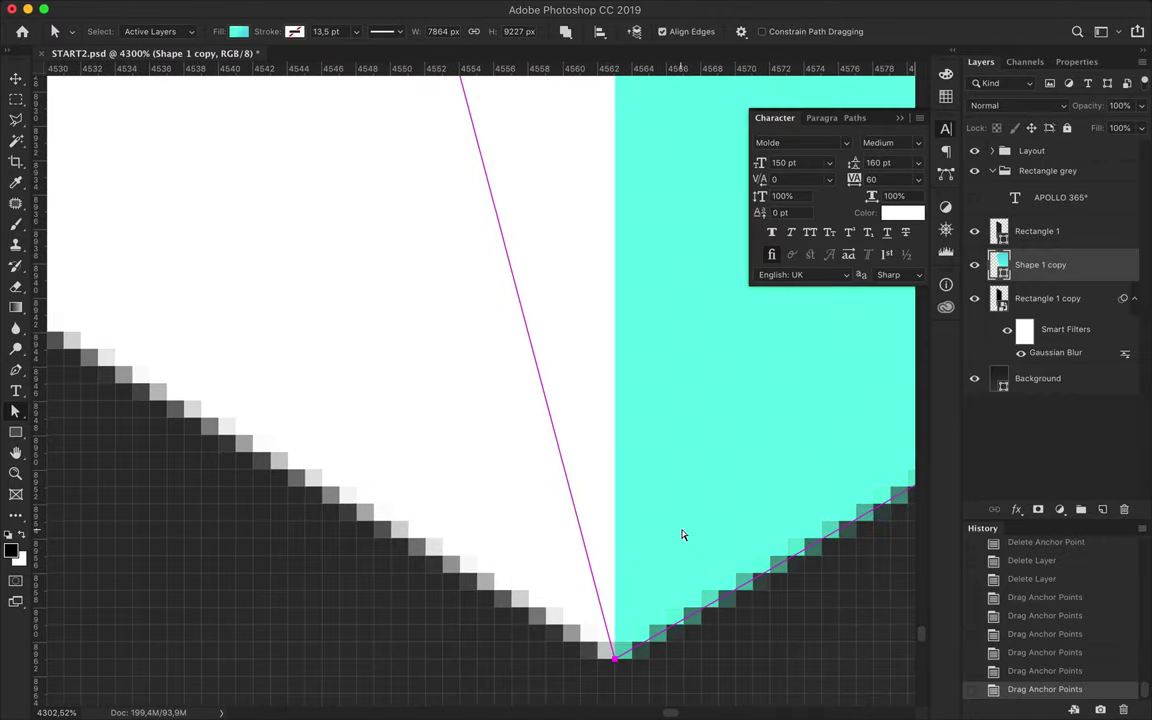
pyautogui.press('super+0')
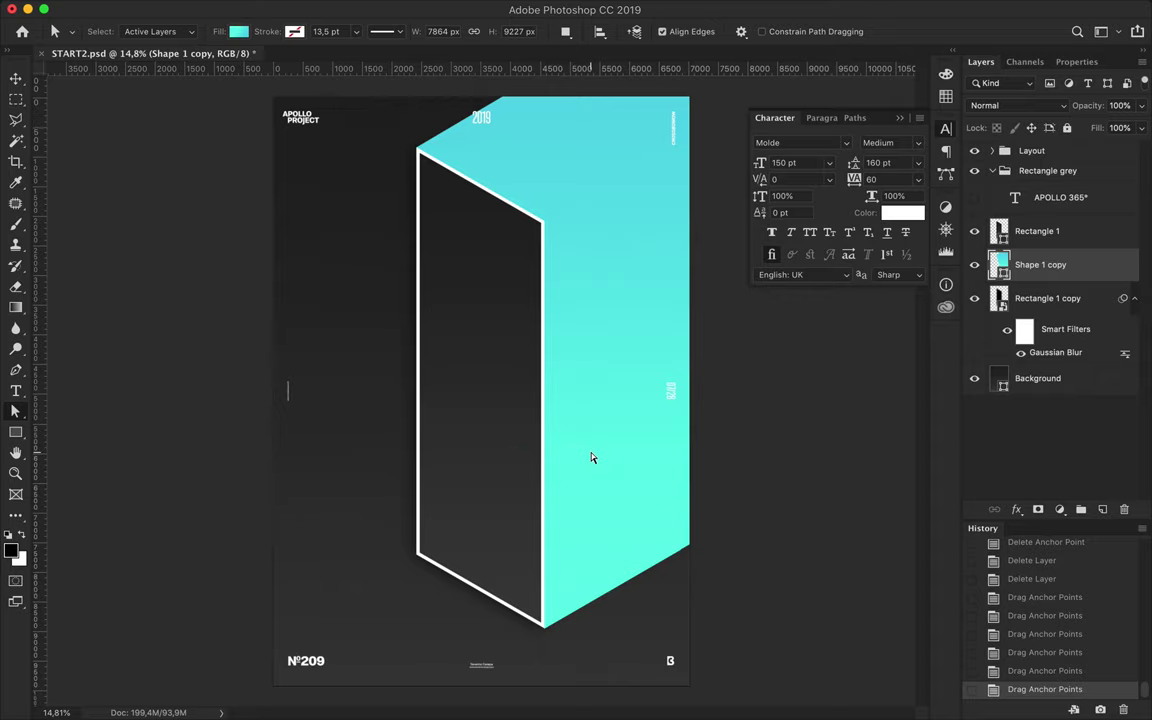
pyautogui.press('t')
pyautogui.click(317, 243)
# Add 'APOLLOO' text with a 30° vertical skew, rotated vertical and stretched taller.
pyautogui.write('APOL')
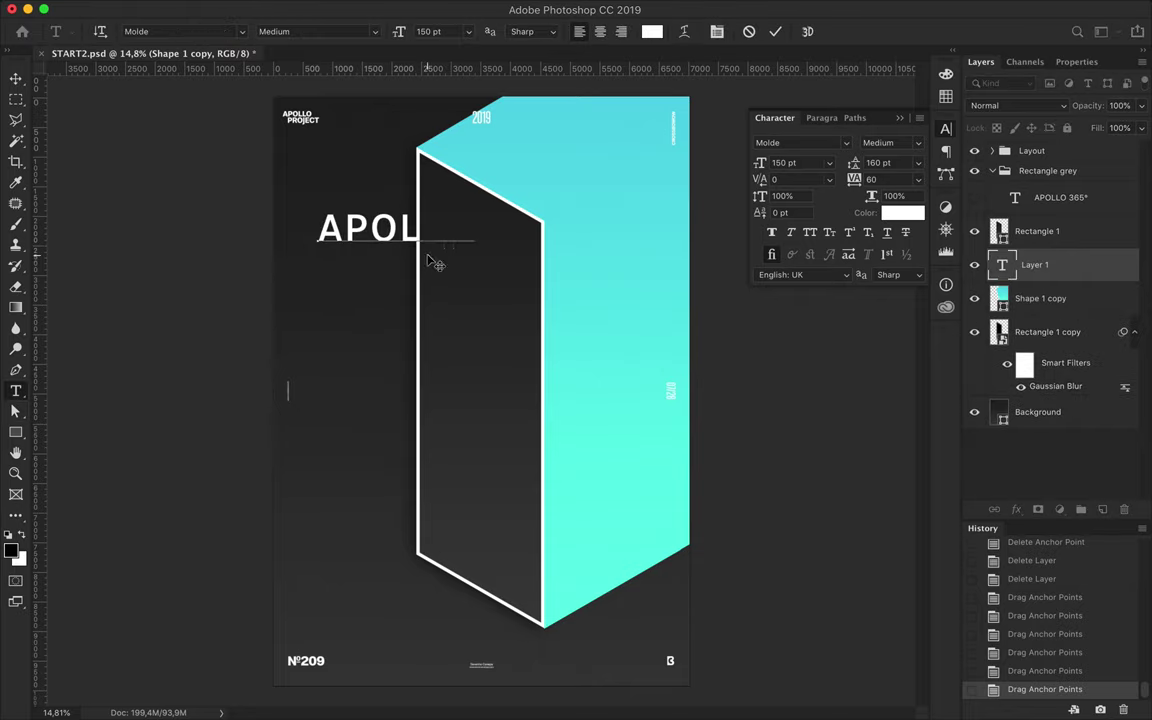
pyautogui.write('LOO')
pyautogui.hotkey('ctrl', 't')
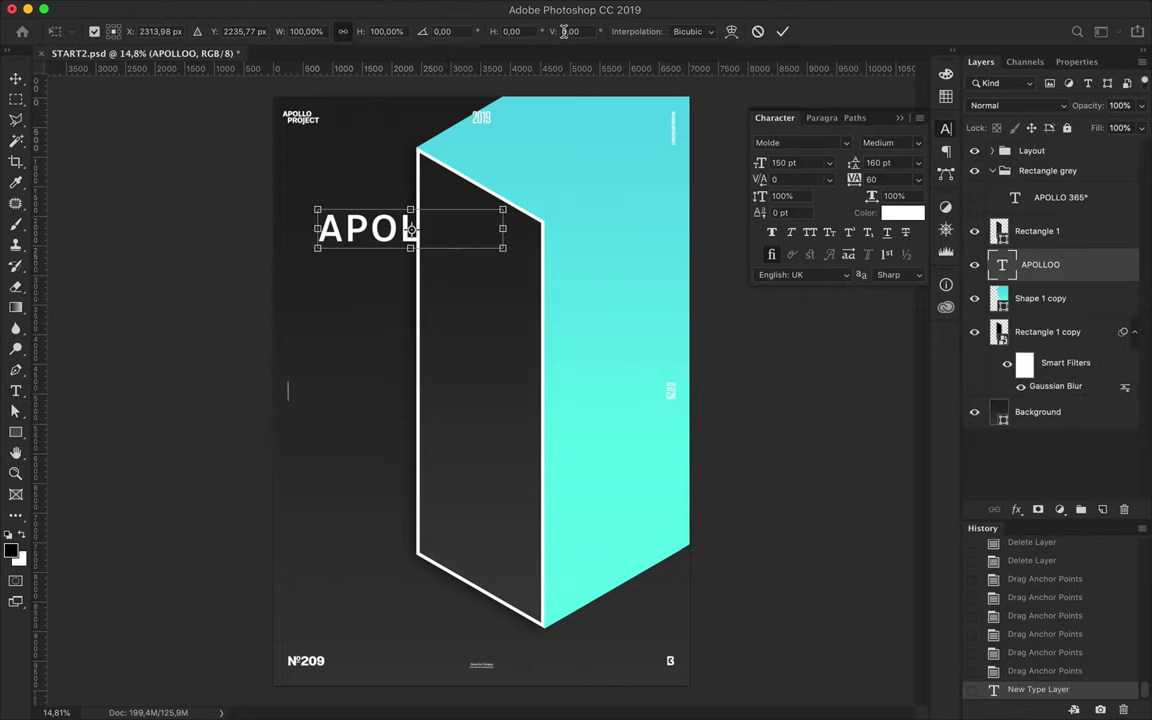
pyautogui.write('30')
pyautogui.press('Return')
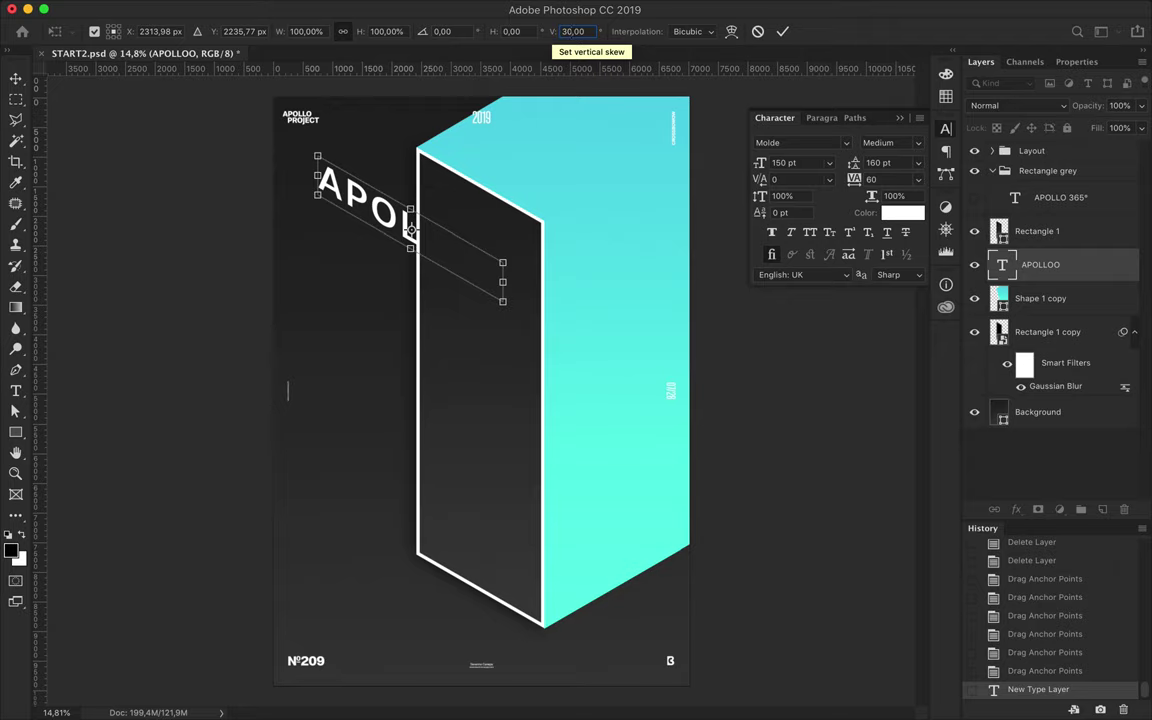
pyautogui.moveTo(410, 230)
pyautogui.mouseDown()
pyautogui.moveTo(387, 222)
pyautogui.moveTo(382, 251)
pyautogui.mouseUp()
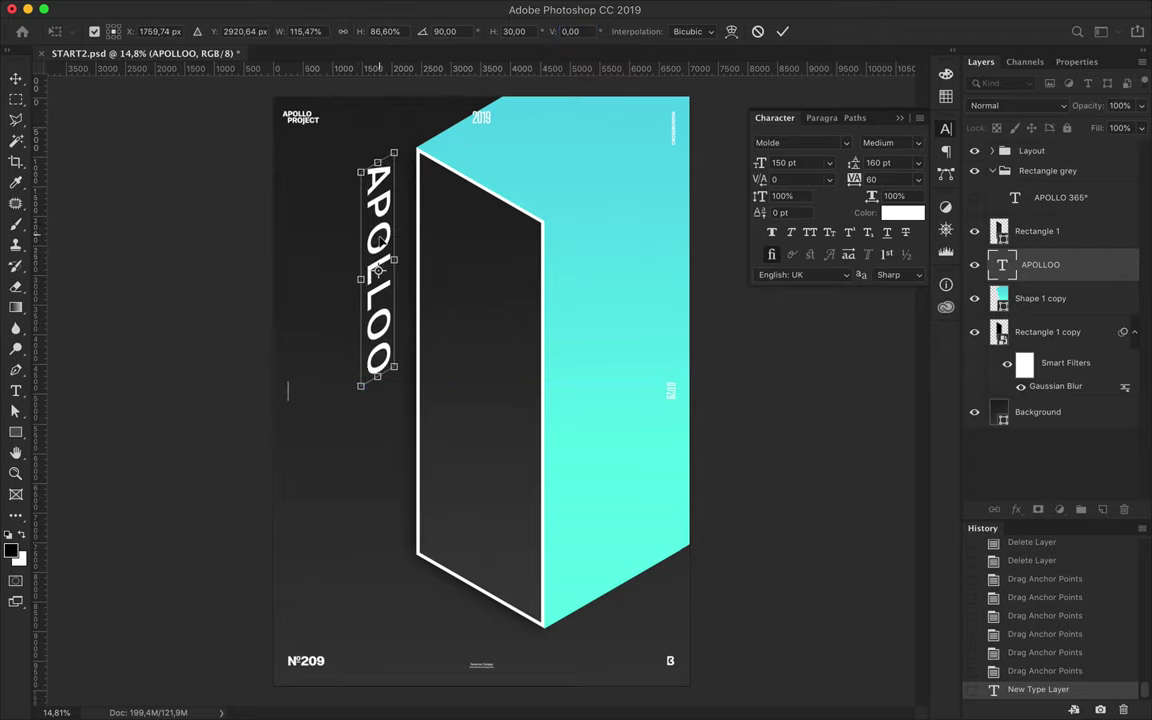
pyautogui.moveTo(378, 381); pyautogui.dragTo(378, 585)
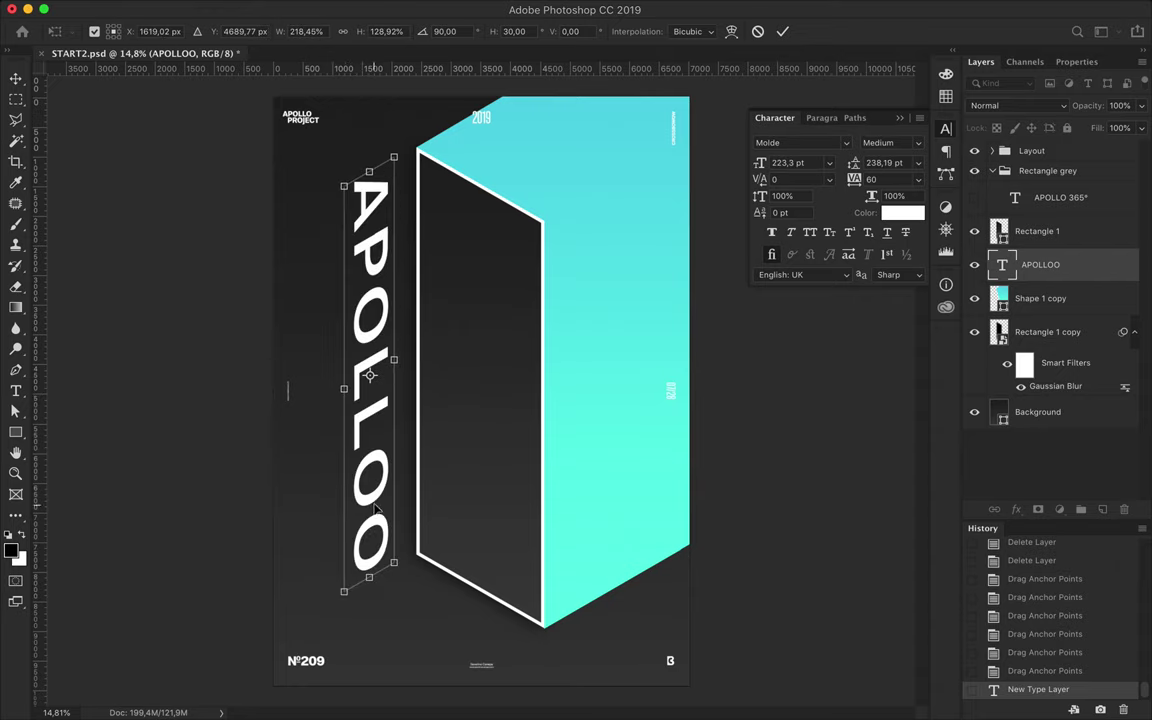
pyautogui.press('Return')
# Correct the word to 'APOLLO' and enlarge it to span more of the poster.
pyautogui.click(373, 505)
pyautogui.press('BackSpace')
pyautogui.hotkey('ctrl', 'Return')
pyautogui.hotkey('ctrl', 't')
pyautogui.moveTo(369, 540); pyautogui.dragTo(369, 580)
pyautogui.moveTo(369, 157); pyautogui.dragTo(369, 121)
pyautogui.moveTo(369, 580); pyautogui.dragTo(369, 620)
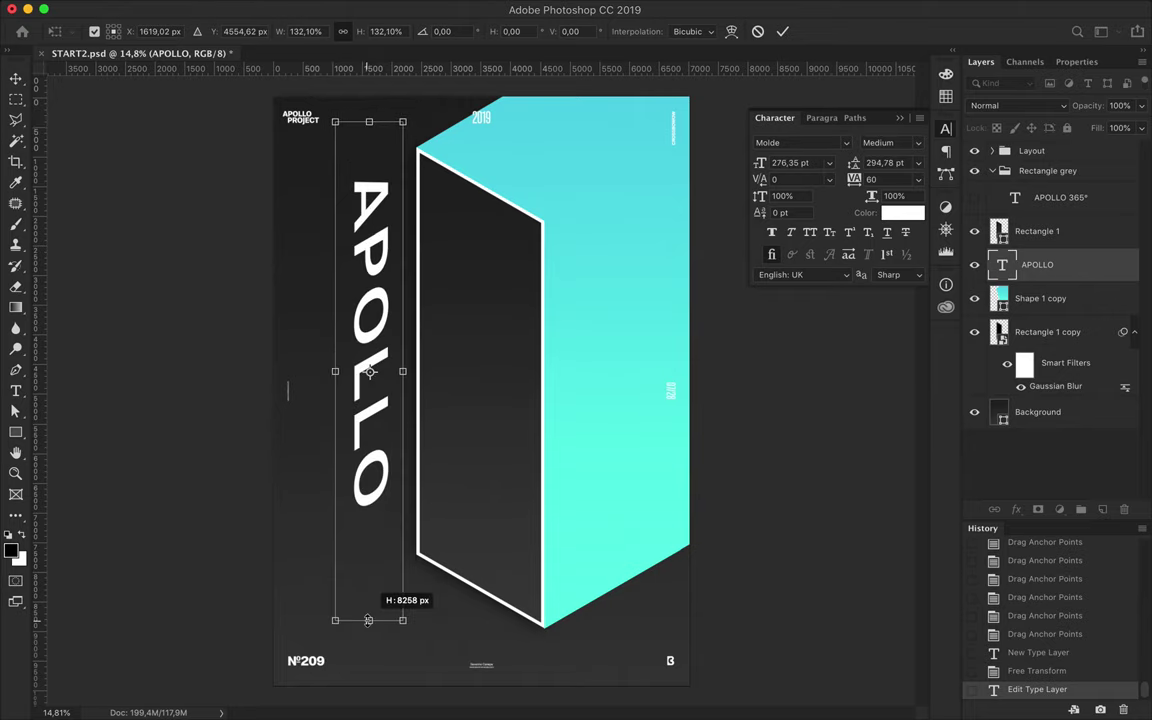
pyautogui.moveTo(373, 515); pyautogui.dragTo(373, 501)
pyautogui.press('Return')
# Set APOLLO's tracking back to 0 and its kerning to -20.
pyautogui.click(880, 179)
pyautogui.write('20')
pyautogui.press('Return')
pyautogui.write('0')
pyautogui.press('Return')
pyautogui.click(790, 179)
pyautogui.write('-20')
pyautogui.press('Return')
pyautogui.click(806, 180)
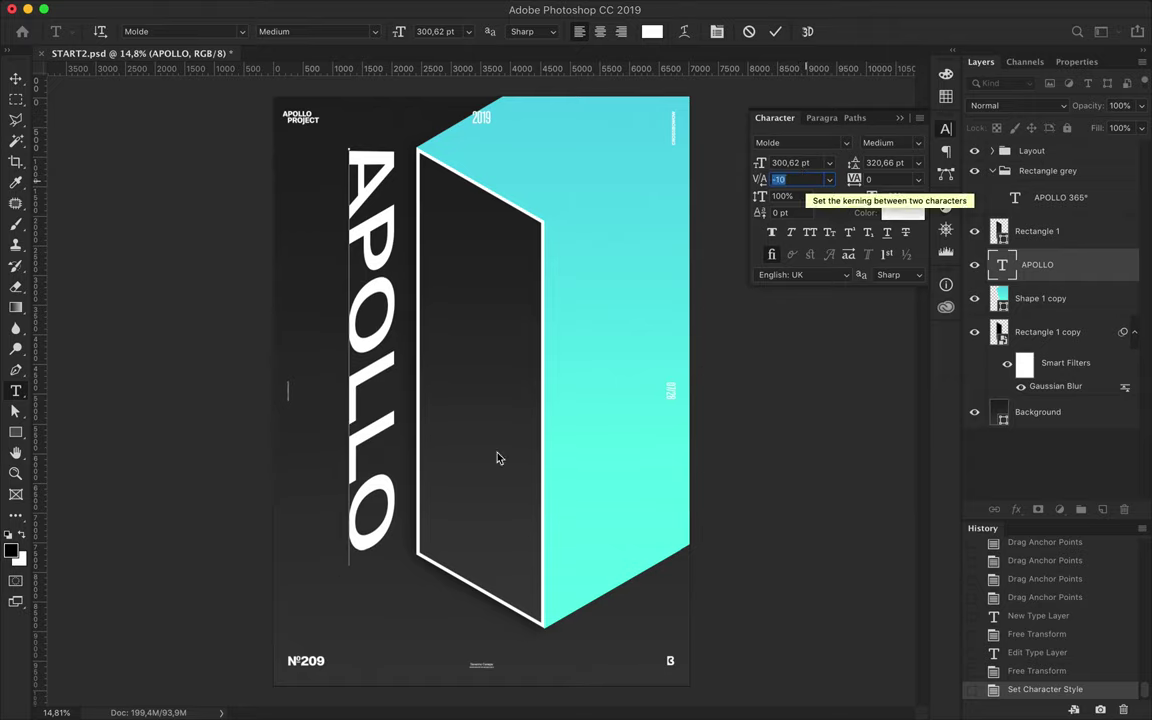
pyautogui.press('Return')
# Move APOLLO higher up the poster and enlarge it slightly.
pyautogui.press('v')
pyautogui.moveTo(384, 176); pyautogui.dragTo(384, 164)
pyautogui.hotkey('ctrl', 't')
pyautogui.moveTo(369, 567); pyautogui.dragTo(369, 588)
pyautogui.moveTo(378, 514); pyautogui.dragTo(378, 528)
pyautogui.press('Return')
# Duplicate APOLLO to its left, change the copy to '365°', and align both lines.
pyautogui.moveTo(393, 455); pyautogui.dragTo(312, 455)
pyautogui.doubleClick(295, 220)
pyautogui.write('365°')
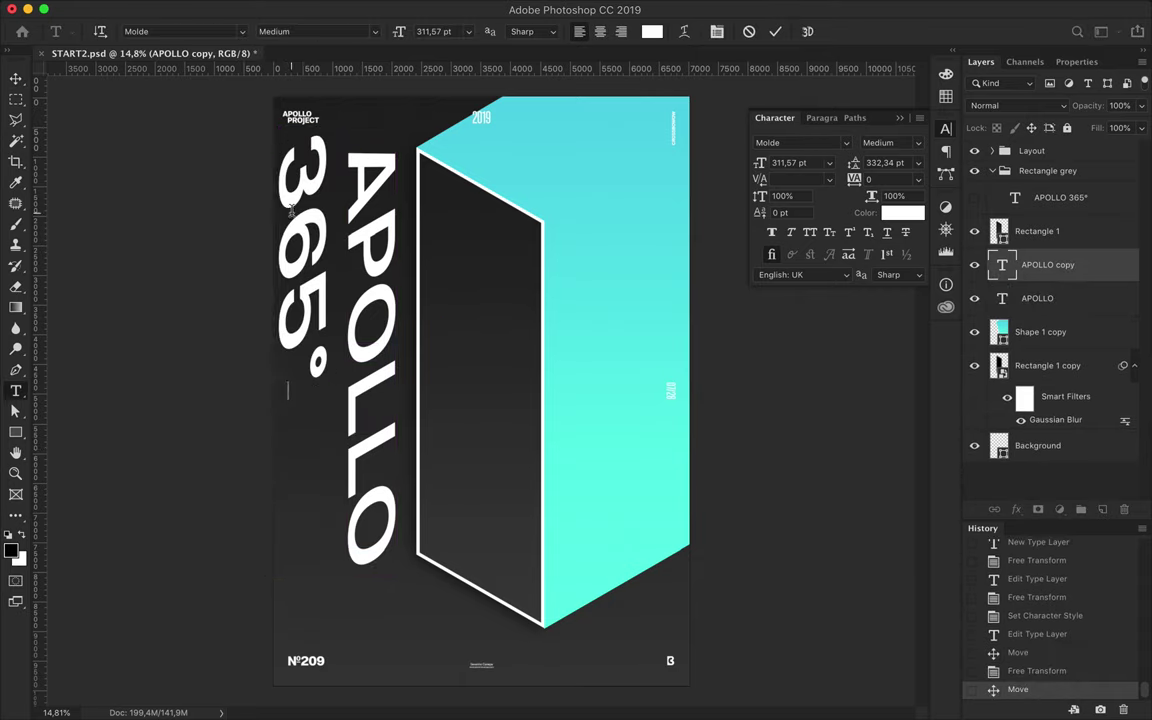
pyautogui.hotkey('ctrl', 'Return')
pyautogui.moveTo(292, 212); pyautogui.dragTo(292, 228)
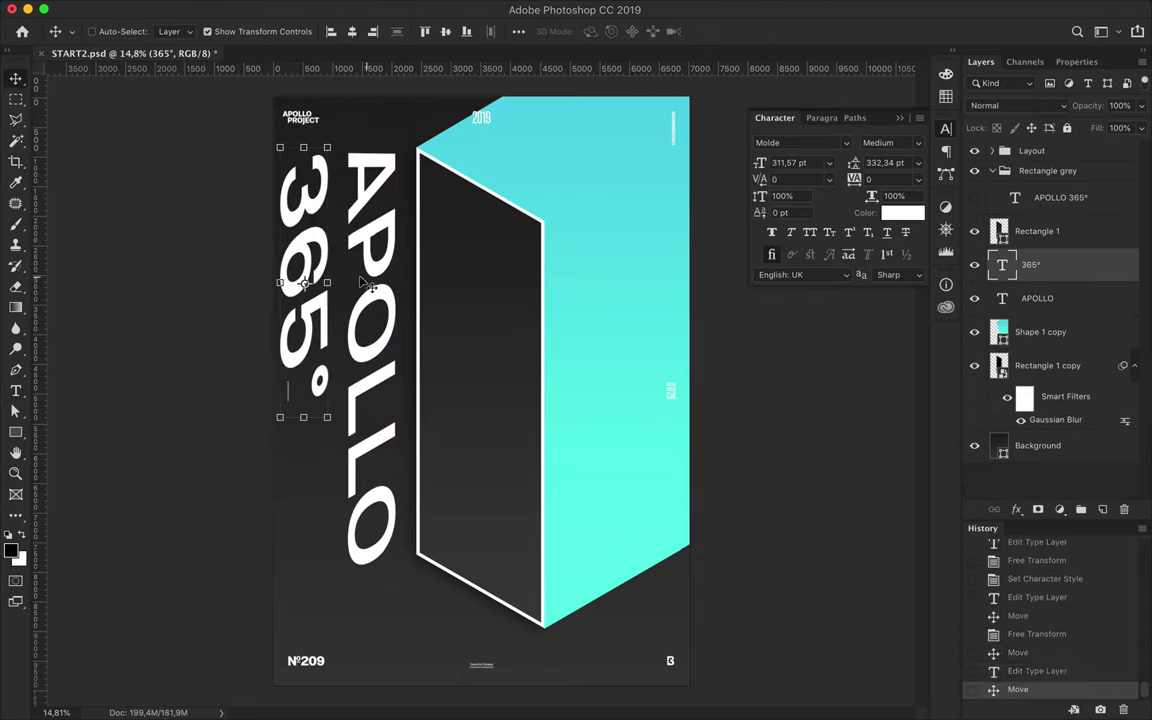
pyautogui.keyDown('ctrl'); pyautogui.keyDown('shift'); pyautogui.click(348, 245); pyautogui.keyUp('shift'); pyautogui.keyUp('ctrl')
pyautogui.moveTo(352, 240); pyautogui.dragTo(385, 262)
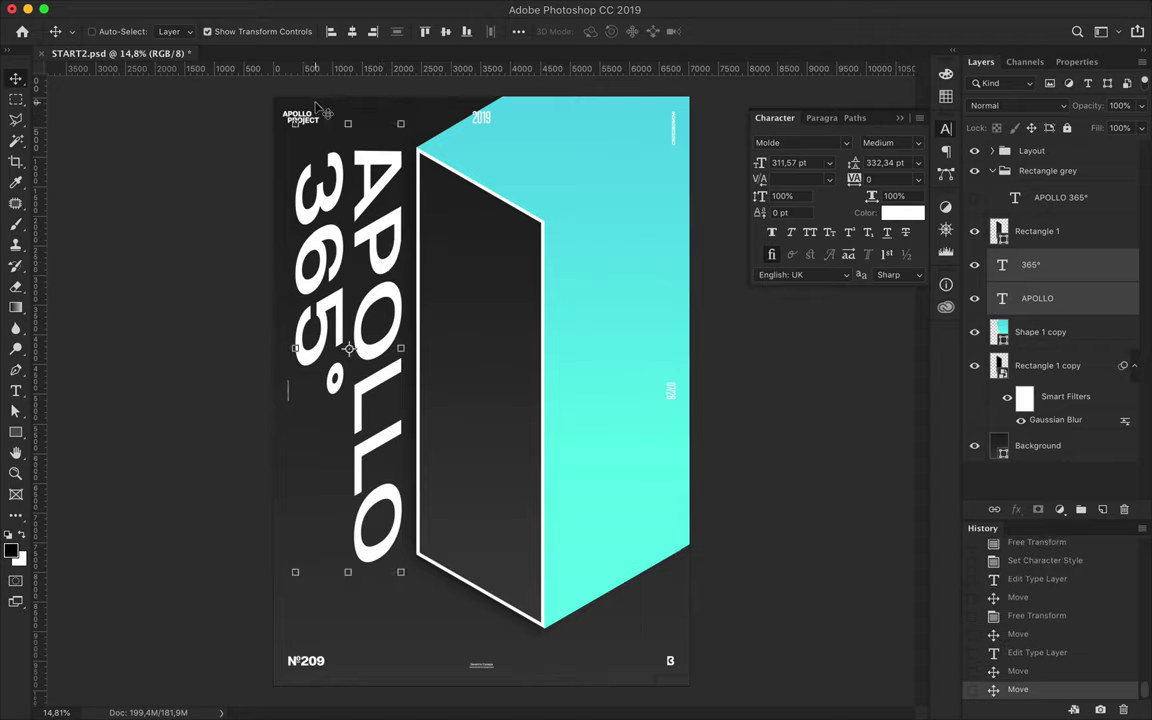
# Scale the APOLLO 365° text down into place and draw a wide rectangle across the panel.
pyautogui.hotkey('ctrl', 't')
pyautogui.moveTo(295, 123); pyautogui.dragTo(358, 718)
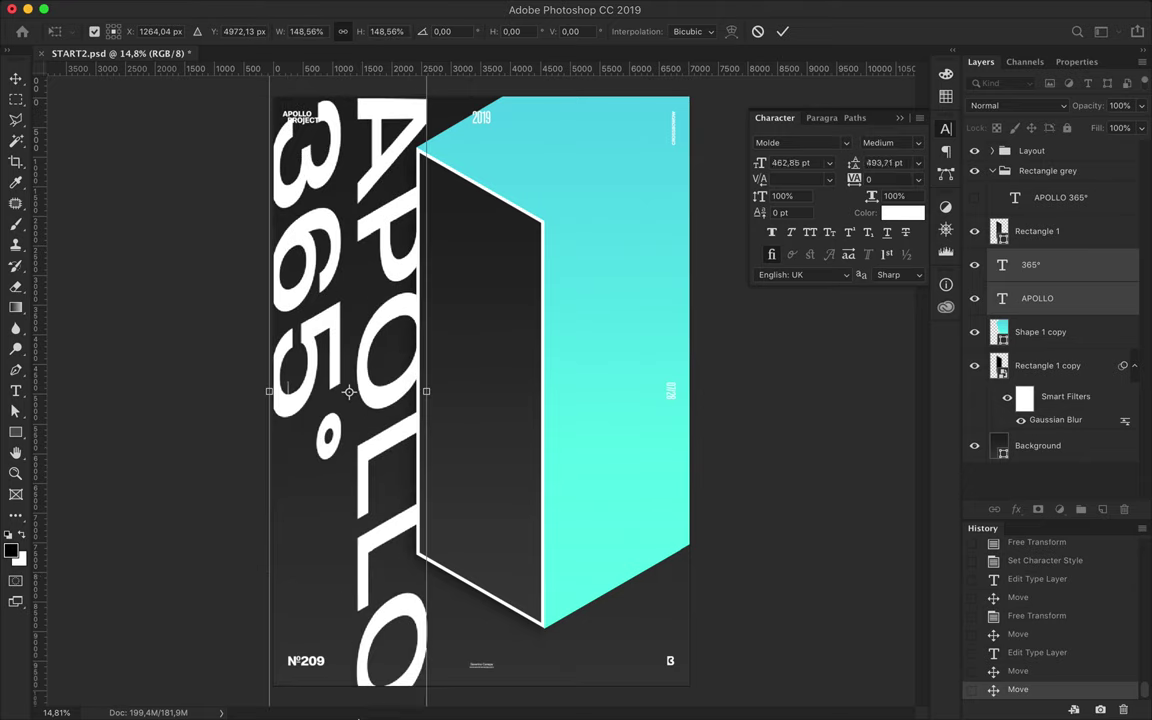
pyautogui.moveTo(385, 350); pyautogui.dragTo(377, 440)
pyautogui.press('Return')
pyautogui.hotkey('ctrl', 'z')
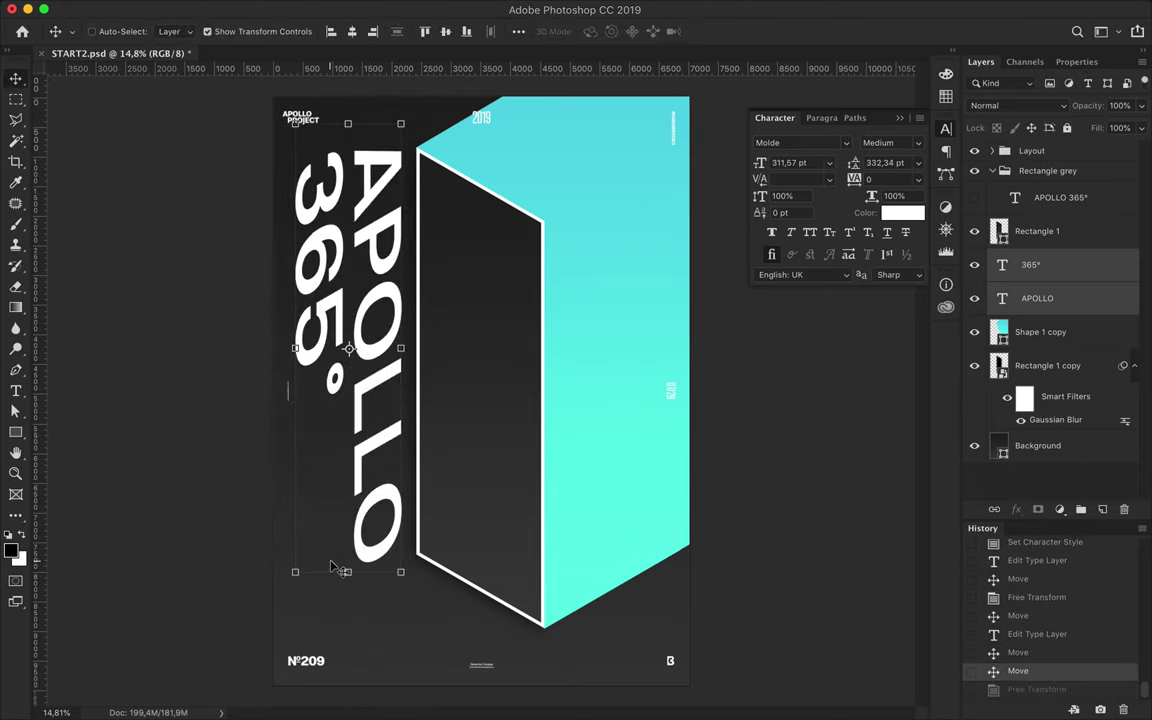
pyautogui.moveTo(333, 565); pyautogui.dragTo(395, 160)
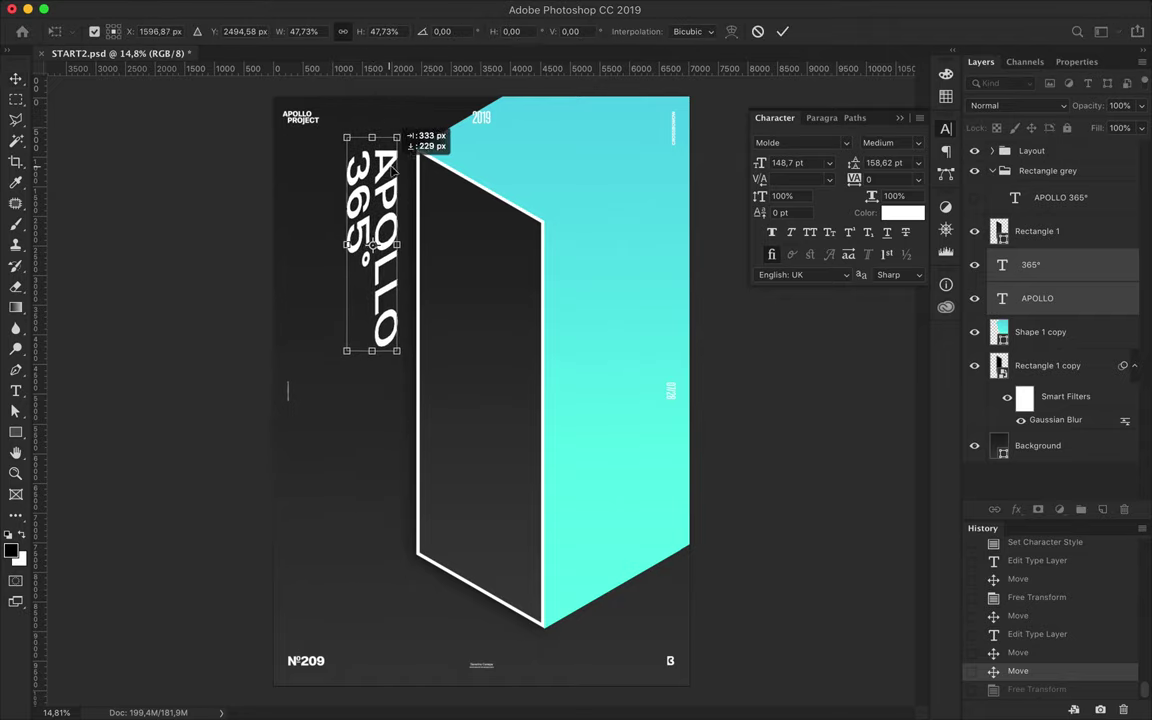
pyautogui.press('Return')
pyautogui.moveTo(385, 300); pyautogui.dragTo(388, 306)
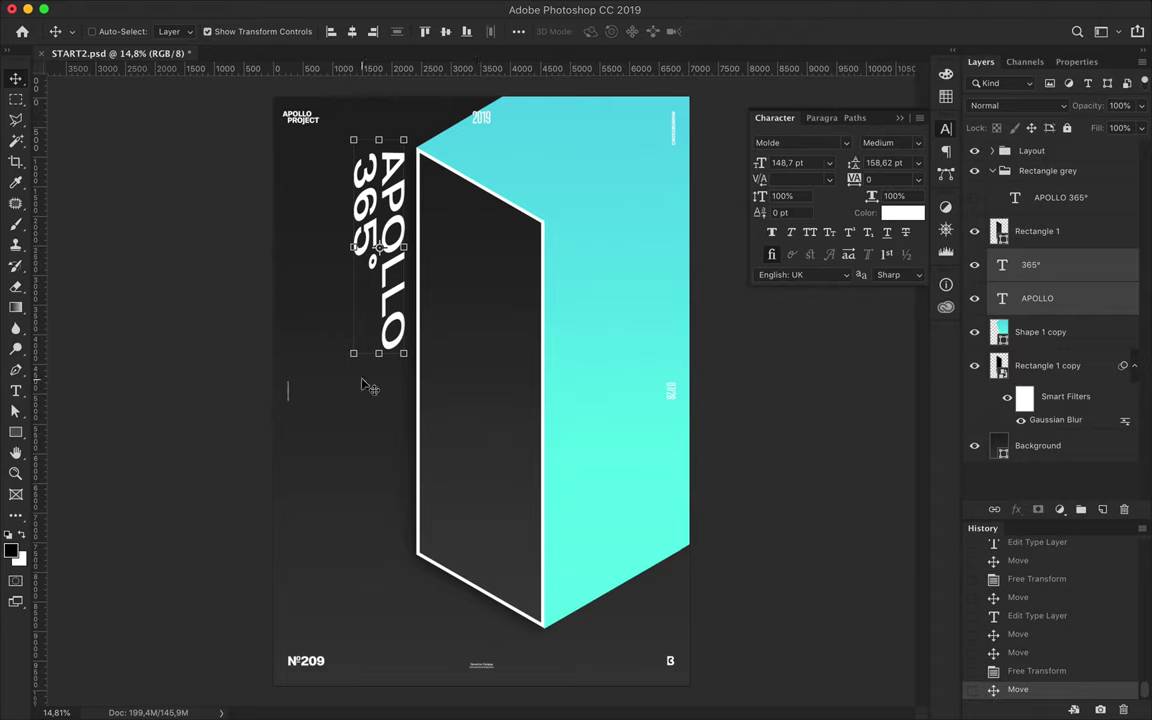
pyautogui.press('u')
pyautogui.moveTo(304, 318); pyautogui.dragTo(675, 370)
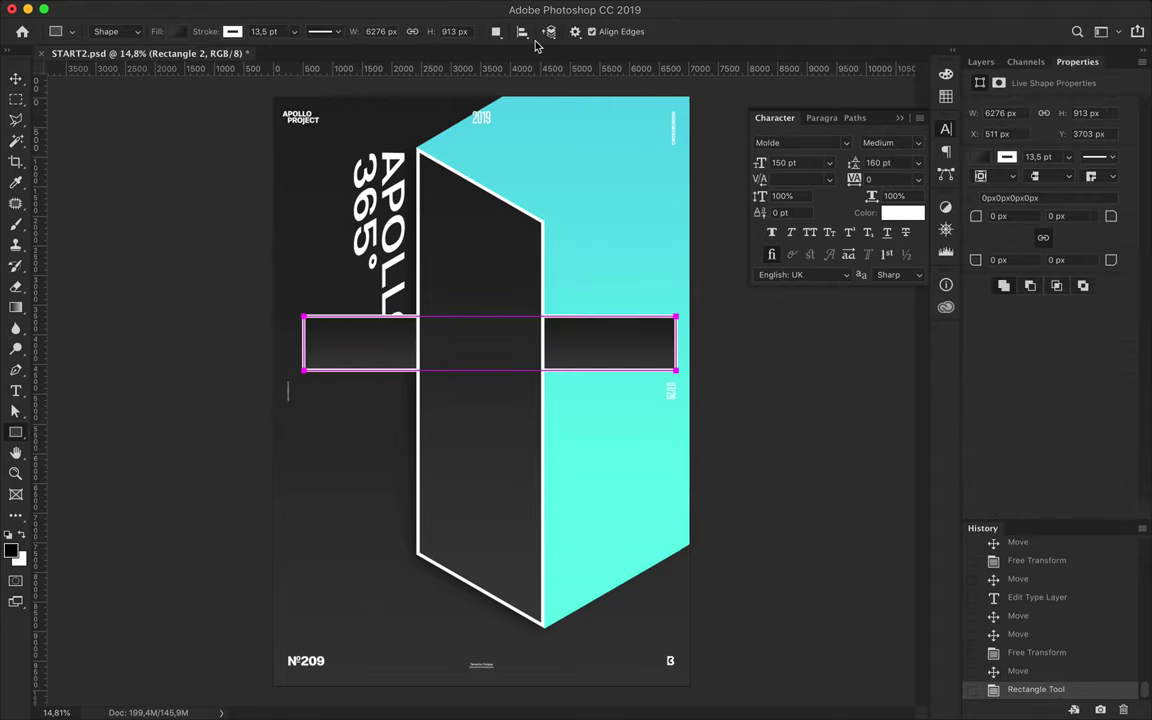
# Skew the new bar vertically by 3000 and stack it above Rectangle 1.
pyautogui.hotkey('ctrl', 't')
pyautogui.write('3000')
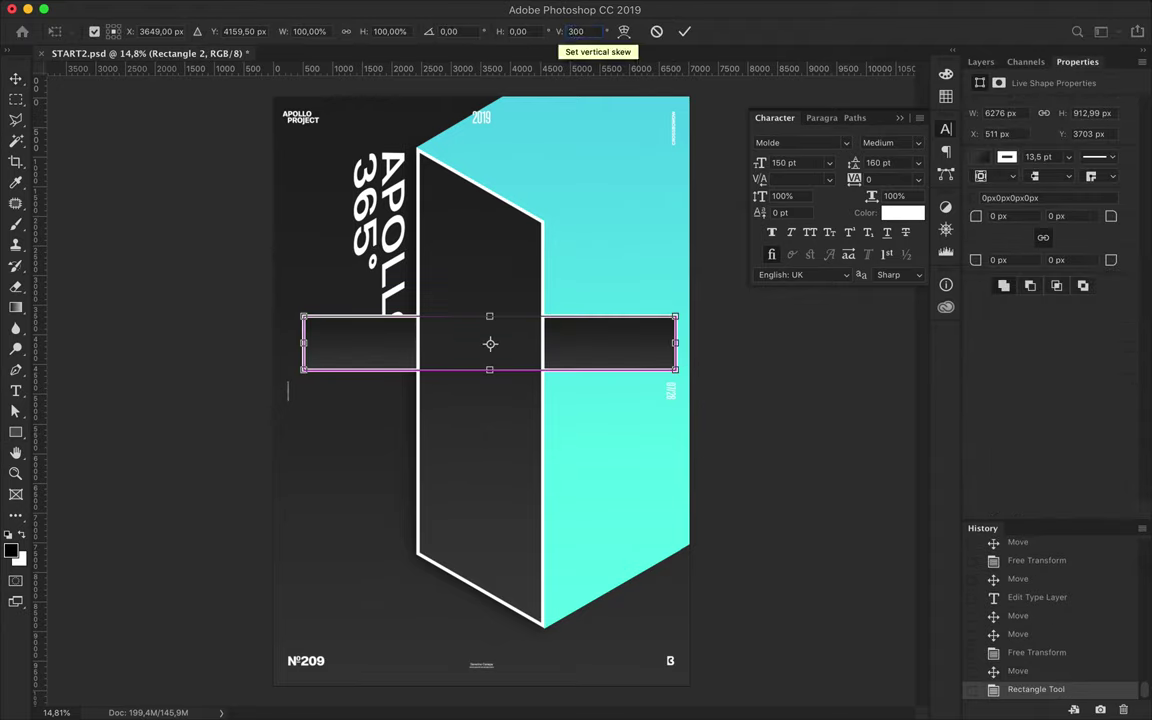
pyautogui.press('Return')
pyautogui.click(980, 61)
pyautogui.moveTo(1035, 264); pyautogui.dragTo(1040, 215)
# Stack the APOLLO and 365° layers on top and move the diagonal band left.
pyautogui.click(1030, 298)
pyautogui.keyDown('shift'); pyautogui.click(1037, 331); pyautogui.keyUp('shift')
pyautogui.moveTo(1037, 331); pyautogui.dragTo(1040, 190)
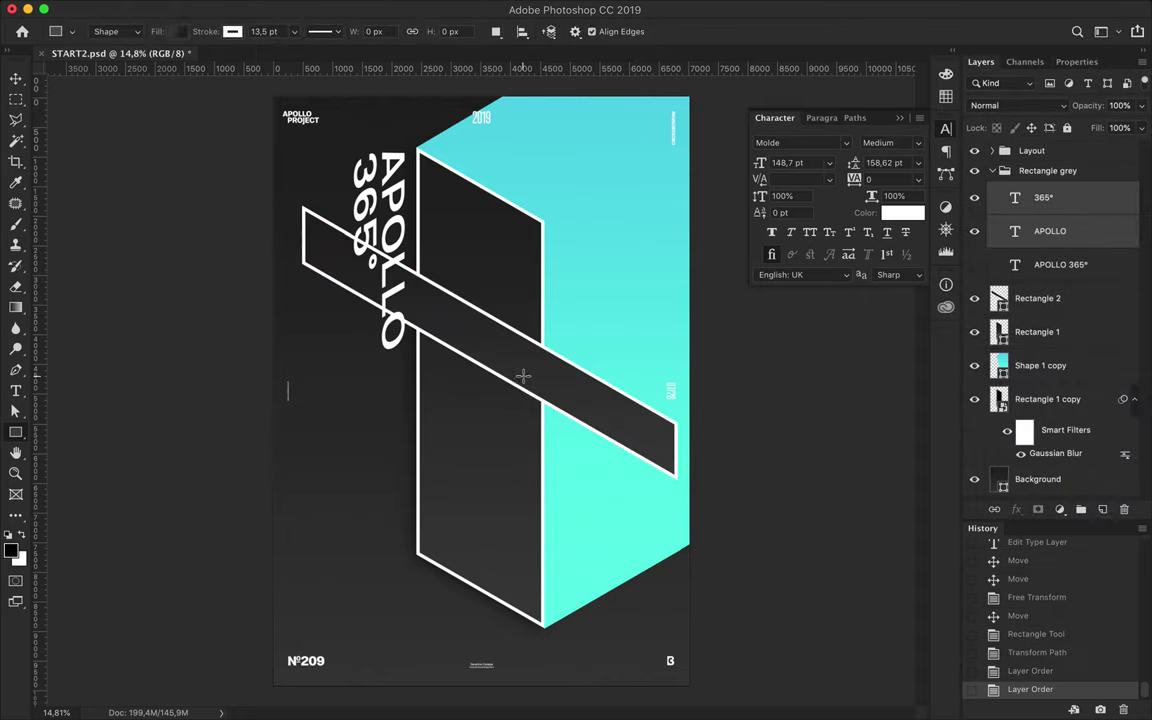
pyautogui.press('v')
pyautogui.moveTo(584, 390)
pyautogui.keyDown('ctrl'); pyautogui.mouseDown()
pyautogui.moveTo(415, 415)
pyautogui.moveTo(412, 393)
pyautogui.mouseUp(); pyautogui.keyUp('ctrl')
pyautogui.click(1050, 231)
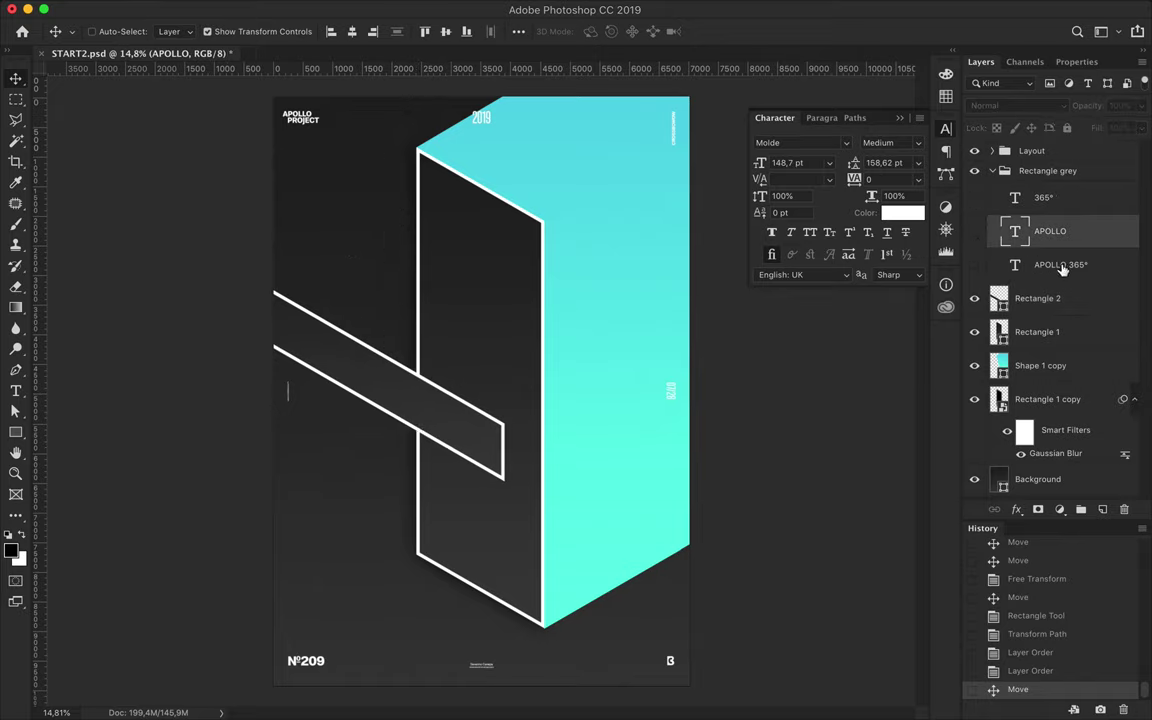
# Place APOLLO 365° atop the dark face at about 92% size with tracking 20.
pyautogui.click(975, 264)
pyautogui.moveTo(453, 242)
pyautogui.keyDown('ctrl'); pyautogui.mouseDown()
pyautogui.moveTo(480, 235)
pyautogui.moveTo(428, 175)
pyautogui.mouseUp(); pyautogui.keyUp('ctrl')
pyautogui.hotkey('ctrl', 't')
pyautogui.moveTo(544, 294); pyautogui.dragTo(538, 285)
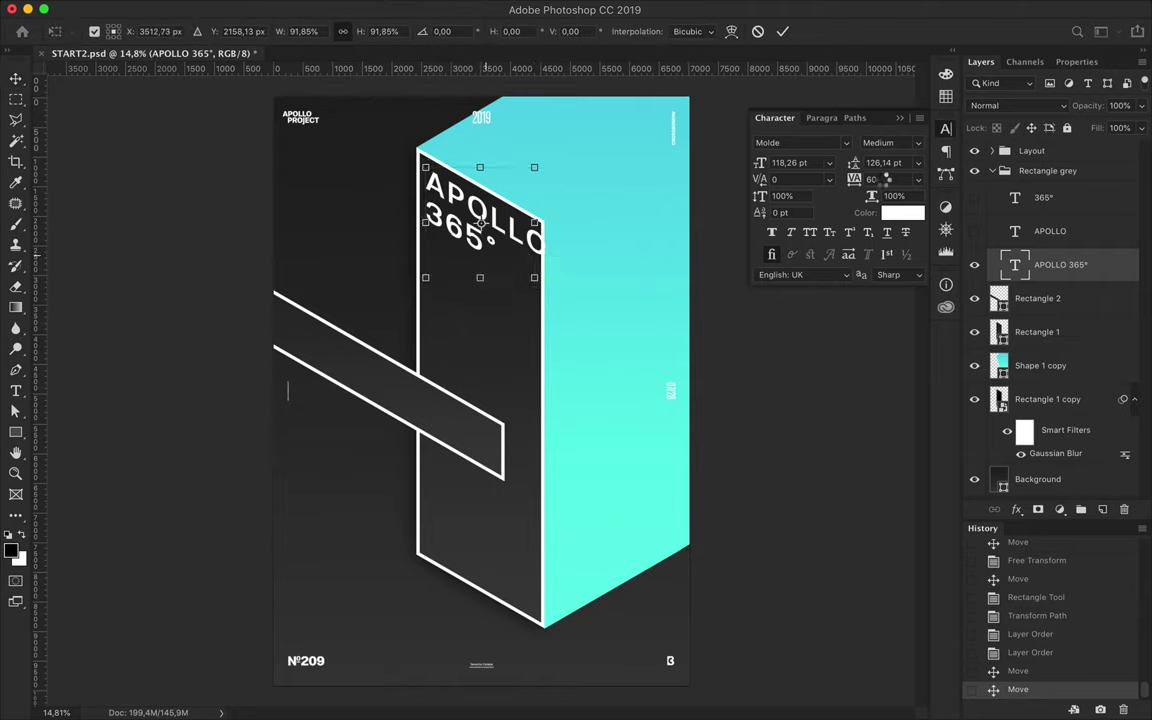
pyautogui.click(870, 179)
pyautogui.write('20')
pyautogui.press('Return')
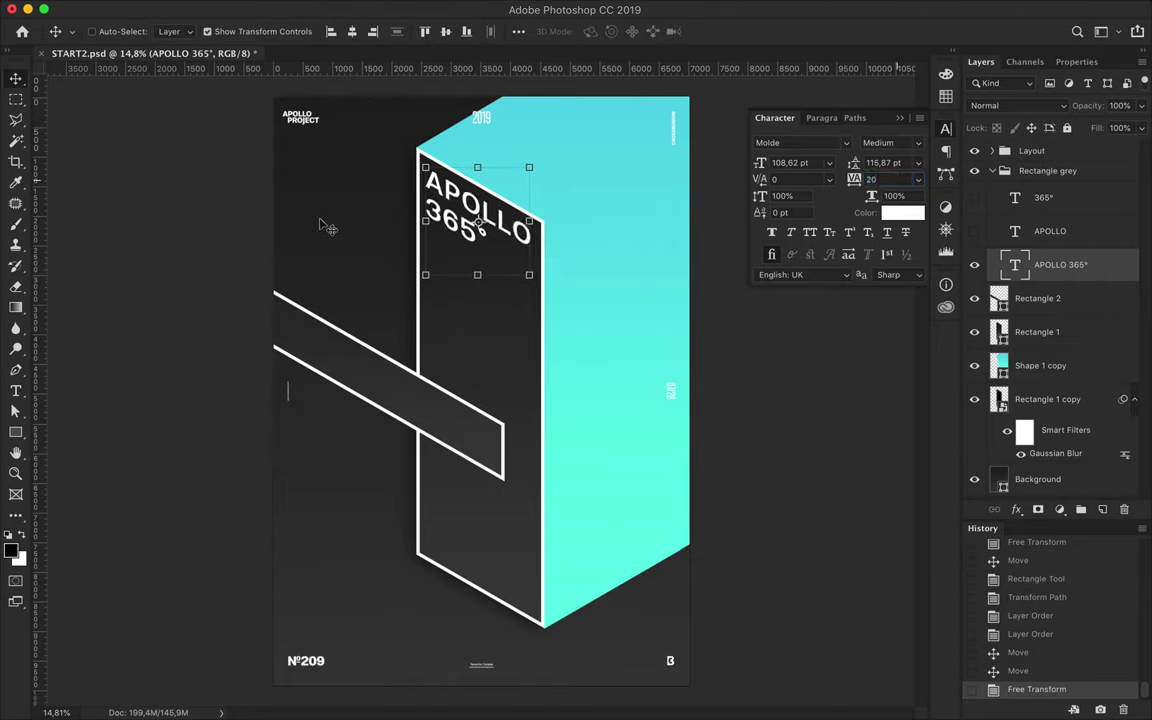
pyautogui.press('Return')
# Duplicate the crossing band beneath itself and change the copy's stroke colour.
pyautogui.hotkey('alt', '[')
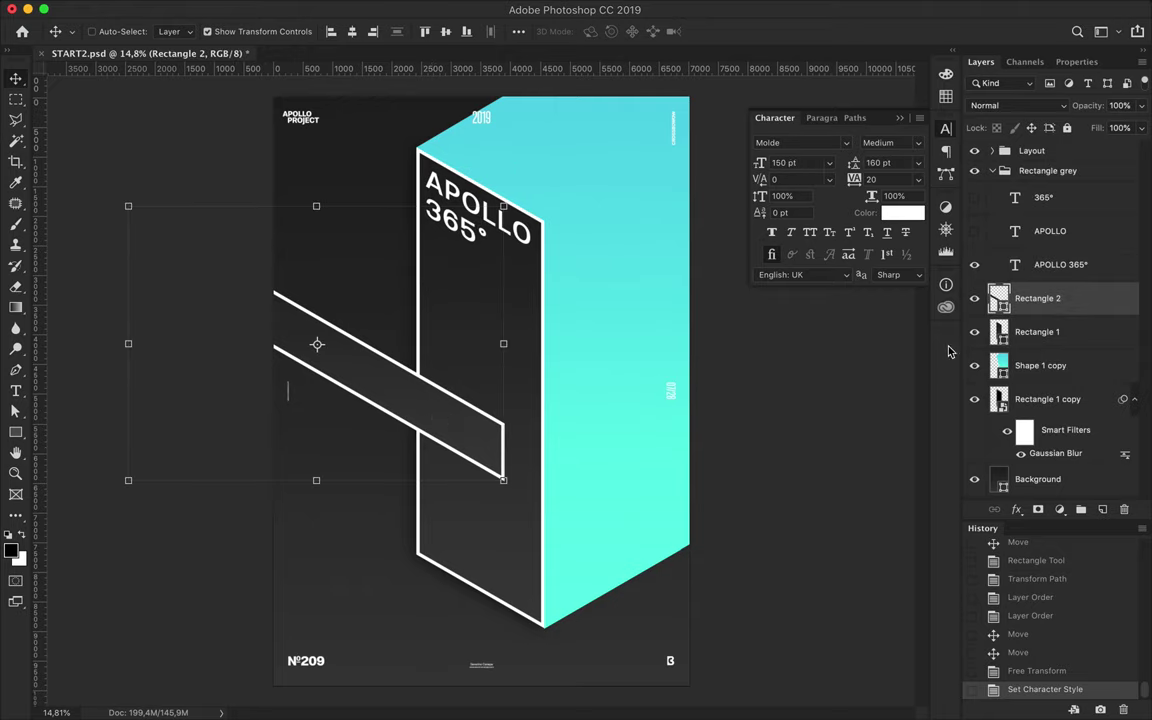
pyautogui.hotkey('ctrl', '[')
pyautogui.press('a')
pyautogui.click(294, 31)
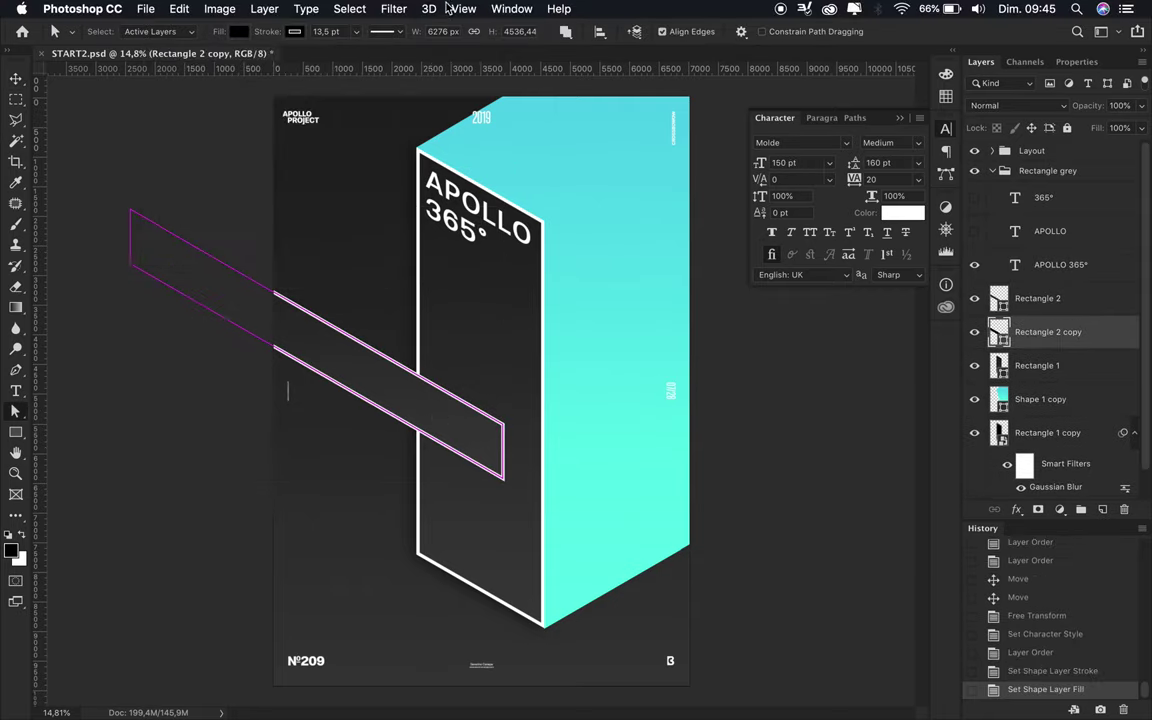
# Give the black band copy a smart Gaussian Blur and clip it to Rectangle 1.
pyautogui.click(394, 9)
pyautogui.click(630, 258)
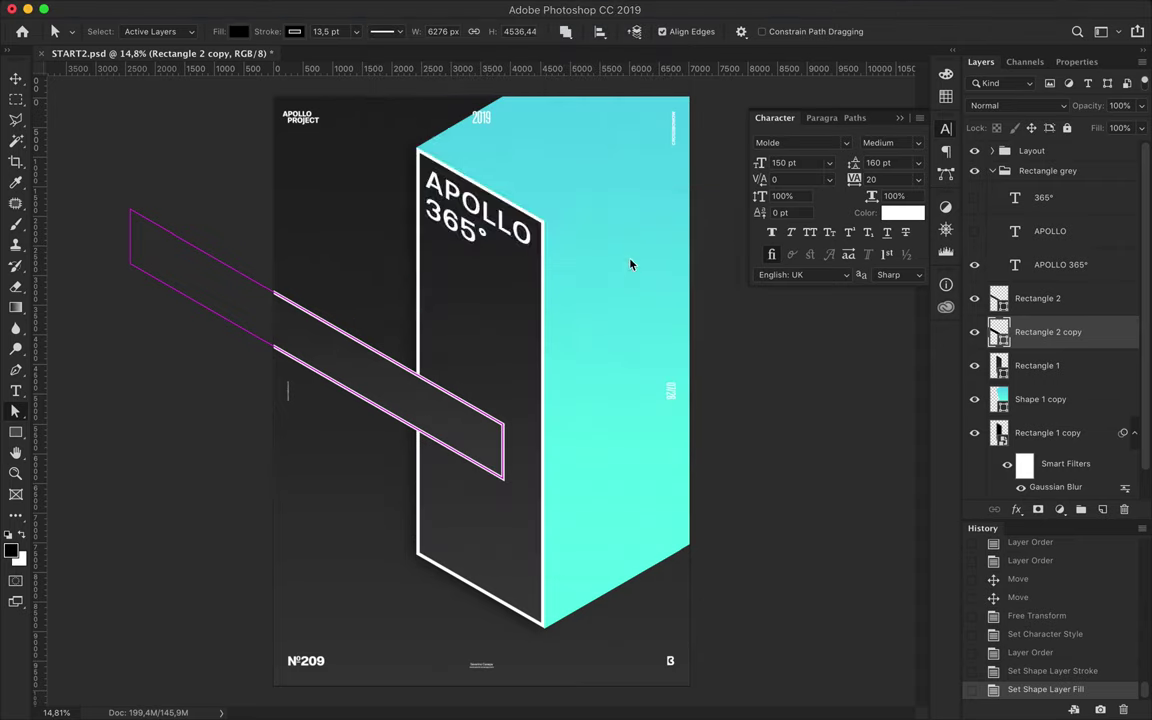
pyautogui.click(660, 249)
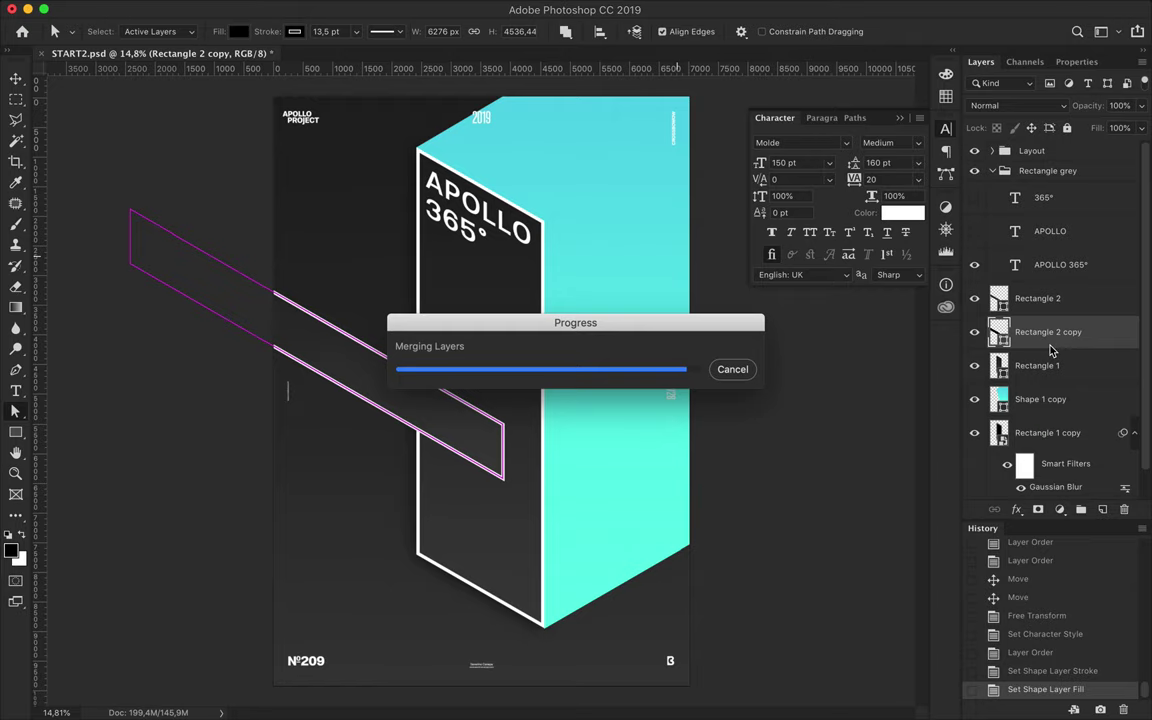
pyautogui.press('Return')
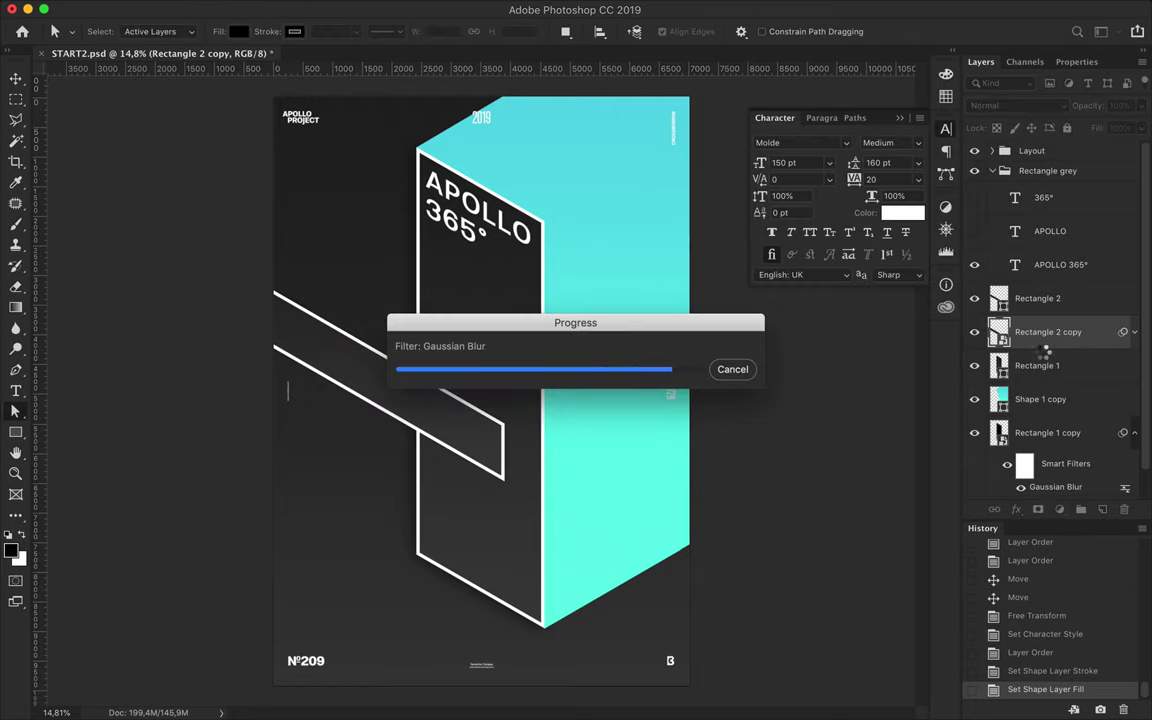
pyautogui.hotkey('ctrl', 'alt', 'g')
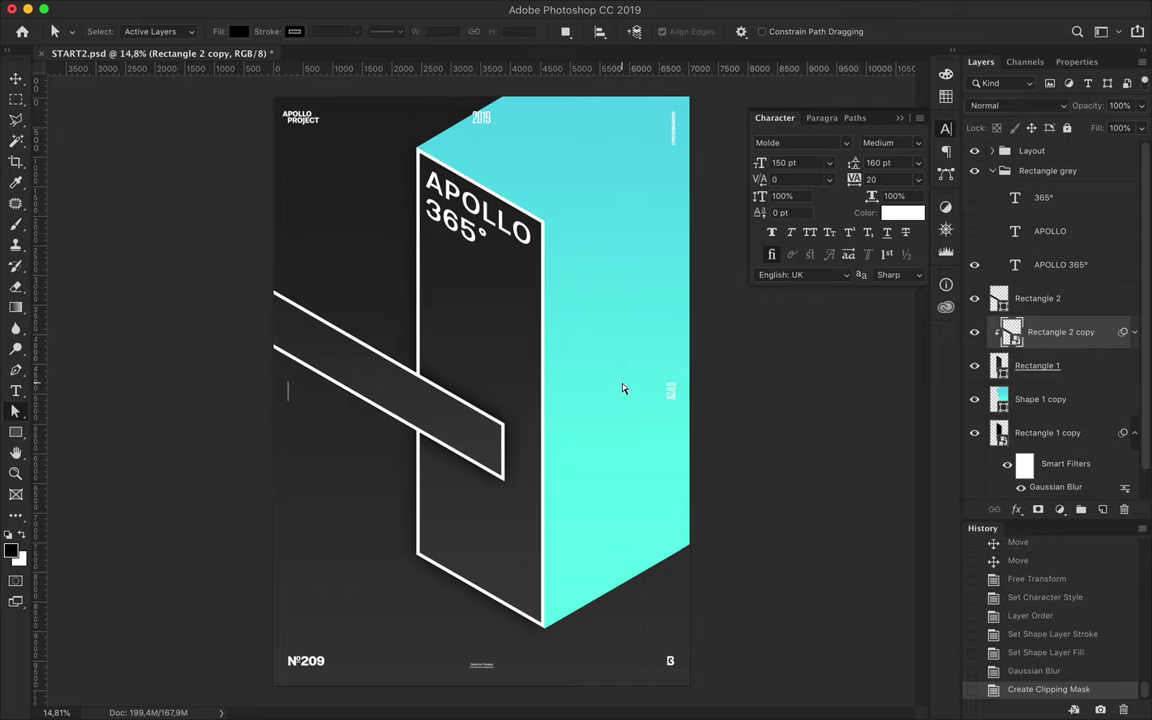
pyautogui.press('v')
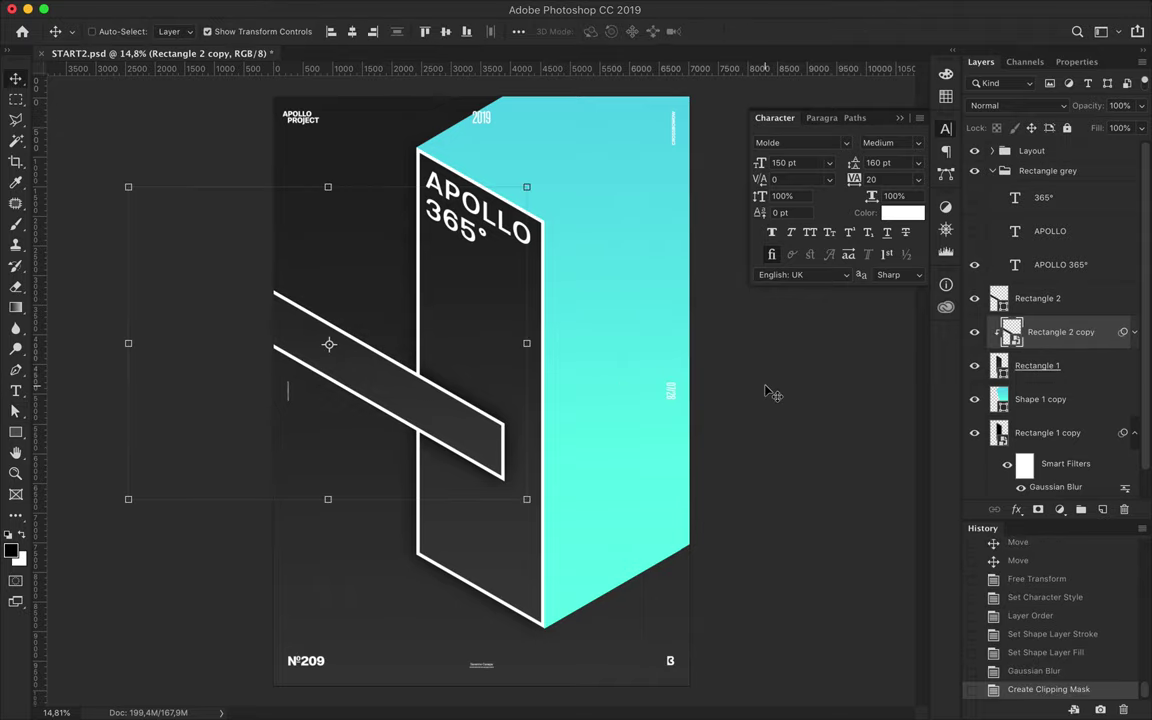
# Draw a black, strokeless triangle with the Pen tool beneath the box's bottom edges.
pyautogui.keyDown('alt'); pyautogui.scroll(3, 480, 585); pyautogui.keyUp('alt')
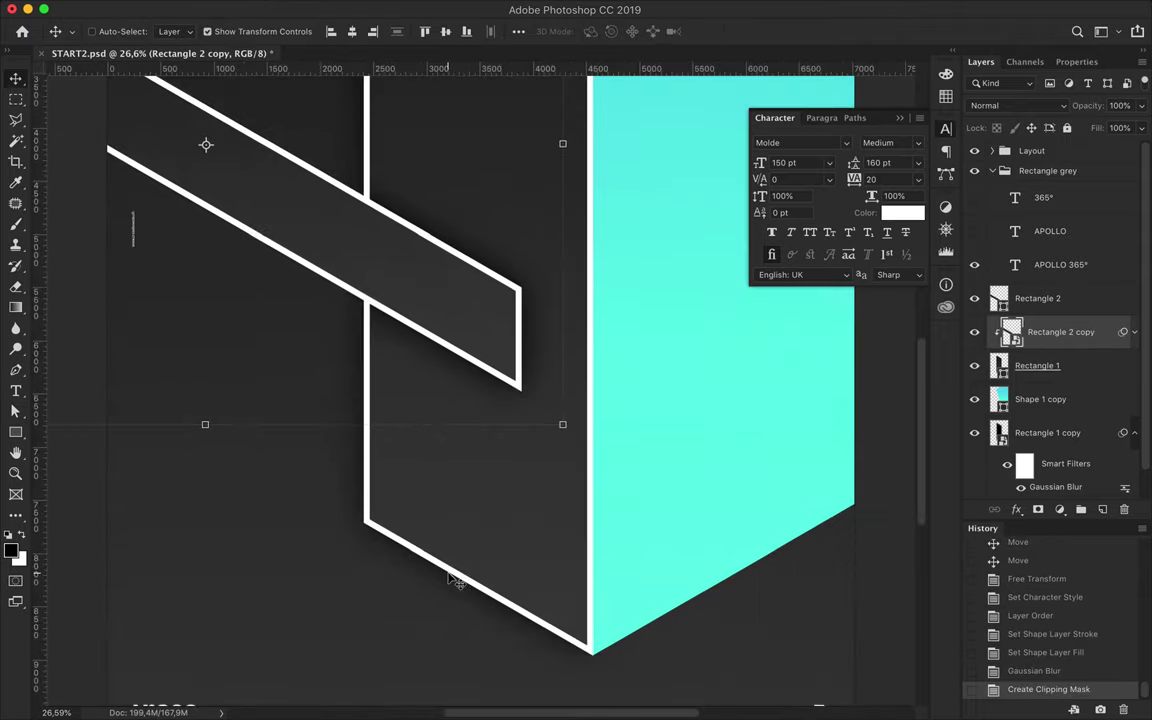
pyautogui.press('p')
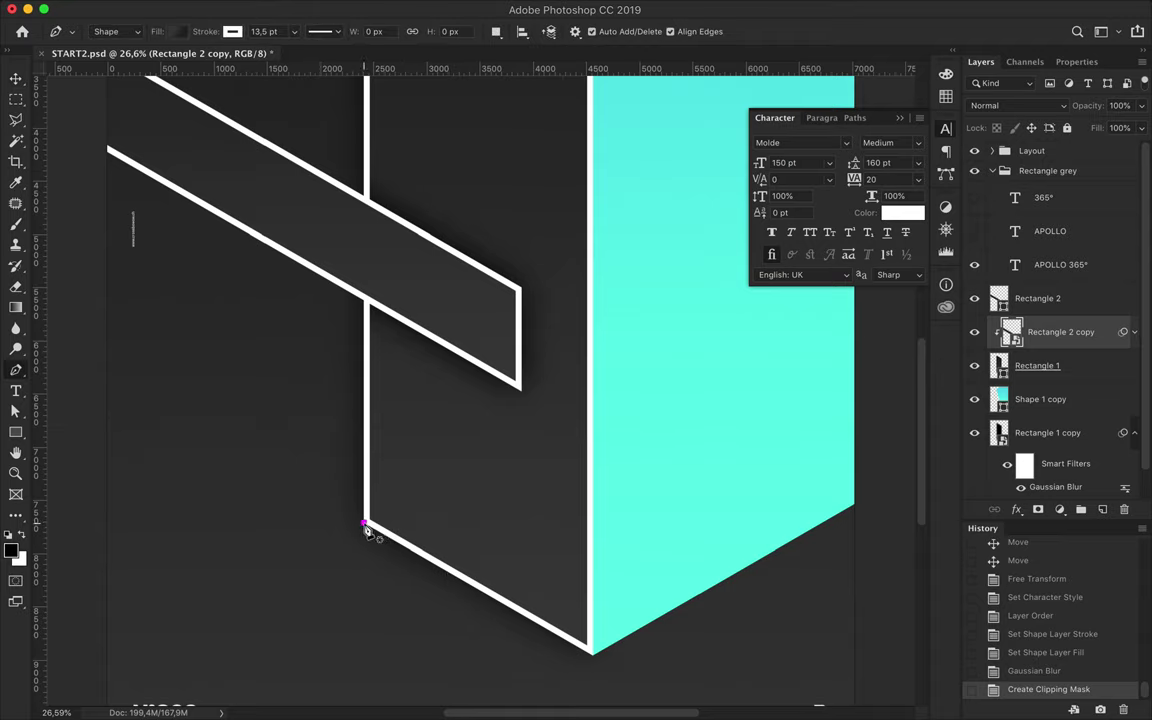
pyautogui.click(366, 524)
pyautogui.click(592, 655)
pyautogui.click(880, 489)
pyautogui.click(366, 524)
pyautogui.click(177, 31)
pyautogui.click(140, 63)
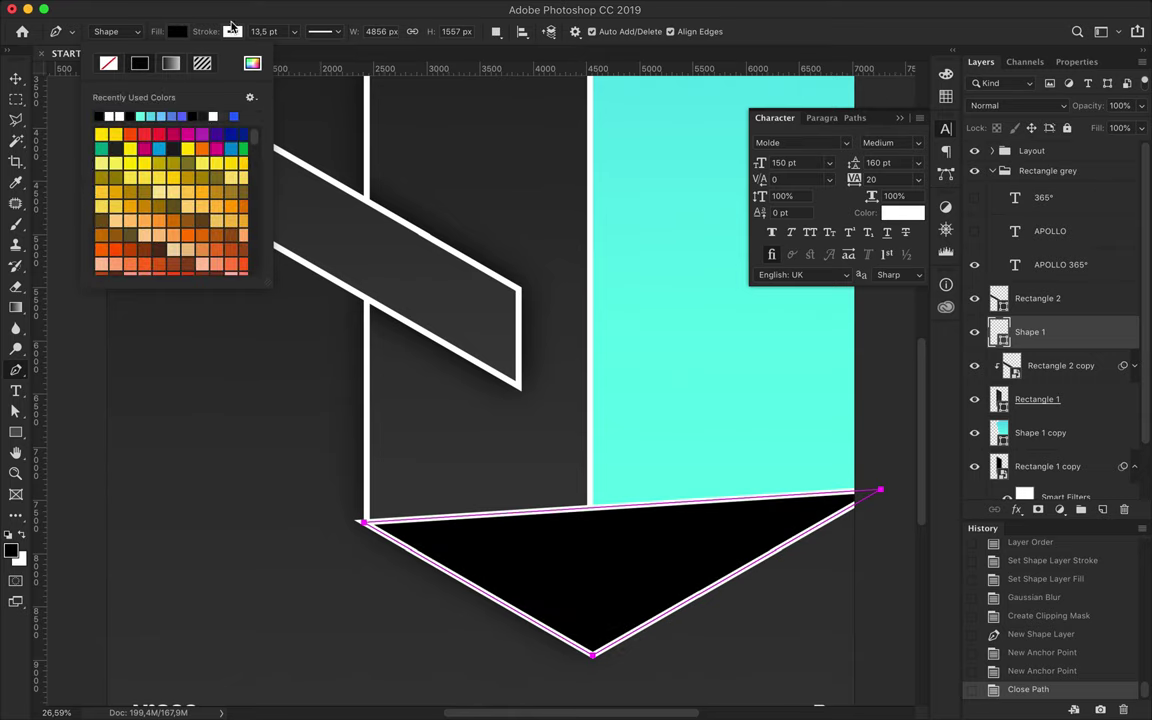
pyautogui.click(232, 31)
pyautogui.click(141, 100)
pyautogui.click(771, 442)
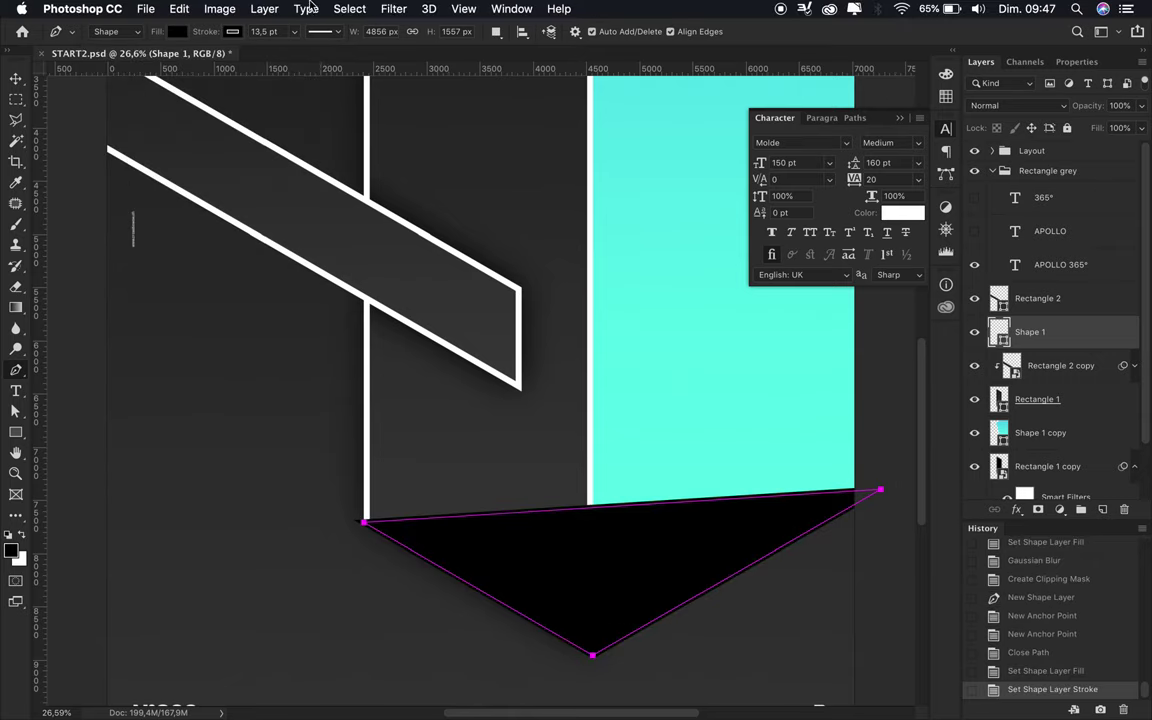
# Apply Gaussian Blur to the triangle as a smart object and move it below Rectangle 1 copy.
pyautogui.click(393, 8)
pyautogui.click(660, 257)
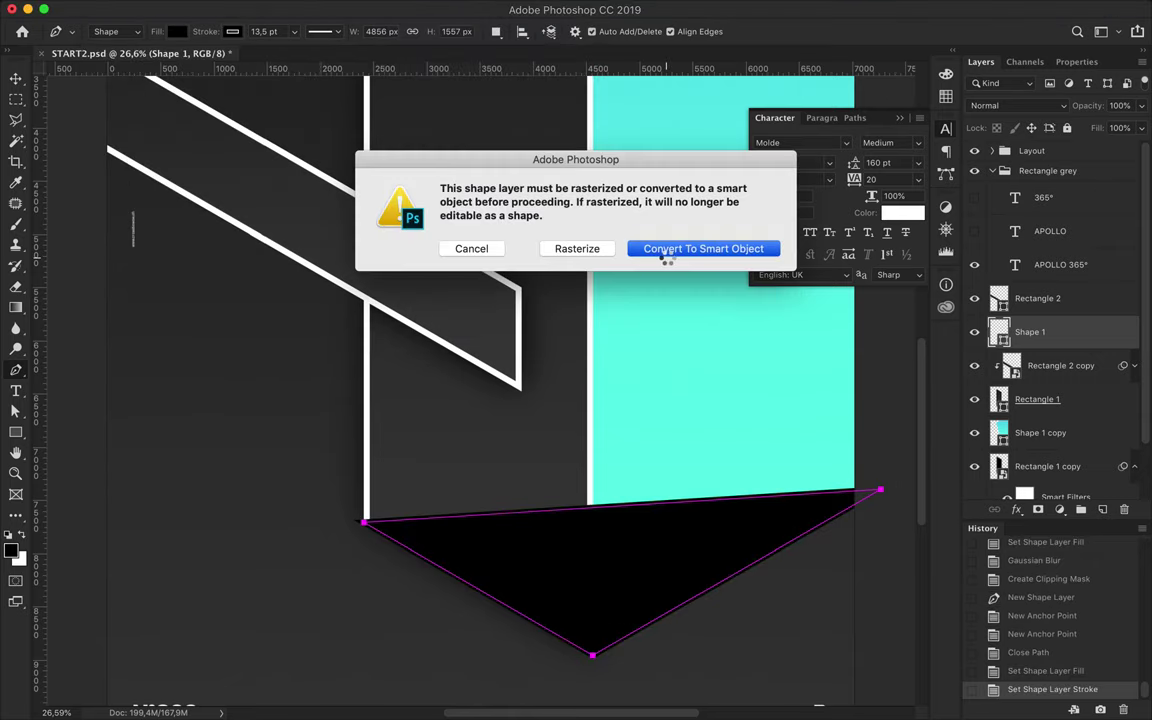
pyautogui.click(666, 249)
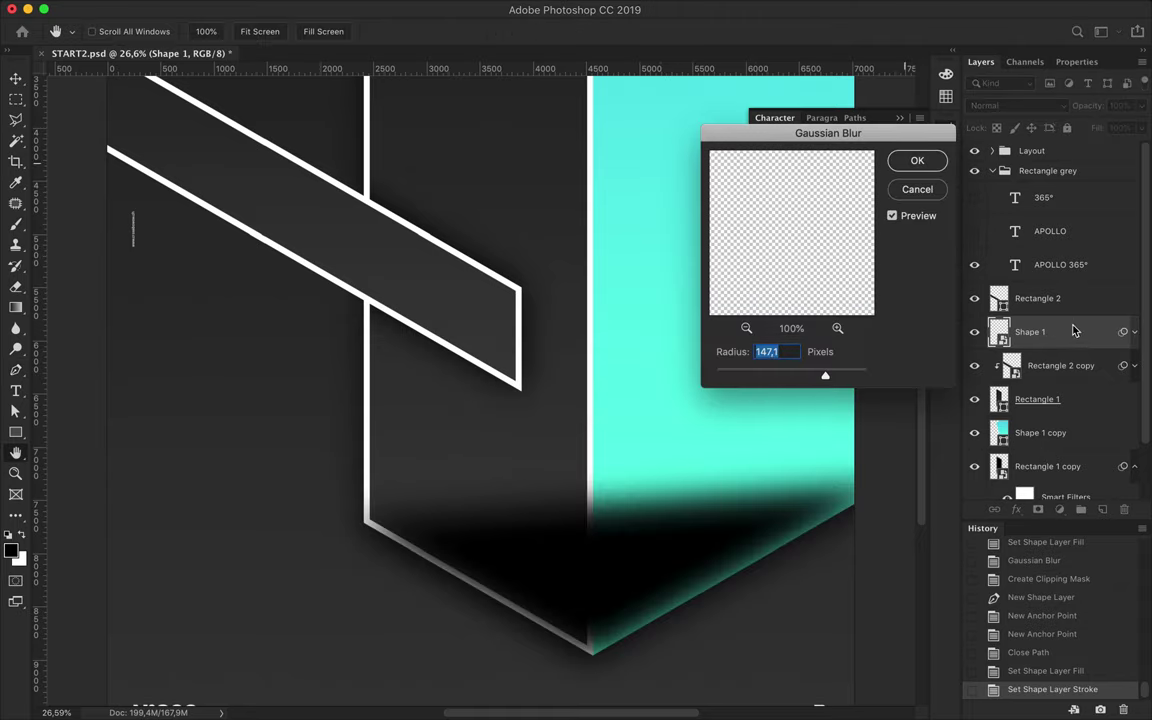
pyautogui.press('Return')
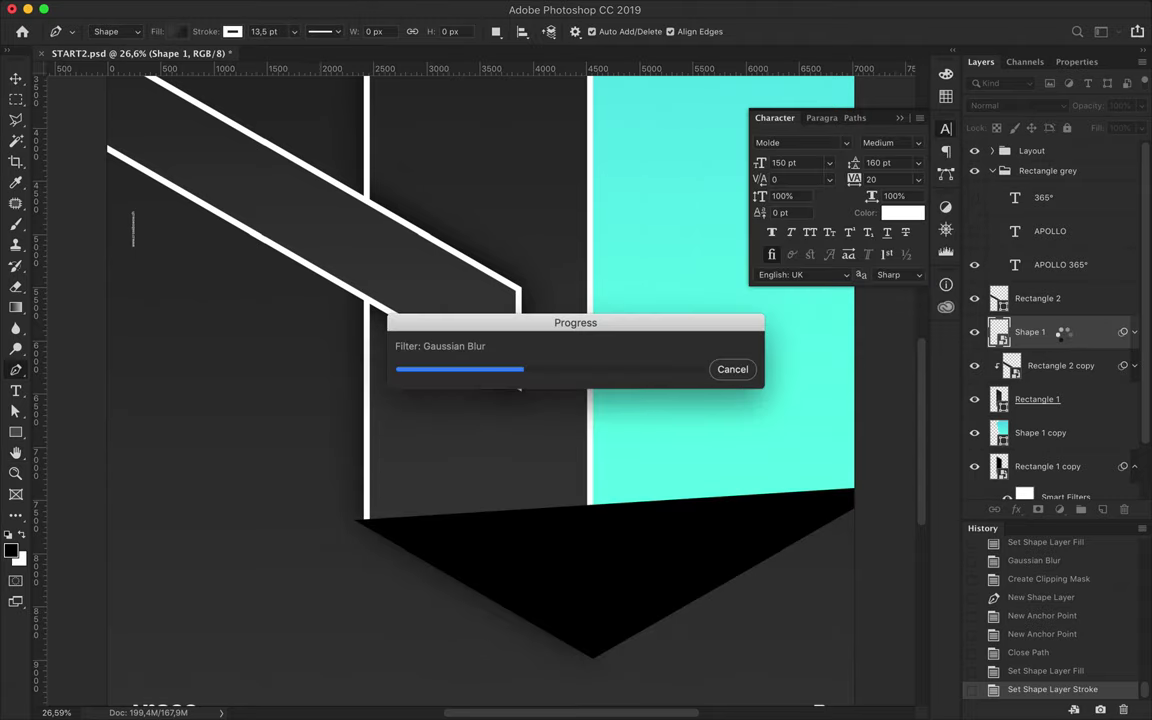
pyautogui.moveTo(1065, 340); pyautogui.dragTo(1066, 416)
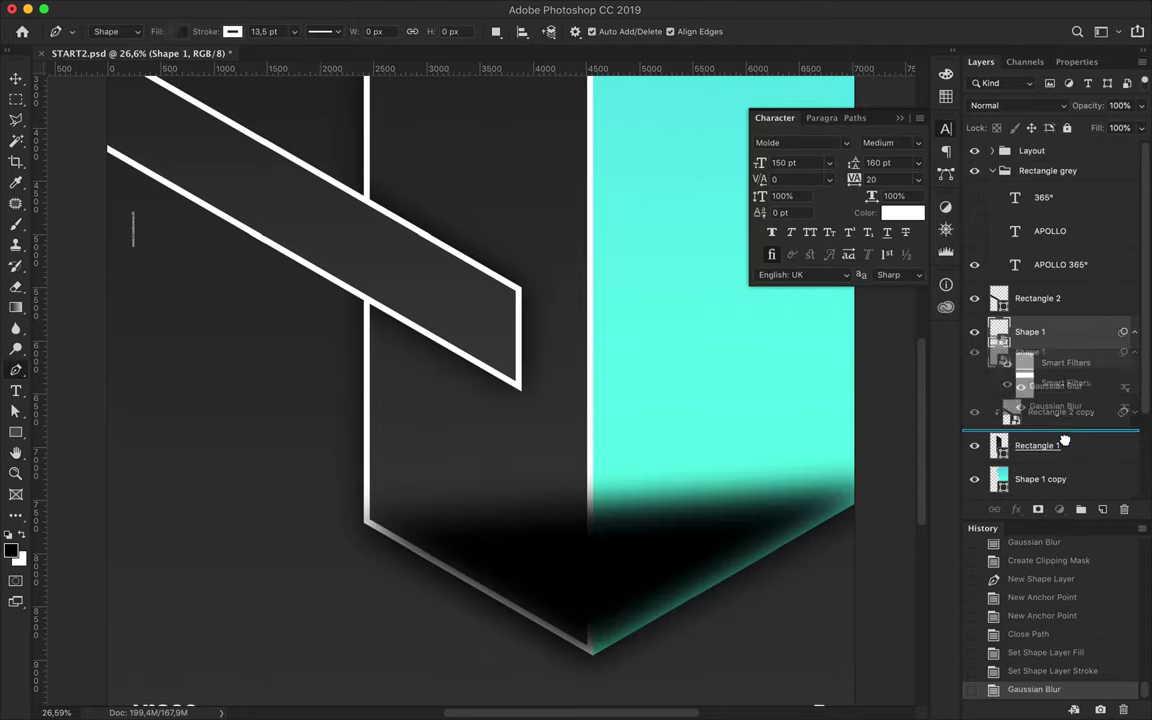
pyautogui.click(1134, 288)
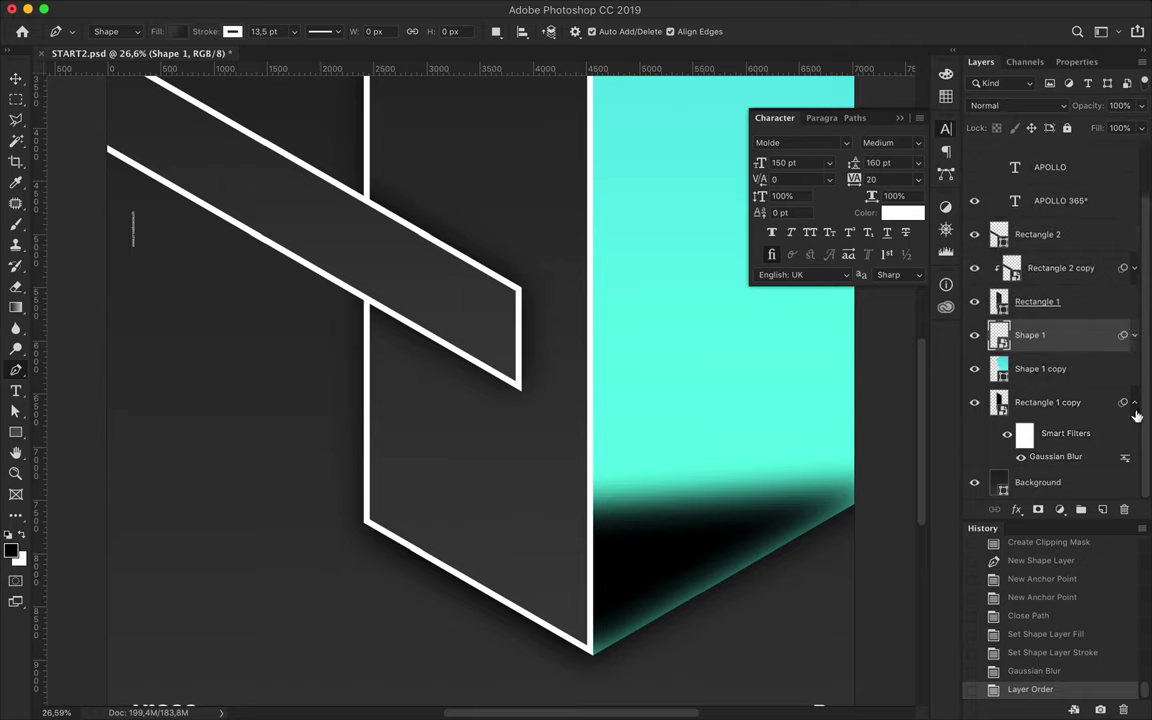
pyautogui.moveTo(1040, 375); pyautogui.dragTo(1062, 457)
pyautogui.scroll(-1, 853, 569)
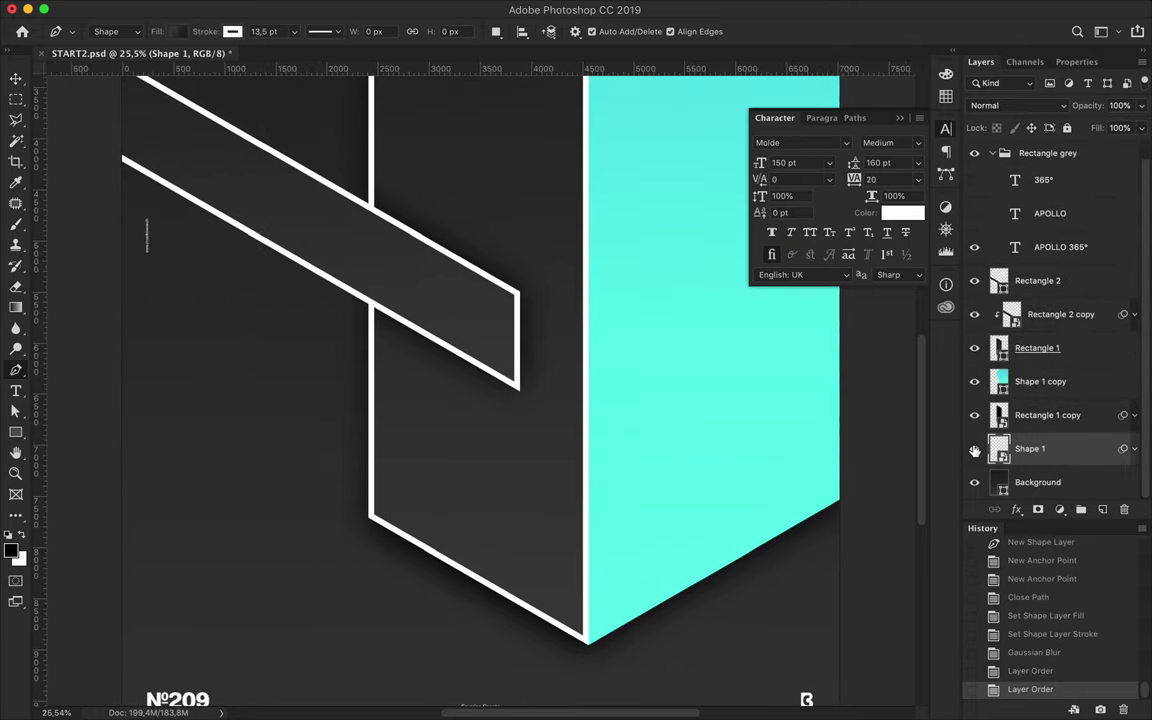
# Lower the shadow's fill to about 78%, delete a stray shape layer, and preview the whole poster.
pyautogui.moveTo(1143, 138); pyautogui.dragTo(1125, 150)
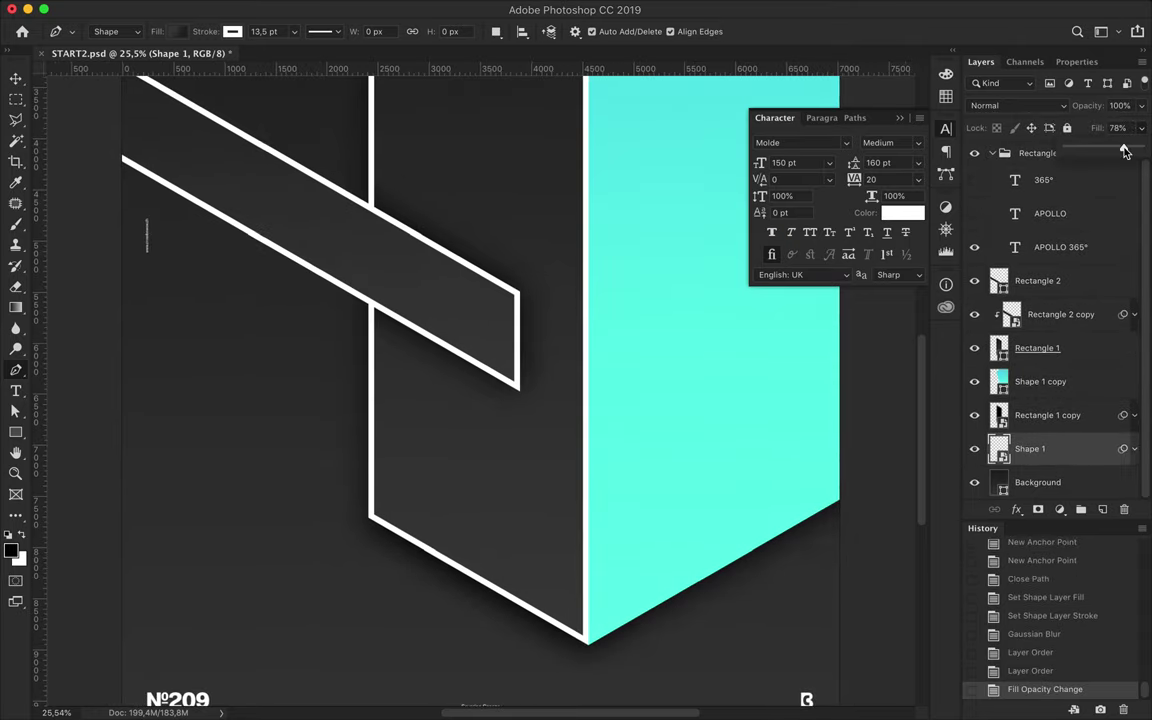
pyautogui.click(858, 515)
pyautogui.press('v')
pyautogui.press('BackSpace')
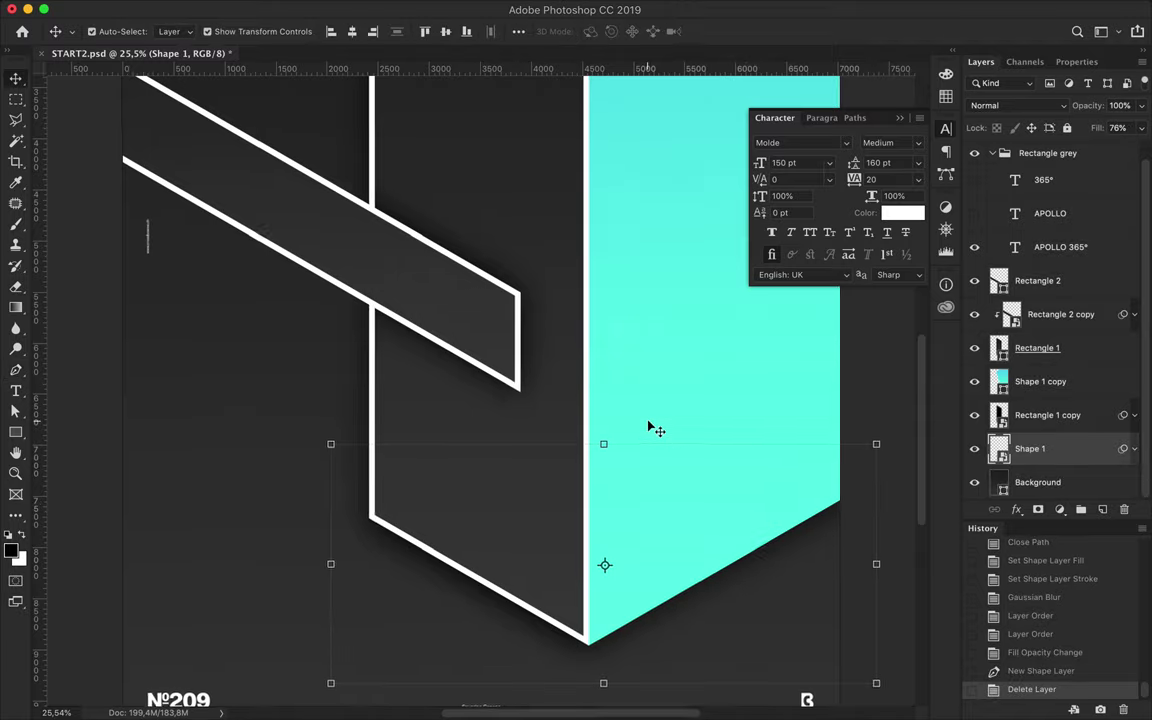
pyautogui.scroll(-3, 650, 428)
pyautogui.press('Tab')
pyautogui.hotkey('ctrl', '0')
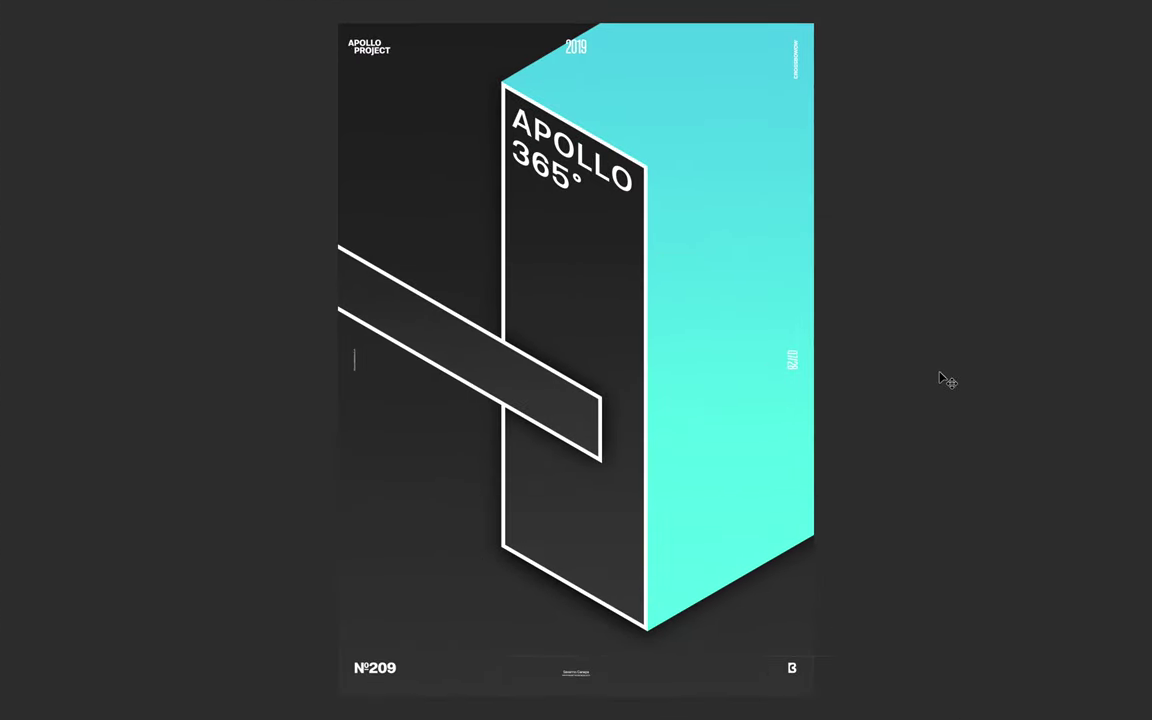
# Scale the APOLLO 365° text down to about 79.29 pt and set its tracking to 0.
pyautogui.hotkey('ctrl', 't')
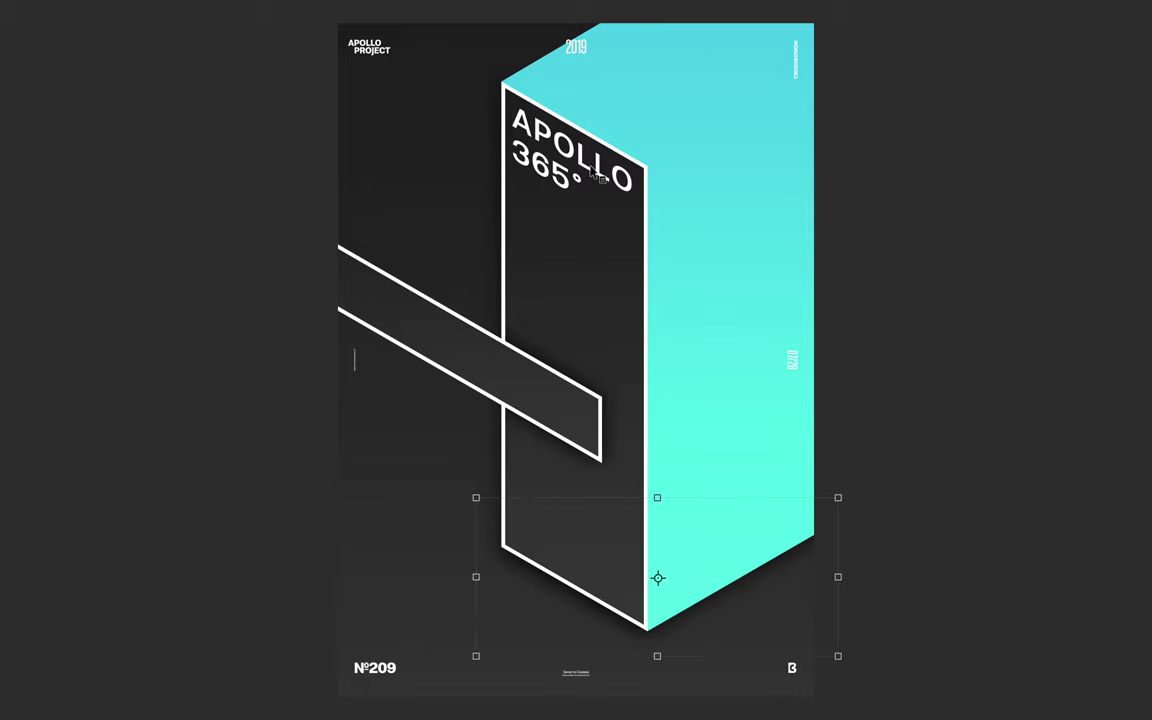
pyautogui.moveTo(635, 231)
pyautogui.mouseDown()
pyautogui.moveTo(598, 197)
pyautogui.moveTo(592, 118)
pyautogui.mouseUp()
pyautogui.press('Tab')
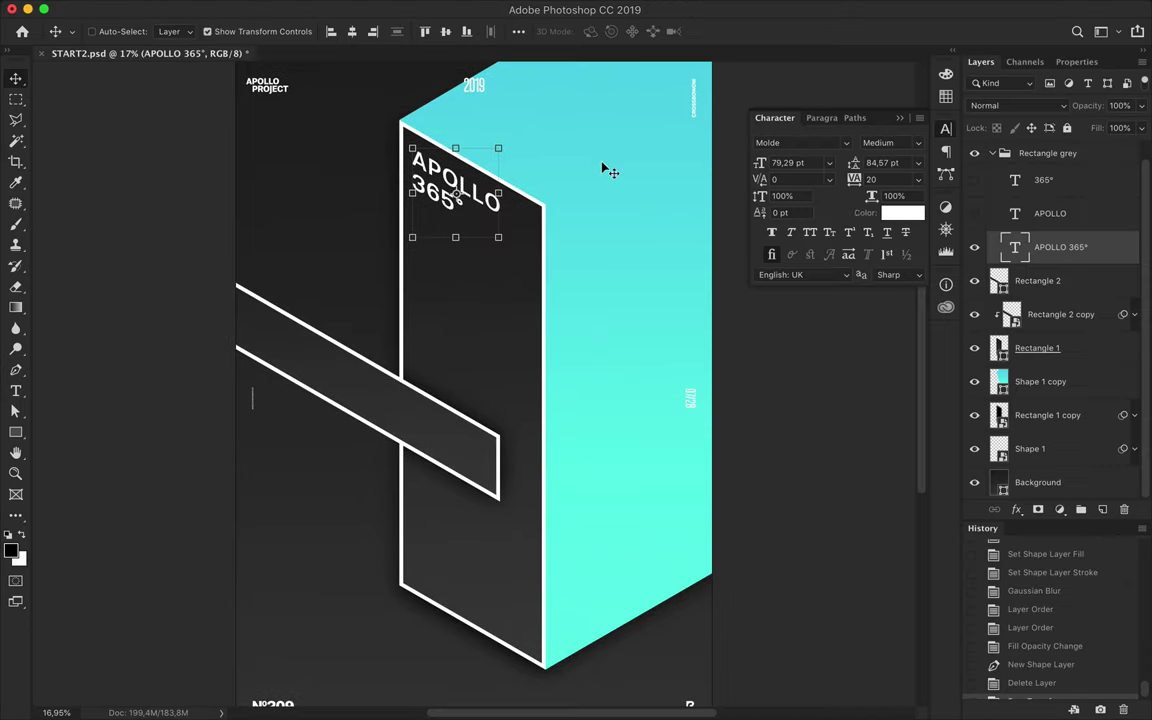
pyautogui.write('0')
pyautogui.press('Return')
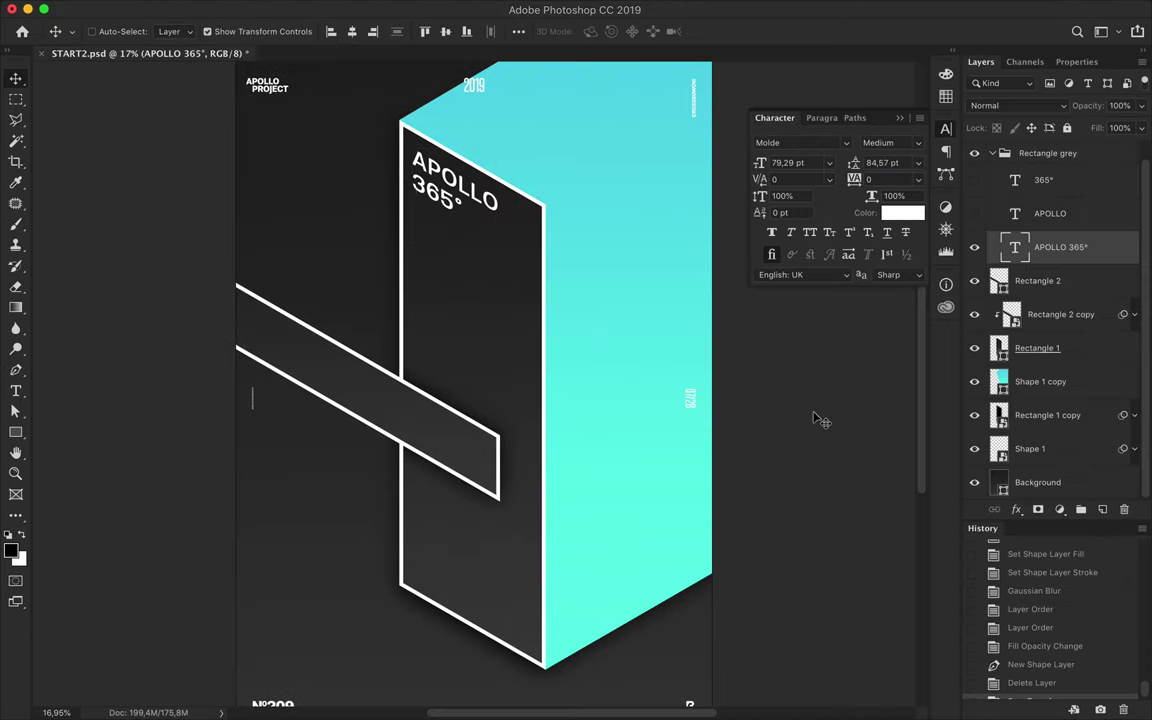
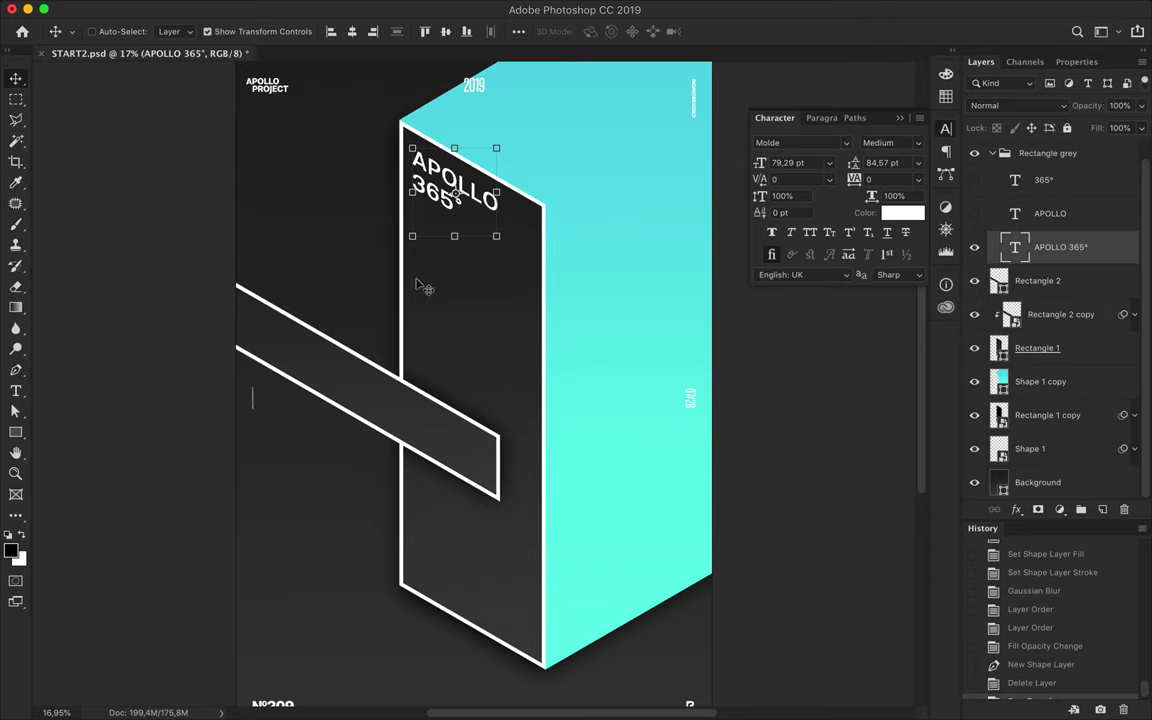
# Draw a thin horizontal rectangle over the tower with white fill and no stroke.
pyautogui.moveTo(378, 265)
pyautogui.mouseDown()
pyautogui.moveTo(411, 290)
pyautogui.moveTo(487, 279)
pyautogui.mouseUp()
pyautogui.hotkey('ctrl', 'z')
pyautogui.press('u')
pyautogui.click(232, 31)
pyautogui.click(170, 63)
pyautogui.click(177, 31)
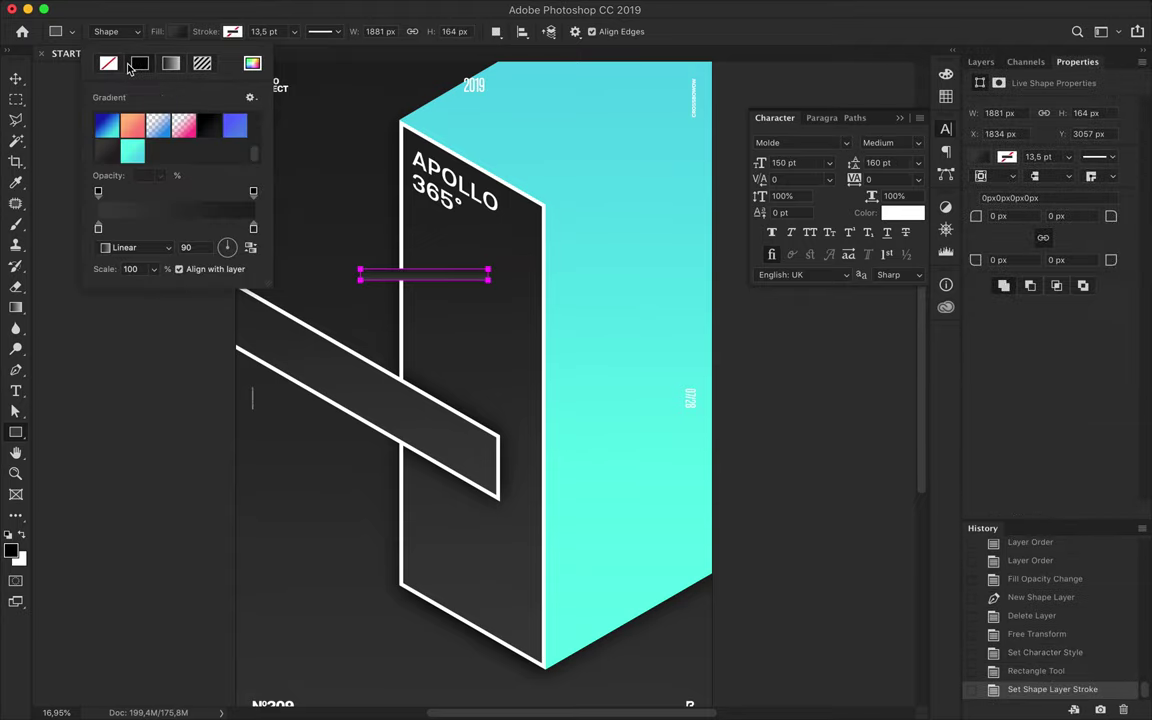
pyautogui.click(139, 63)
# Duplicate the white bar just below the original and halve the copy's height.
pyautogui.press('v')
pyautogui.scroll(3, 476, 290)
pyautogui.scroll(3, 476, 300)
pyautogui.moveTo(455, 326); pyautogui.dragTo(463, 355)
pyautogui.hotkey('ctrl', 't')
pyautogui.moveTo(393, 334)
pyautogui.mouseDown()
pyautogui.moveTo(394, 360)
pyautogui.moveTo(374, 289)
pyautogui.mouseUp()
pyautogui.press('Return')
# Add more white bar copies at varying heights, ending with a thin bar at the bottom.
pyautogui.hotkey('ctrl', 't')
pyautogui.press('Return')
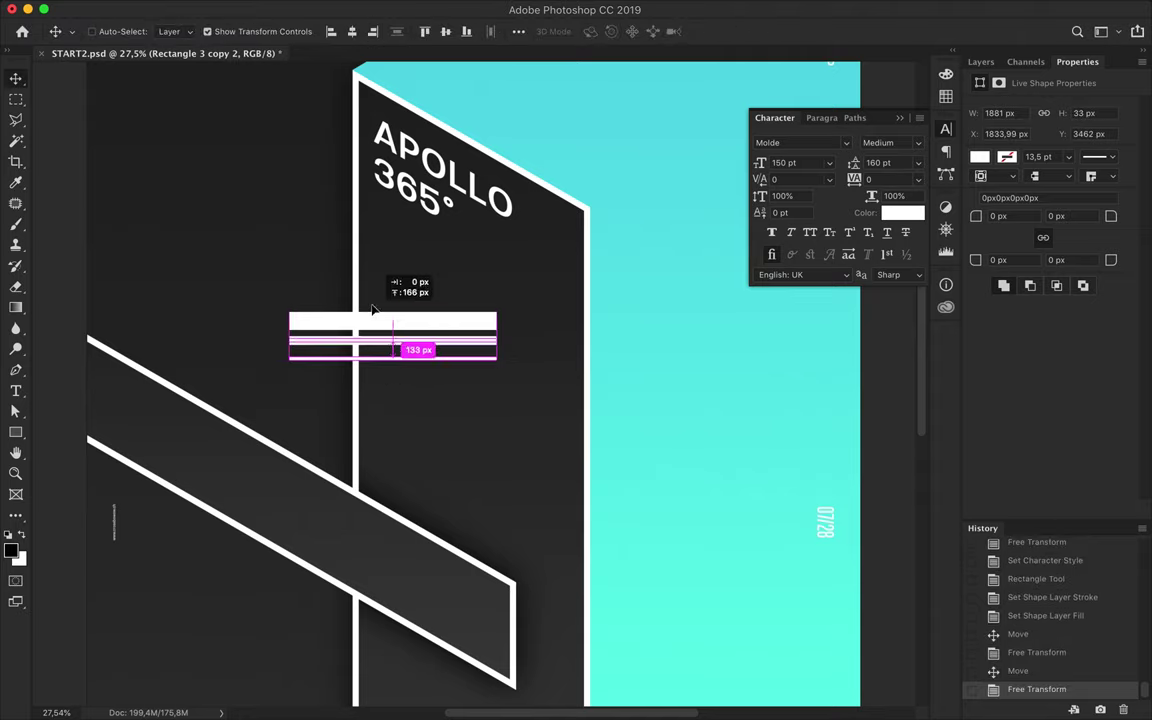
pyautogui.moveTo(386, 339)
pyautogui.mouseDown()
pyautogui.moveTo(391, 378)
pyautogui.moveTo(374, 404)
pyautogui.moveTo(390, 362)
pyautogui.mouseUp()
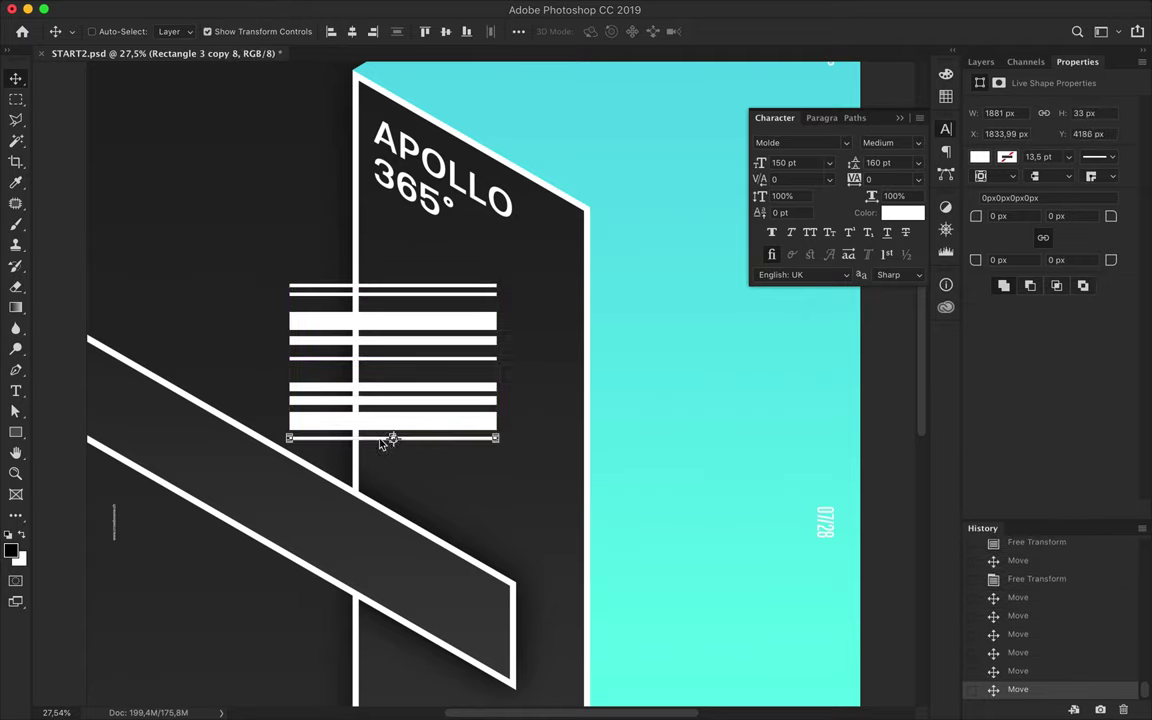
pyautogui.moveTo(380, 441); pyautogui.dragTo(390, 450)
# Select all the stripe layers and group them as Group 1.
pyautogui.press('F7')
pyautogui.scroll(-1, 1050, 300)
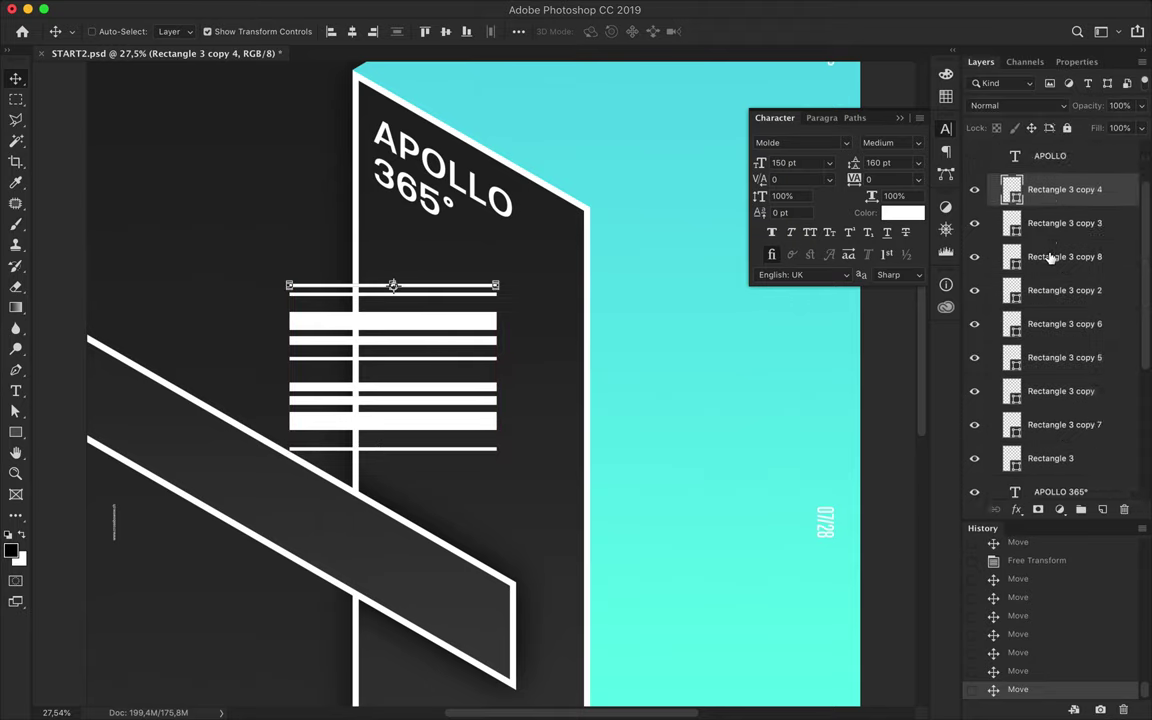
pyautogui.keyDown('shift'); pyautogui.click(1060, 455); pyautogui.keyUp('shift')
pyautogui.hotkey('ctrl', 'g')
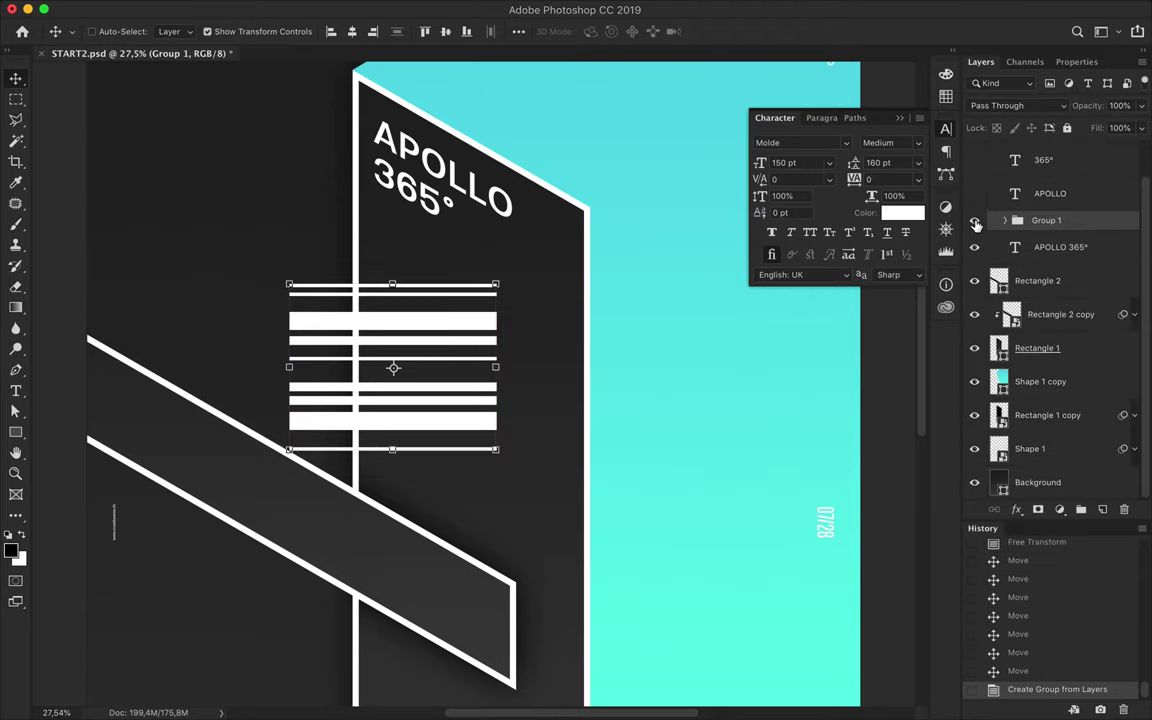
# Skew the stripe group 30° vertically and narrow it to about half width.
pyautogui.hotkey('ctrl', 't')
pyautogui.write('30')
pyautogui.press('Return')
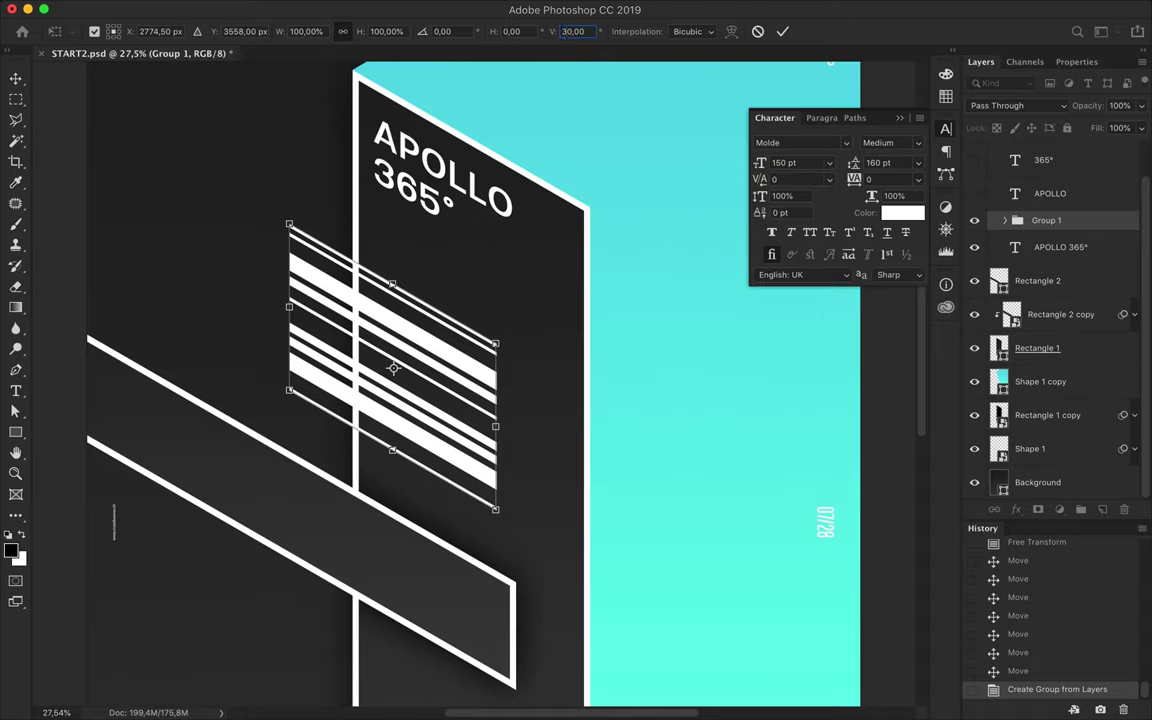
pyautogui.moveTo(289, 307); pyautogui.dragTo(391, 330)
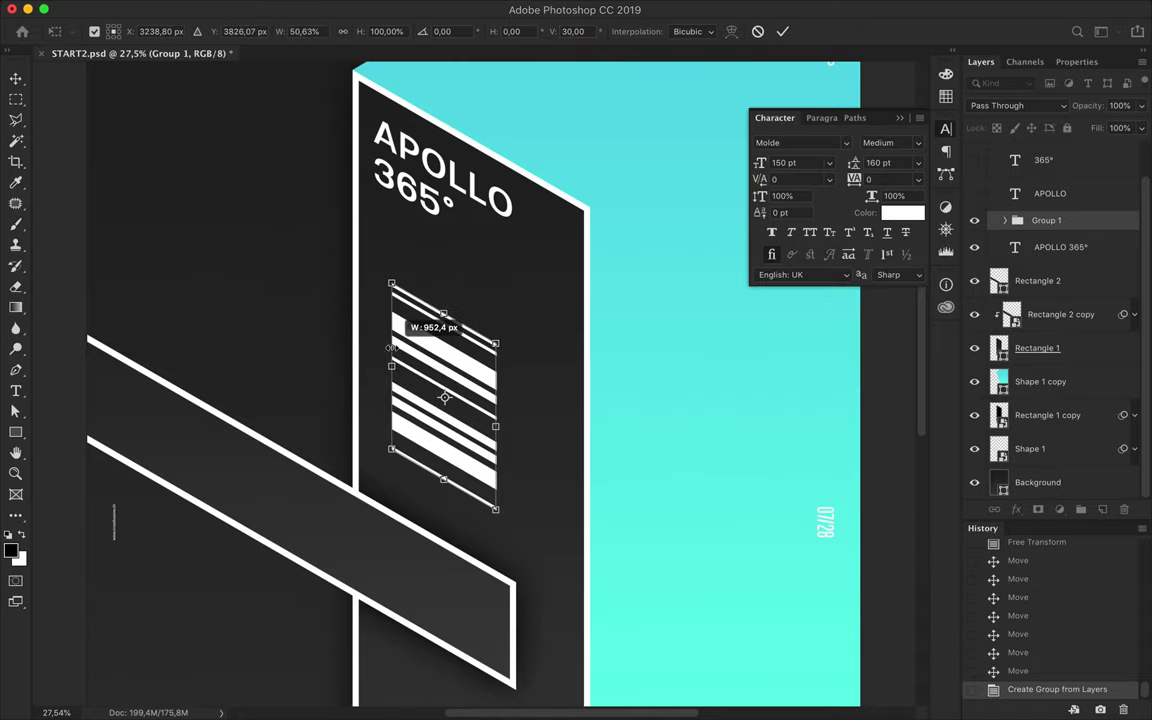
pyautogui.press('Return')
# Move the skewed stripes up beside the APOLLO 365° title and shrink them further.
pyautogui.moveTo(463, 364); pyautogui.dragTo(400, 270)
pyautogui.hotkey('ctrl', 't')
pyautogui.moveTo(432, 415)
pyautogui.mouseDown()
pyautogui.moveTo(350, 258)
pyautogui.moveTo(345, 150)
pyautogui.mouseUp()
pyautogui.press('Return')
pyautogui.scroll(-2, 320, 275)
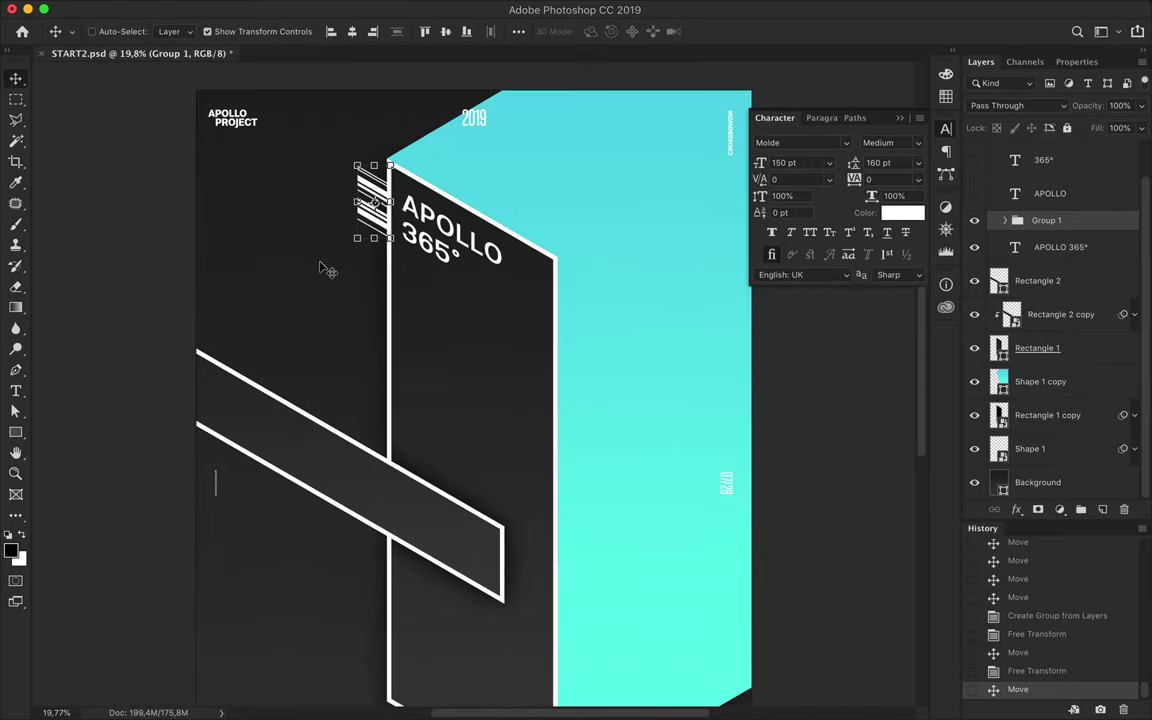
pyautogui.scroll(-1, 320, 275)
pyautogui.scroll(-1, 320, 275)
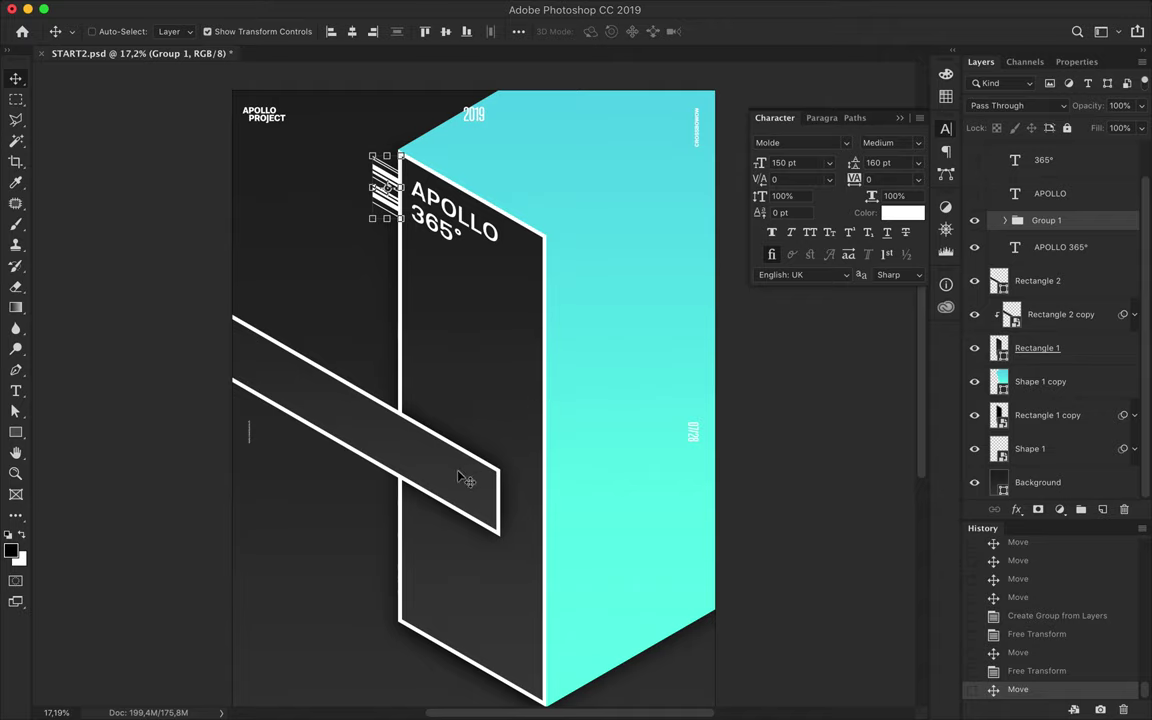
# Duplicate the outlined diagonal bar below the original and clip a shadow copy to it at 75% fill.
pyautogui.moveTo(462, 480); pyautogui.dragTo(447, 494)
pyautogui.click(1058, 352)
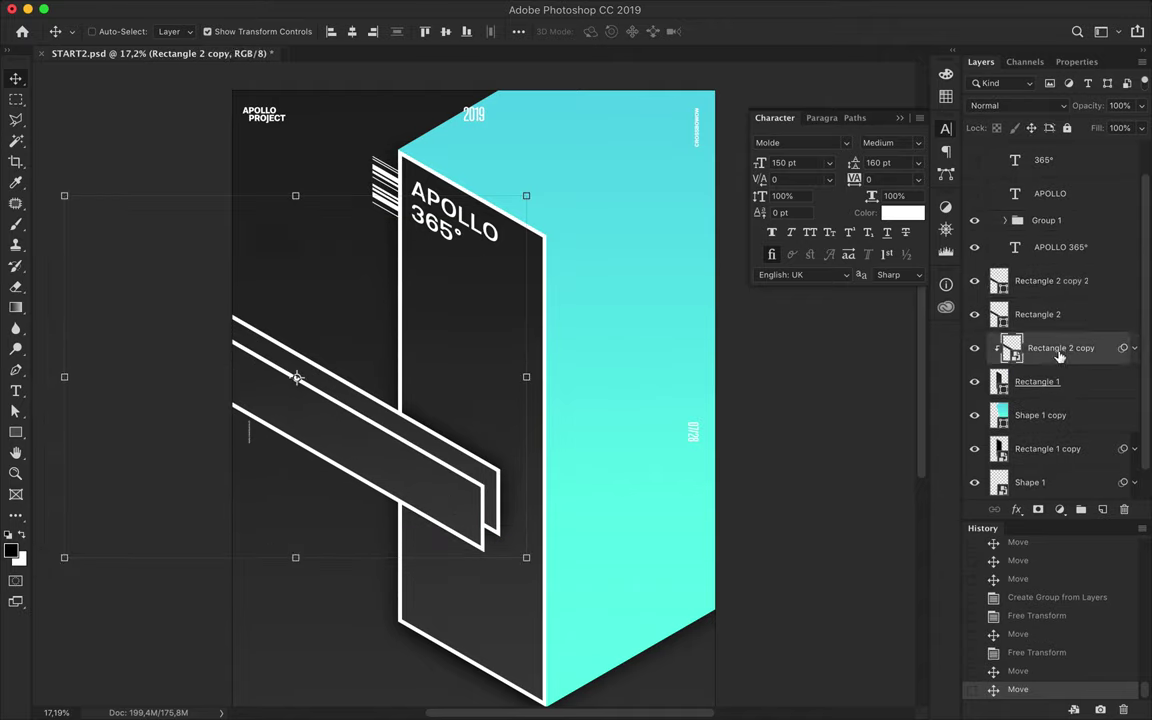
pyautogui.moveTo(1058, 357); pyautogui.dragTo(1043, 325)
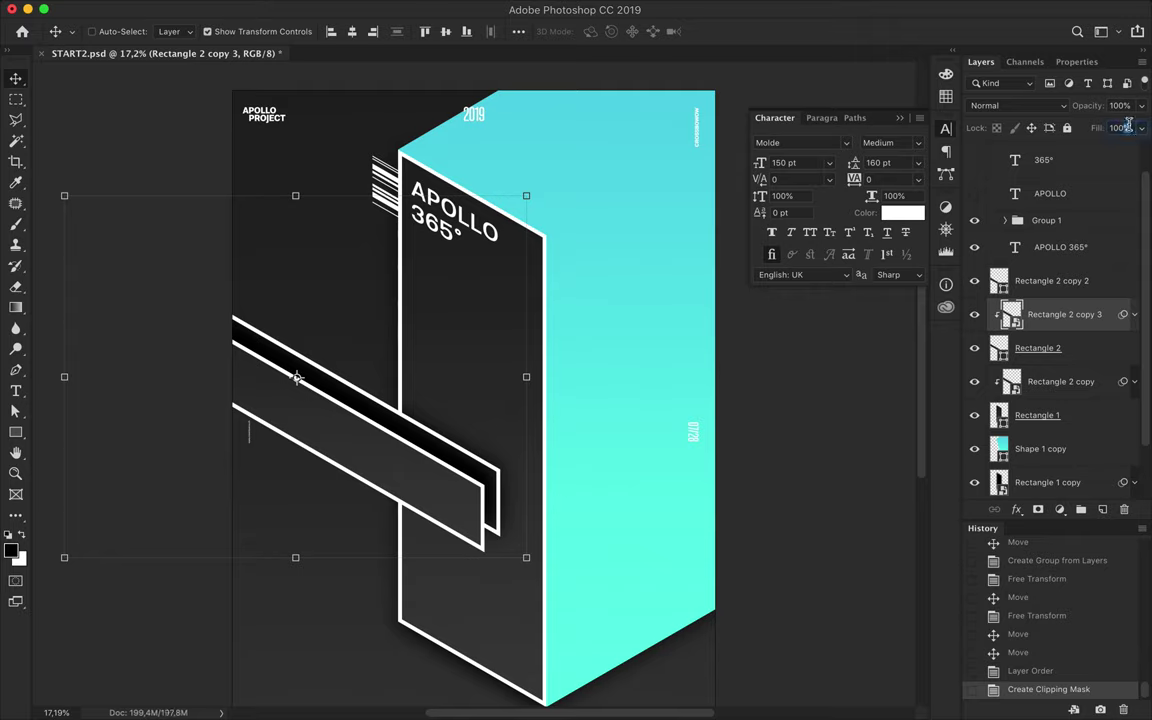
pyautogui.write('75')
pyautogui.press('Return')
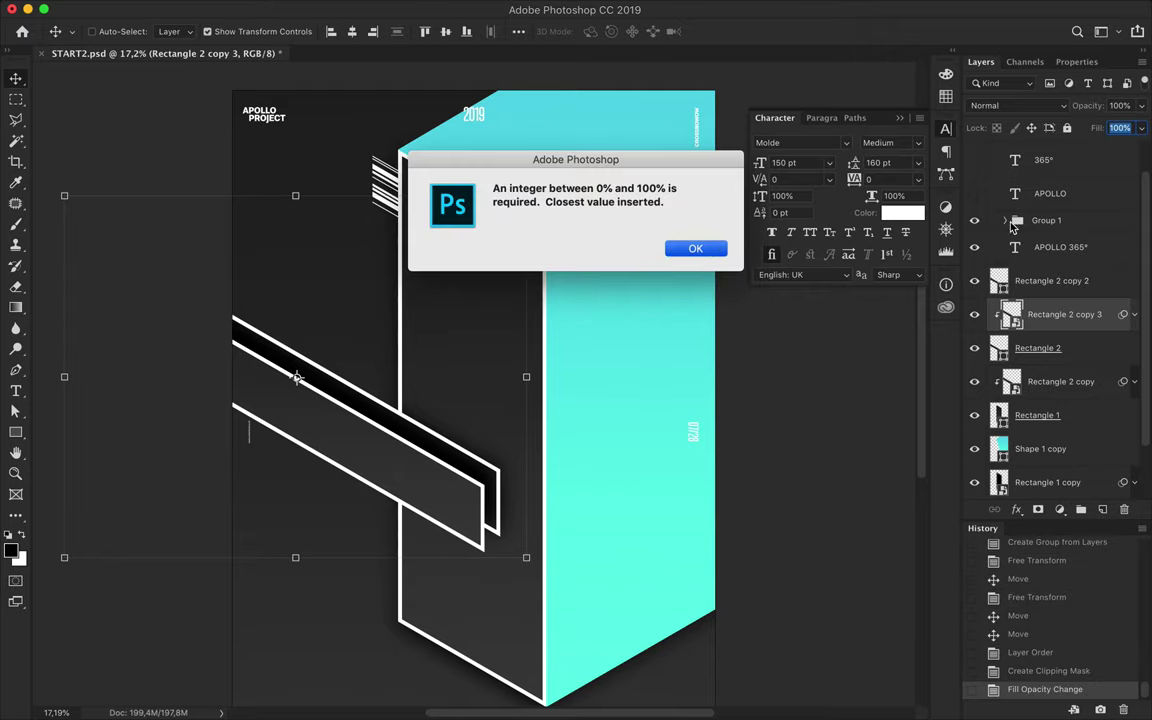
pyautogui.press('Return')
# Reposition the clipped shadow inside the new bar and nudge the striped group up slightly.
pyautogui.moveTo(446, 454); pyautogui.dragTo(423, 487)
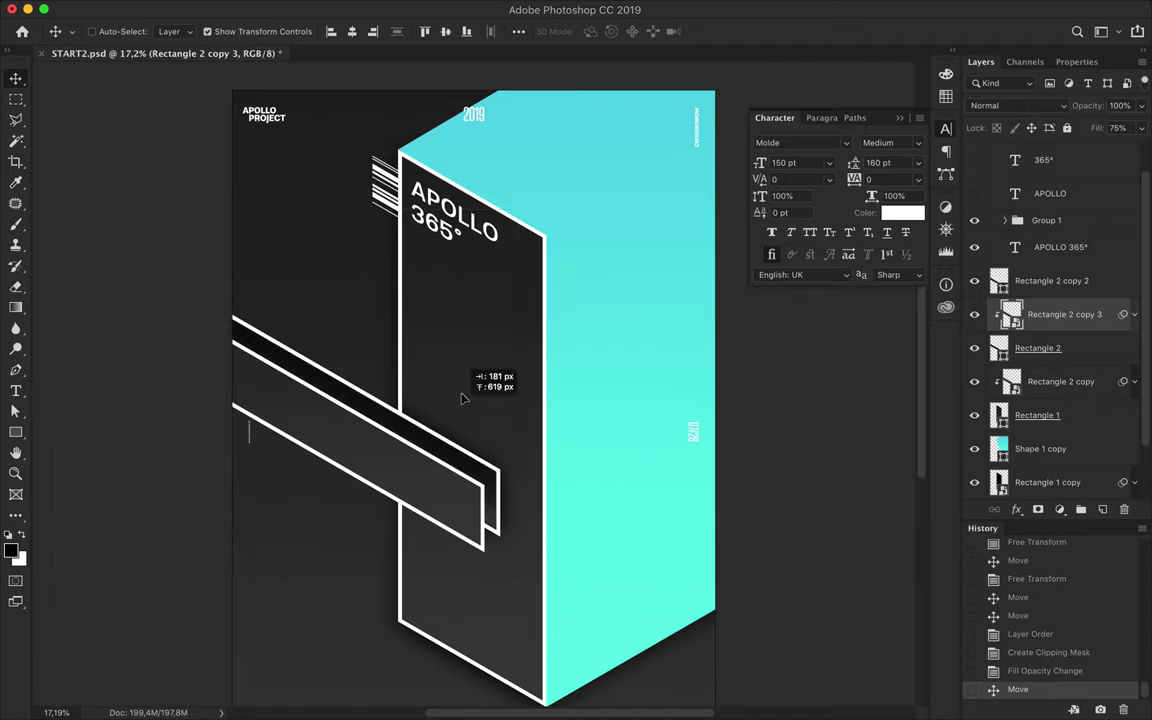
pyautogui.hotkey('ctrl', 'z')
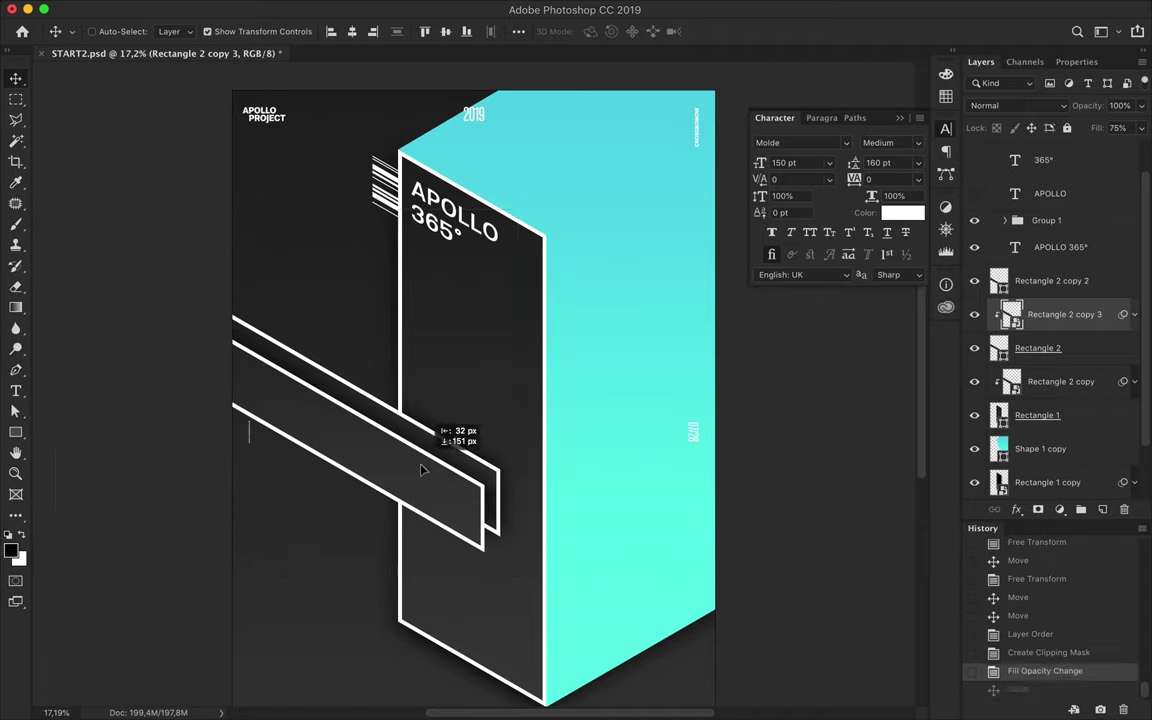
pyautogui.moveTo(423, 487)
pyautogui.mouseDown()
pyautogui.moveTo(418, 463)
pyautogui.moveTo(428, 466)
pyautogui.mouseUp()
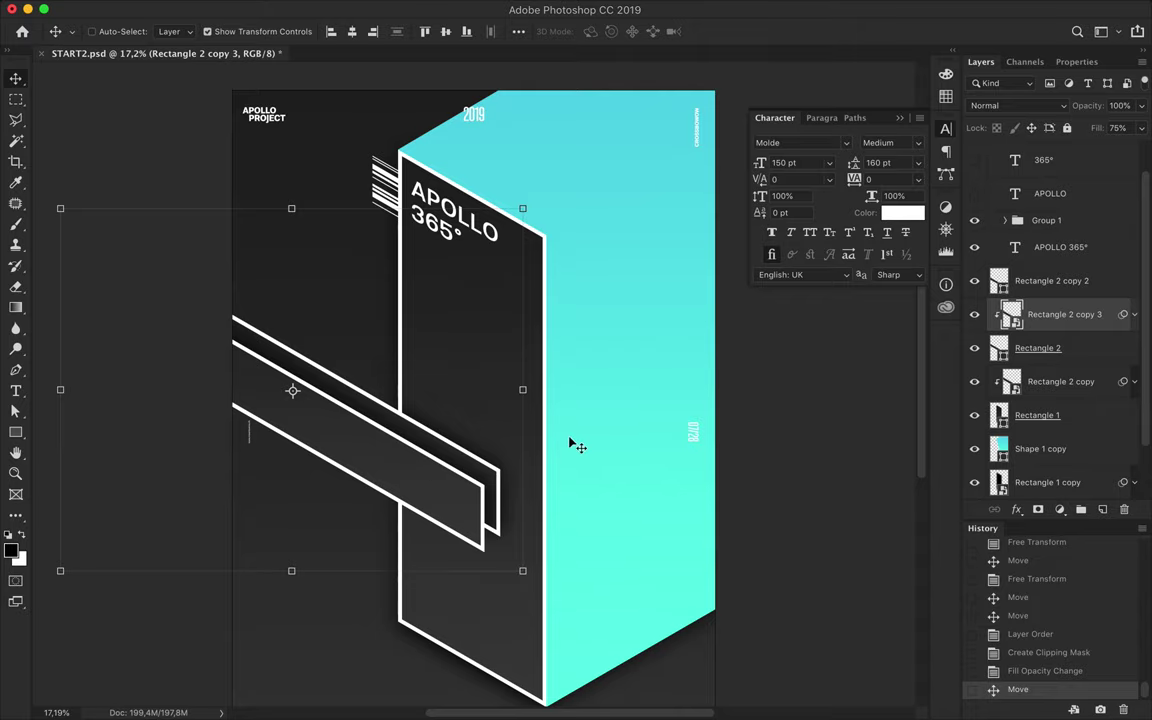
pyautogui.scroll(-2, 573, 445)
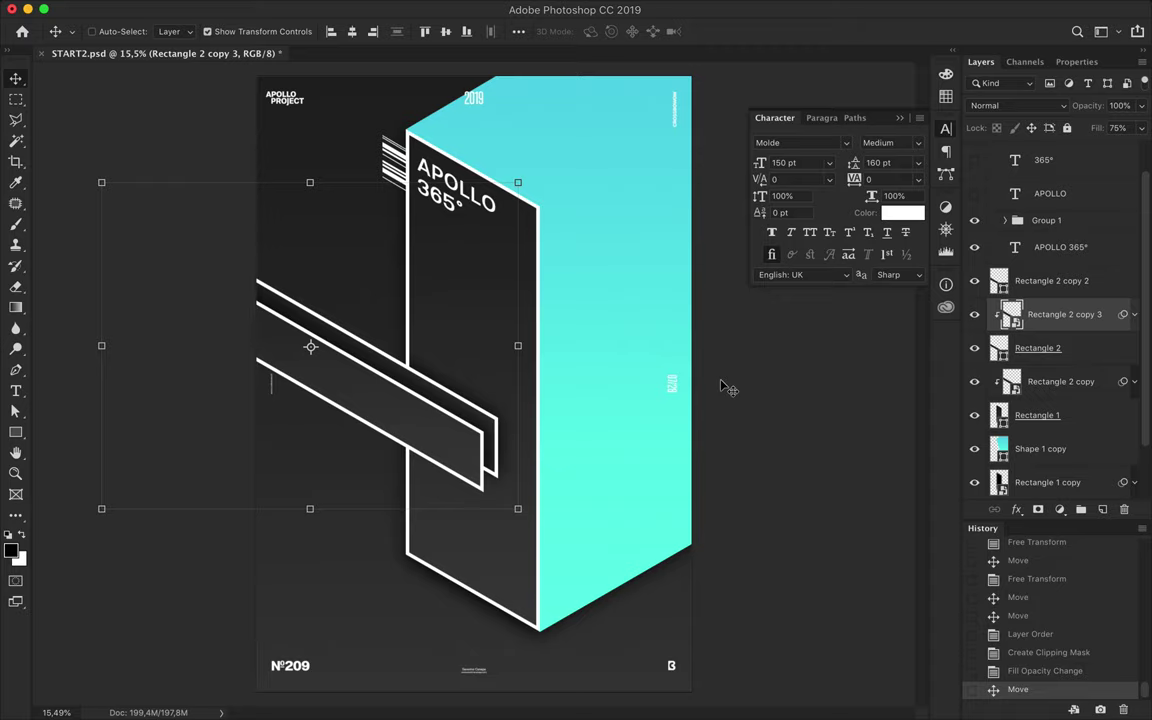
pyautogui.click(360, 149)
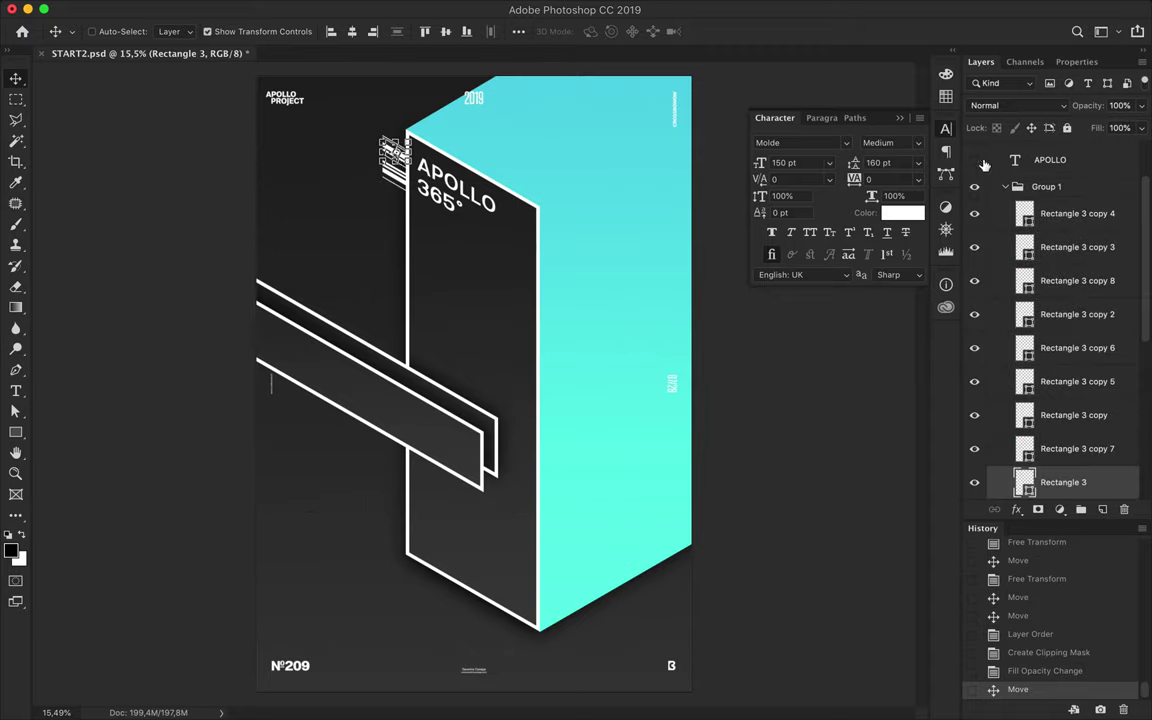
pyautogui.click(344, 125)
pyautogui.press('Up')
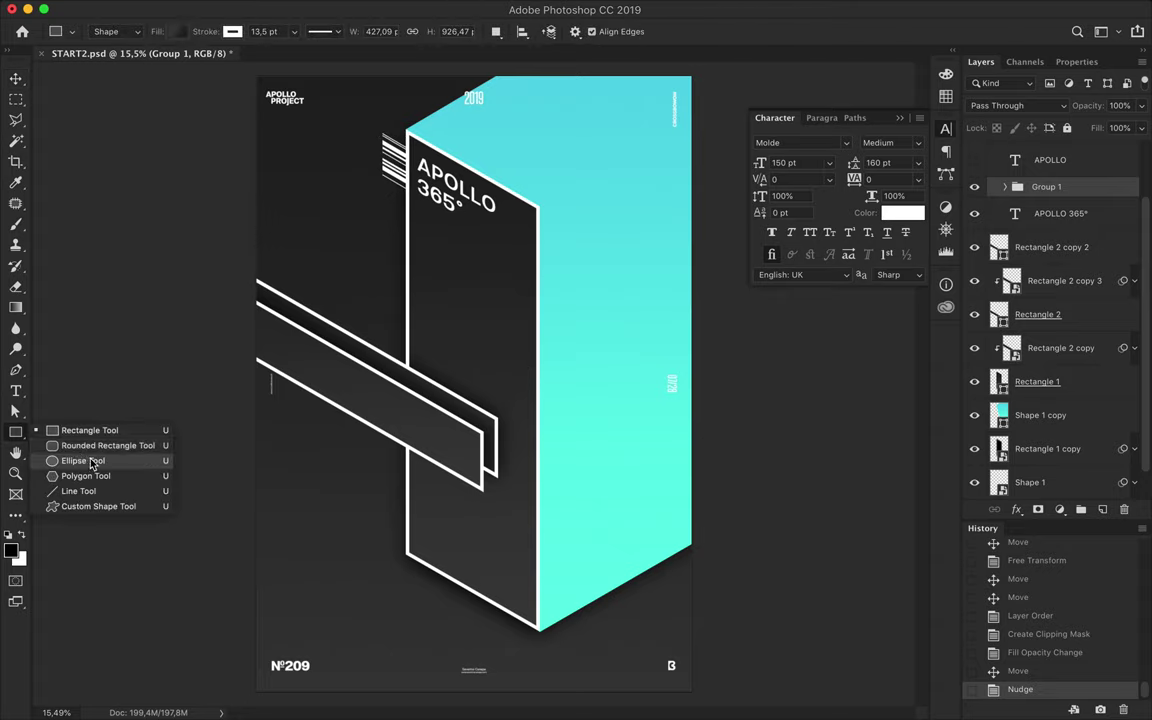
# Draw a circle over the diagonal bars with no fill and a cyan outline.
pyautogui.moveTo(16, 432); pyautogui.dragTo(82, 412)
pyautogui.click(177, 31)
pyautogui.click(159, 57)
pyautogui.click(232, 31)
pyautogui.click(185, 154)
pyautogui.moveTo(398, 345); pyautogui.dragTo(492, 415)
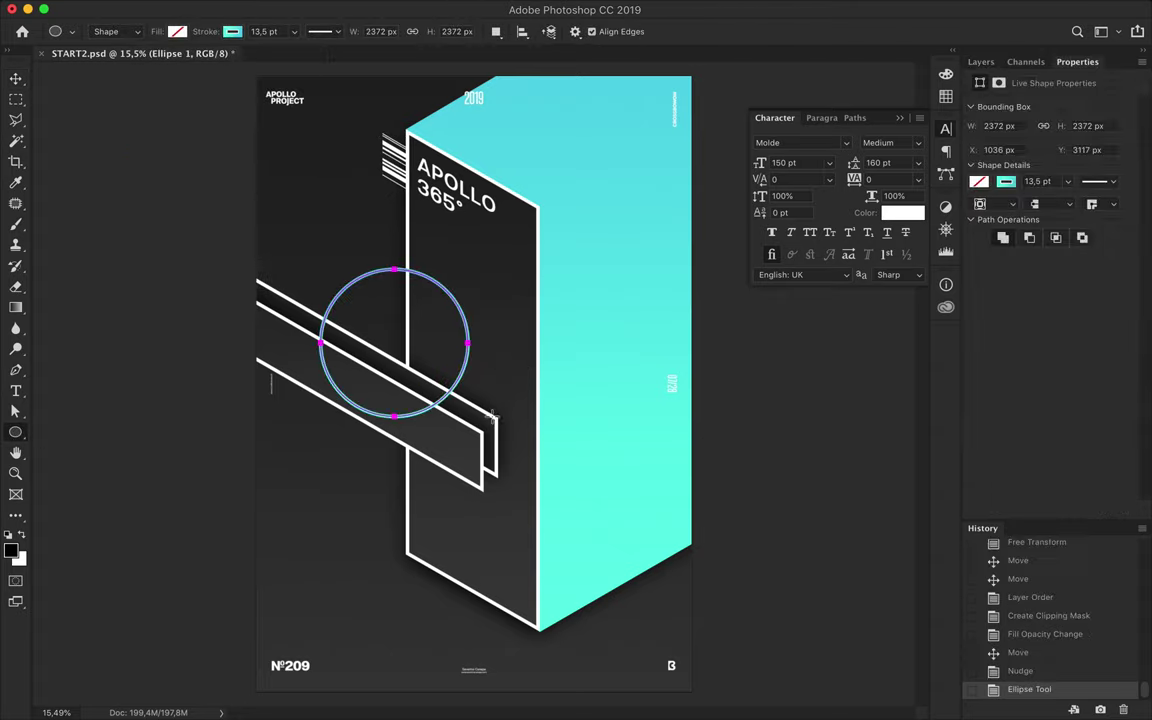
# Thicken the circle's outline to 23,5 pt and shift it down-right over the bars.
pyautogui.press('a')
pyautogui.click(300, 31)
pyautogui.write('23,5')
pyautogui.press('Return')
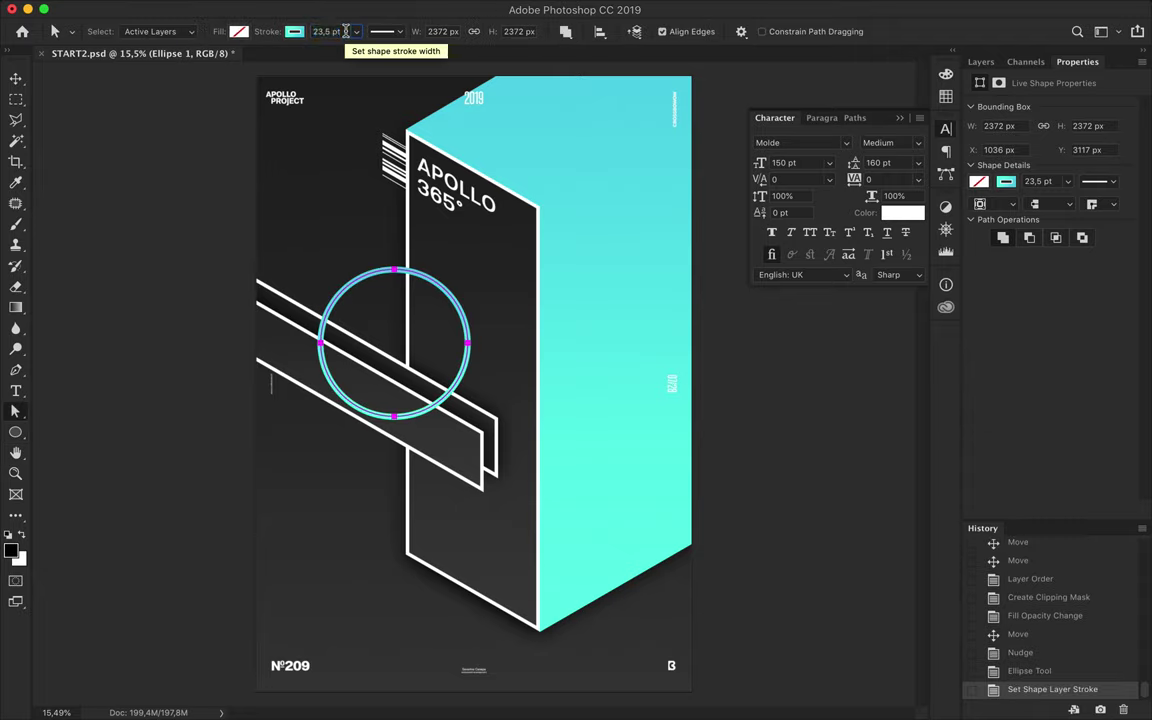
pyautogui.press('Return')
pyautogui.press('v')
pyautogui.moveTo(435, 288); pyautogui.dragTo(452, 344)
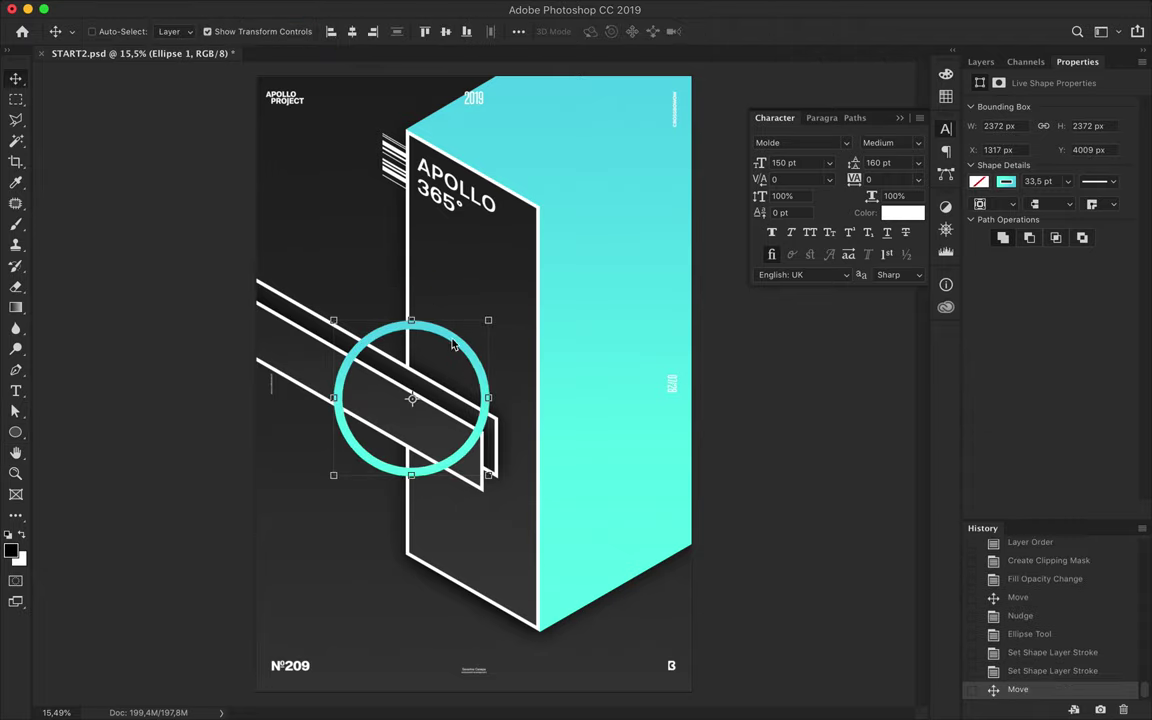
# Delete the circle's right anchor point to leave a cyan half arc.
pyautogui.press('a')
pyautogui.click(487, 398)
pyautogui.press('Delete')
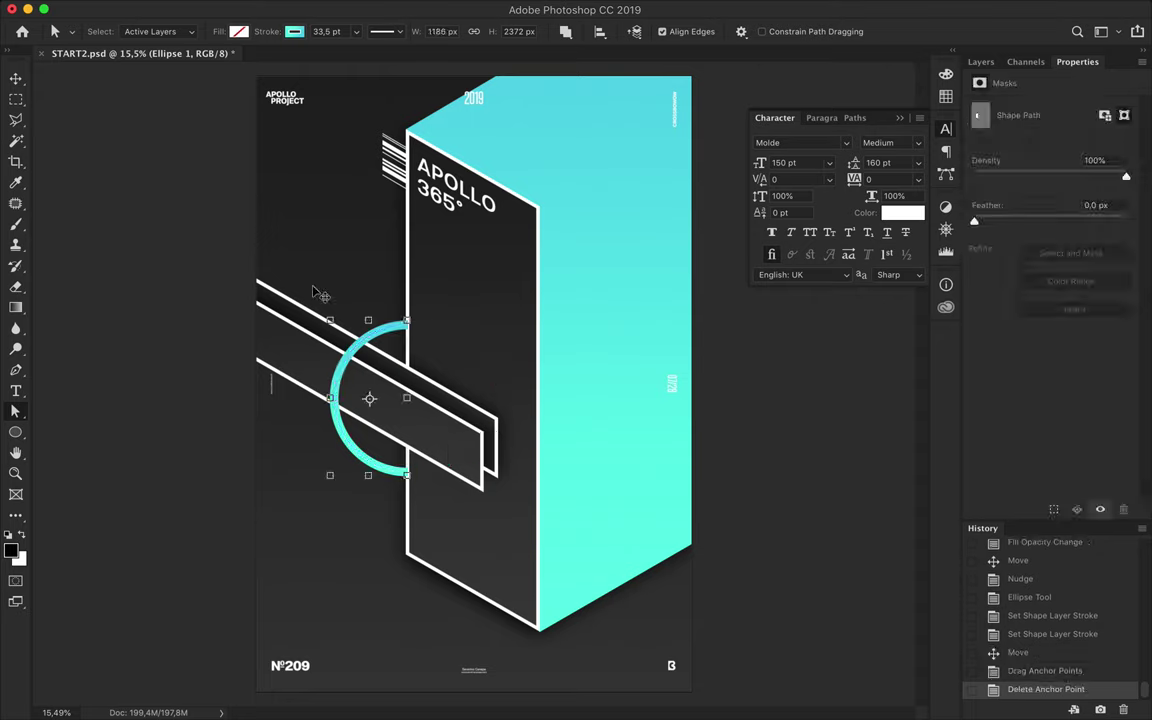
pyautogui.press('v')
# Copy Rectangle 1 to the top of the layer stack and remove its fill, keeping only the outline.
pyautogui.keyDown('ctrl'); pyautogui.click(420, 268); pyautogui.keyUp('ctrl')
pyautogui.click(981, 61)
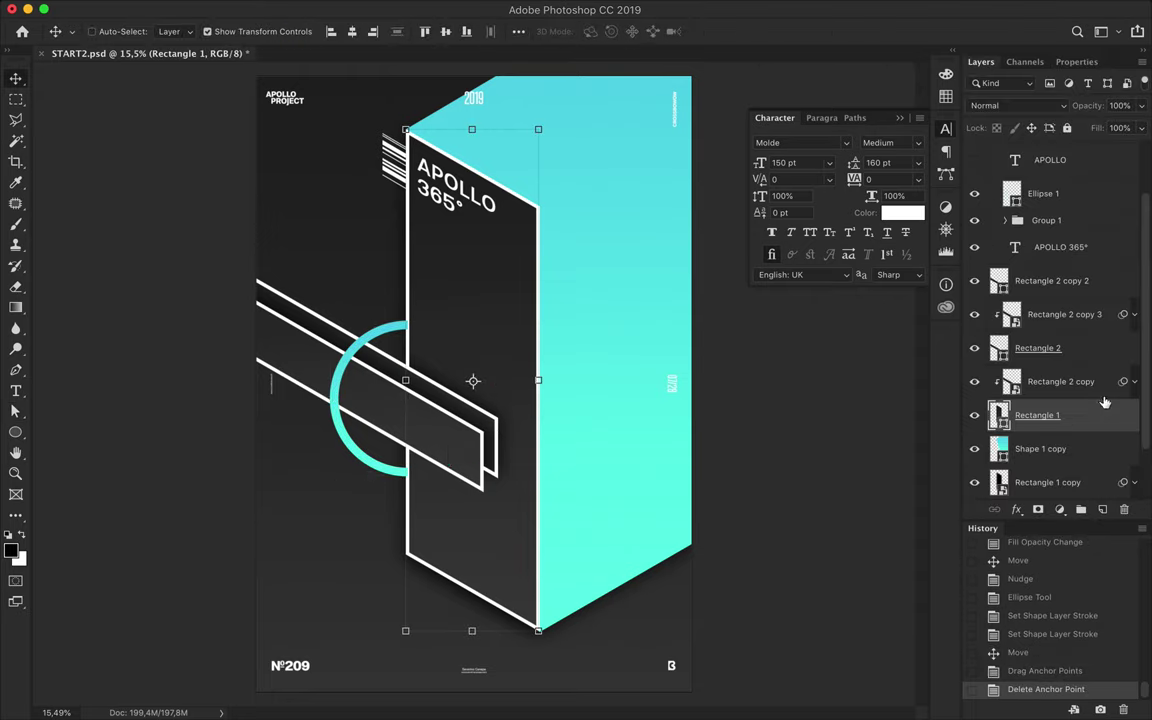
pyautogui.moveTo(987, 415); pyautogui.dragTo(985, 190)
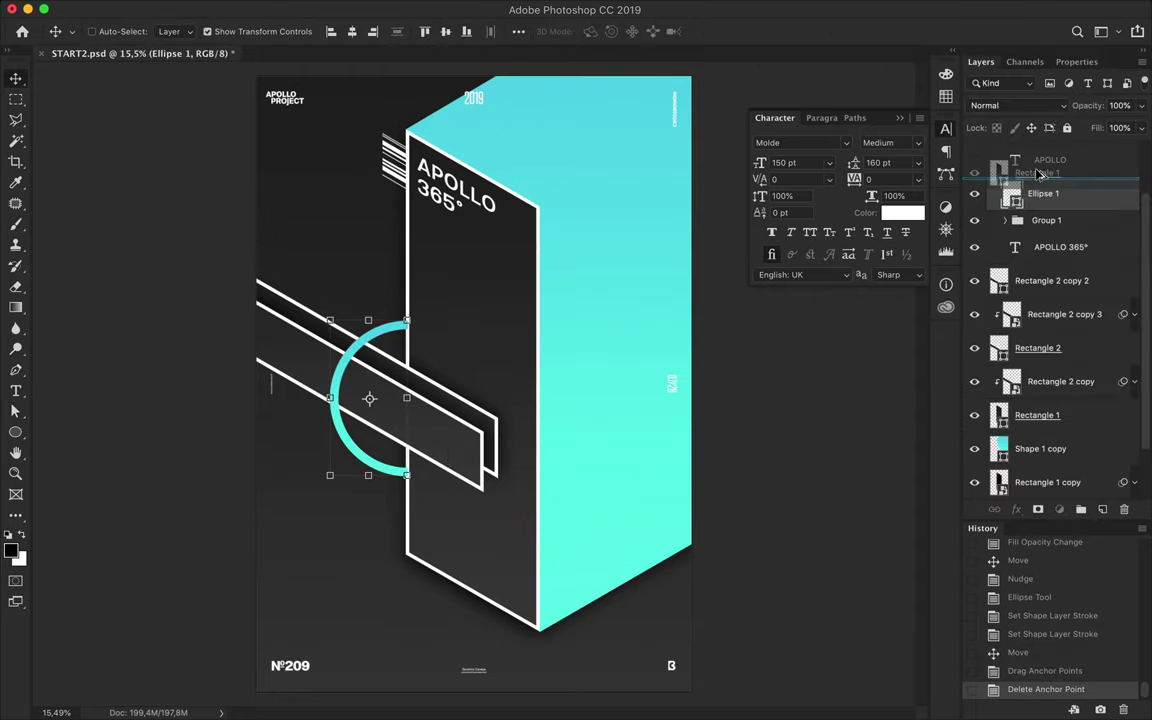
pyautogui.press('a')
pyautogui.click(236, 32)
pyautogui.click(170, 63)
pyautogui.press('Return')
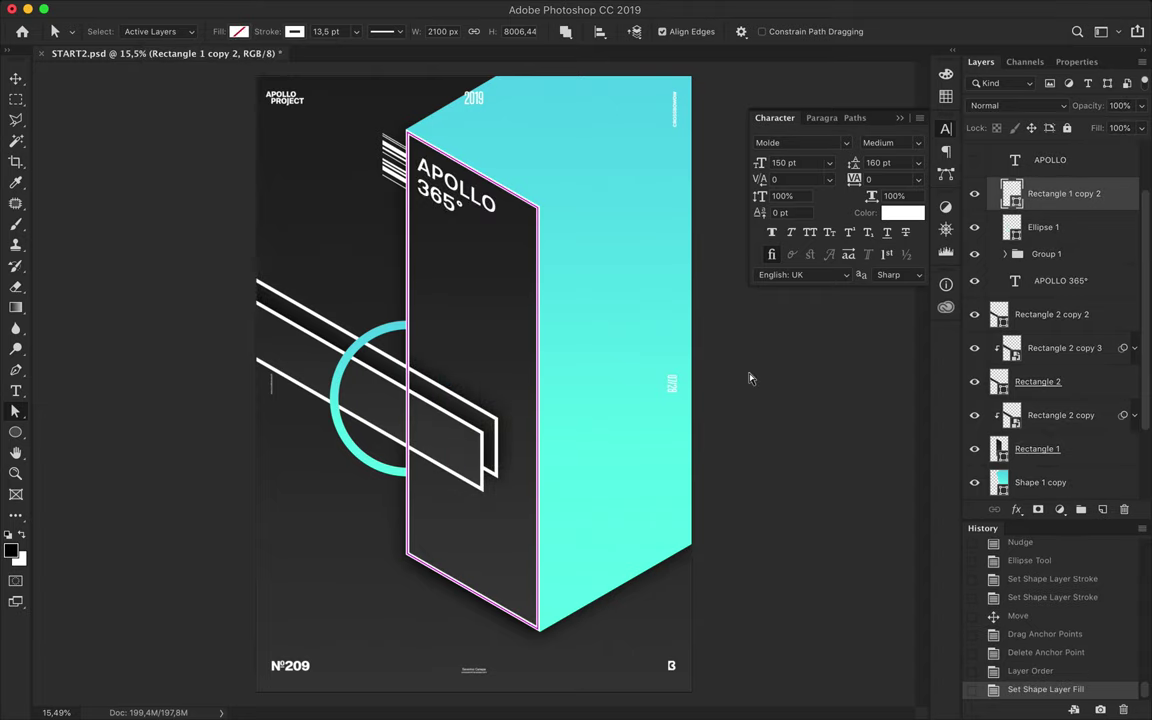
pyautogui.press('v')
# Add anchor points on the tower front's left edge and delete the unneeded one so the bars overlap it.
pyautogui.press('p')
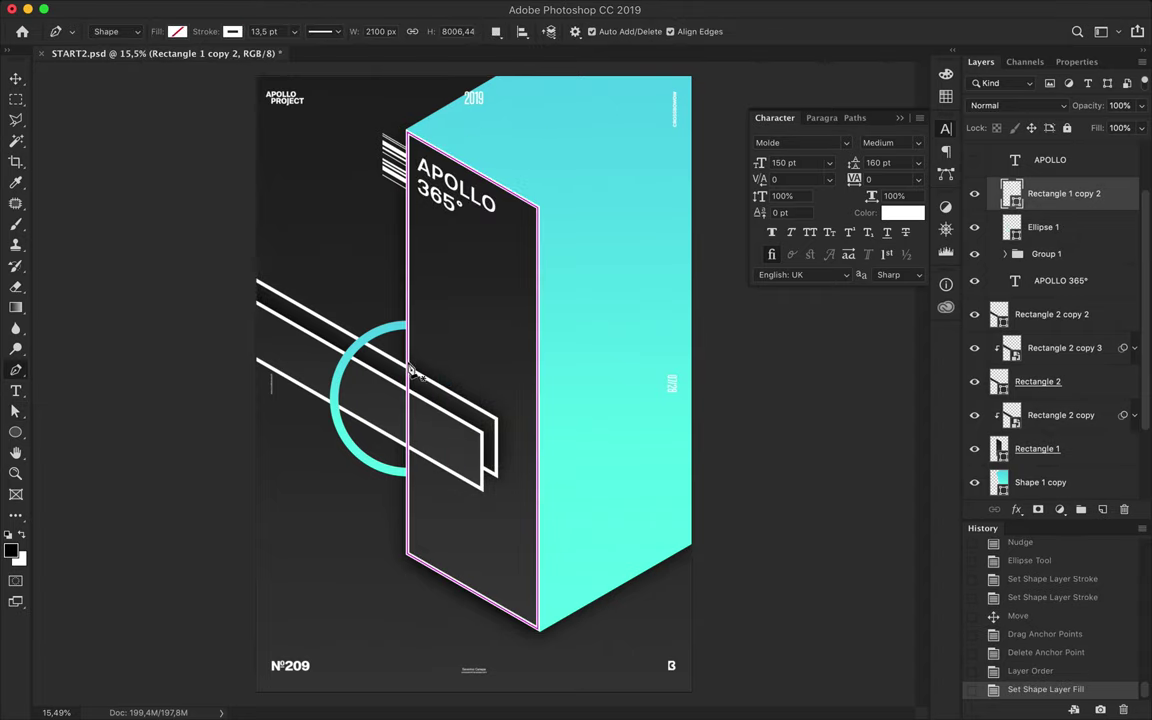
pyautogui.keyDown('ctrl'); pyautogui.click(436, 392); pyautogui.keyUp('ctrl')
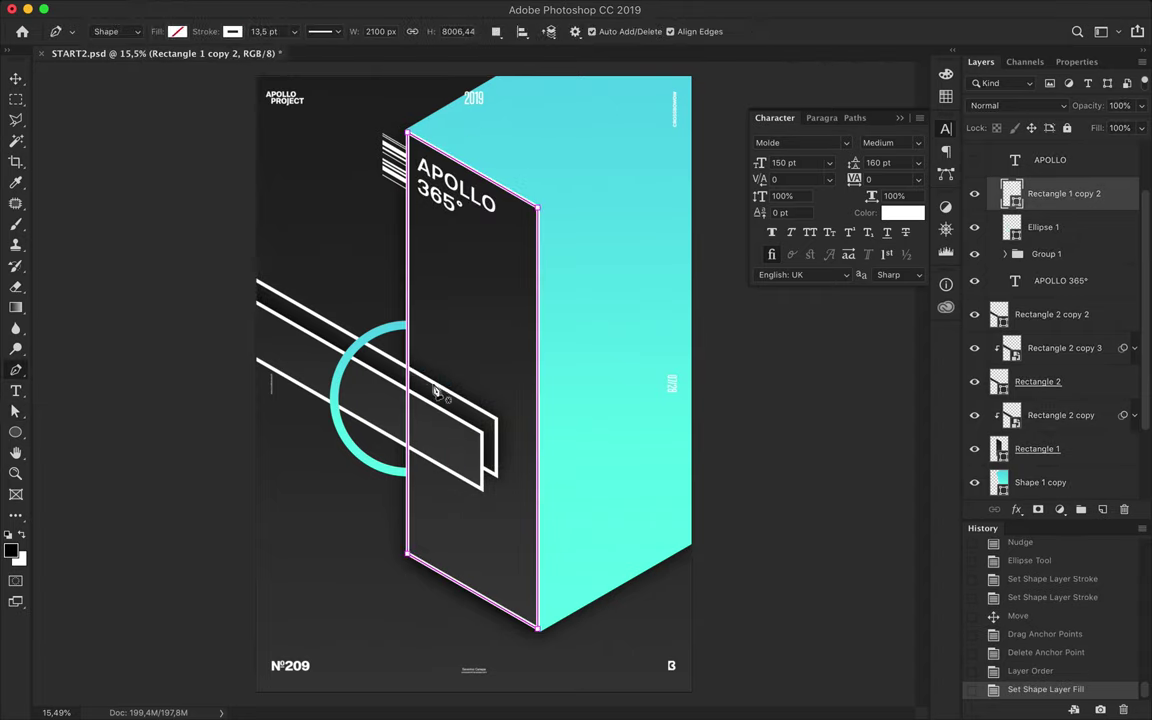
pyautogui.click(410, 375)
pyautogui.click(408, 402)
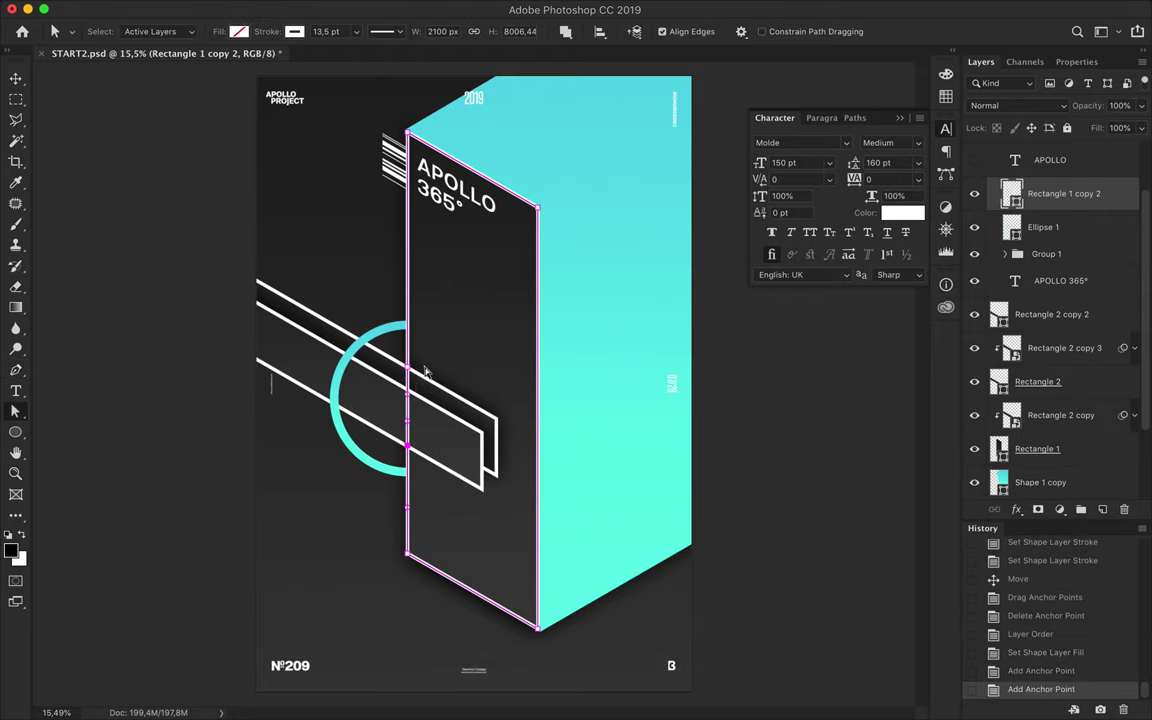
pyautogui.press('BackSpace')
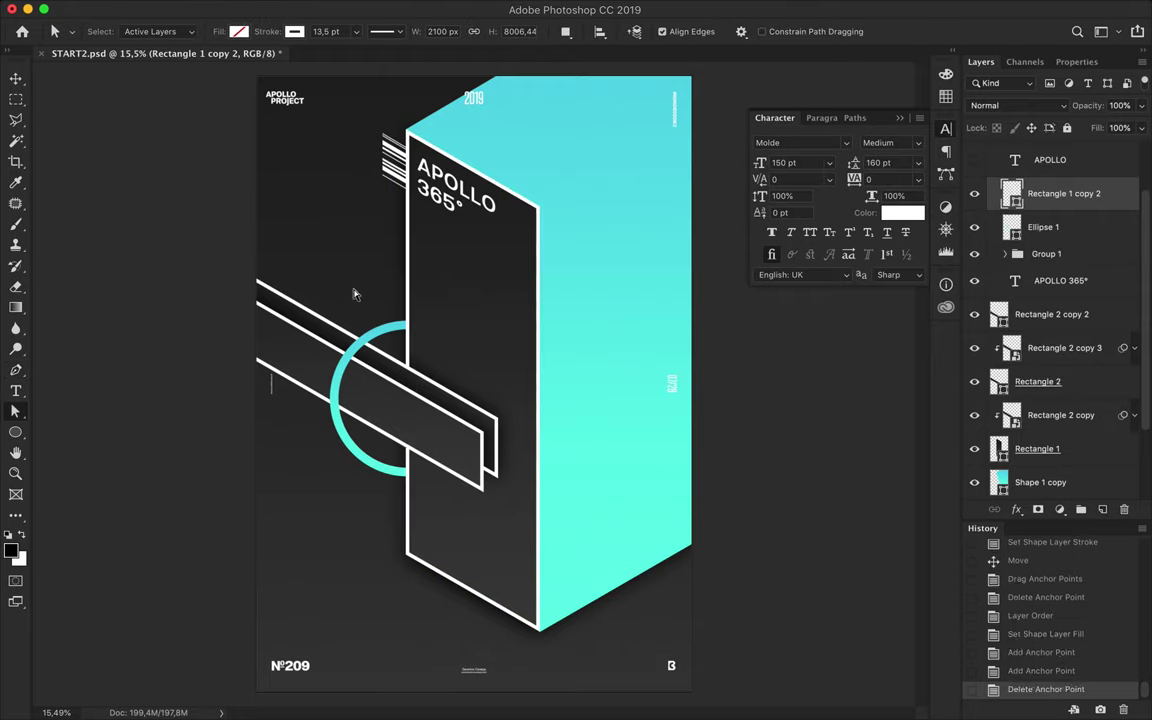
pyautogui.press('v')
pyautogui.click(355, 443)
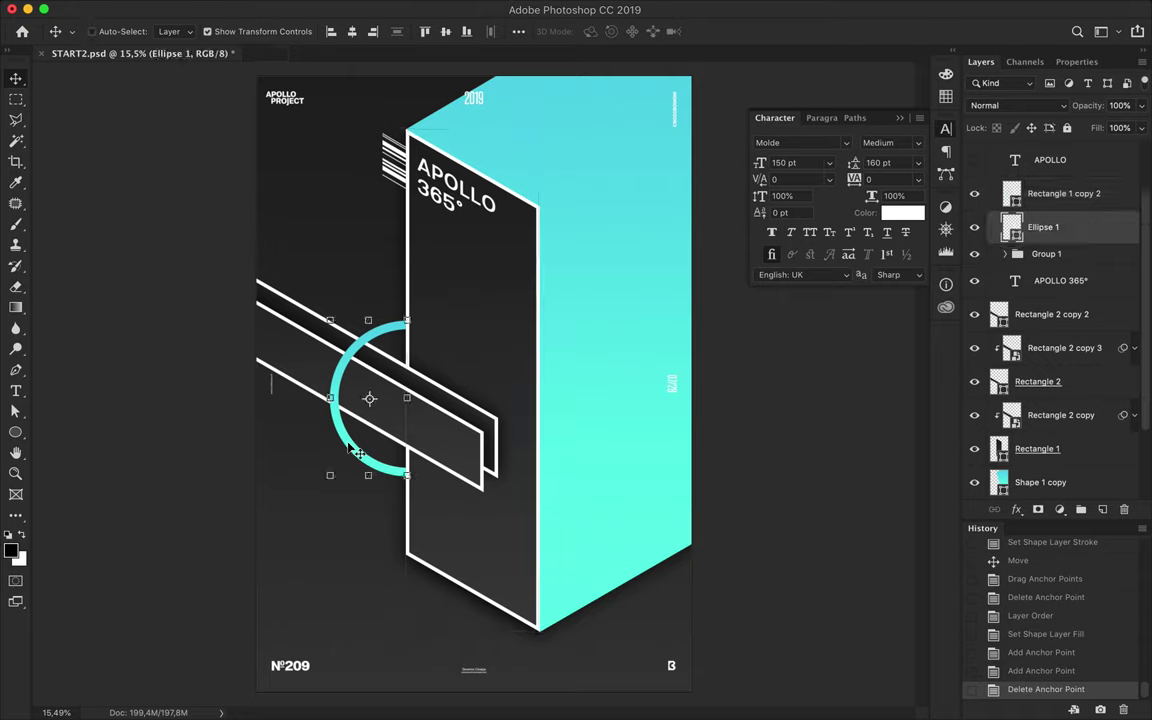
# Duplicate the cyan ring, scale the copy to about 68% and nudge it downward.
pyautogui.hotkey('ctrl', 'e')
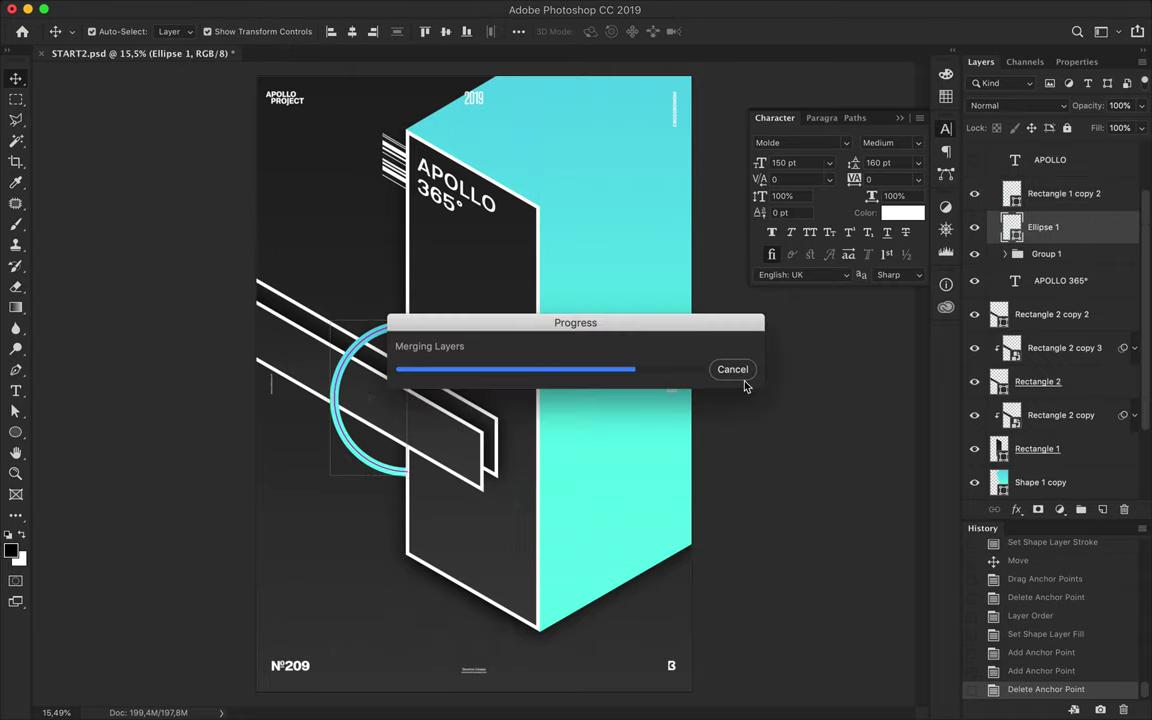
pyautogui.moveTo(365, 400)
pyautogui.mouseDown()
pyautogui.moveTo(342, 372)
pyautogui.moveTo(373, 379)
pyautogui.mouseUp()
pyautogui.hotkey('ctrl', 't')
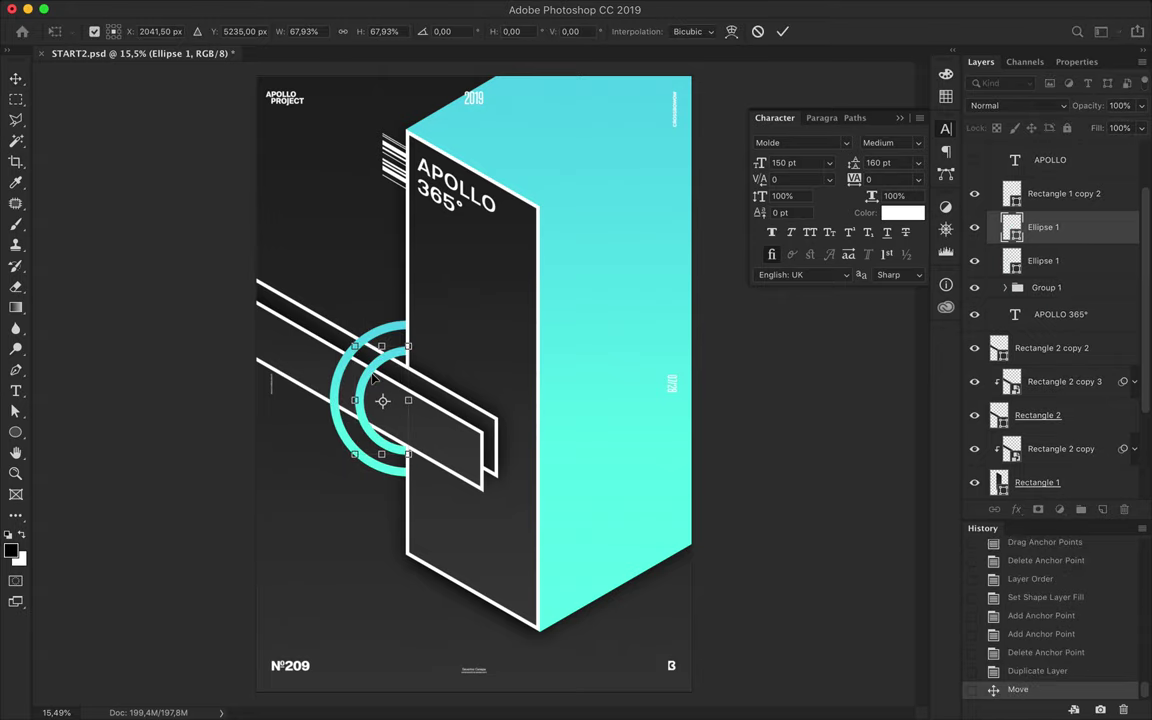
pyautogui.press('Return')
pyautogui.hotkey('ctrl', '+')
pyautogui.hotkey('shift', 'Down')
pyautogui.hotkey('shift', 'Down')
pyautogui.hotkey('shift', 'Down')
pyautogui.hotkey('shift', 'Down')
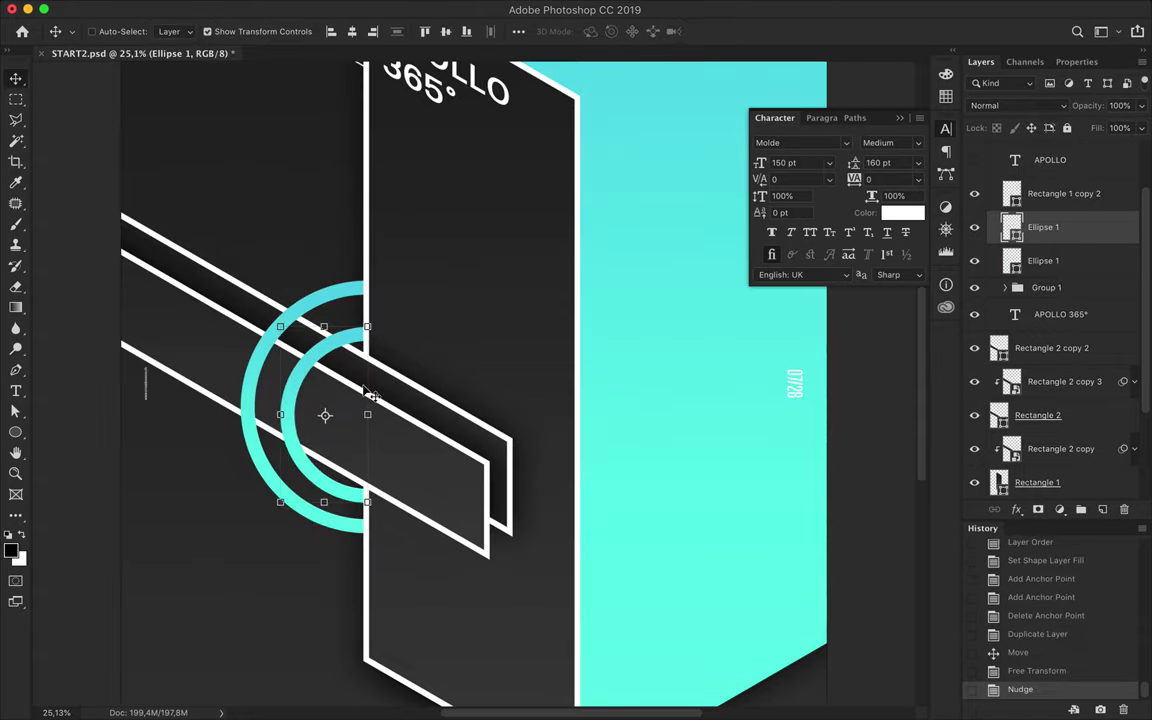
# Give the inner ring a 23.5 pt stroke and fill it with the cyan gradient.
pyautogui.press('a')
pyautogui.click(347, 31)
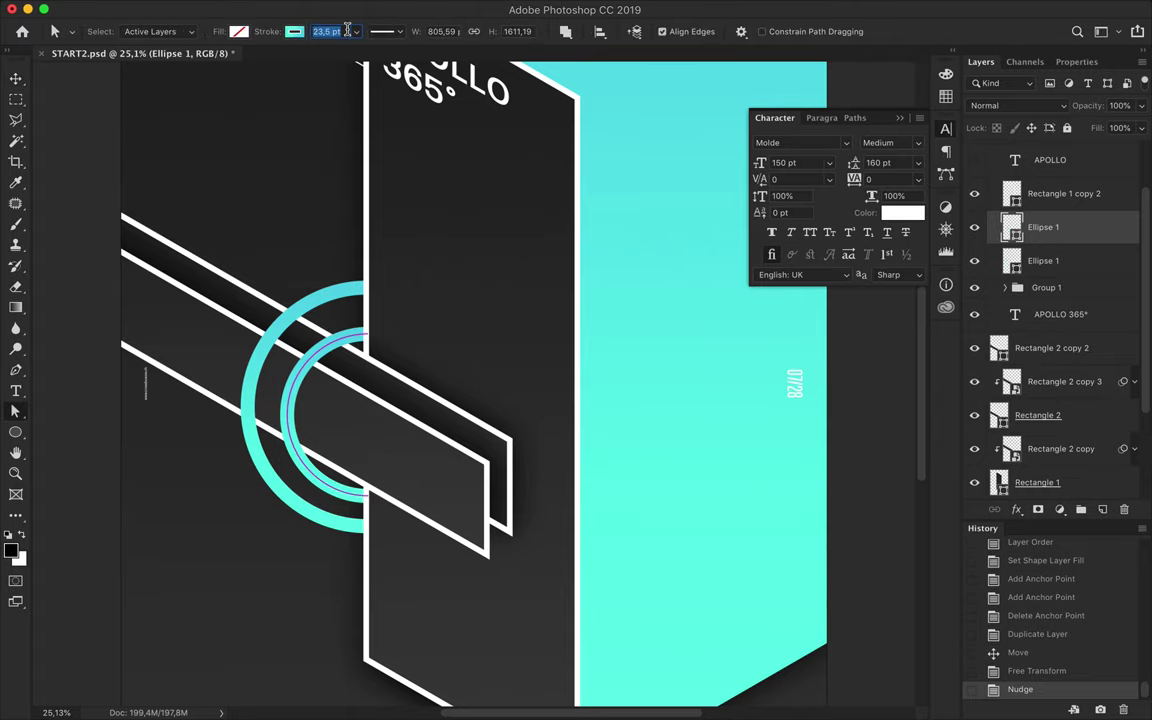
pyautogui.press('Return')
pyautogui.hotkey('ctrl', '0')
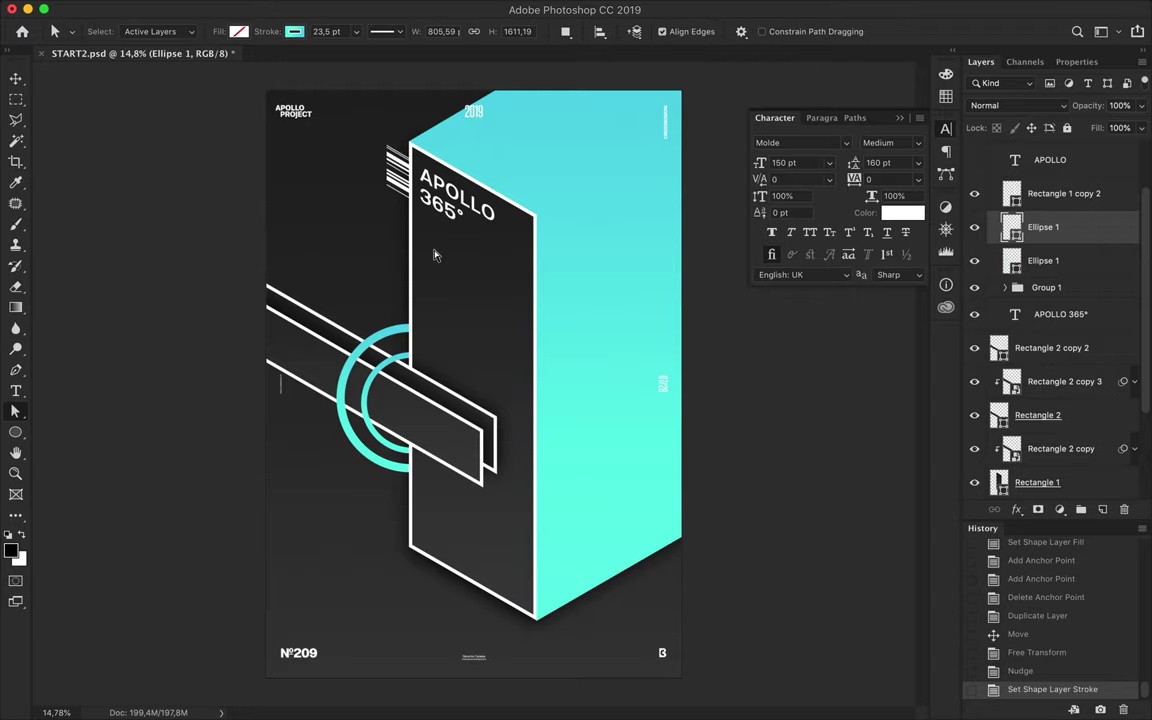
pyautogui.press('u')
pyautogui.click(177, 31)
pyautogui.click(139, 63)
pyautogui.click(132, 151)
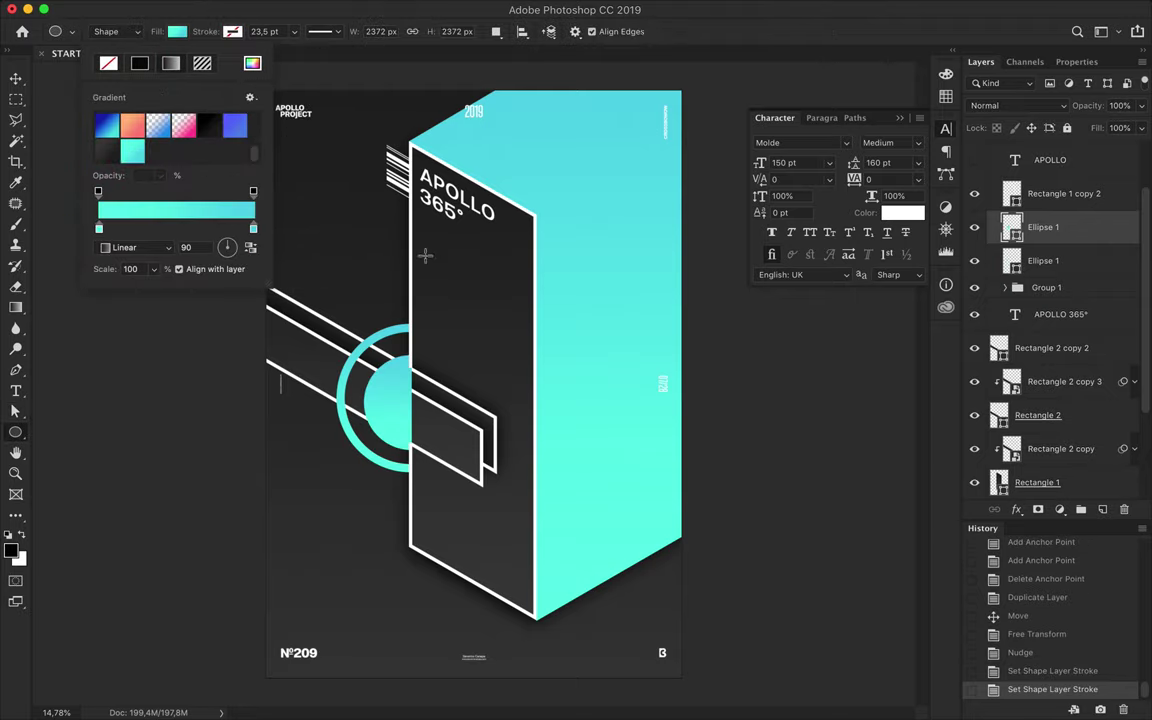
# Undo the inner ring's fill and stroke edits and a stray tall ellipse, switching to rectangles.
pyautogui.click(432, 260)
pyautogui.click(536, 388)
pyautogui.hotkey('ctrl', 'z')
pyautogui.hotkey('ctrl', 'z')
pyautogui.moveTo(432, 290); pyautogui.dragTo(464, 498)
pyautogui.hotkey('ctrl', 'z')
pyautogui.rightClick(15, 432)
pyautogui.click(100, 429)
# Draw a tall bar down the tower front with no stroke and a cyan gradient fill.
pyautogui.moveTo(420, 225); pyautogui.dragTo(445, 540)
pyautogui.click(232, 31)
pyautogui.click(166, 63)
pyautogui.click(177, 31)
pyautogui.click(171, 63)
pyautogui.click(132, 151)
# Skew the cyan bar vertically by 30° with Free Transform.
pyautogui.press('Return')
pyautogui.press('a')
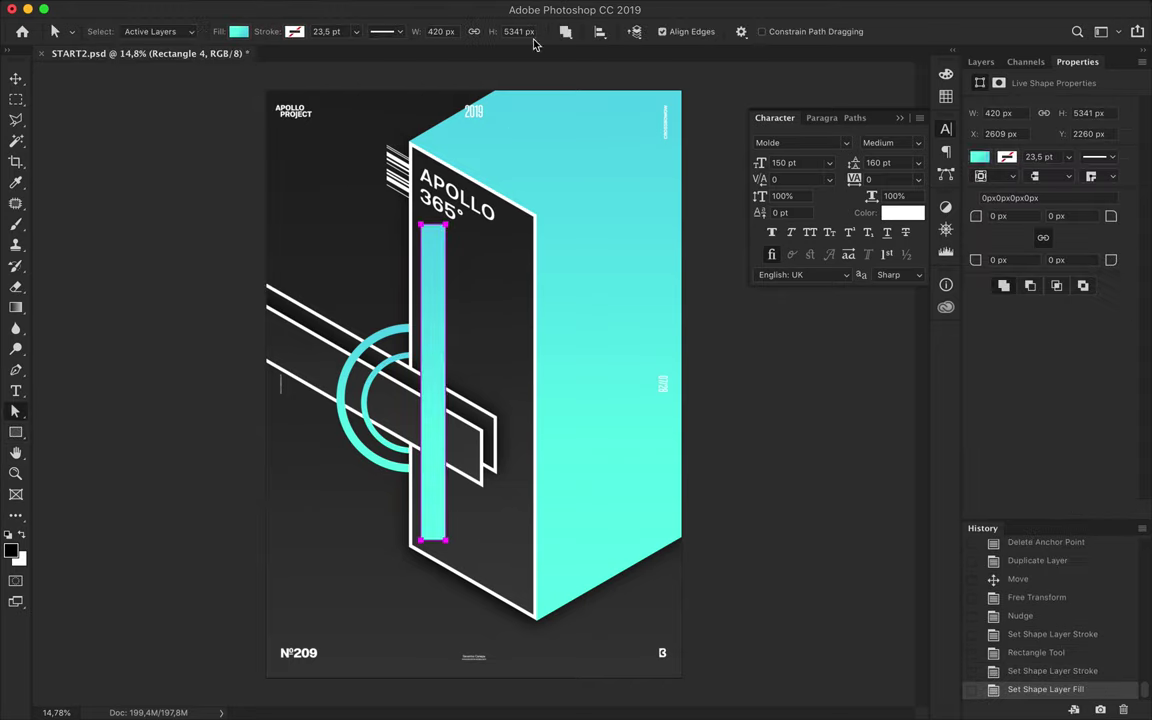
pyautogui.press('t')
pyautogui.press('a')
pyautogui.hotkey('ctrl', 't')
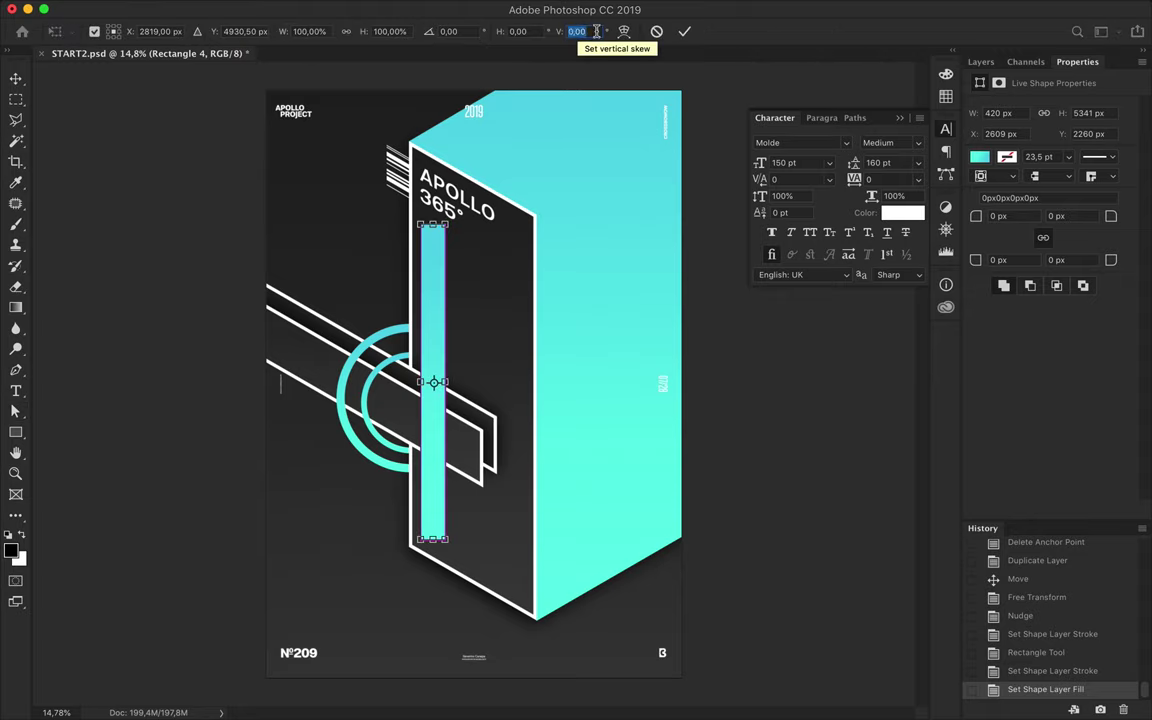
pyautogui.click(580, 31)
pyautogui.write('30')
pyautogui.press('Return')
pyautogui.hotkey('ctrl', '+')
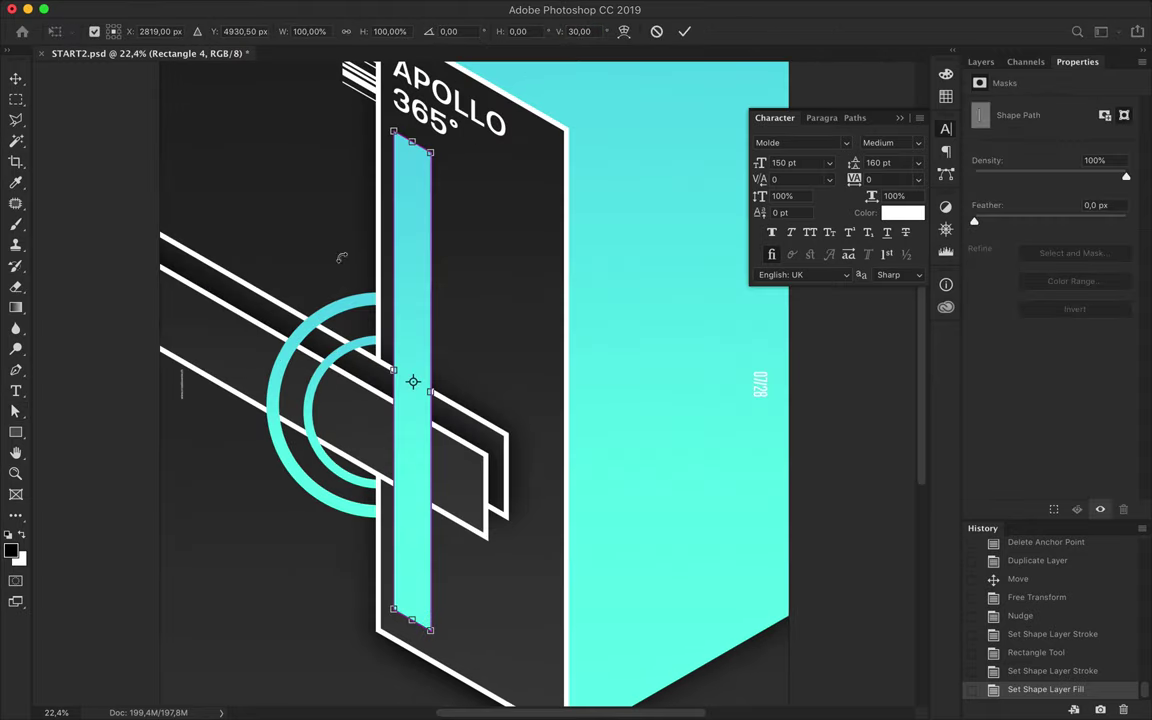
pyautogui.click(980, 61)
# Place a copy of the crossing band above the cyan bar and clip it to the bar.
pyautogui.moveTo(1060, 381)
pyautogui.mouseDown()
pyautogui.moveTo(1085, 391)
pyautogui.moveTo(1025, 343)
pyautogui.mouseUp()
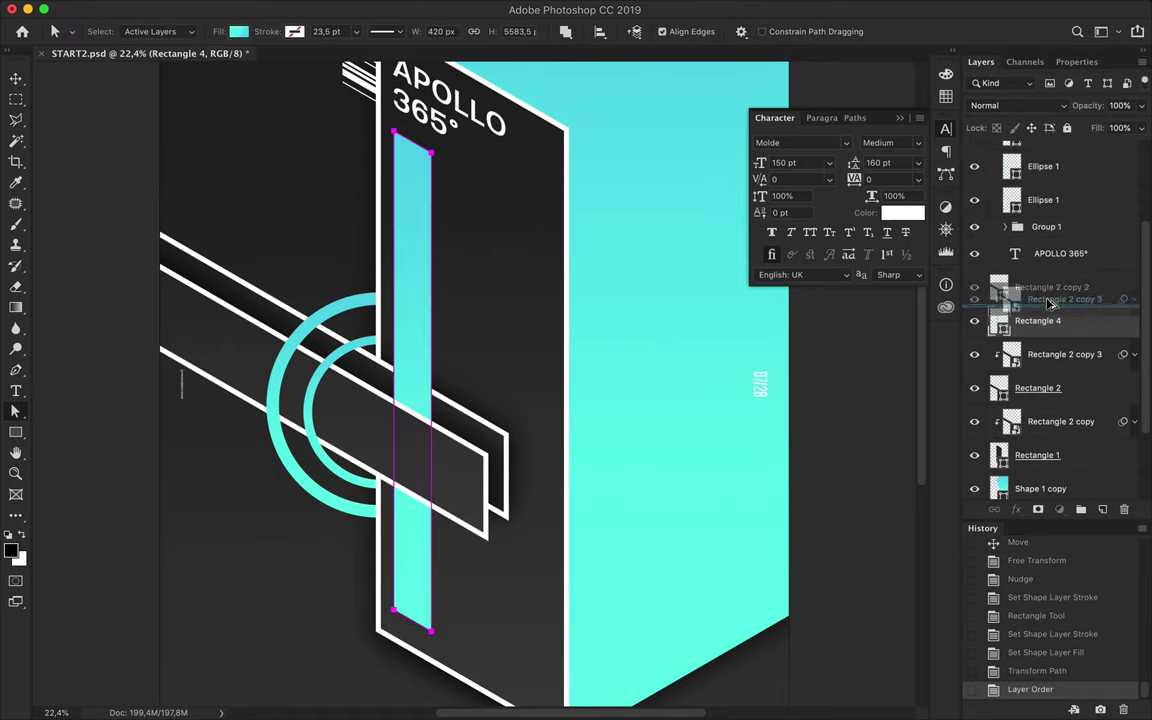
pyautogui.keyDown('alt'); pyautogui.click(1025, 339); pyautogui.keyUp('alt')
pyautogui.scroll(-2, 426, 312)
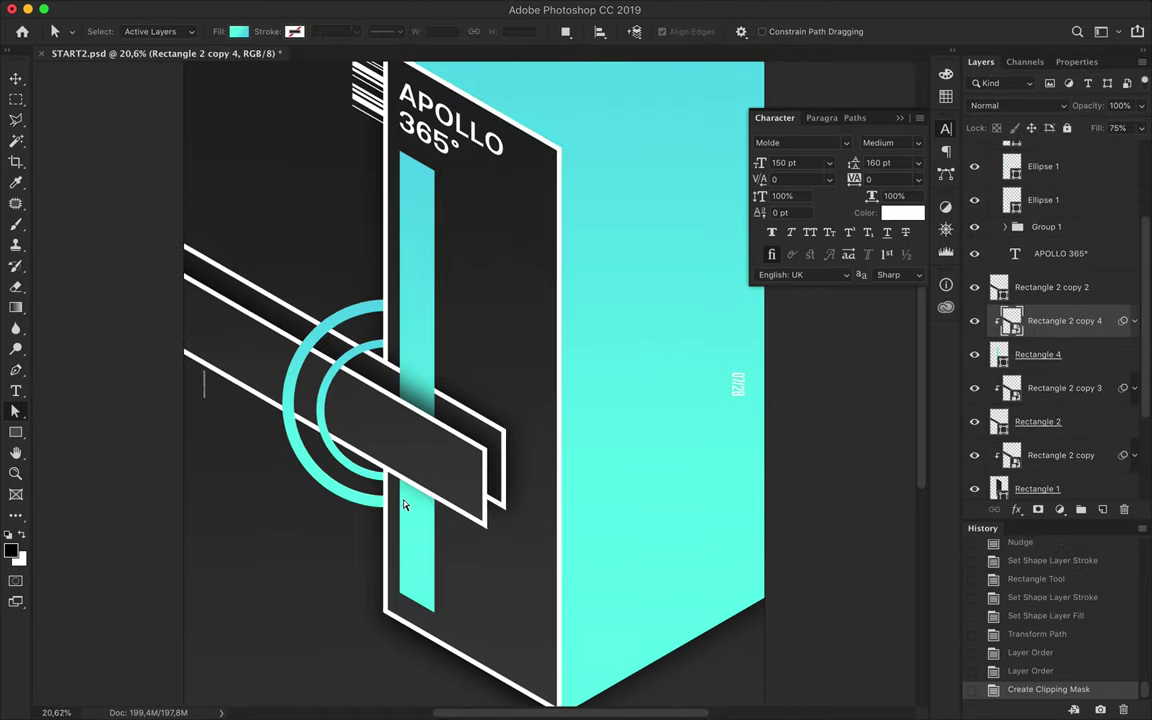
# Duplicate the cyan bar onto a new layer and make the copy solid black.
pyautogui.press('v')
pyautogui.hotkey('ctrl', 'j')
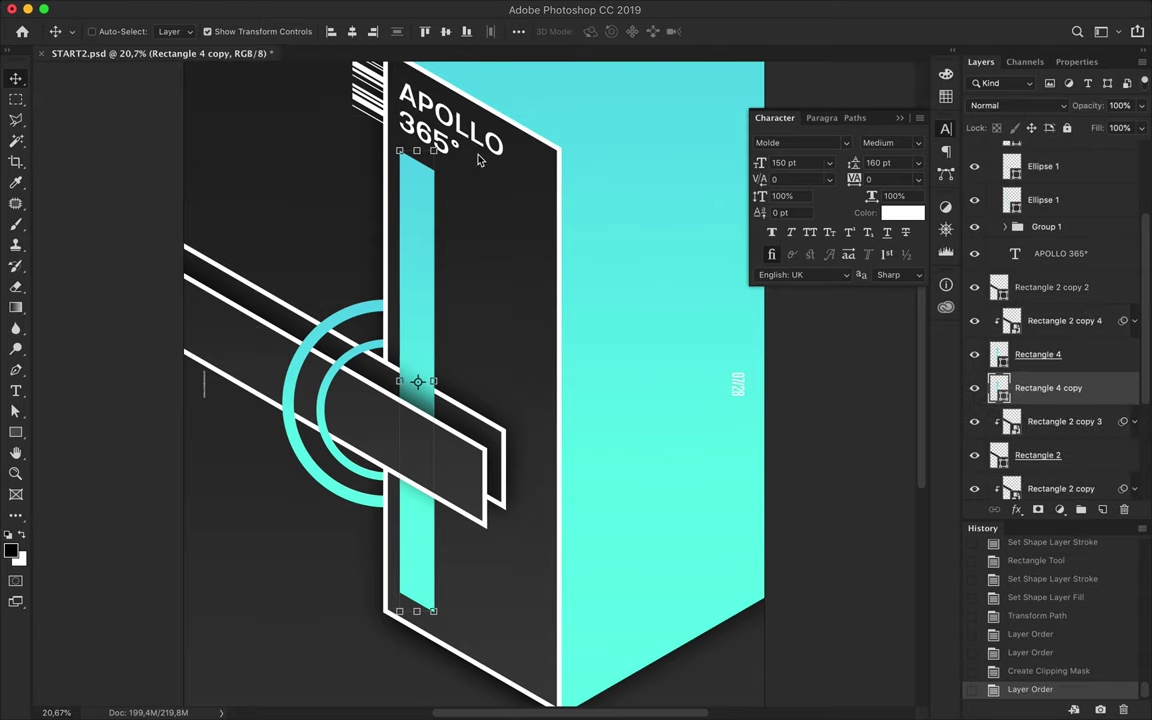
pyautogui.press('a')
pyautogui.click(238, 31)
pyautogui.click(201, 63)
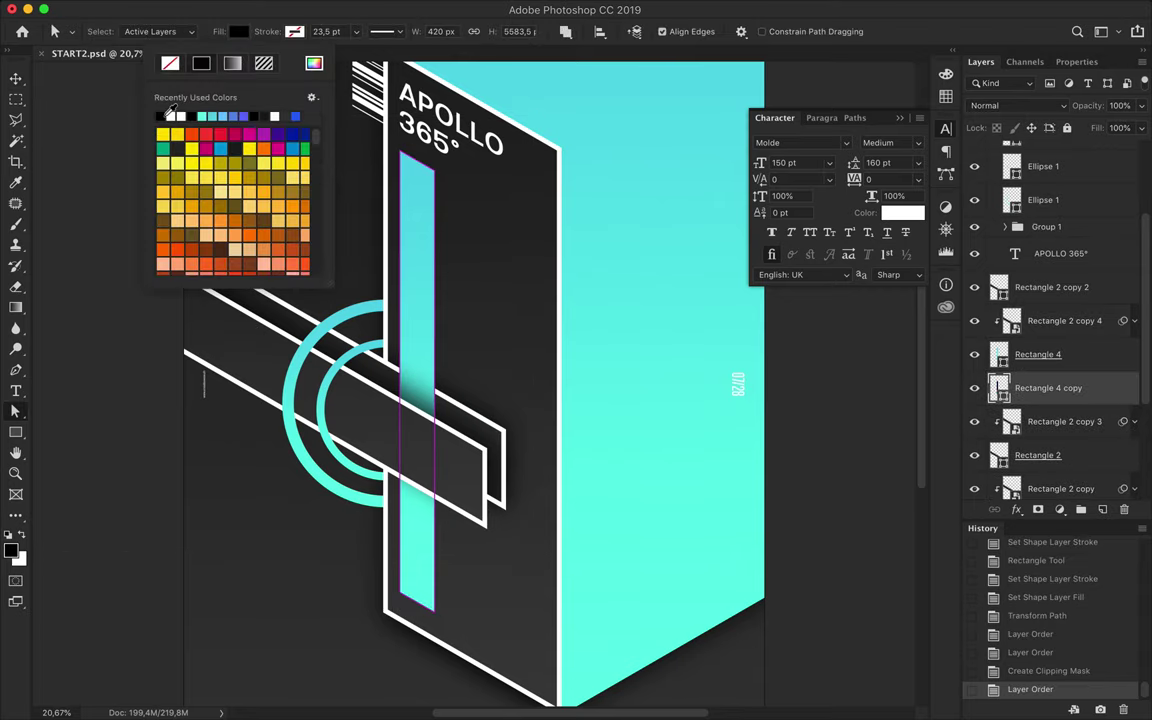
pyautogui.click(167, 115)
# Convert the black bar copy to a smart object and blur it with a 147.1 px Gaussian Blur.
pyautogui.click(393, 9)
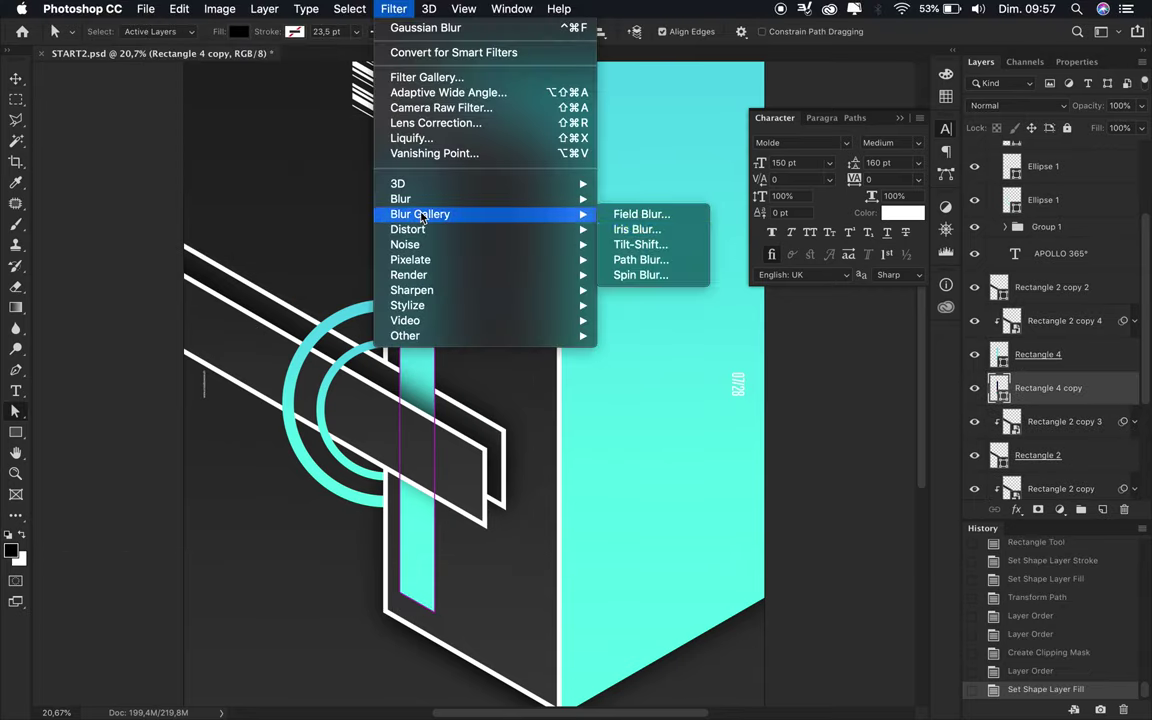
pyautogui.click(671, 229)
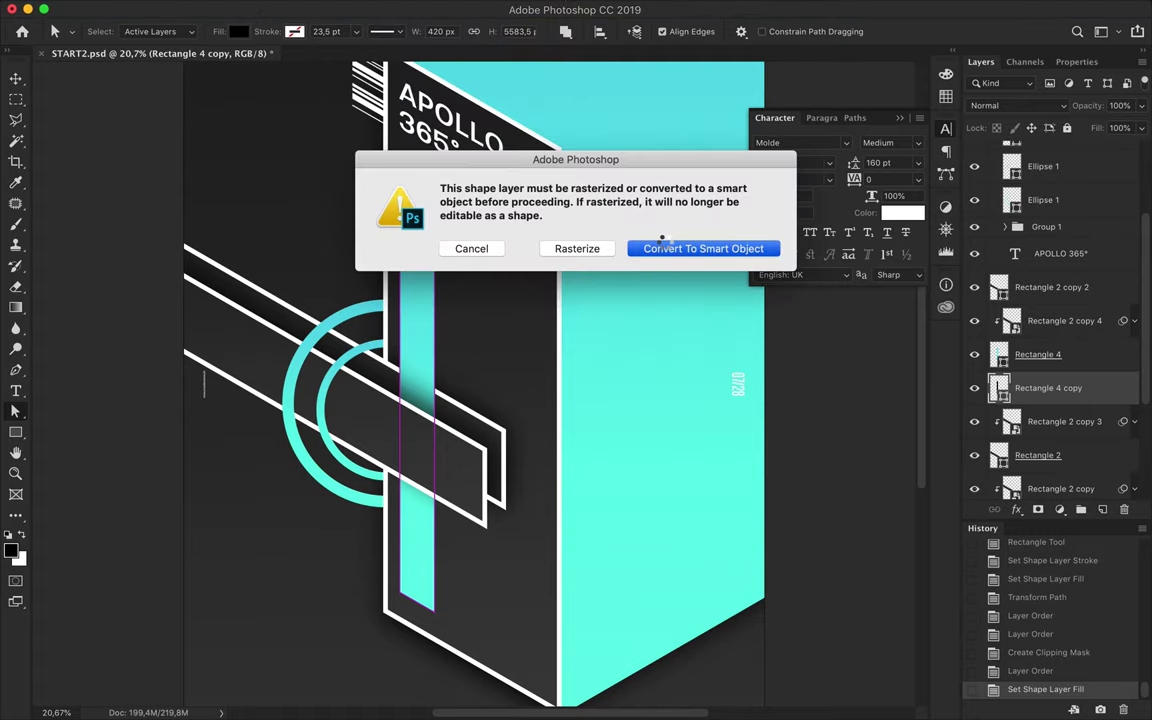
pyautogui.click(662, 244)
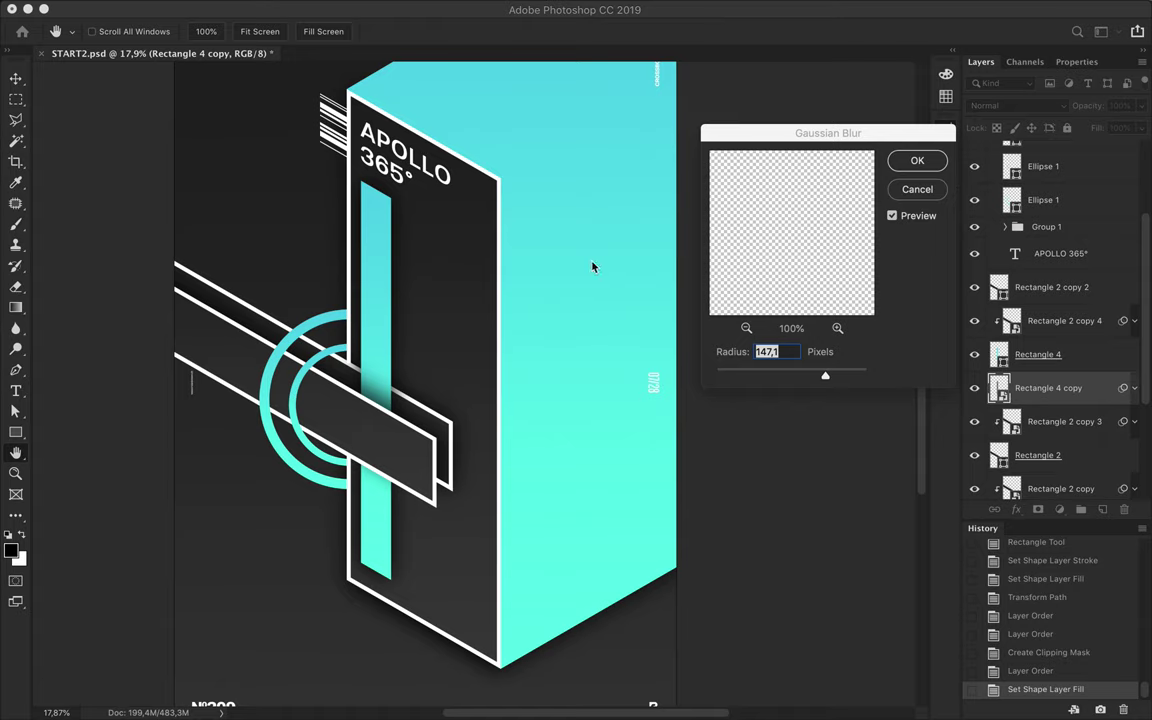
pyautogui.click(906, 160)
pyautogui.click(1134, 387)
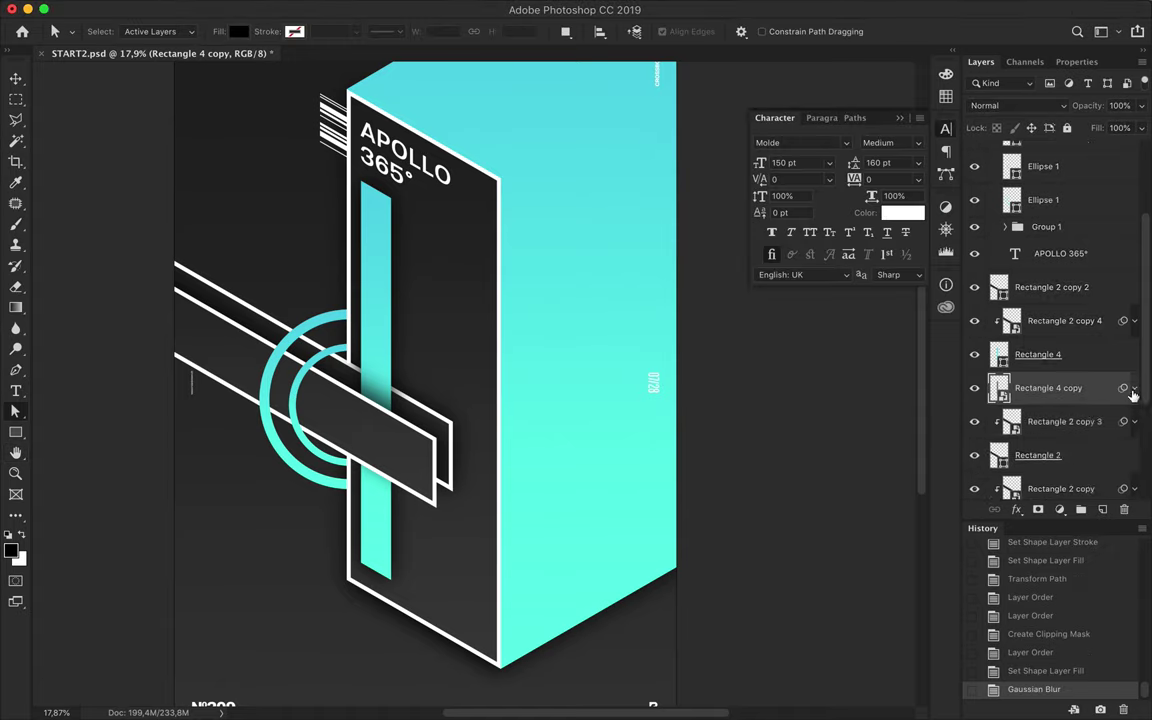
pyautogui.scroll(-3, 1041, 375)
pyautogui.click(1060, 274)
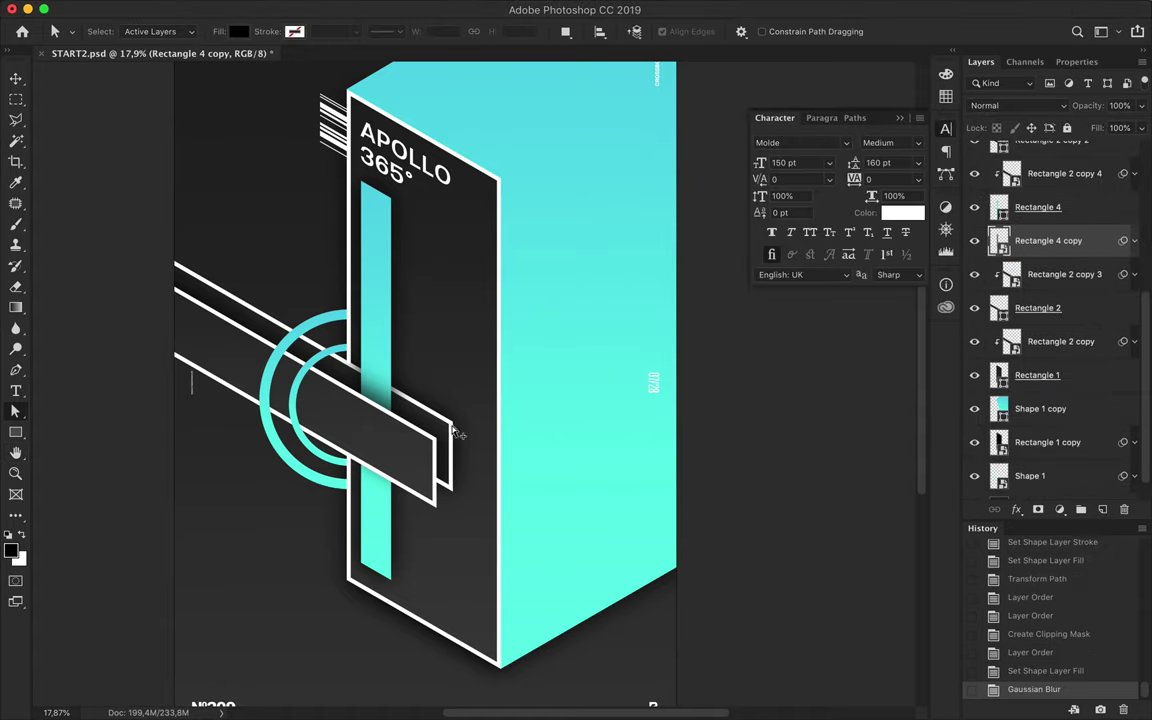
# Duplicate the Rectangle 4 copy shadow clipped beneath Rectangle 2 copy, nudged down-right at 75% fill.
pyautogui.press('v')
pyautogui.click(1056, 242)
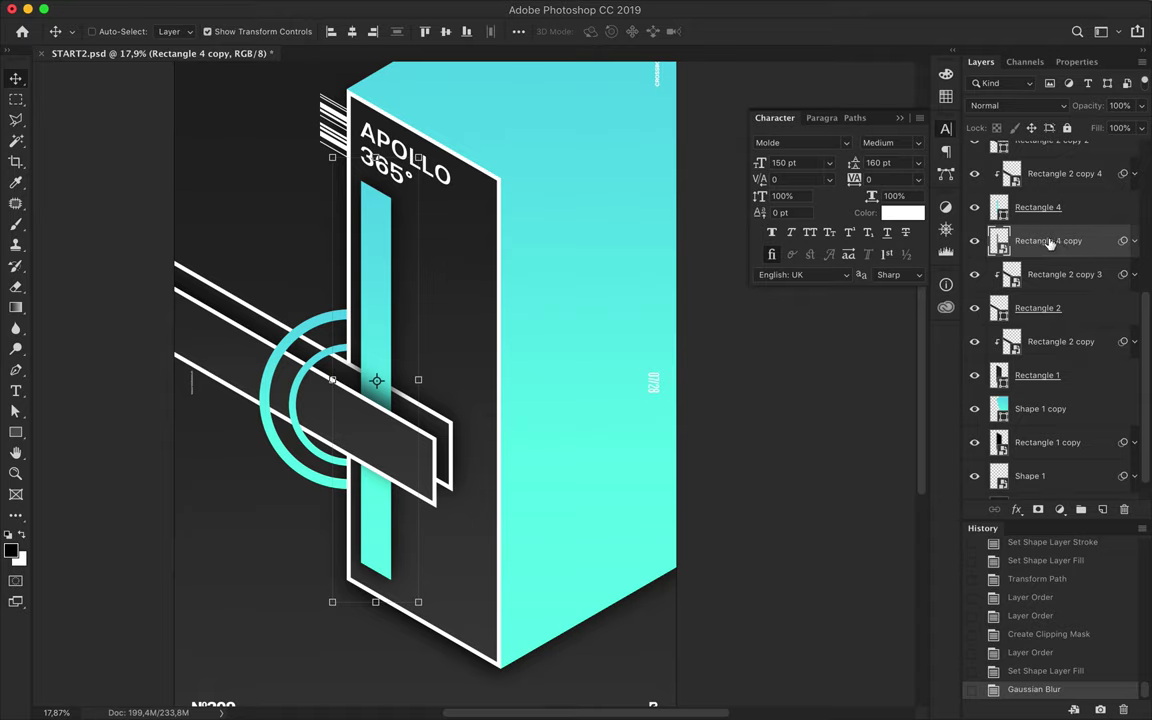
pyautogui.moveTo(1028, 287); pyautogui.dragTo(1030, 358)
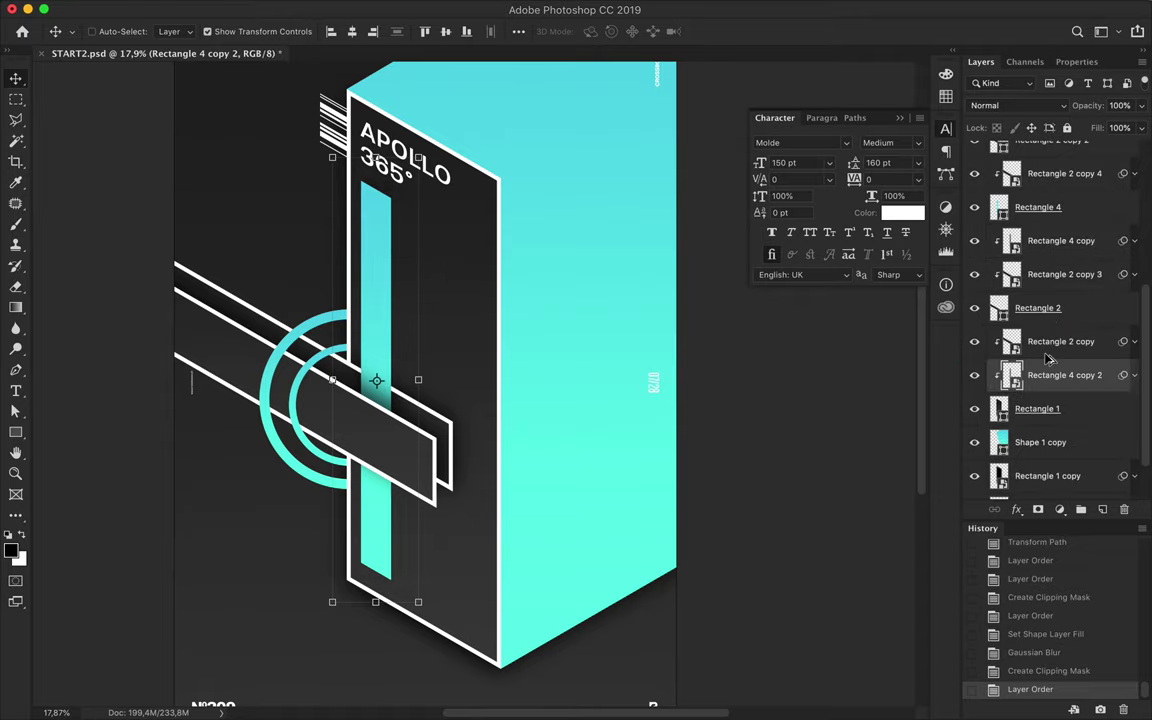
pyautogui.moveTo(413, 318); pyautogui.dragTo(420, 333)
pyautogui.click(1143, 128)
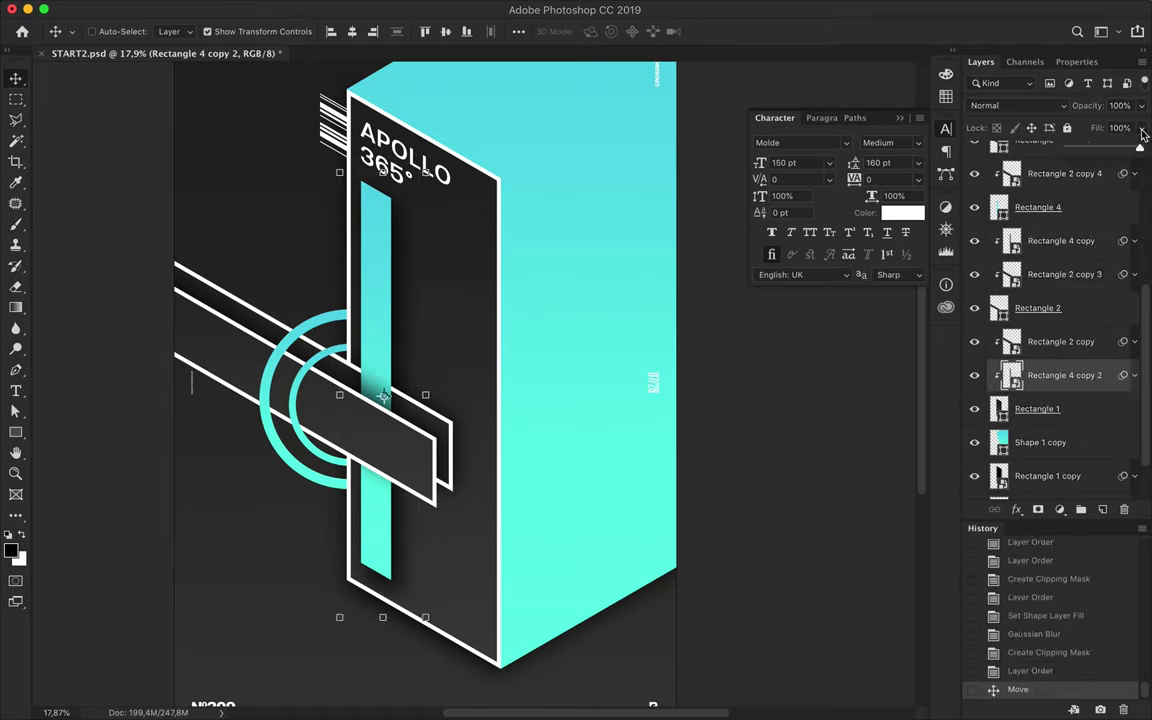
pyautogui.write('75')
pyautogui.press('Return')
pyautogui.scroll(2, 768, 408)
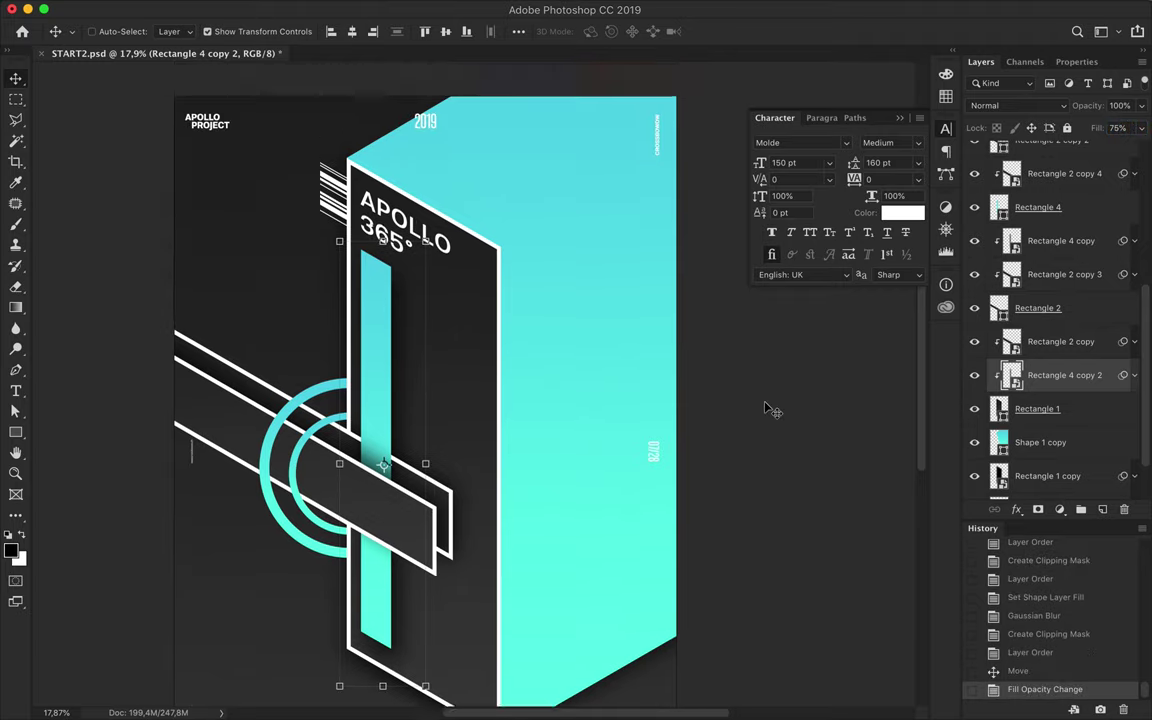
pyautogui.keyDown('super'); pyautogui.click(308, 163); pyautogui.keyUp('super')
# Copy the barcode group onto the cyan side and rotate the copy.
pyautogui.moveTo(336, 162); pyautogui.dragTo(637, 530)
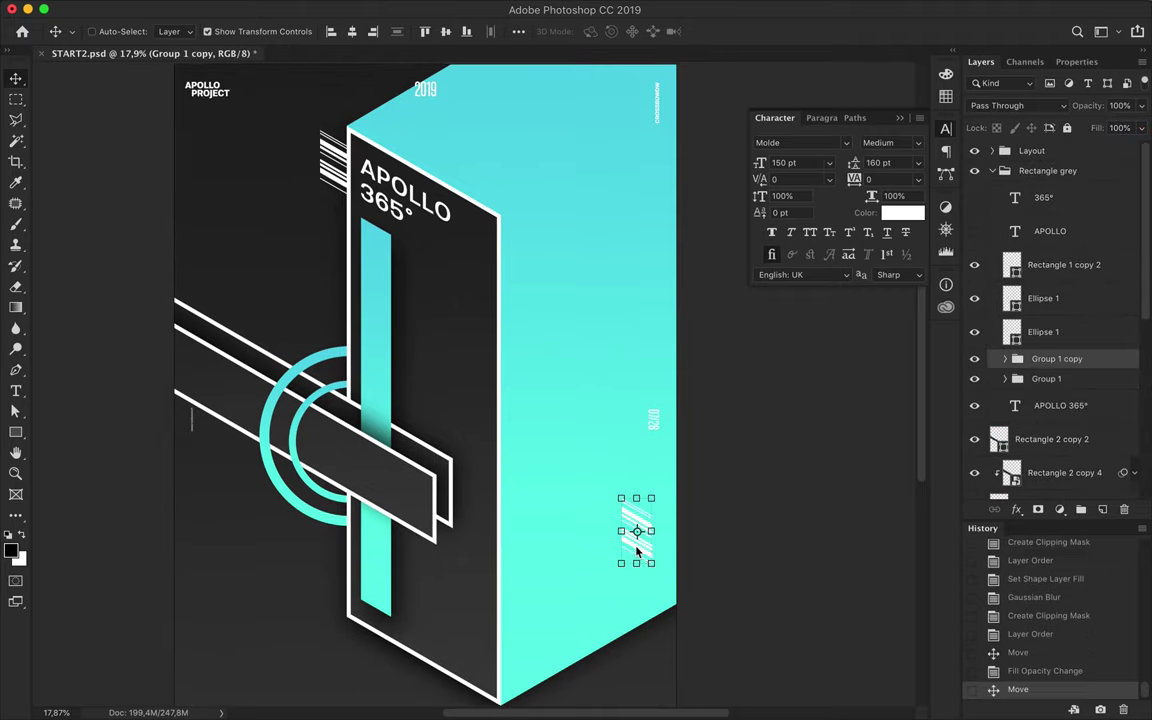
pyautogui.hotkey('ctrl', 't')
pyautogui.moveTo(575, 495); pyautogui.dragTo(570, 582)
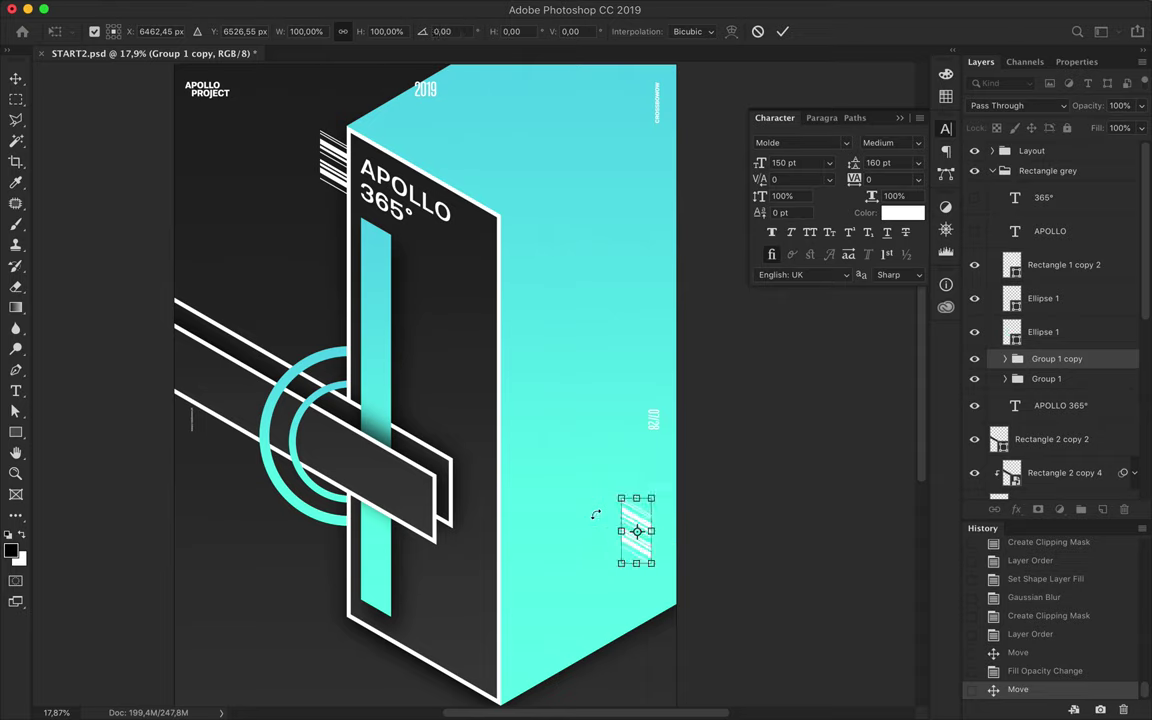
pyautogui.press('Return')
pyautogui.hotkey('ctrl', 't')
pyautogui.write('-30')
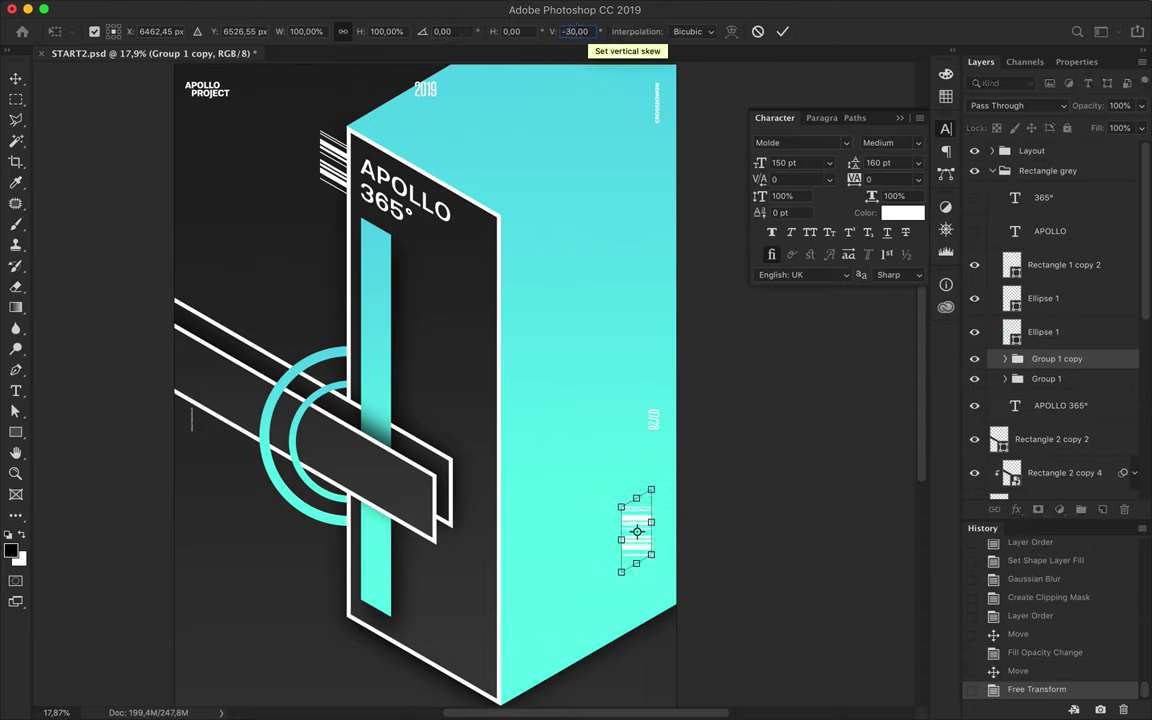
pyautogui.press('Return')
# Skew the barcode copy 30° vertically and horizontally, rotated -90°, and place it at the base corner.
pyautogui.hotkey('ctrl', 't')
pyautogui.click(572, 31)
pyautogui.write('30')
pyautogui.press('Return')
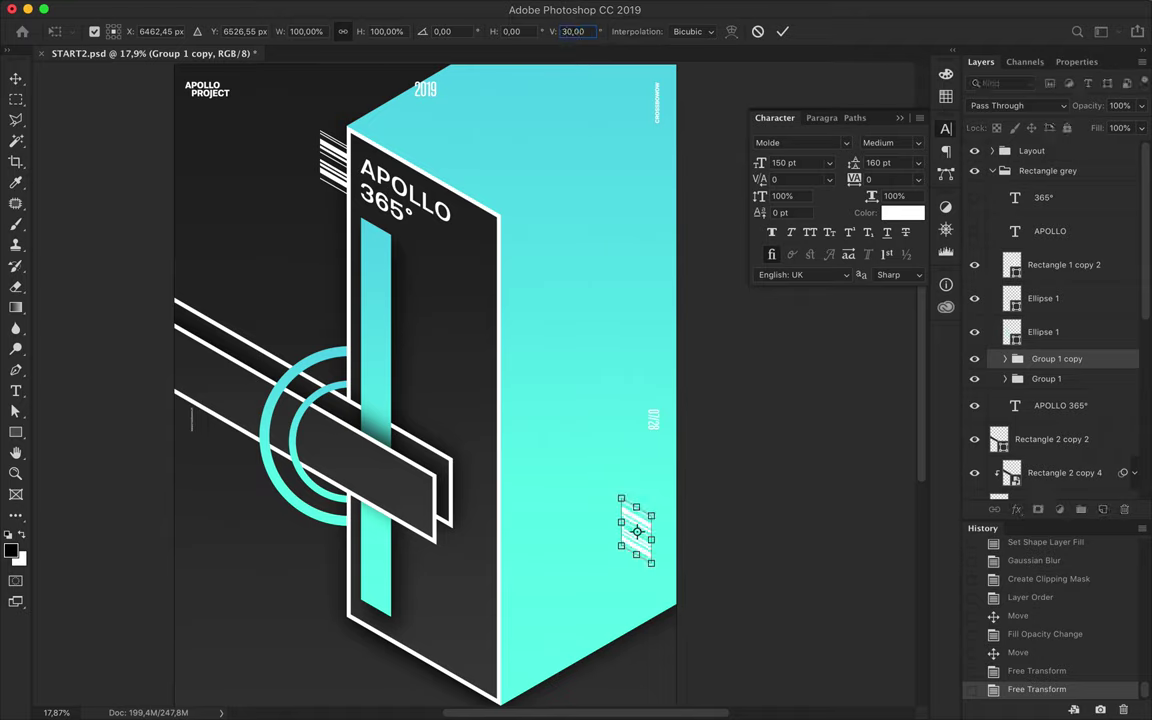
pyautogui.moveTo(607, 490); pyautogui.dragTo(604, 487)
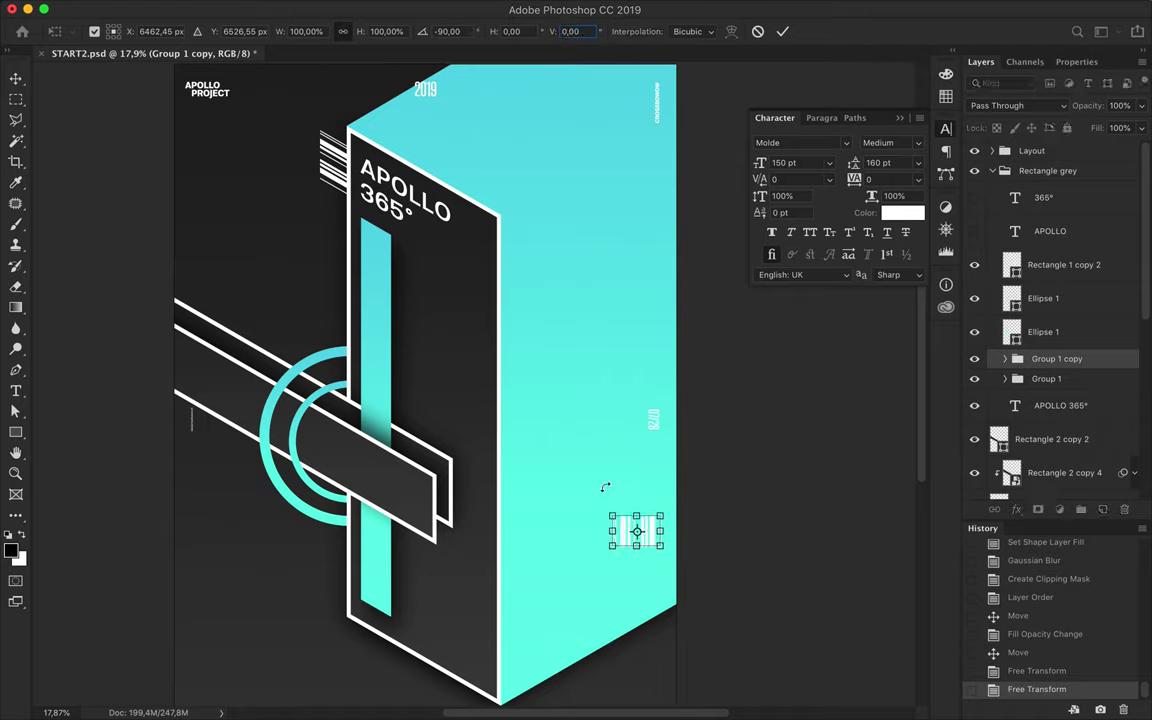
pyautogui.write('30')
pyautogui.press('Return')
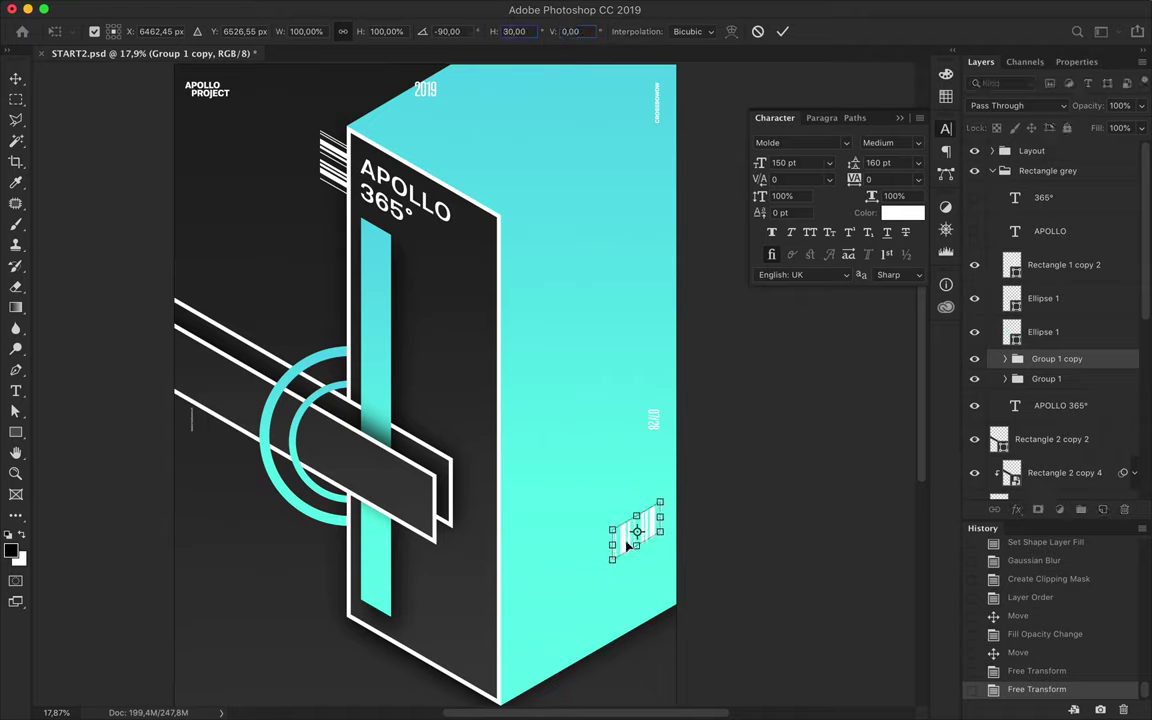
pyautogui.moveTo(628, 545); pyautogui.dragTo(615, 655)
pyautogui.press('Return')
pyautogui.press('t')
pyautogui.scroll(-3, 618, 575)
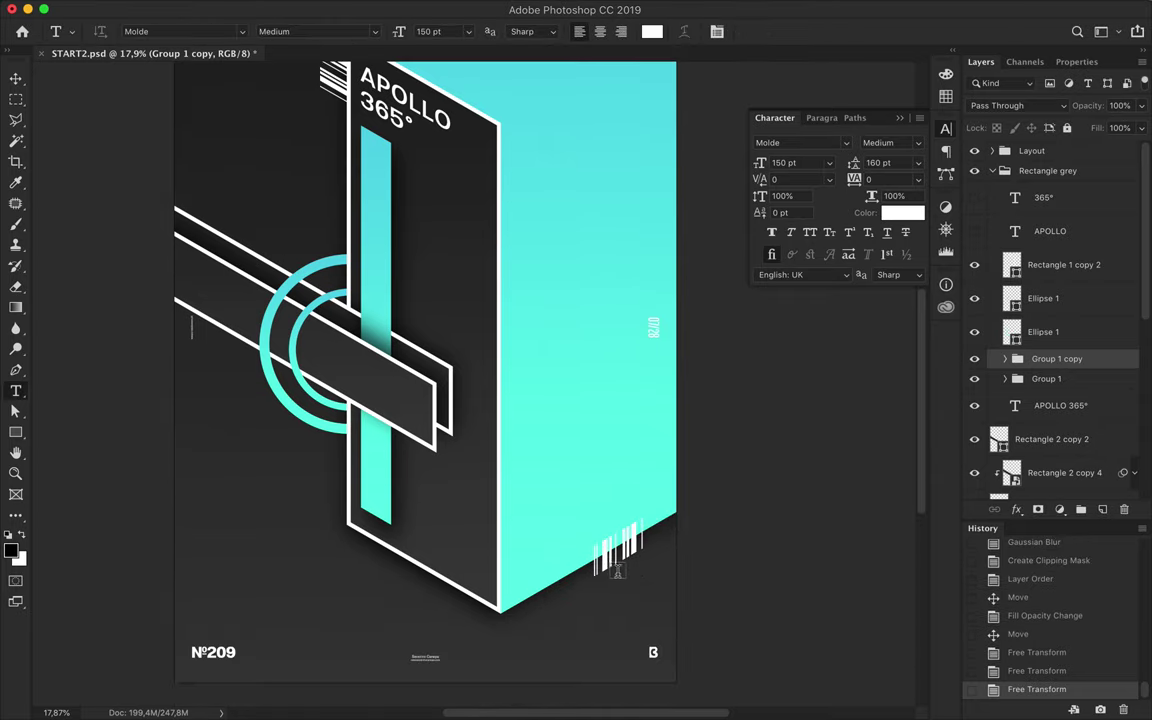
pyautogui.press('v')
pyautogui.scroll(3, 618, 575)
# Duplicate the outlined Rectangle 2 bar and re-skew the copy to a vertical skew of 30°.
pyautogui.moveTo(390, 494); pyautogui.dragTo(510, 543)
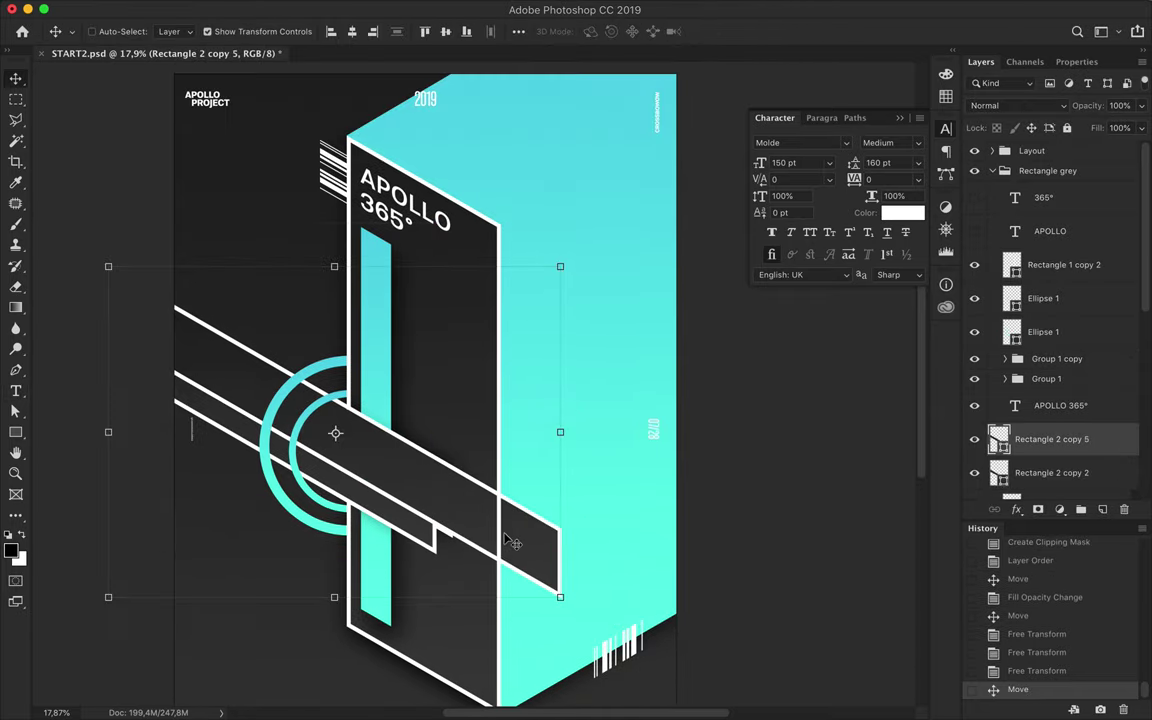
pyautogui.hotkey('ctrl', 't')
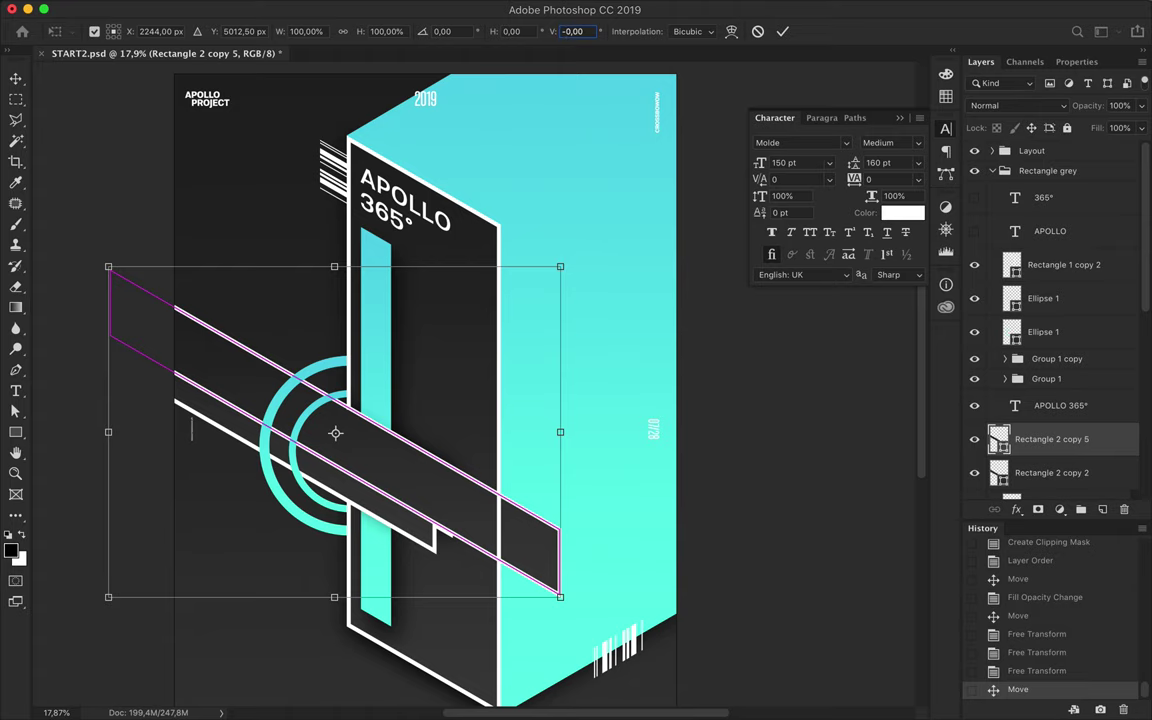
pyautogui.write('-30')
pyautogui.press('Return')
pyautogui.press('Return')
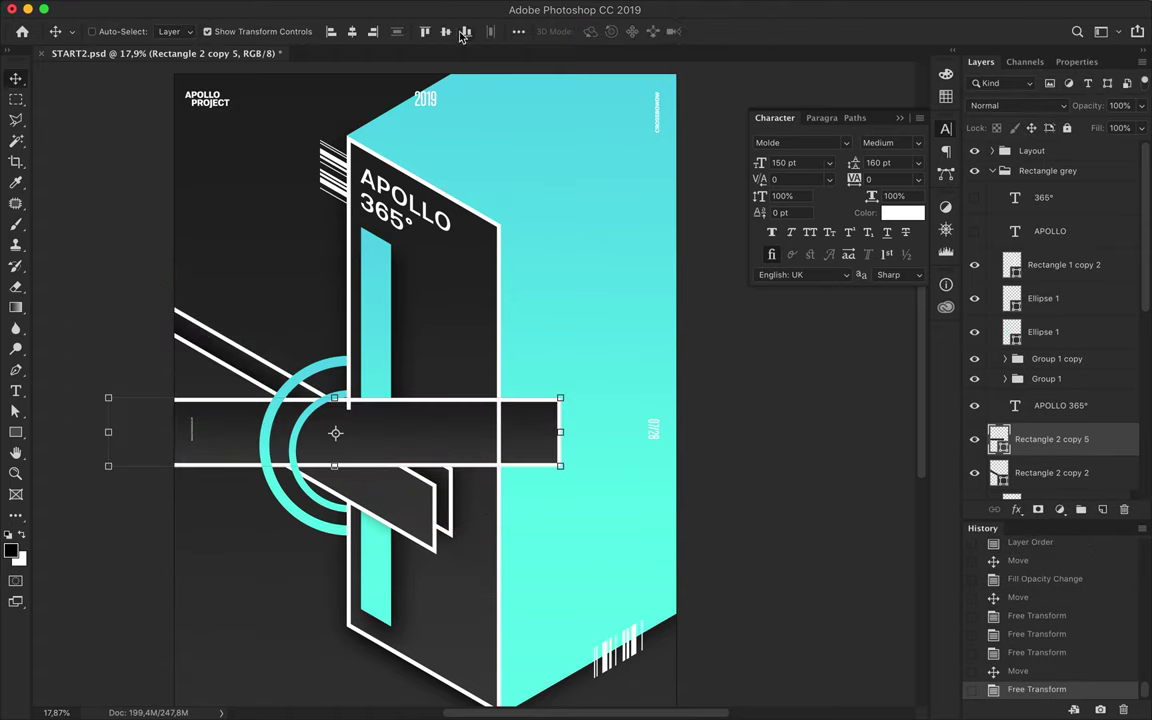
pyautogui.hotkey('ctrl', 't')
pyautogui.write('30')
pyautogui.press('Return')
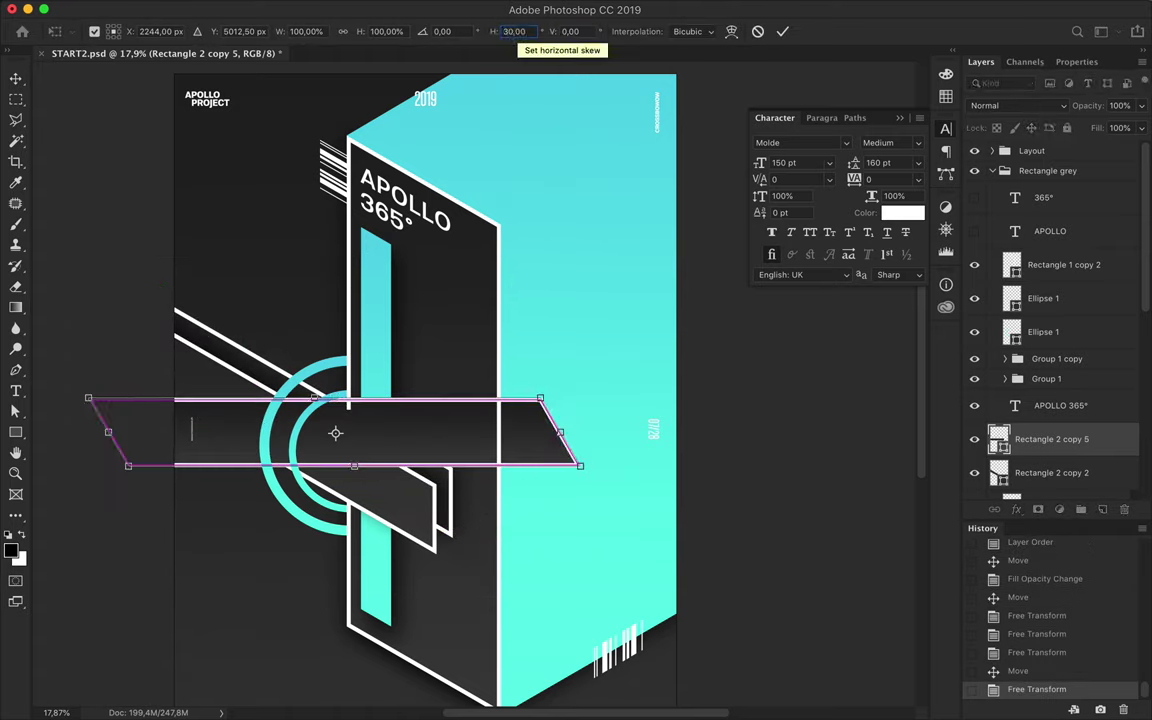
pyautogui.write('0')
pyautogui.press('Tab')
pyautogui.write('3')
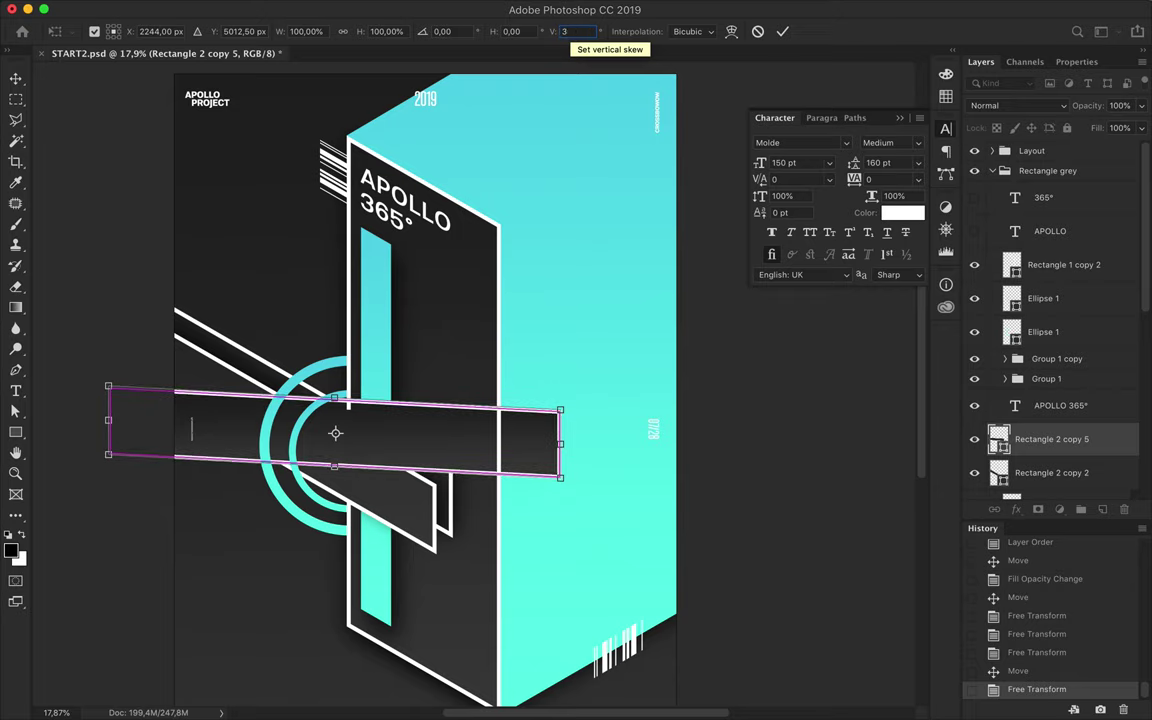
pyautogui.write('0,00')
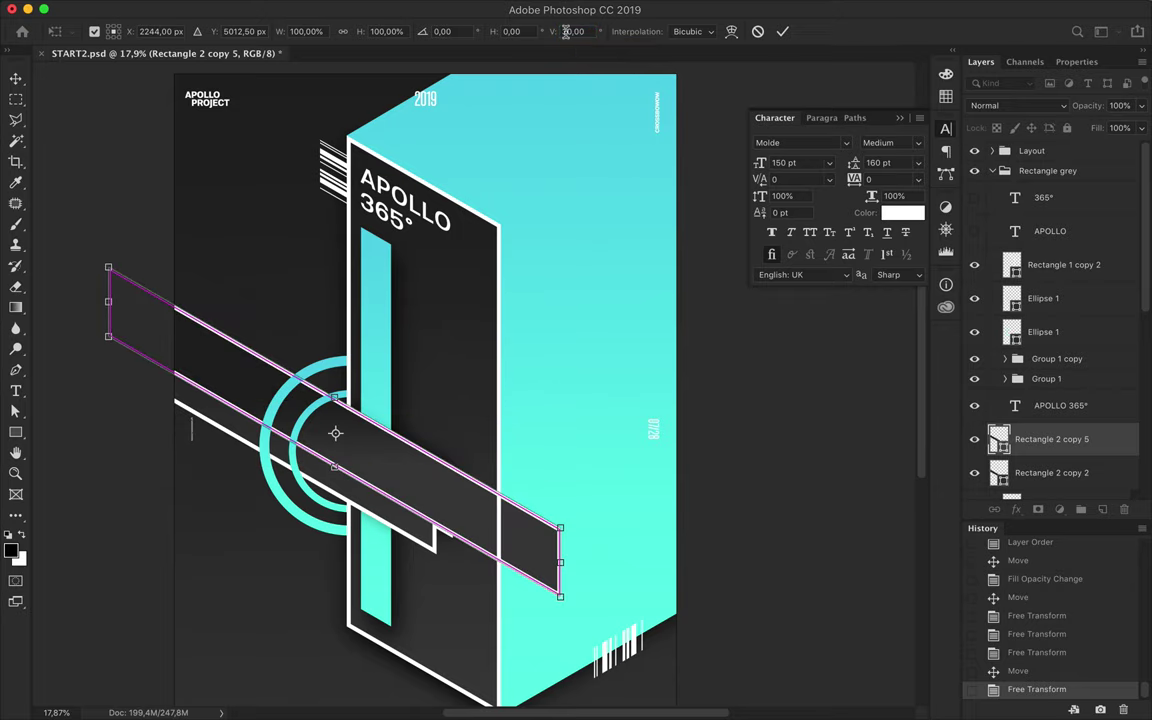
pyautogui.click(219, 8)
# Flip the bar copy horizontally and move it toward the lower tower.
pyautogui.click(782, 31)
pyautogui.click(179, 8)
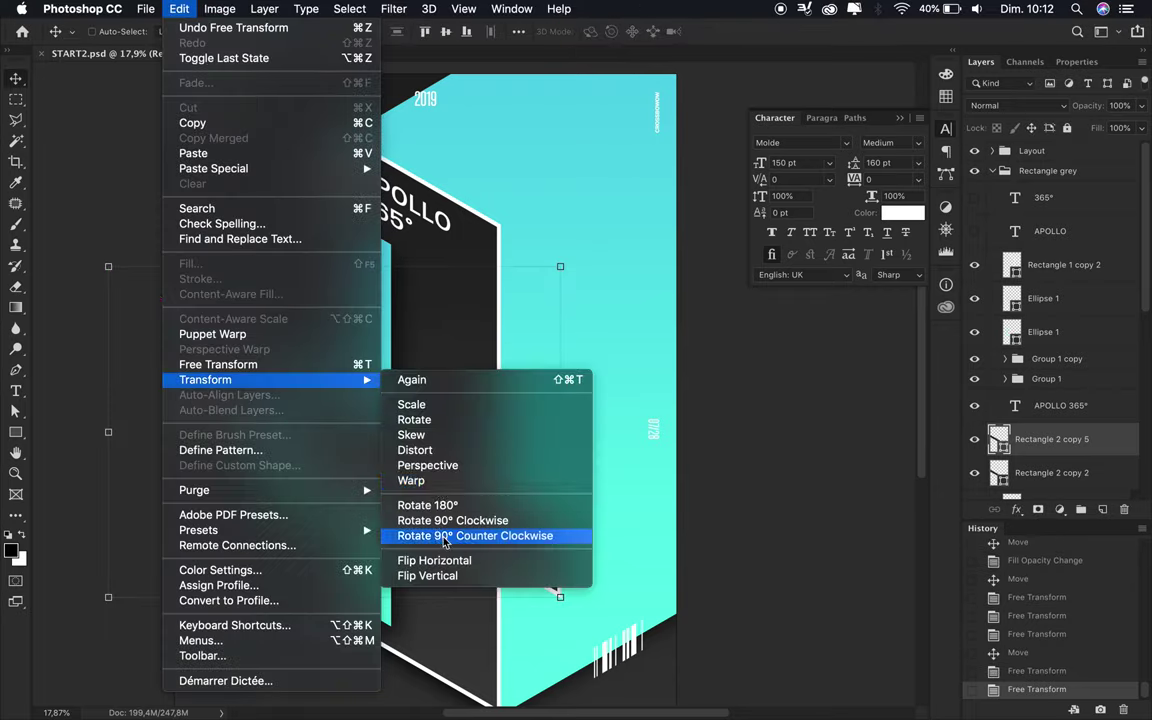
pyautogui.click(434, 560)
pyautogui.press('super+minus')
pyautogui.moveTo(437, 476); pyautogui.dragTo(503, 520)
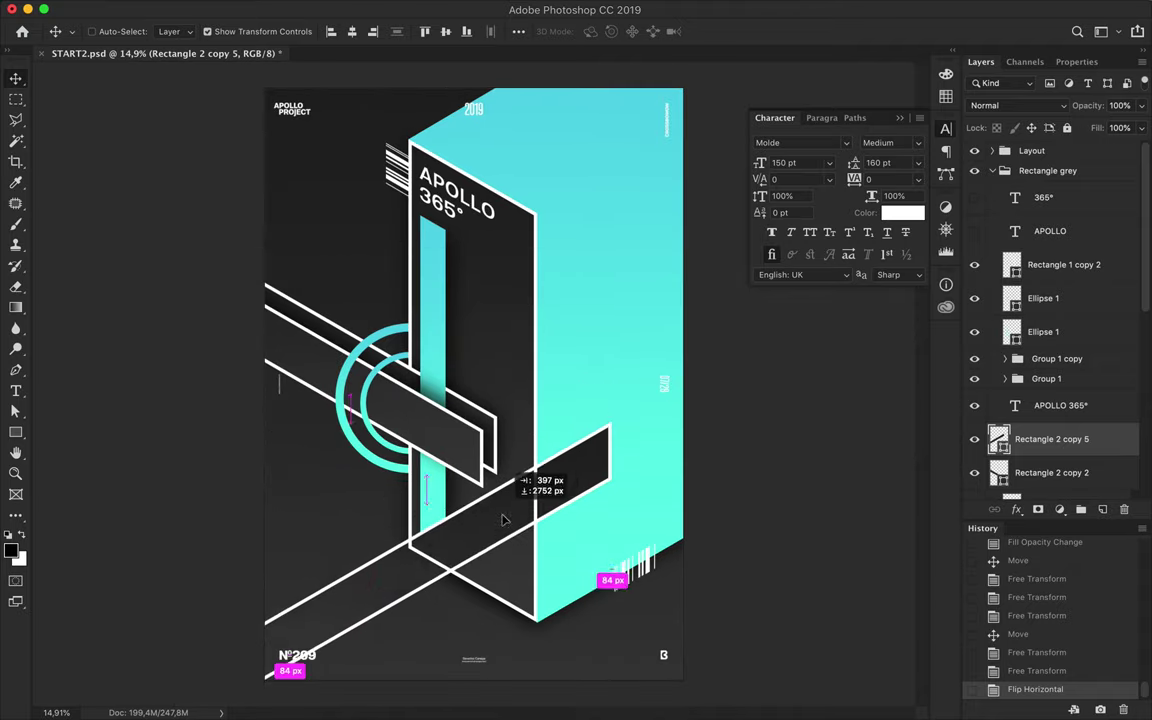
# Position the flipped bar across the lower tower, move its layer to the top, and duplicate it.
pyautogui.moveTo(503, 520)
pyautogui.mouseDown()
pyautogui.moveTo(351, 484)
pyautogui.moveTo(578, 490)
pyautogui.moveTo(738, 393)
pyautogui.mouseUp()
pyautogui.moveTo(1040, 439); pyautogui.dragTo(1030, 168)
pyautogui.moveTo(575, 494); pyautogui.dragTo(622, 490)
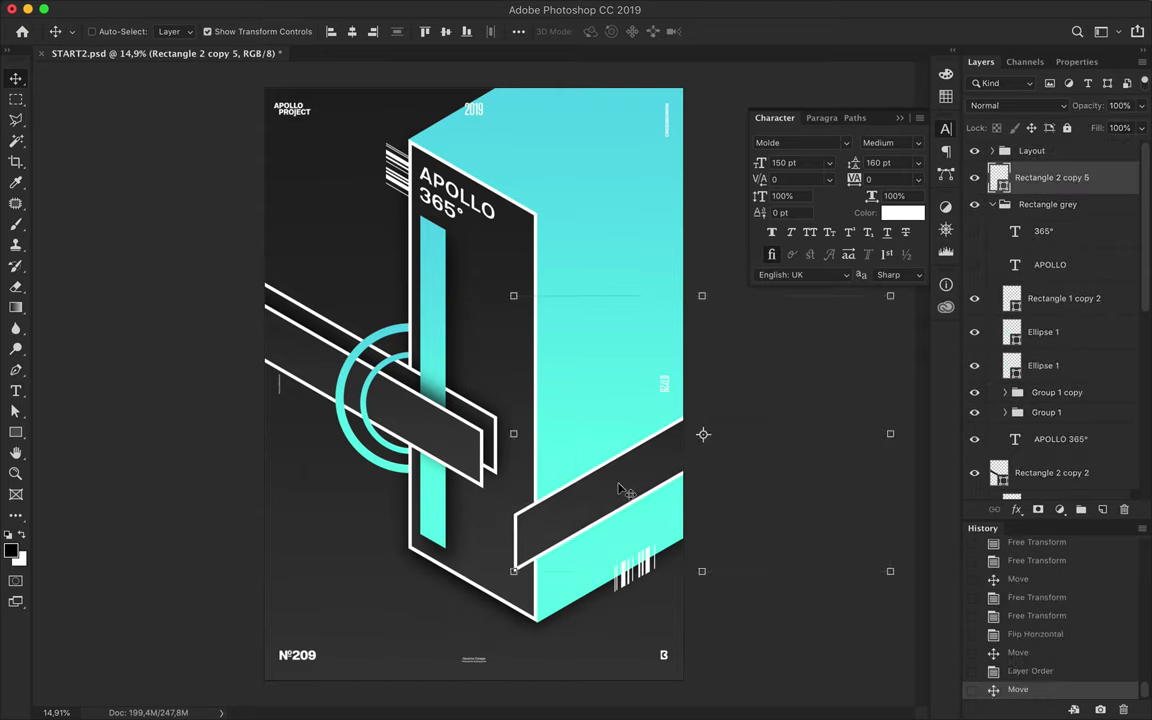
pyautogui.moveTo(1060, 187); pyautogui.dragTo(1062, 198)
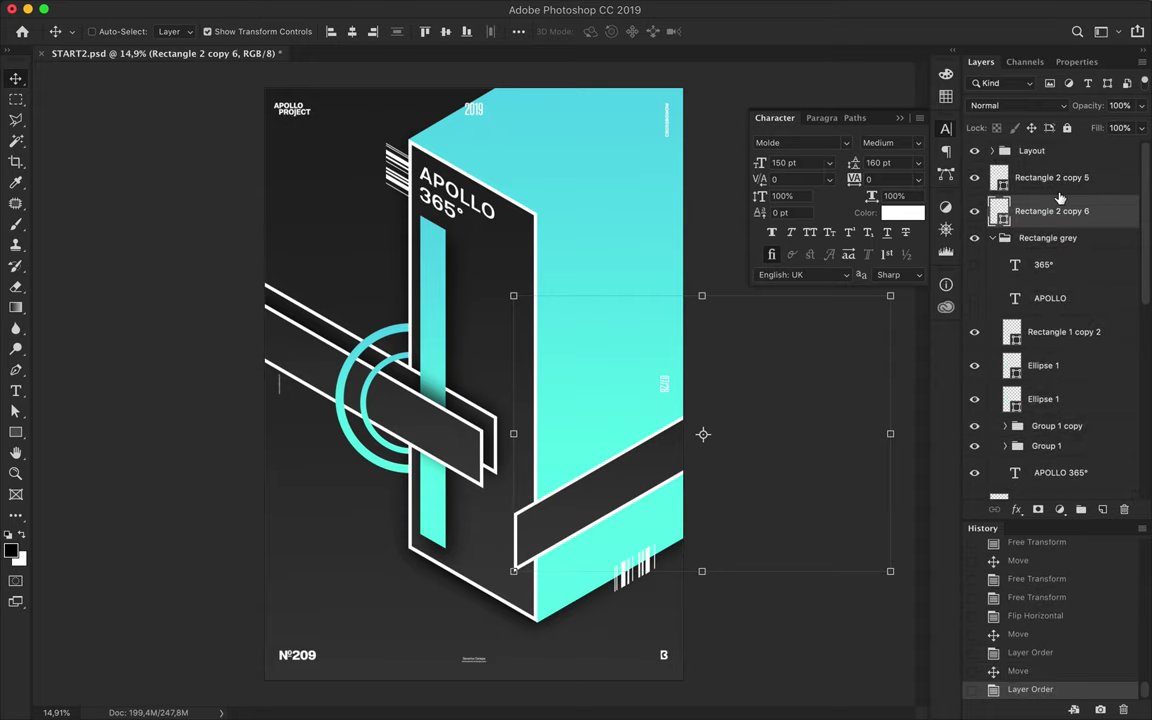
# Select Rectangle 2 copy 2, copy 4, copy 3, Rectangle 2, Rectangle 2 copy and Rectangle 4 copy 2.
pyautogui.keyDown('ctrl'); pyautogui.click(420, 415); pyautogui.keyUp('ctrl')
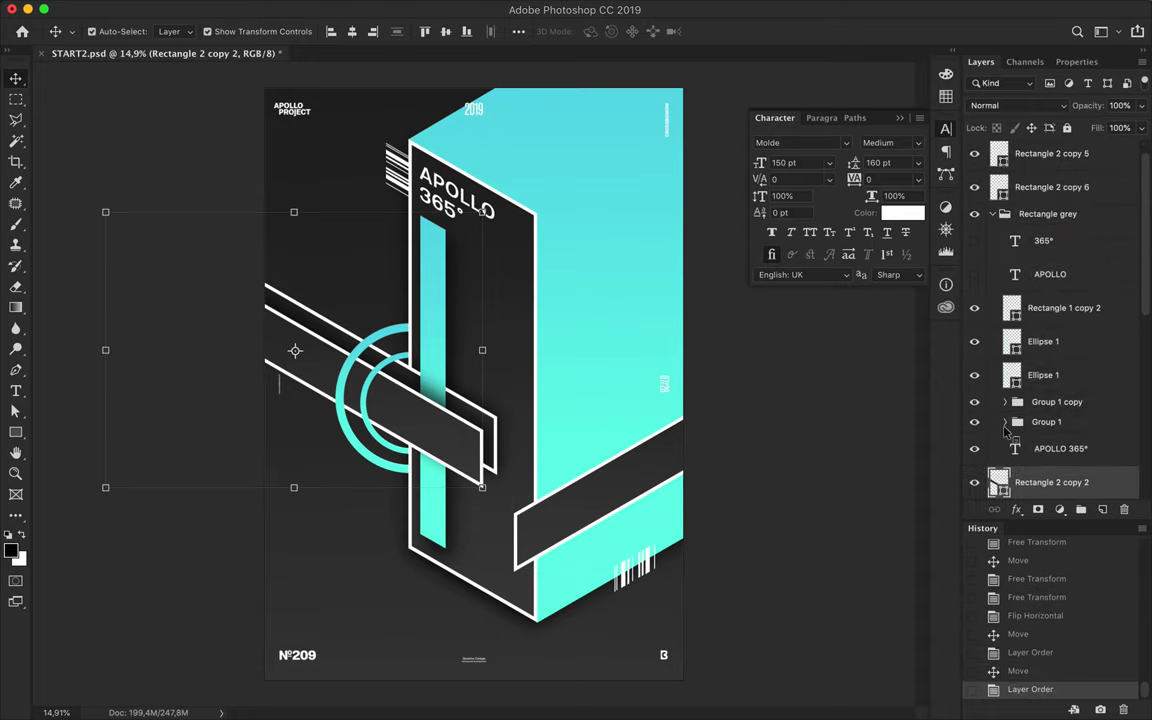
pyautogui.scroll(-5, 1020, 440)
pyautogui.scroll(-2, 1050, 390)
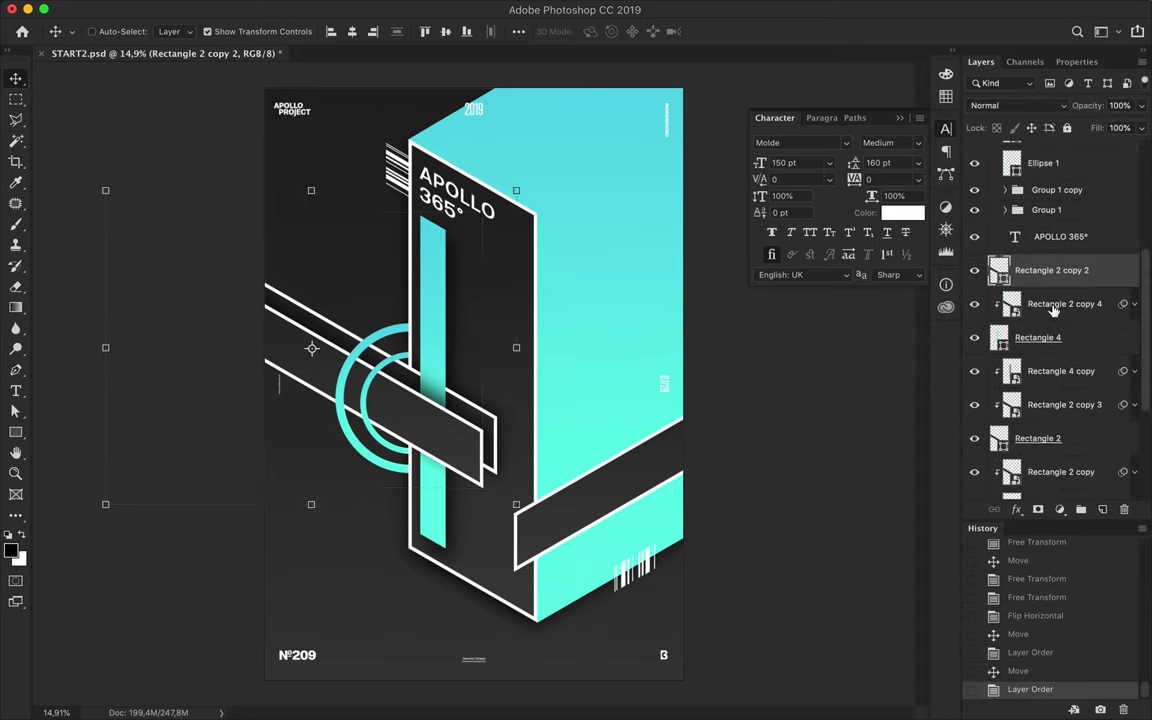
pyautogui.keyDown('ctrl'); pyautogui.click(1052, 306); pyautogui.keyUp('ctrl')
pyautogui.keyDown('ctrl'); pyautogui.click(1045, 408); pyautogui.keyUp('ctrl')
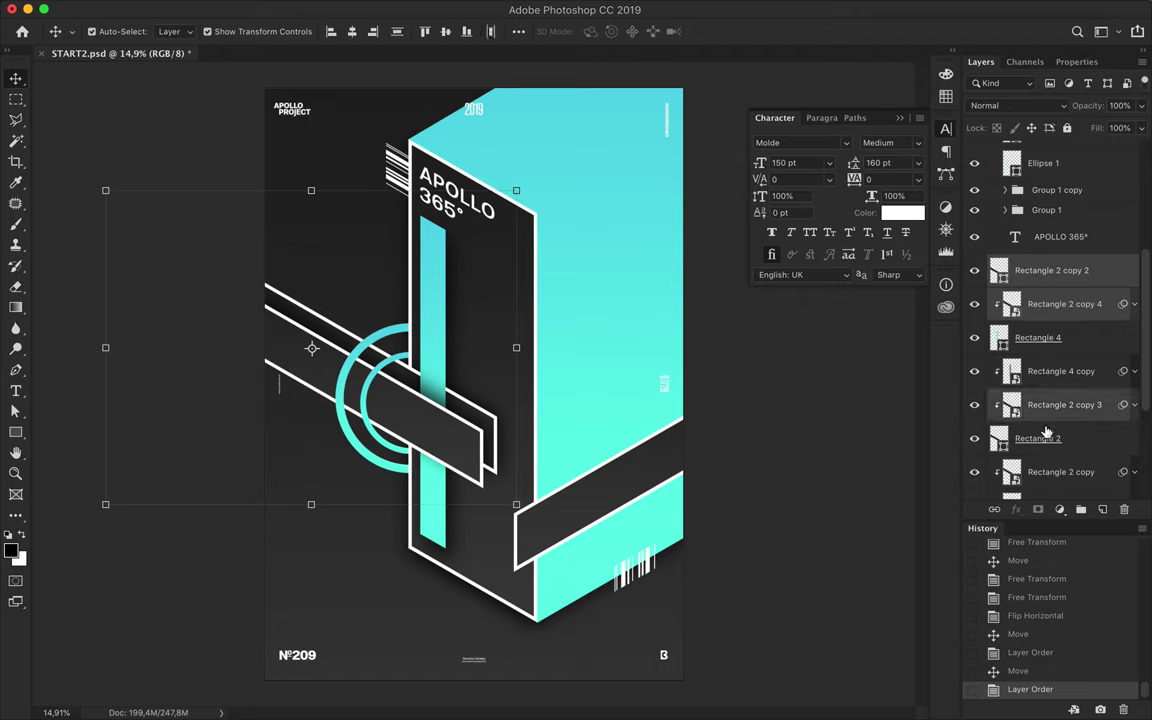
pyautogui.scroll(-2, 1045, 410)
pyautogui.keyDown('ctrl'); pyautogui.click(1040, 378); pyautogui.keyUp('ctrl')
pyautogui.keyDown('ctrl'); pyautogui.click(1048, 412); pyautogui.keyUp('ctrl')
pyautogui.keyDown('ctrl'); pyautogui.click(1050, 445); pyautogui.keyUp('ctrl')
pyautogui.scroll(-2, 1050, 452)
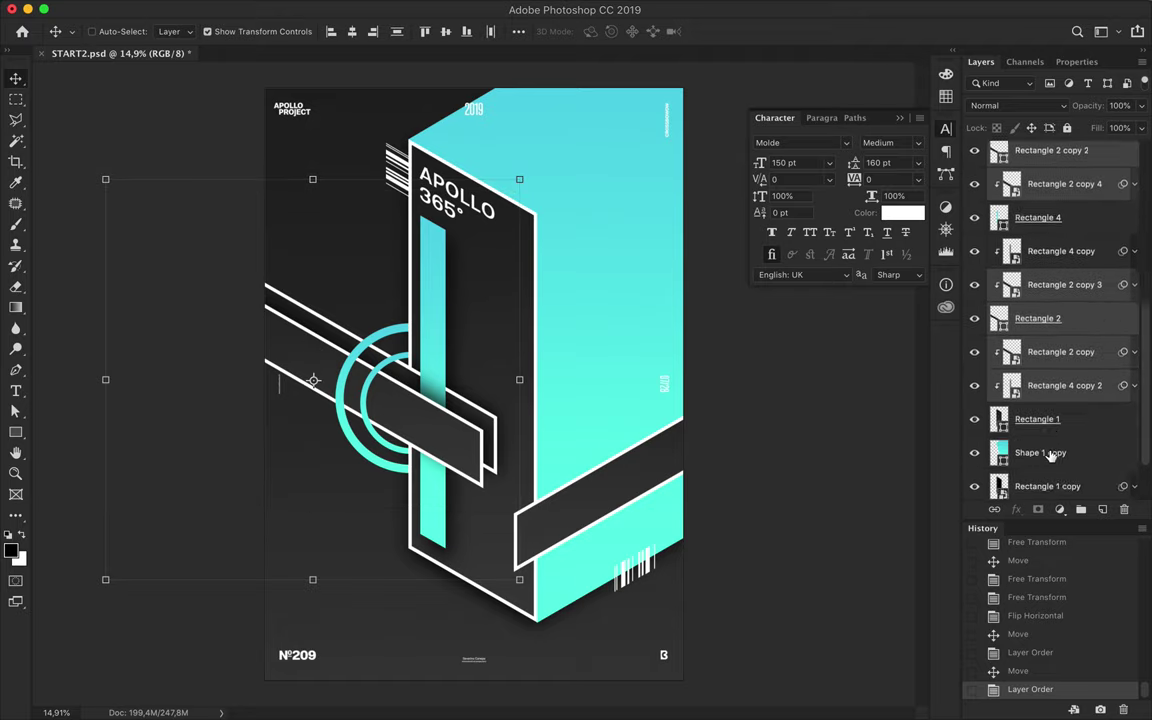
pyautogui.scroll(12, 1062, 387)
pyautogui.scroll(-3, 1062, 387)
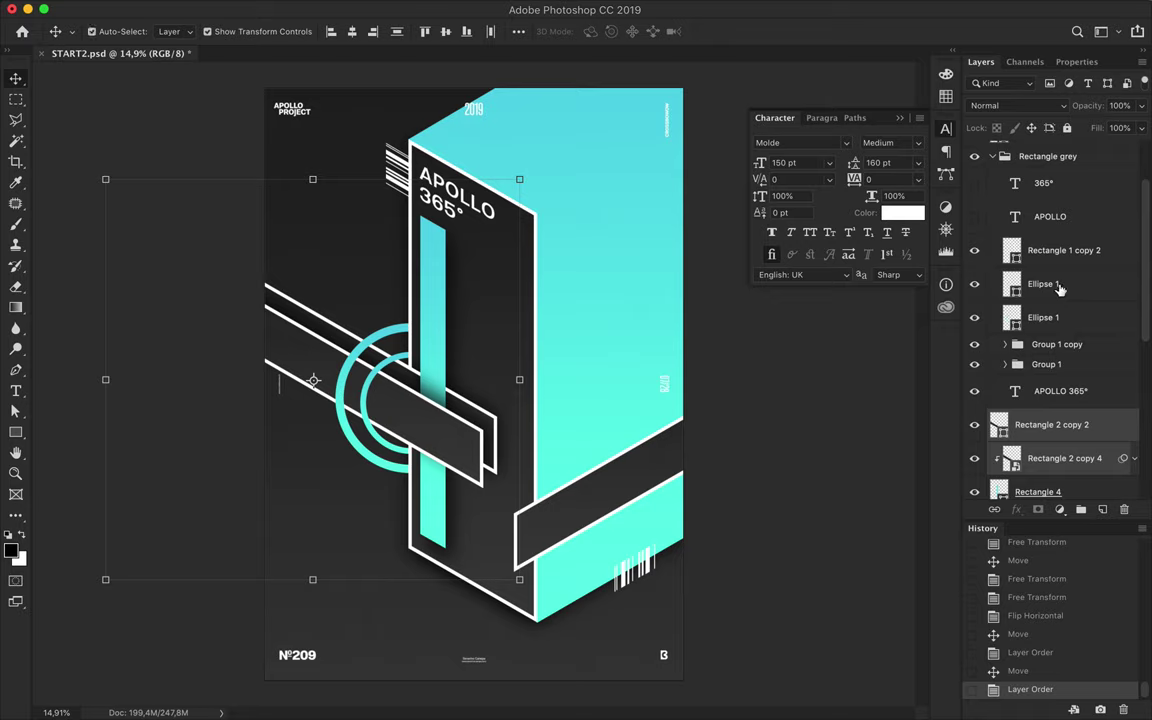
# Trial-move the two Ellipse 1 circles and undo, then shift the lower bar and select copy 6.
pyautogui.click(1060, 289)
pyautogui.keyDown('ctrl'); pyautogui.click(1045, 317); pyautogui.keyUp('ctrl')
pyautogui.moveTo(424, 412); pyautogui.dragTo(424, 377)
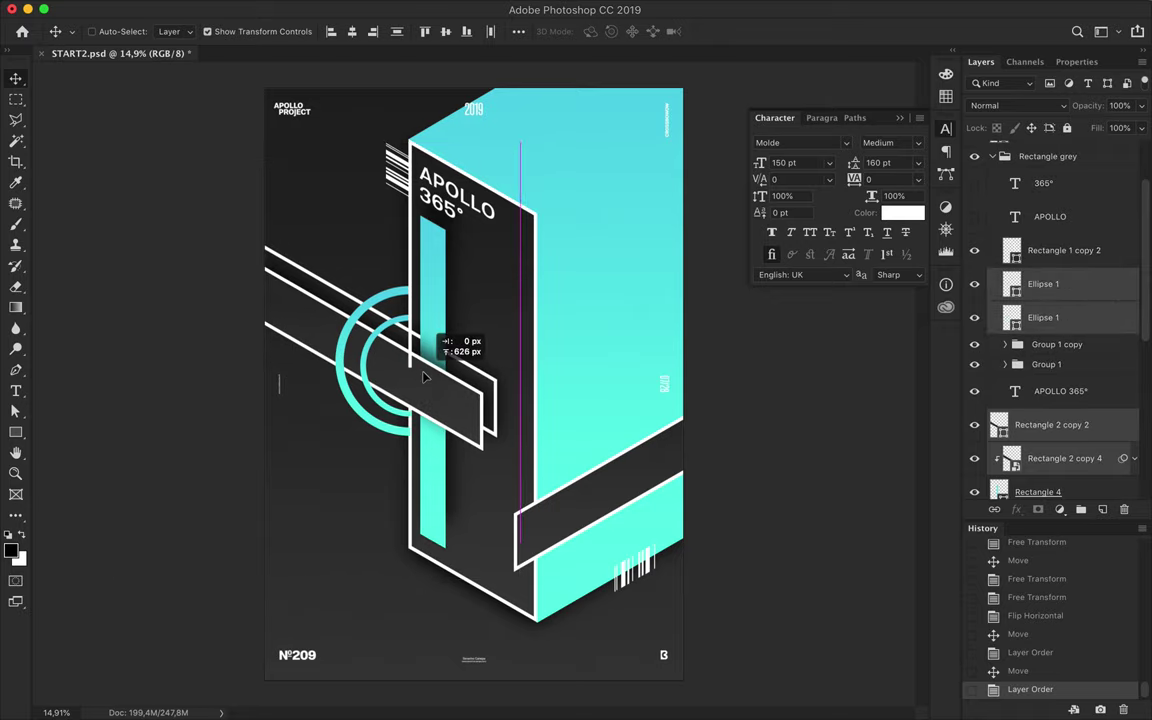
pyautogui.hotkey('ctrl', 'z')
pyautogui.moveTo(620, 491); pyautogui.dragTo(547, 549)
pyautogui.keyDown('shift'); pyautogui.click(1052, 191); pyautogui.keyUp('shift')
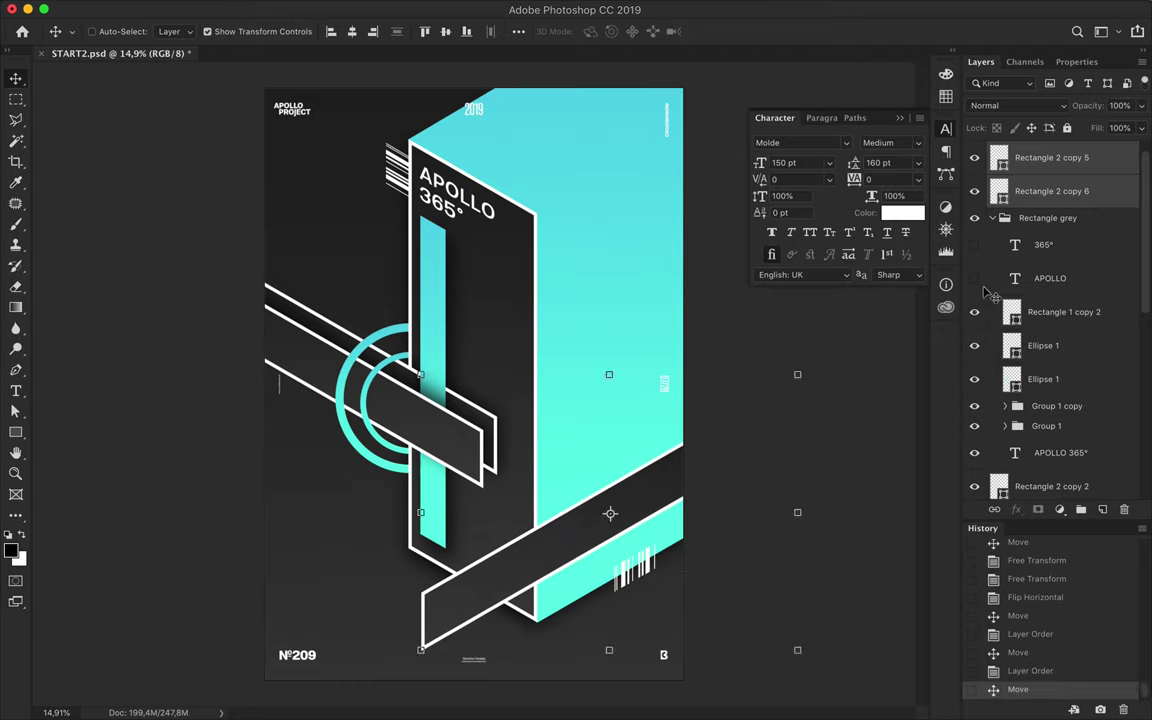
pyautogui.click(1052, 191)
# Give Rectangle 2 copy 6 a solid black fill and no stroke.
pyautogui.press('a')
pyautogui.click(238, 31)
pyautogui.click(201, 63)
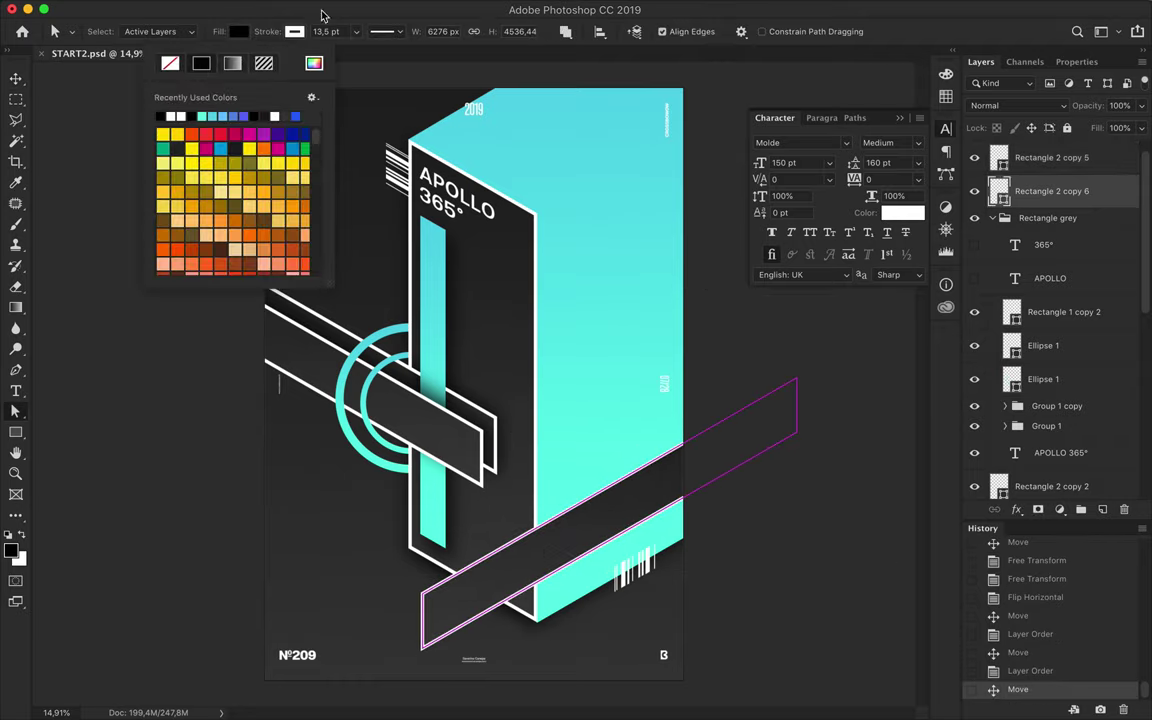
pyautogui.click(294, 31)
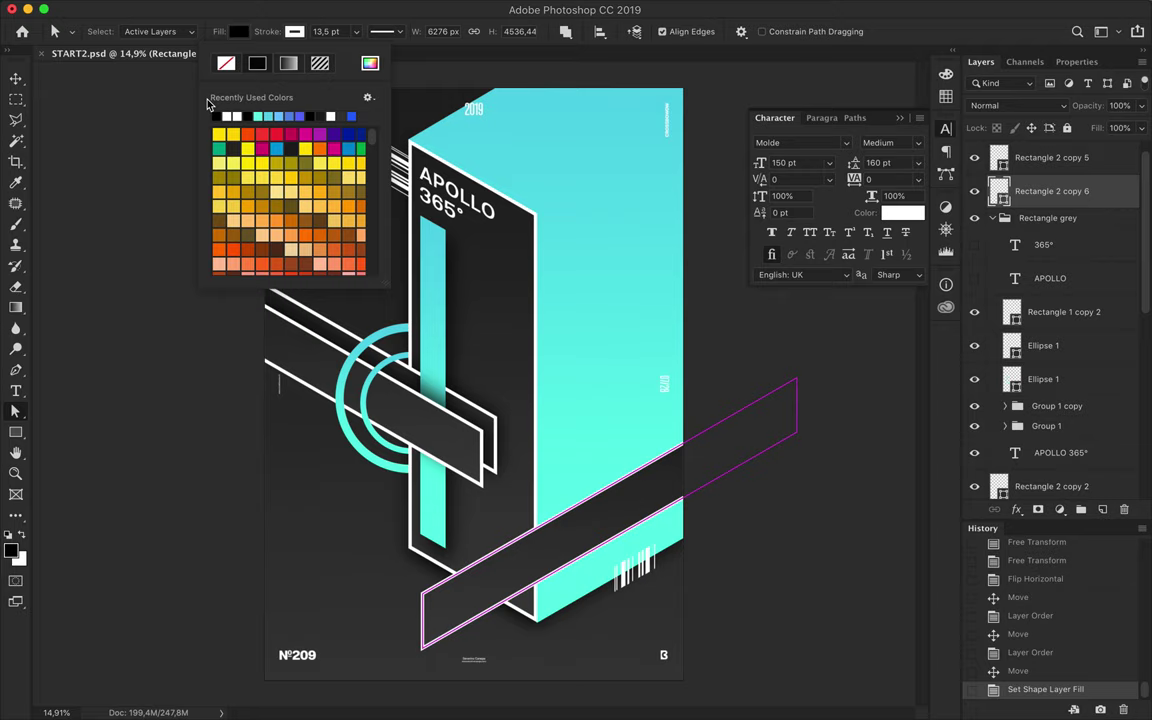
pyautogui.click(628, 187)
# Apply a 147,1 px Gaussian Blur as a smart object and set the shadow's fill to 75%.
pyautogui.click(393, 8)
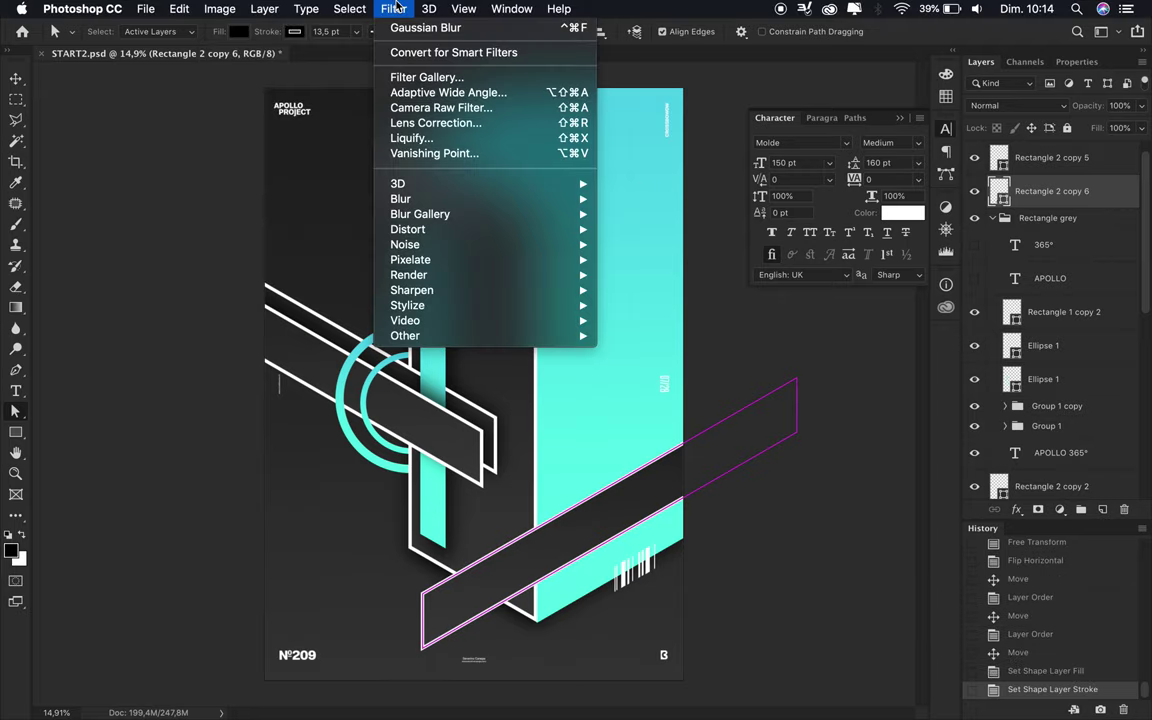
pyautogui.click(610, 227)
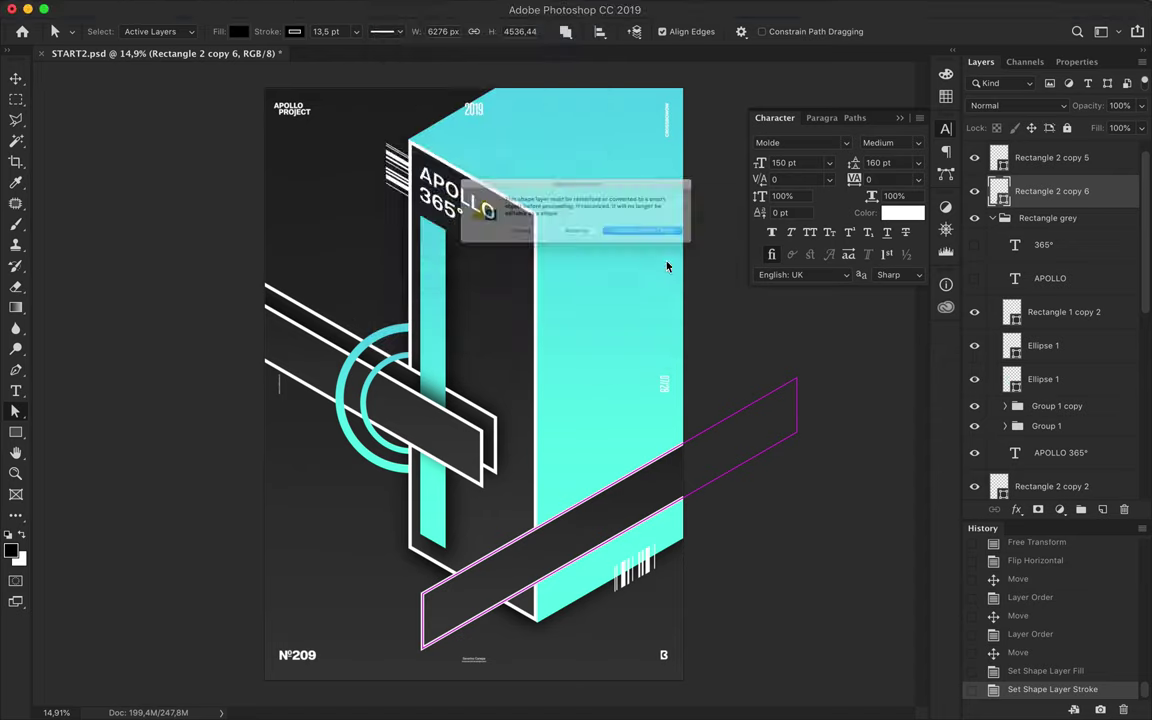
pyautogui.click(686, 249)
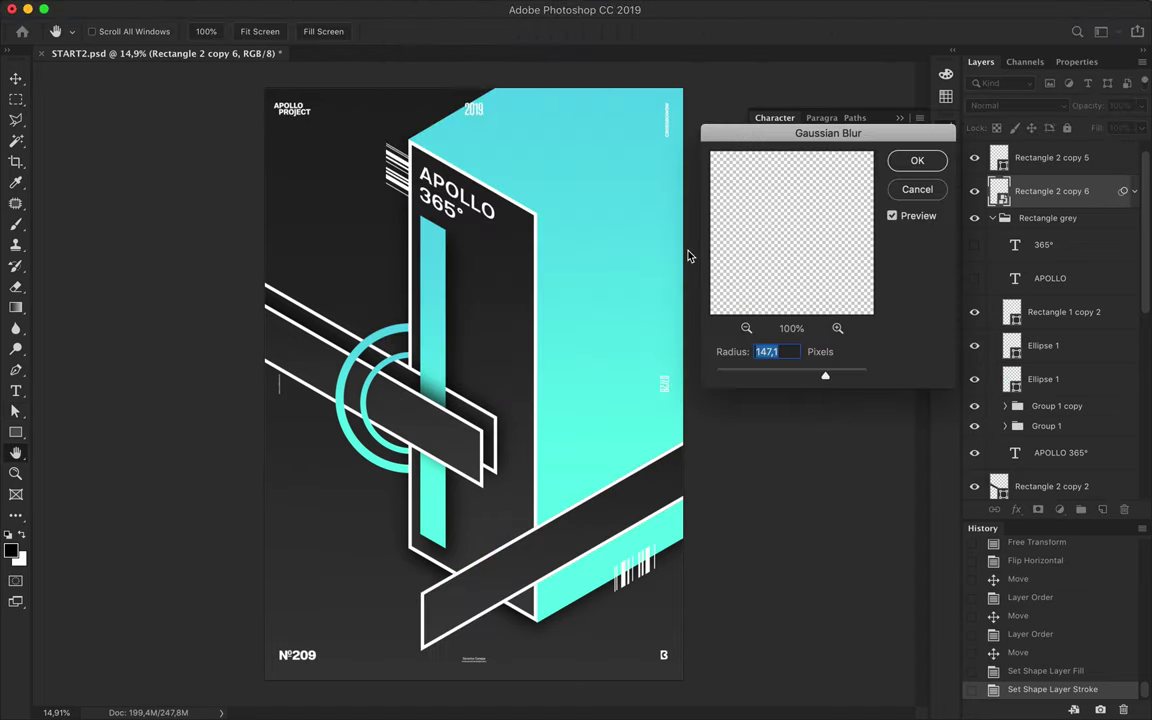
pyautogui.click(913, 161)
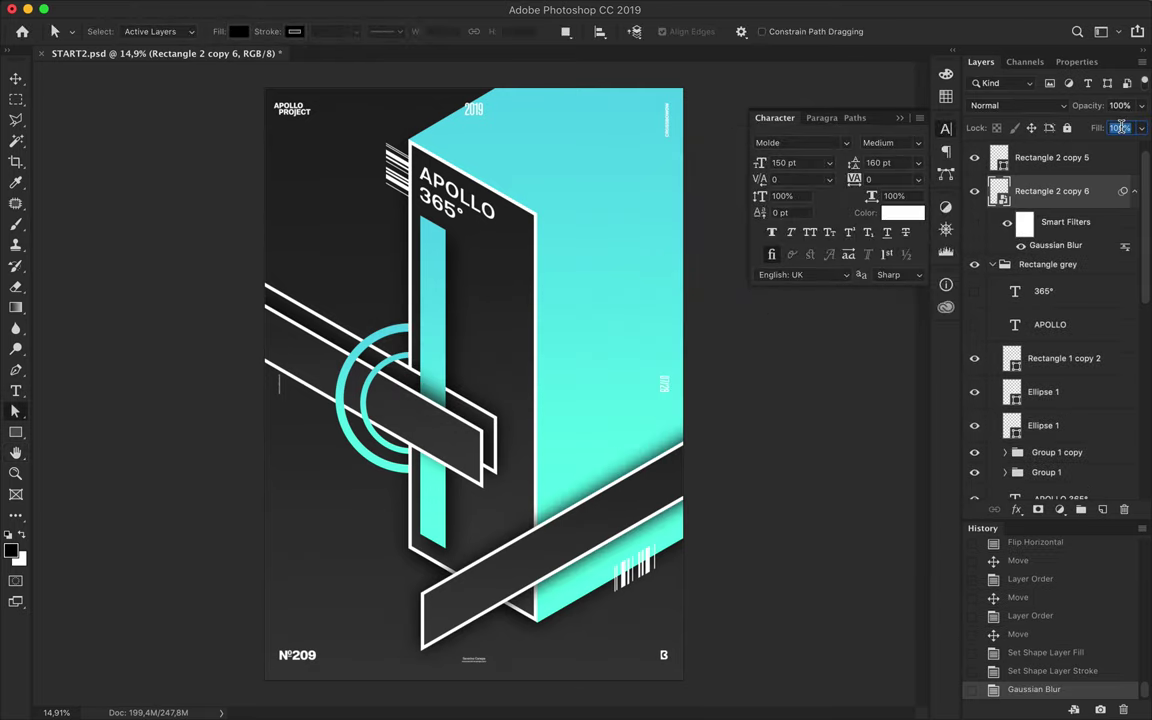
pyautogui.moveTo(1097, 127); pyautogui.dragTo(601, 496)
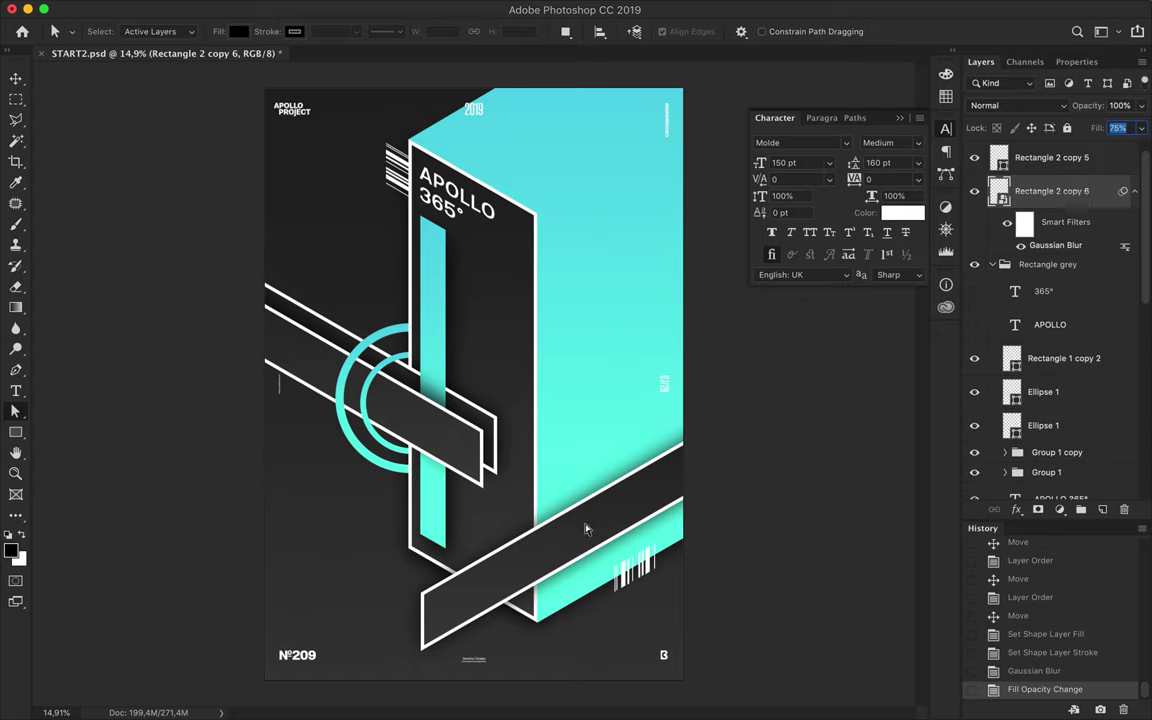
pyautogui.click(1049, 163)
# Try duplicating the lower bar with its shadow, then undo and delete the extra copies.
pyautogui.moveTo(535, 555); pyautogui.dragTo(588, 583)
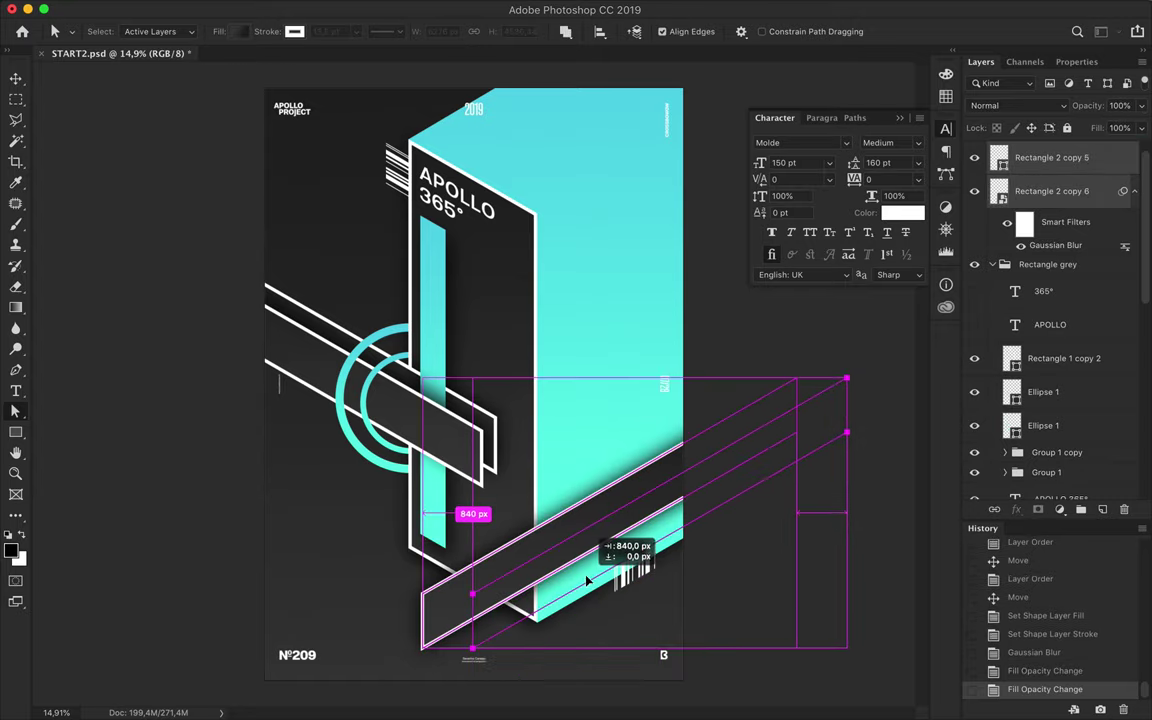
pyautogui.scroll(1, 1017, 163)
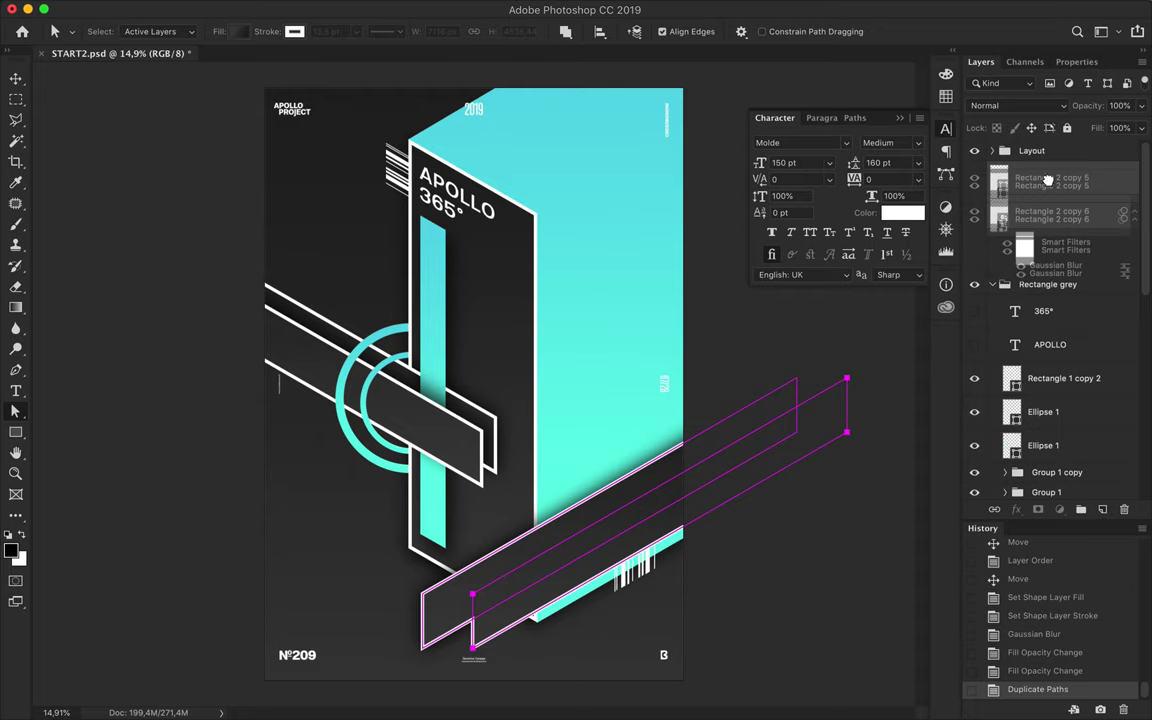
pyautogui.press('v')
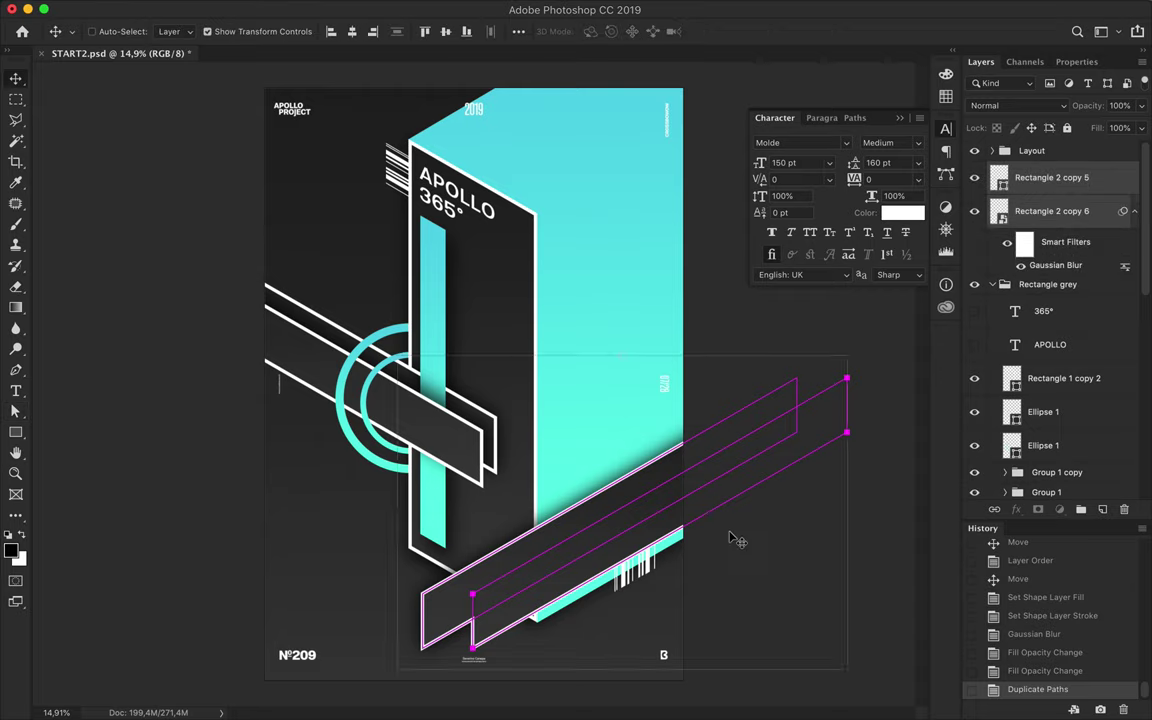
pyautogui.hotkey('ctrl', 'z')
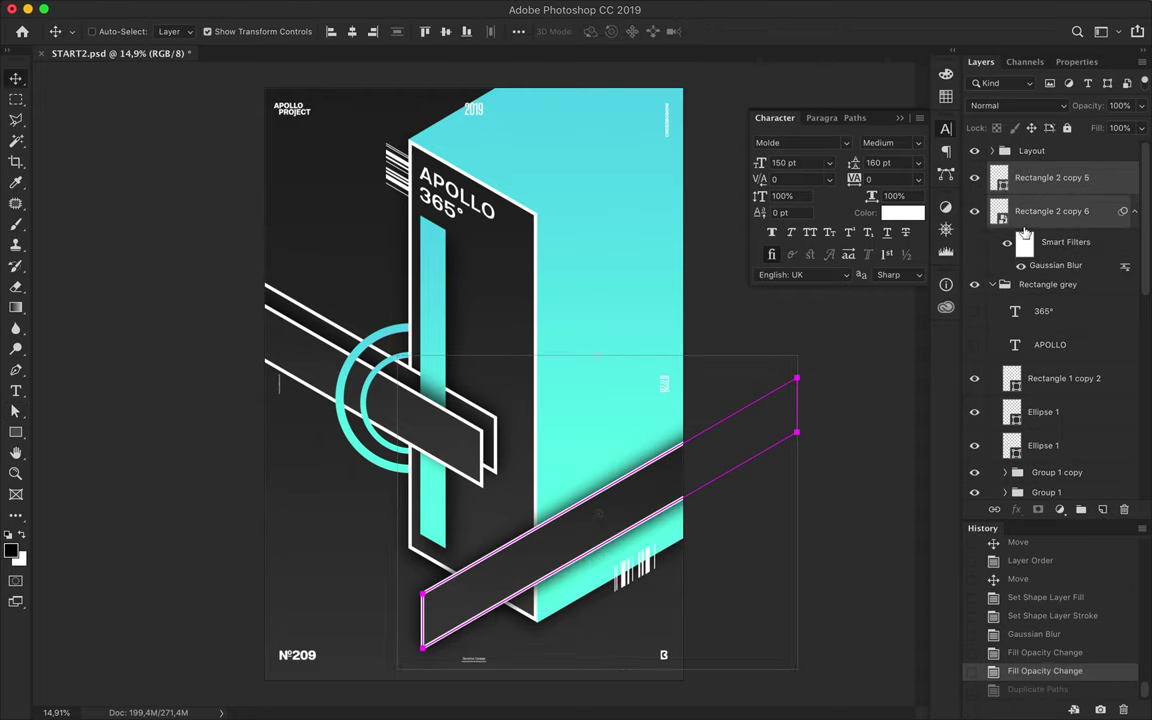
pyautogui.moveTo(629, 518); pyautogui.dragTo(573, 549)
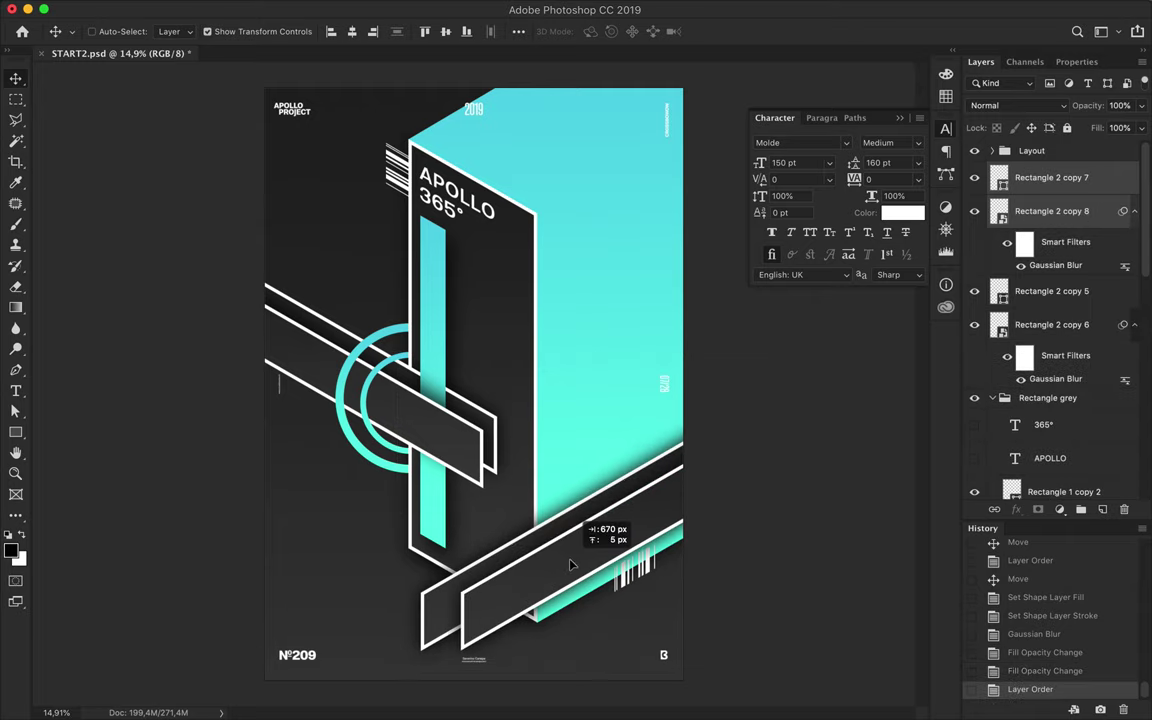
pyautogui.moveTo(573, 549); pyautogui.dragTo(577, 567)
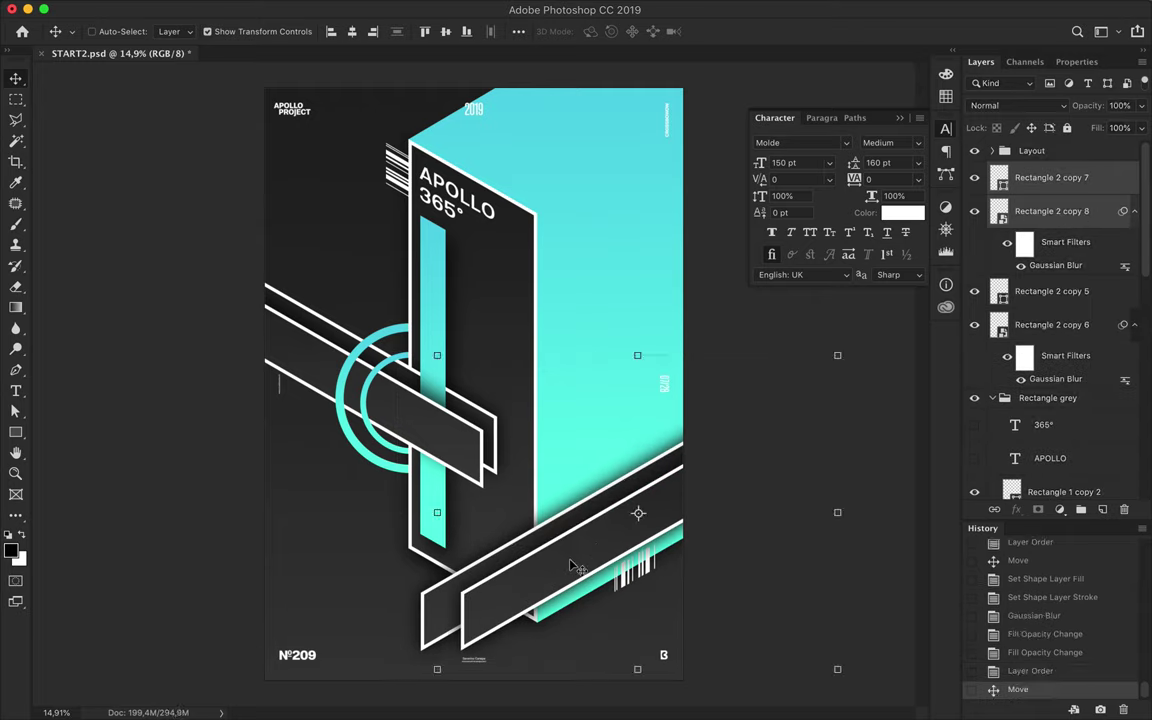
pyautogui.press('Delete')
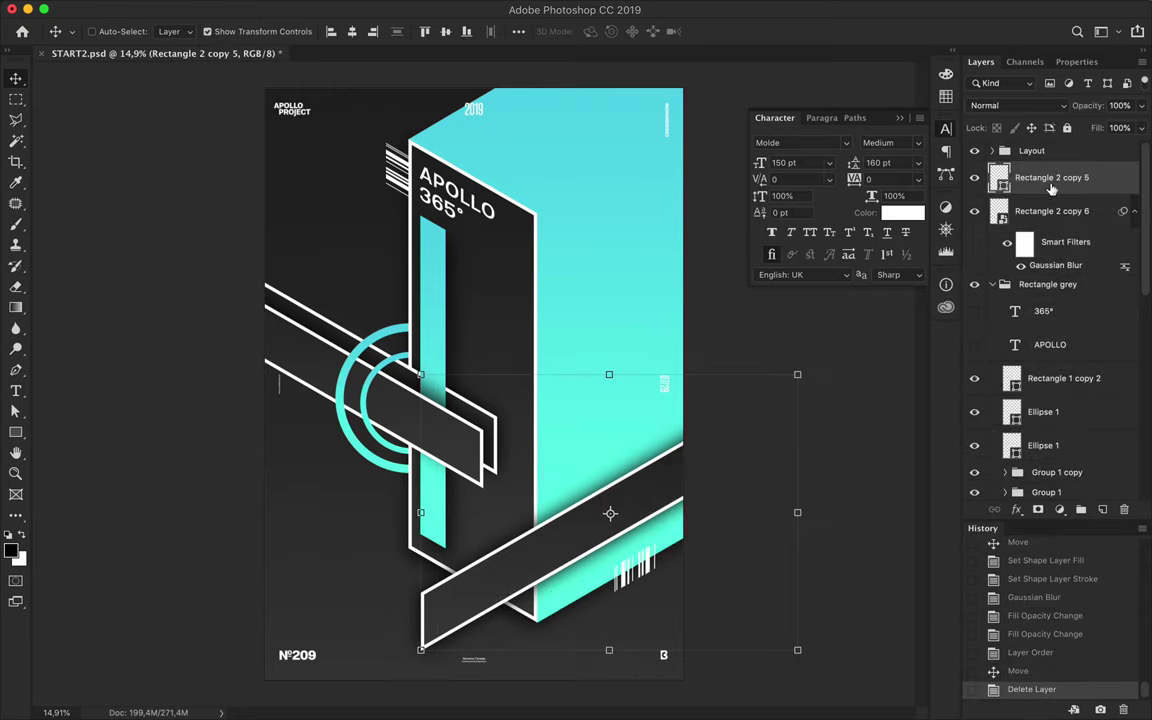
# Set the Rectangle 2 copy 6 shadow to 75% fill and draw a small rectangle on the cyan face.
pyautogui.click(1052, 211)
pyautogui.click(1134, 211)
pyautogui.hotkey('shift', '7')
pyautogui.hotkey('shift', '5')
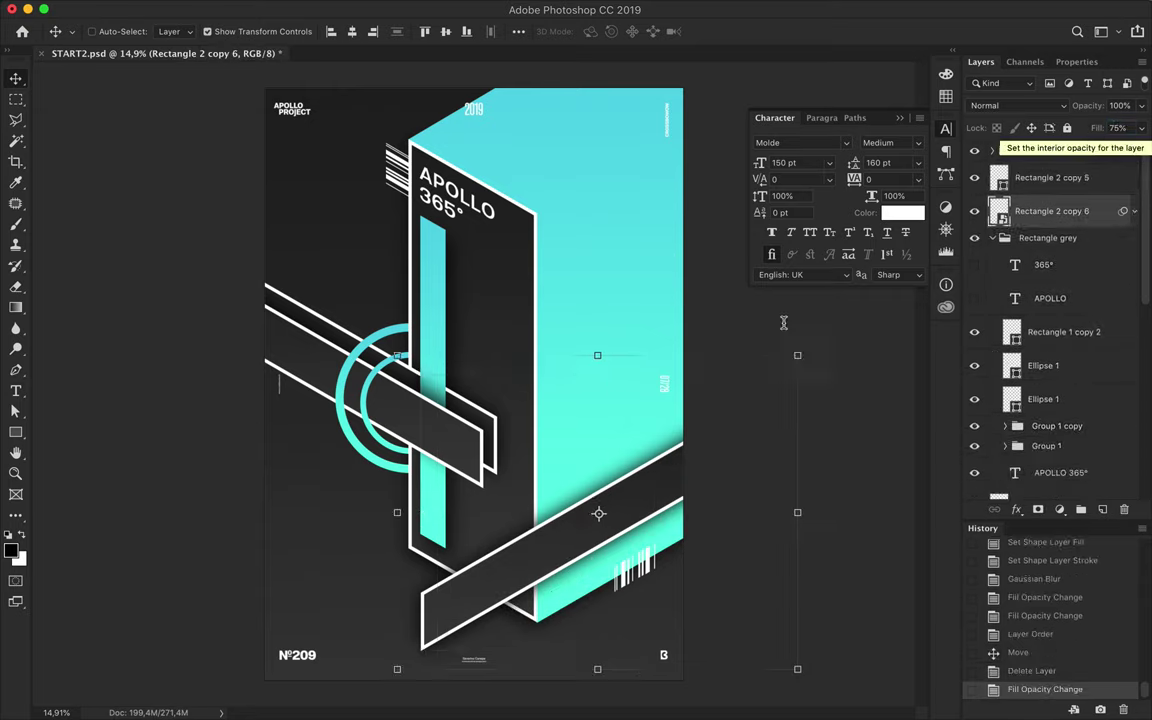
pyautogui.press('u')
pyautogui.moveTo(563, 185); pyautogui.dragTo(591, 268)
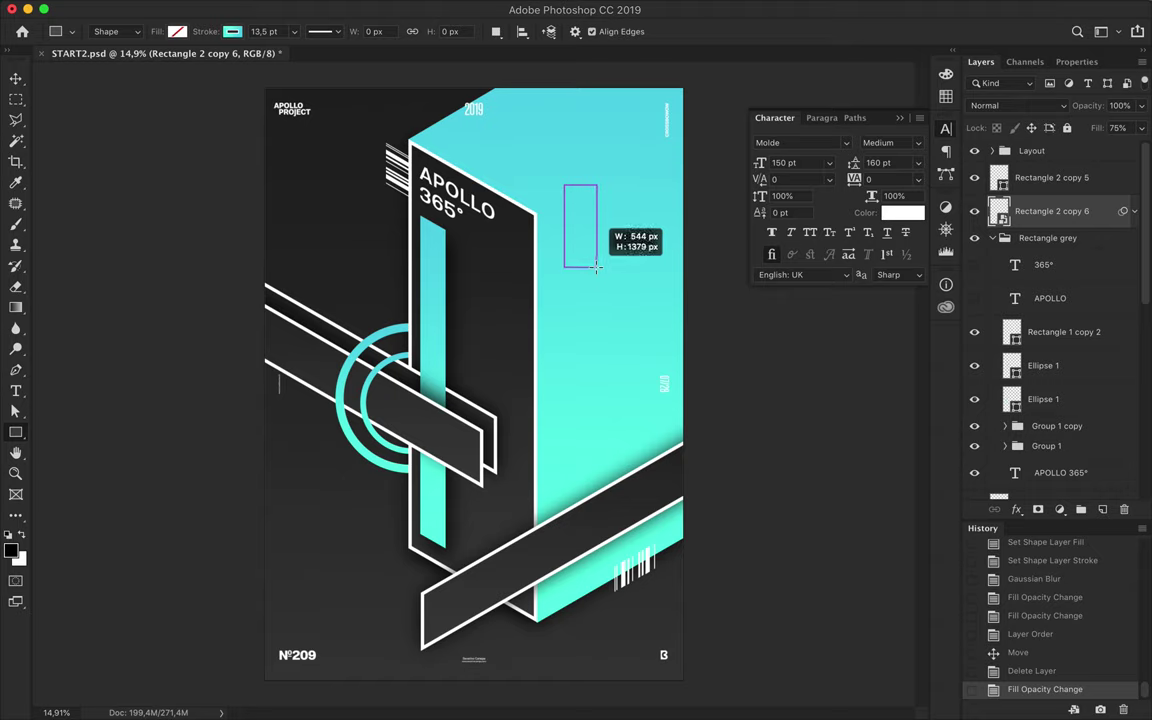
# Give the new rectangle a white outline and a dark grey gradient fill.
pyautogui.click(231, 31)
pyautogui.click(195, 63)
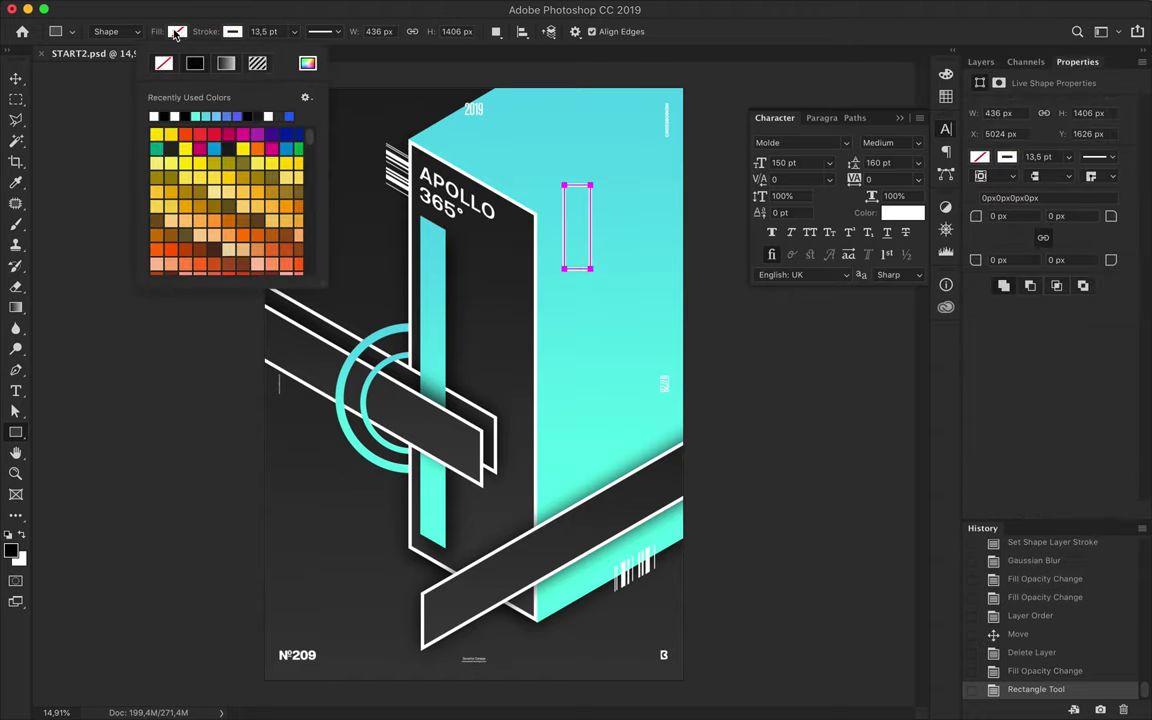
pyautogui.click(177, 31)
pyautogui.click(170, 63)
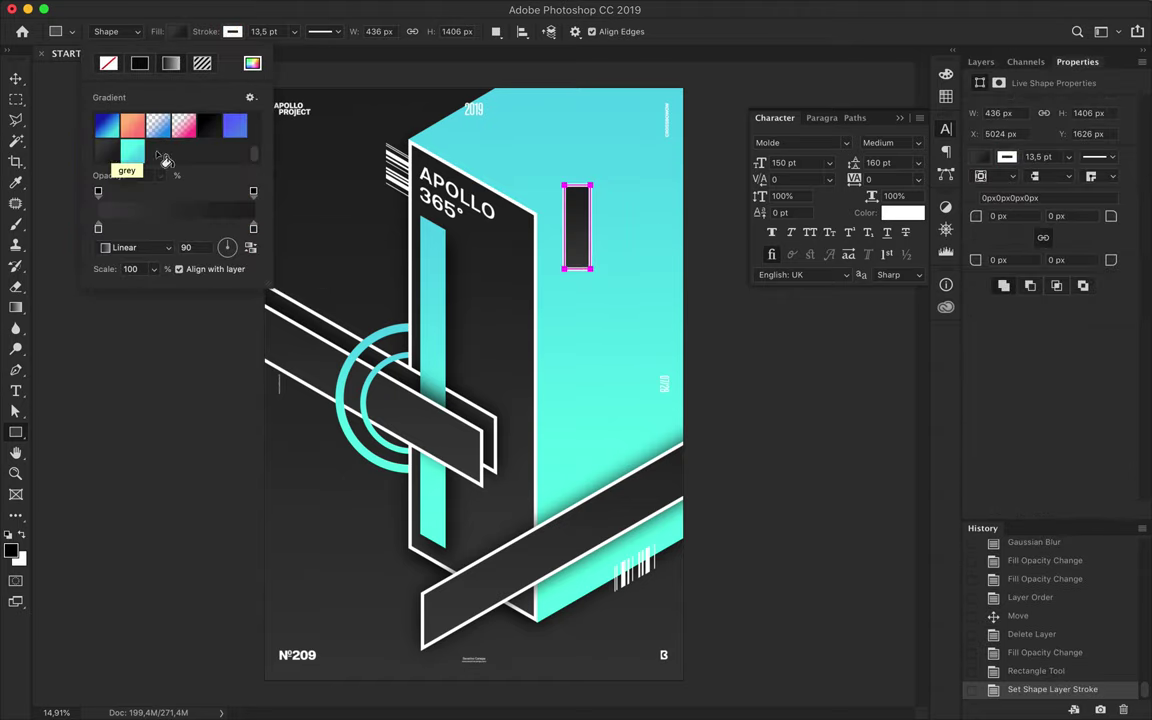
pyautogui.press('v')
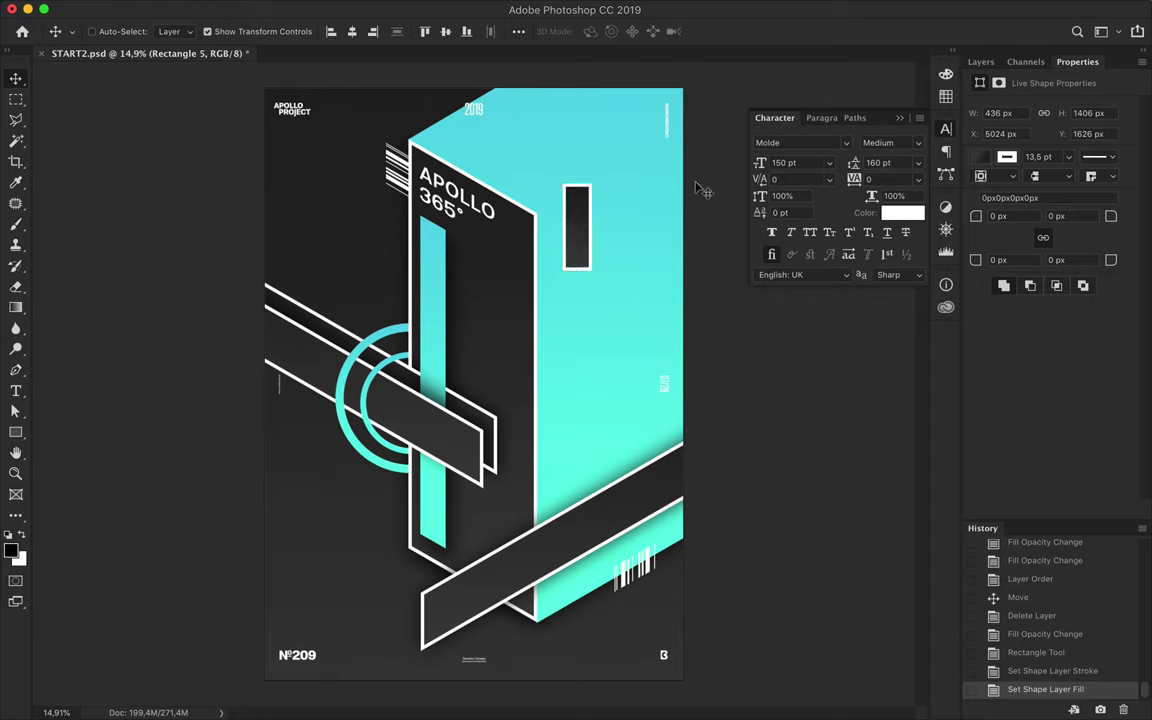
# Skew the Rectangle 5 panel to a vertical skew of -30° to match the cyan face.
pyautogui.hotkey('ctrl', 't')
pyautogui.click(576, 31)
pyautogui.write('30')
pyautogui.press('Return')
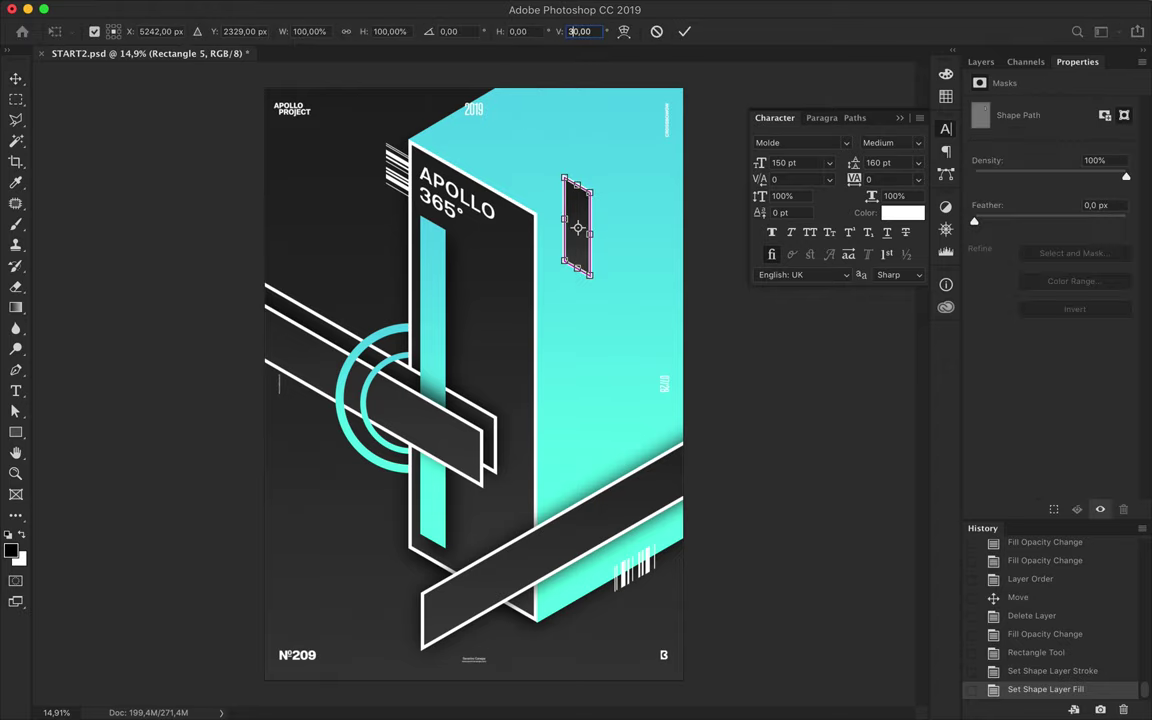
pyautogui.write('-30')
pyautogui.press('Return')
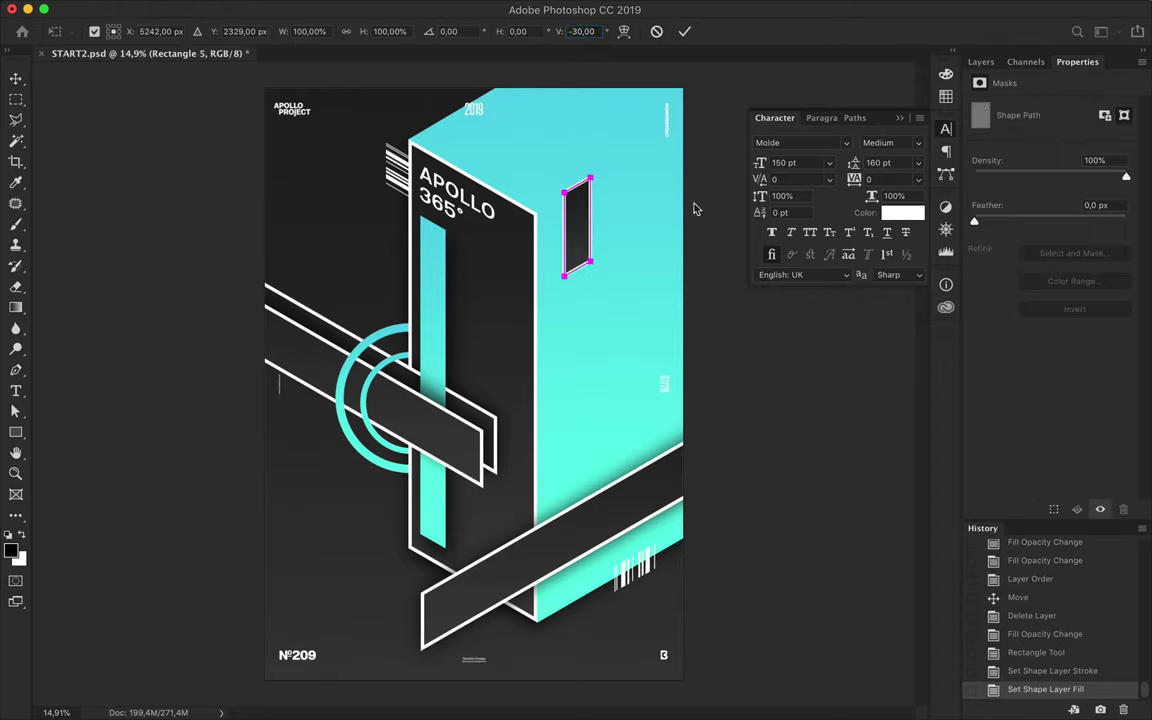
pyautogui.press('Return')
# Place a Rectangle 5 copy below the original panel and fill it solid black.
pyautogui.press('a')
pyautogui.click(981, 61)
pyautogui.moveTo(1048, 278); pyautogui.dragTo(1048, 228)
pyautogui.click(241, 31)
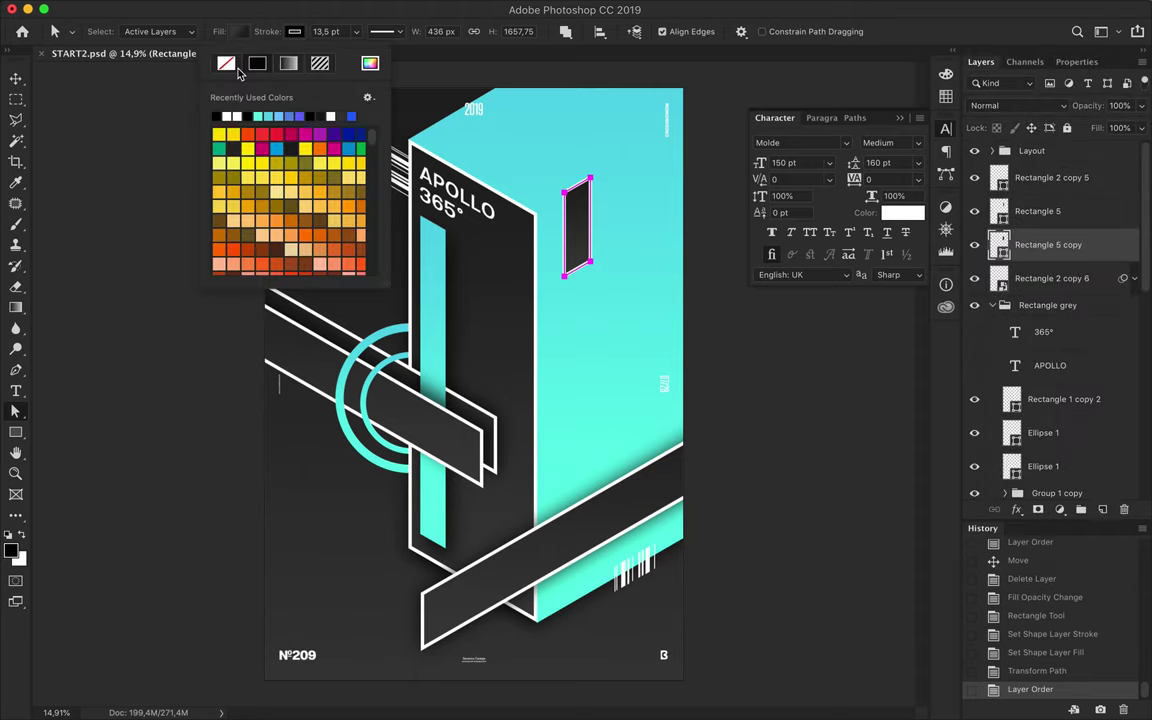
pyautogui.click(288, 63)
pyautogui.click(393, 8)
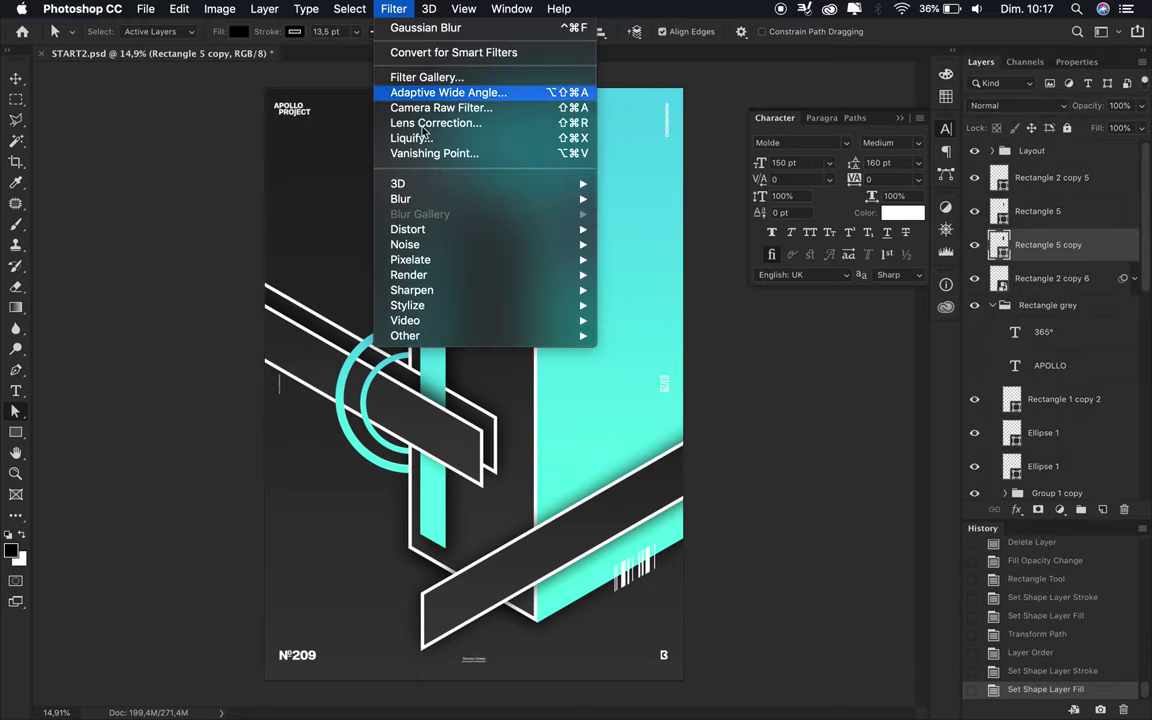
# Blur Rectangle 5 copy with a 147,1 px Gaussian Blur, converting it to a smart object.
pyautogui.moveTo(400, 199)
pyautogui.click(650, 258)
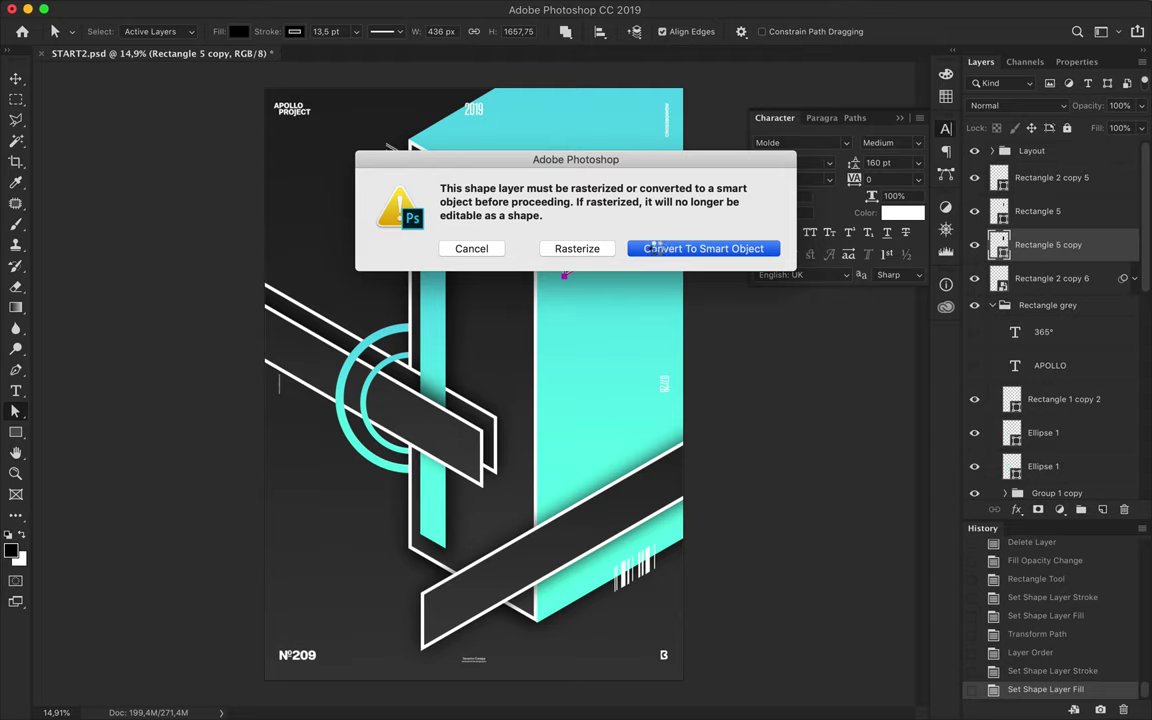
pyautogui.click(655, 248)
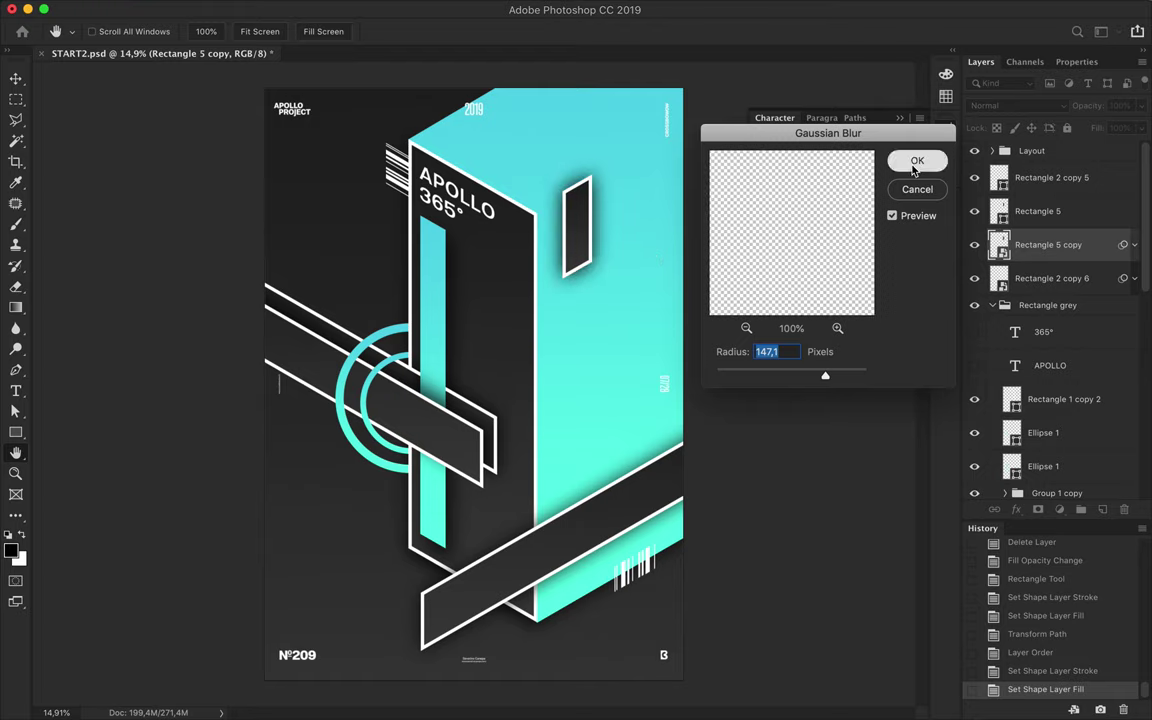
pyautogui.click(916, 162)
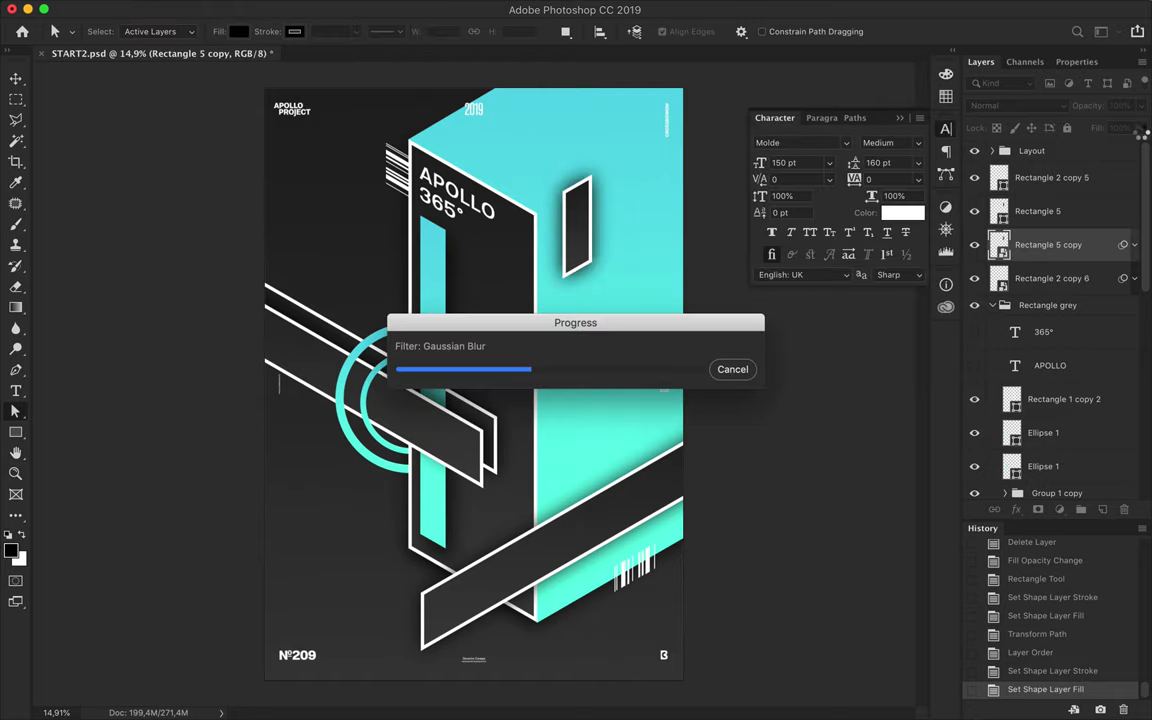
# Lower the shadow's fill to 75% and step it further down, keeping Normal blending.
pyautogui.moveTo(1137, 150); pyautogui.dragTo(1124, 148)
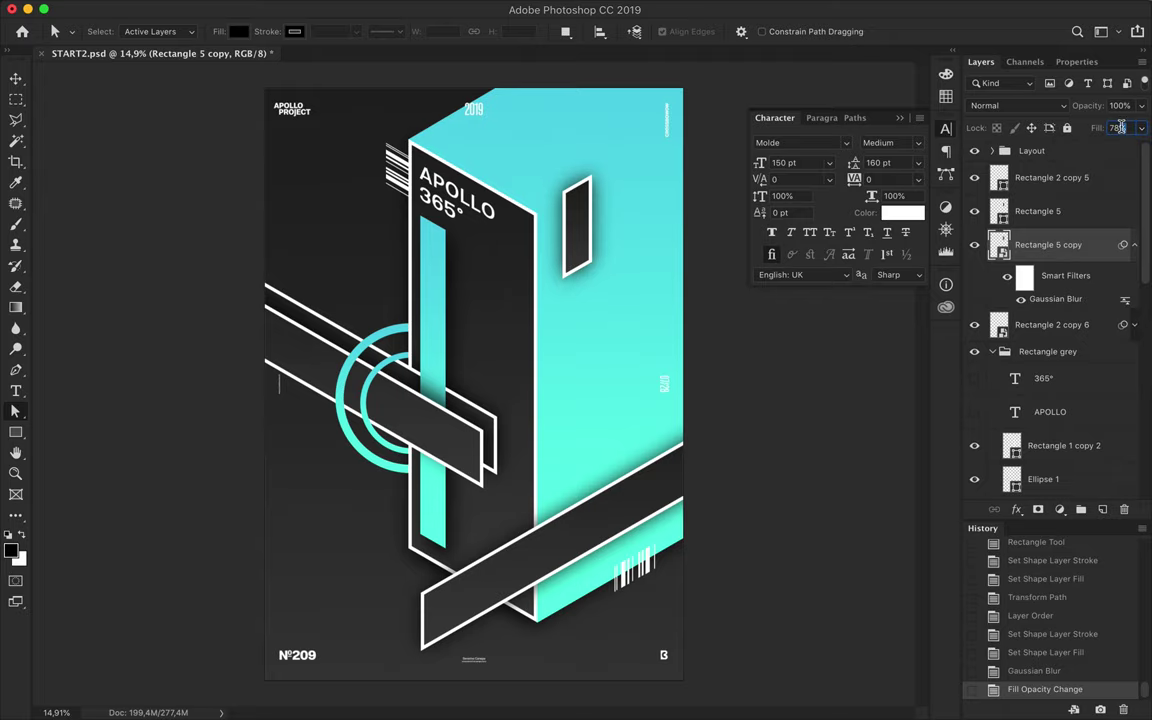
pyautogui.moveTo(1097, 127); pyautogui.dragTo(1090, 127)
pyautogui.click(1000, 105)
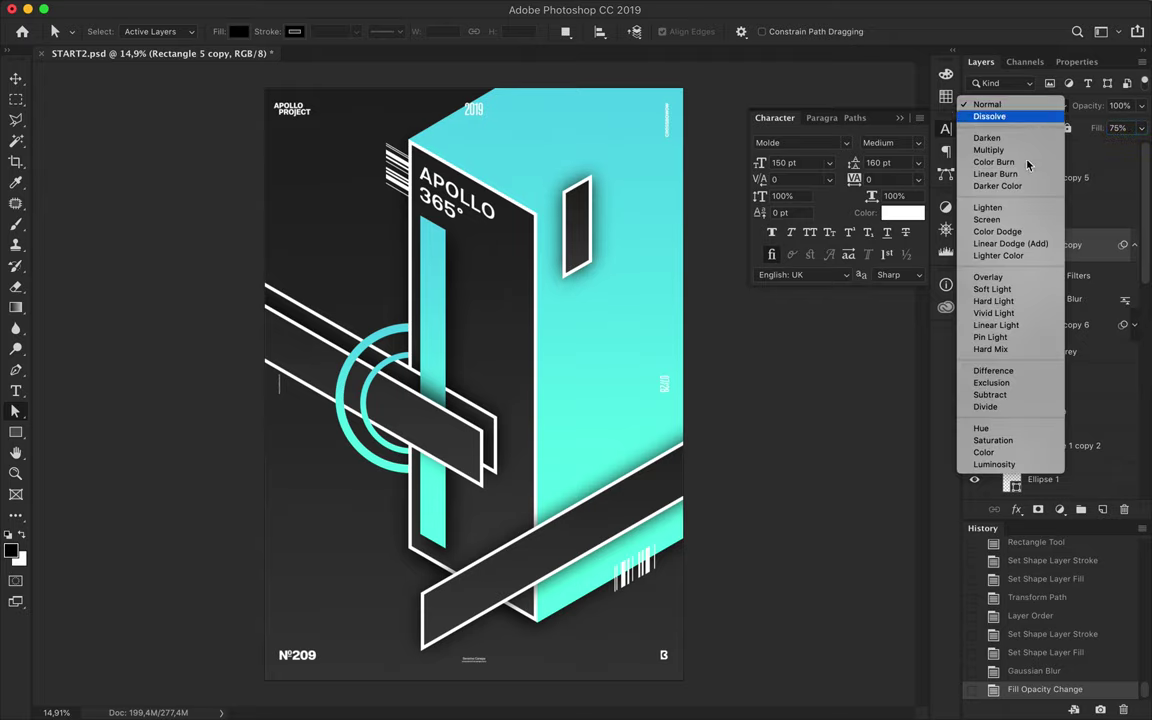
pyautogui.click(1133, 127)
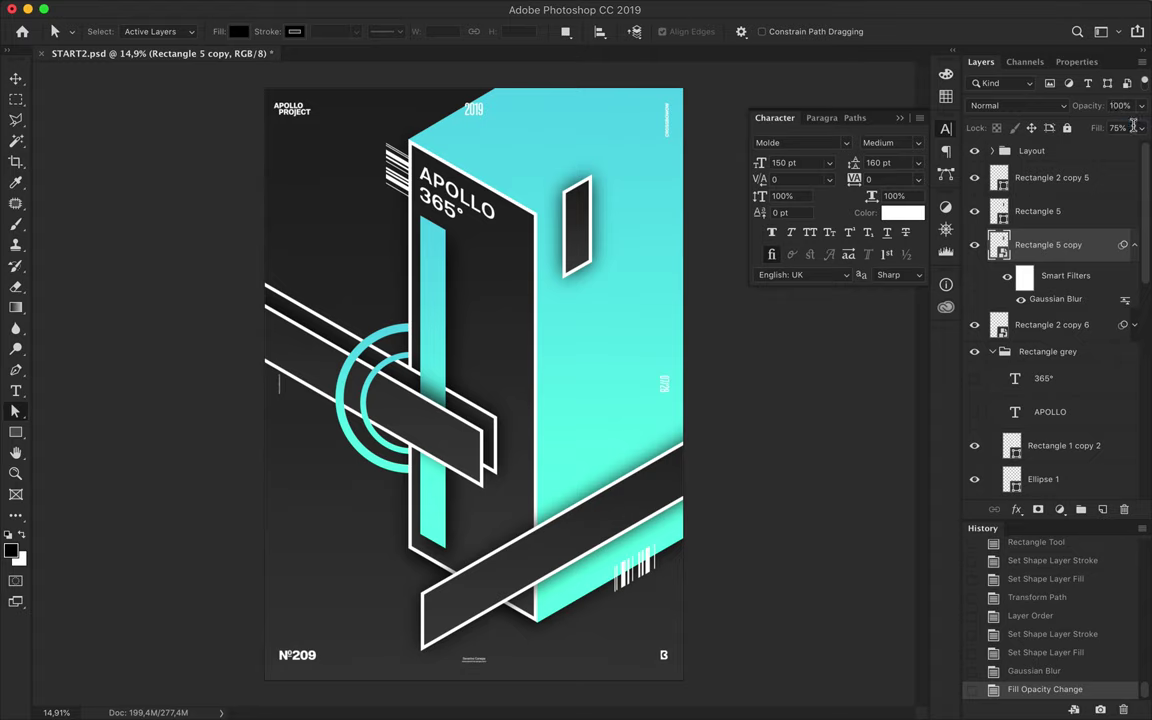
pyautogui.press('Down')
pyautogui.press('Down')
pyautogui.press('Down')
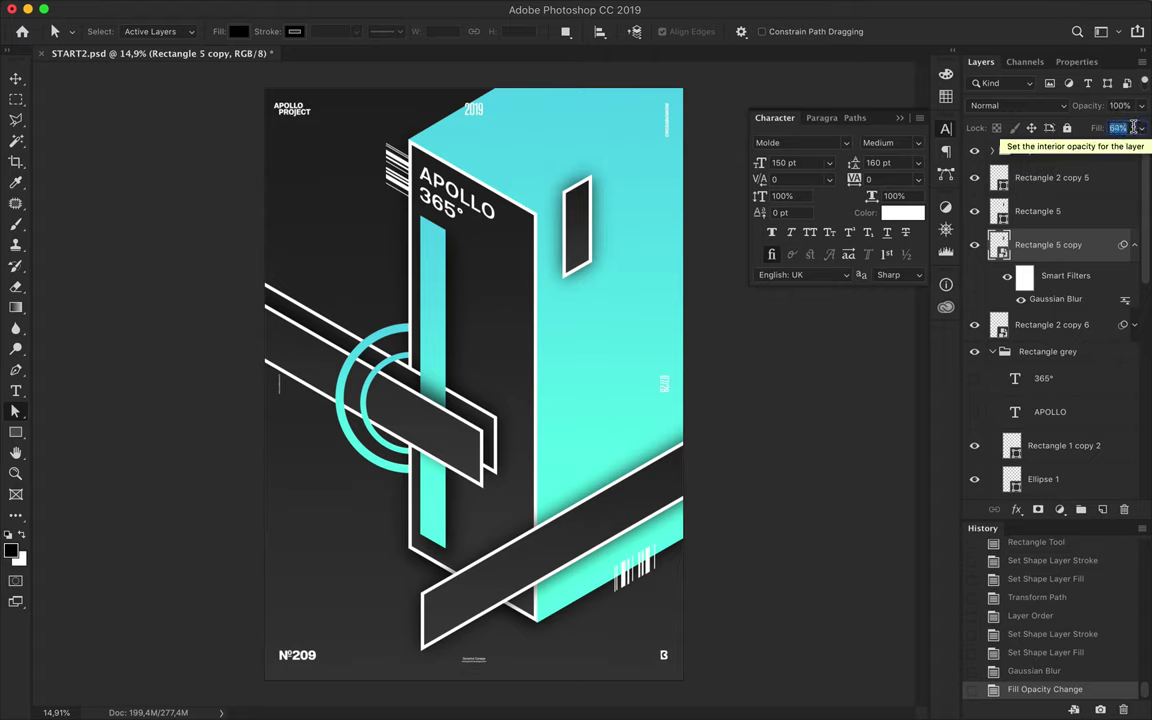
pyautogui.press('Down')
pyautogui.press('Down')
pyautogui.press('Down')
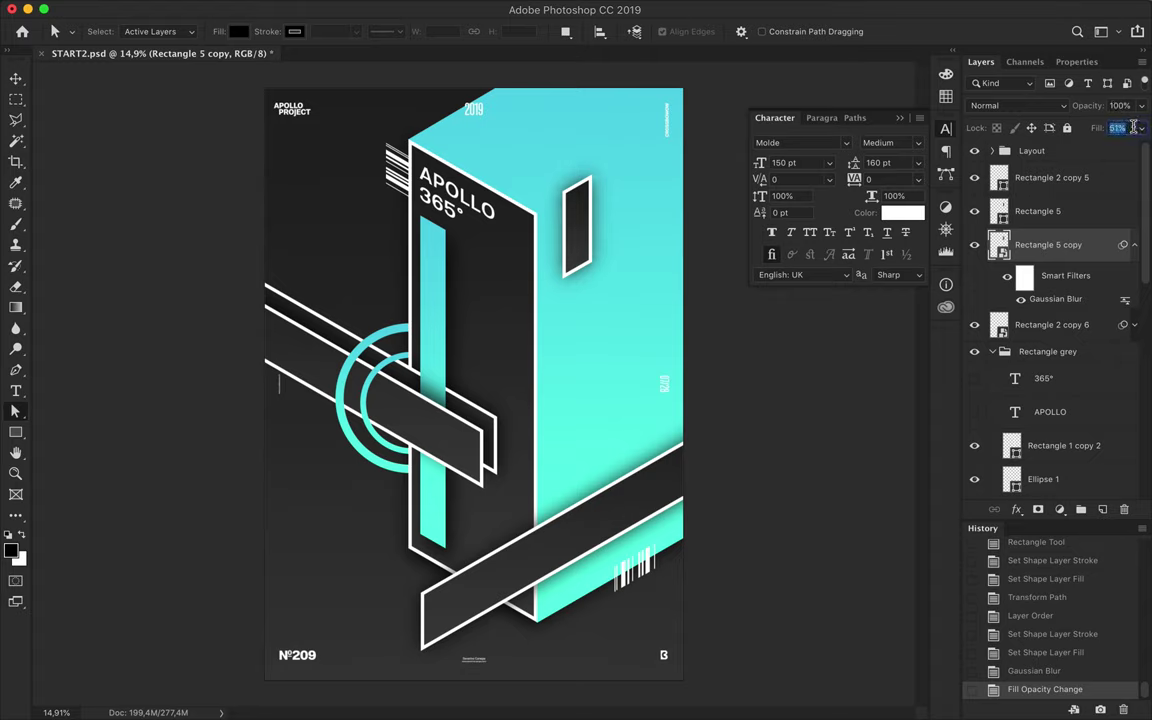
pyautogui.press('Down')
pyautogui.press('Down')
pyautogui.press('Down')
# Set the Rectangle 5 copy shadow layer's fill to 45.
pyautogui.click(1040, 211)
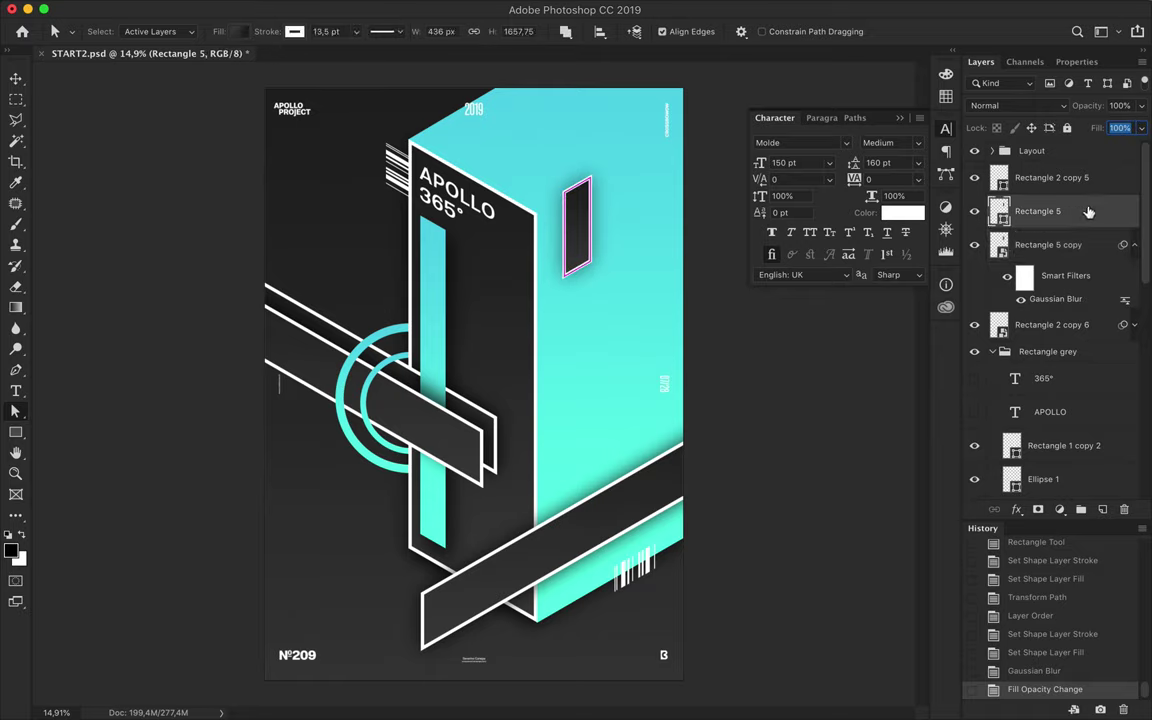
pyautogui.keyDown('shift'); pyautogui.click(1083, 246); pyautogui.keyUp('shift')
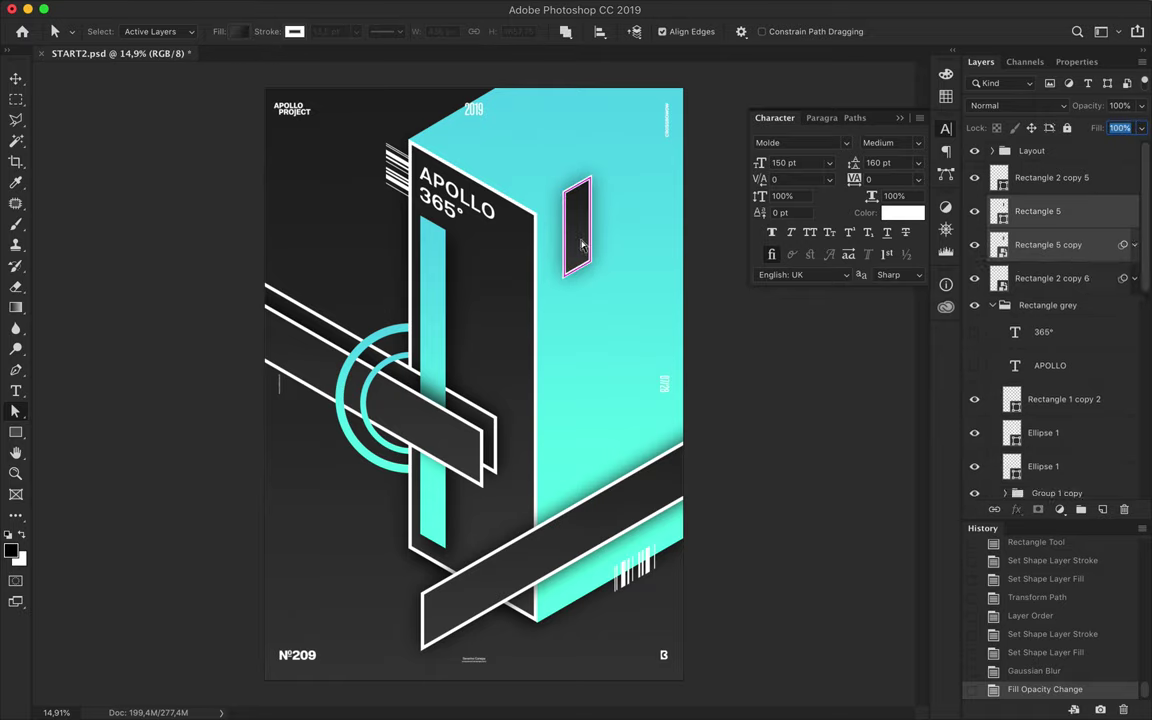
pyautogui.click(1048, 245)
pyautogui.click(1118, 128)
pyautogui.write('45')
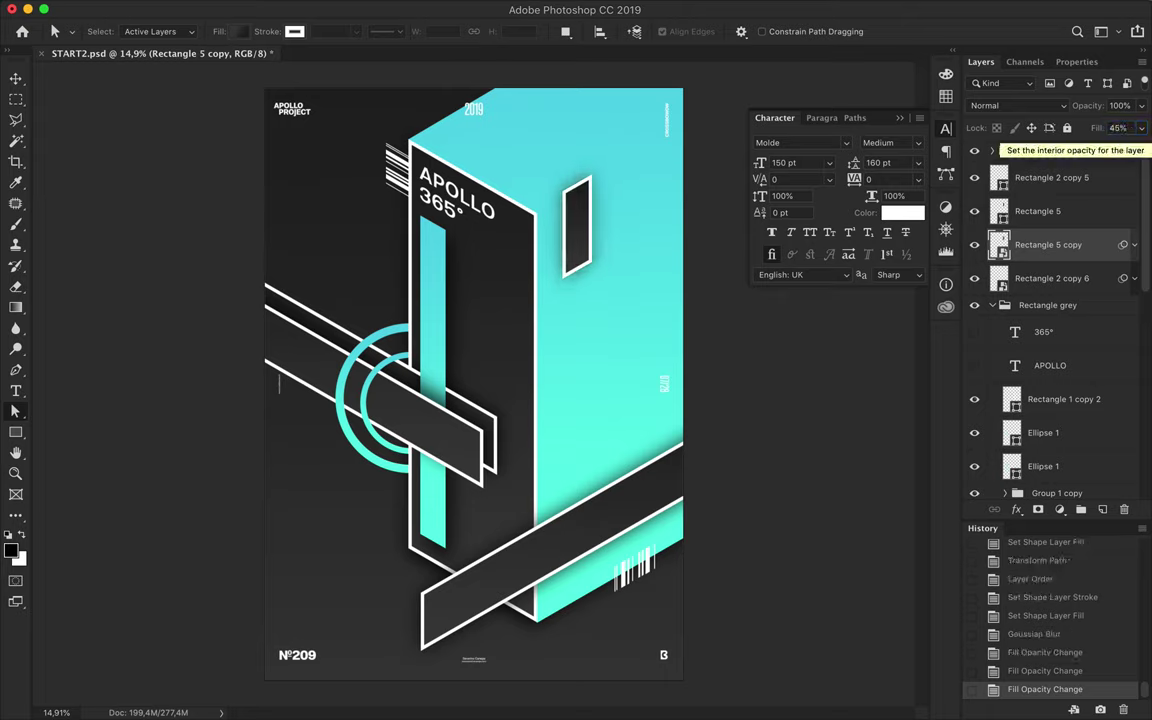
# Move the panel with its shadow up-left, then duplicate a copy lower down the cyan side.
pyautogui.keyDown('shift'); pyautogui.click(1000, 278); pyautogui.keyUp('shift')
pyautogui.press('v')
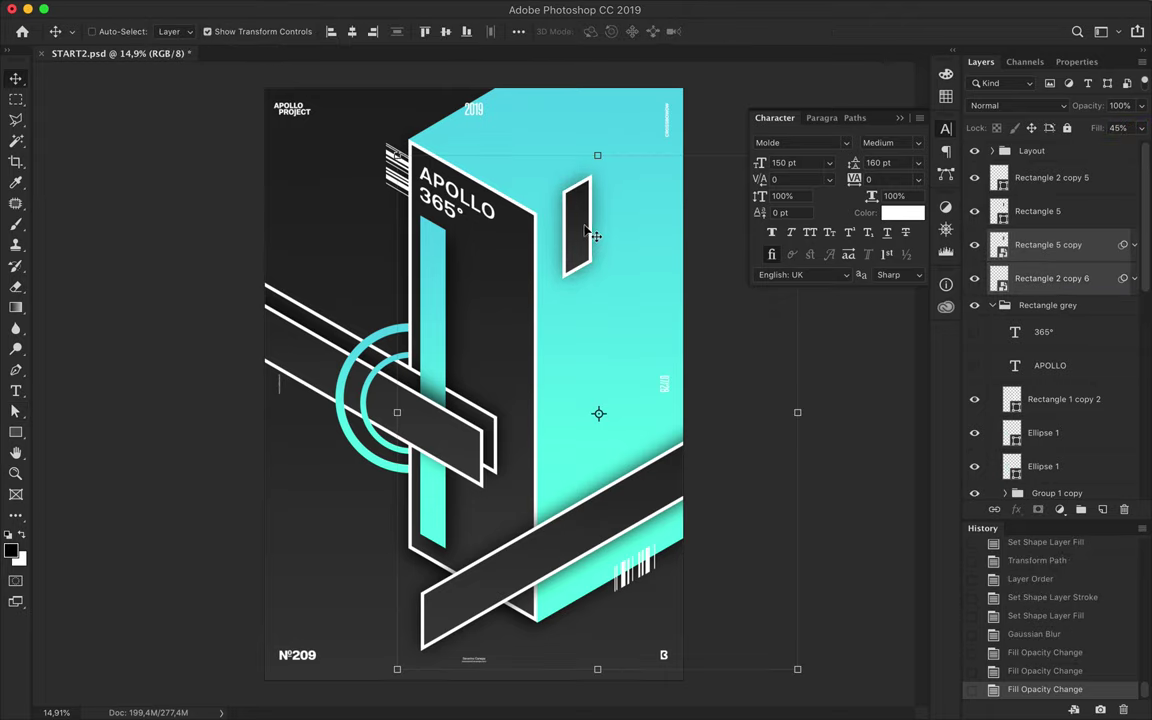
pyautogui.keyDown('shift'); pyautogui.click(1040, 211); pyautogui.keyUp('shift')
pyautogui.moveTo(612, 231); pyautogui.dragTo(605, 204)
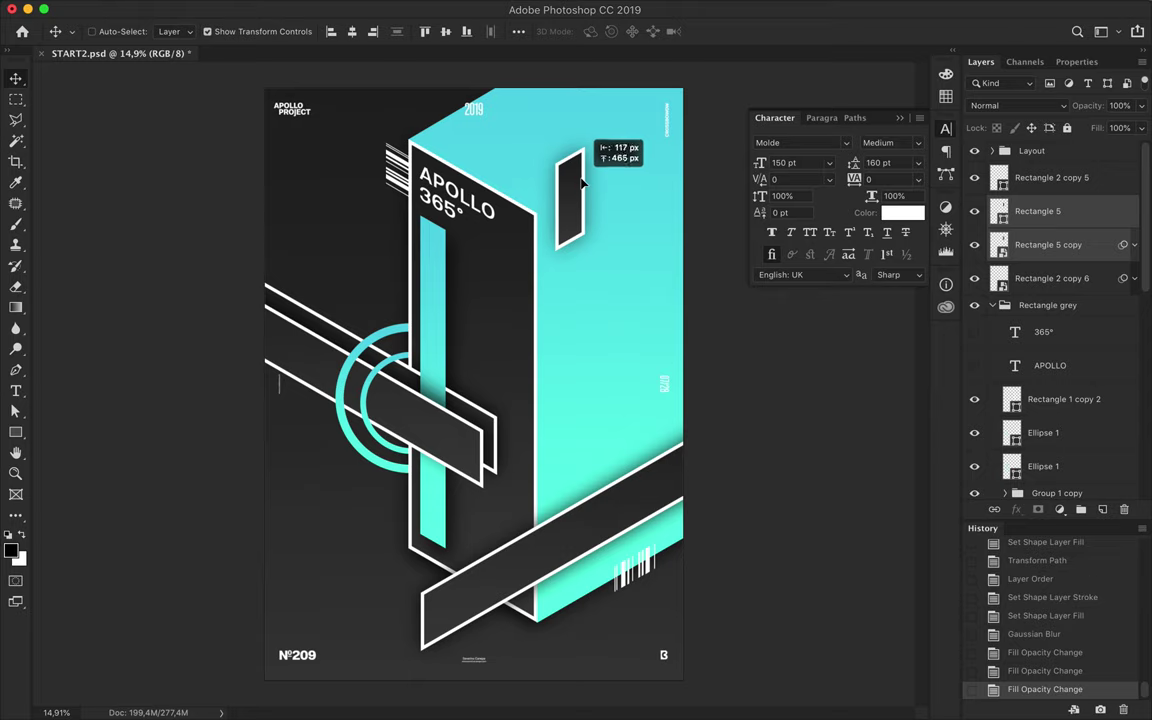
pyautogui.moveTo(605, 204); pyautogui.dragTo(605, 385)
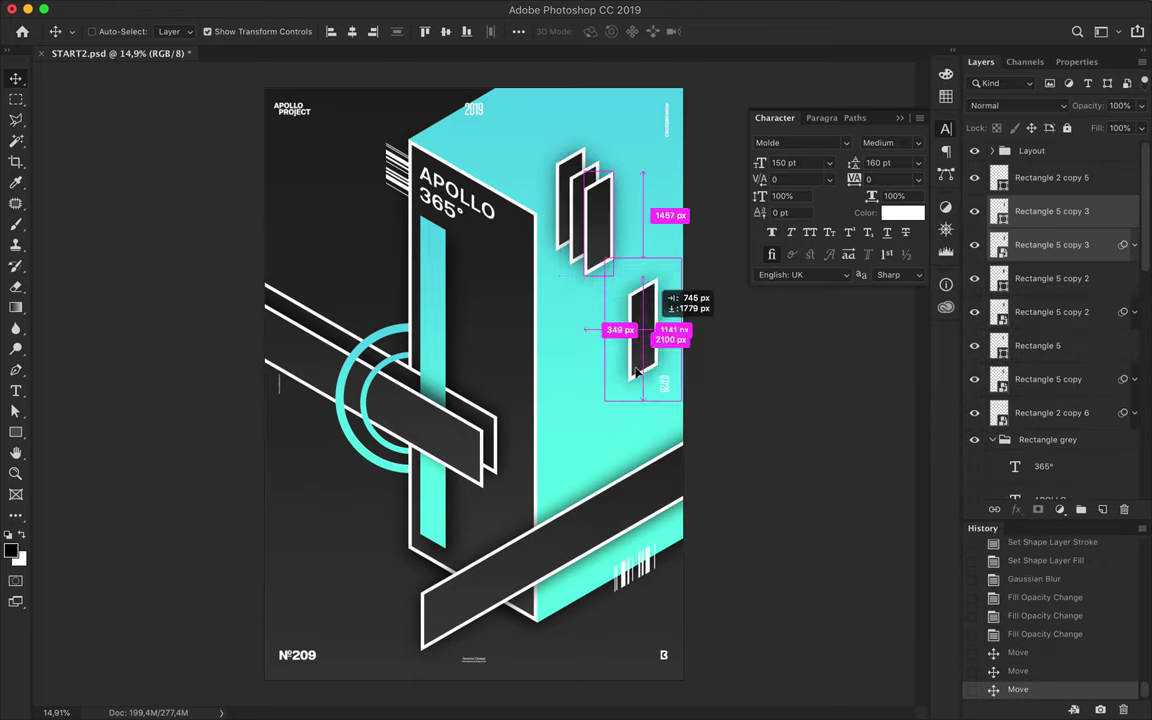
pyautogui.moveTo(605, 385)
pyautogui.mouseDown()
pyautogui.moveTo(588, 385)
pyautogui.moveTo(630, 368)
pyautogui.mouseUp()
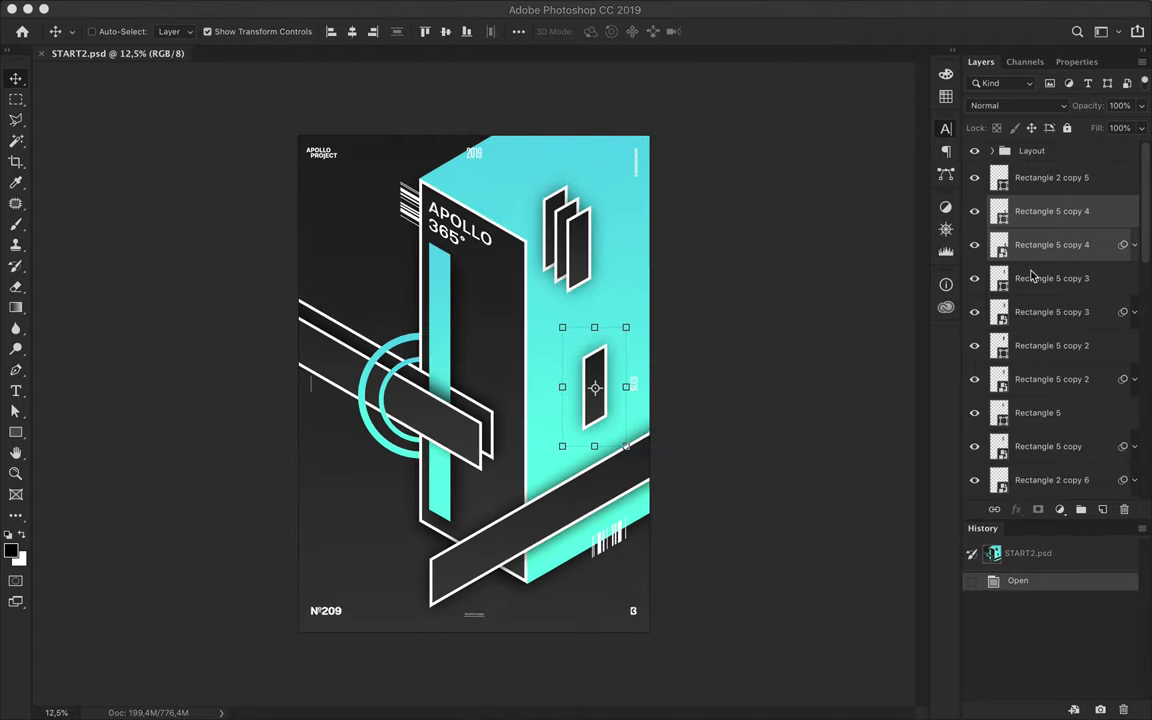
# Group the stacked panel layers as 'Small rectangles' and move the group lower in the layer stack.
pyautogui.keyDown('shift'); pyautogui.click(1030, 479); pyautogui.keyUp('shift')
pyautogui.moveTo(570, 245); pyautogui.dragTo(535, 237)
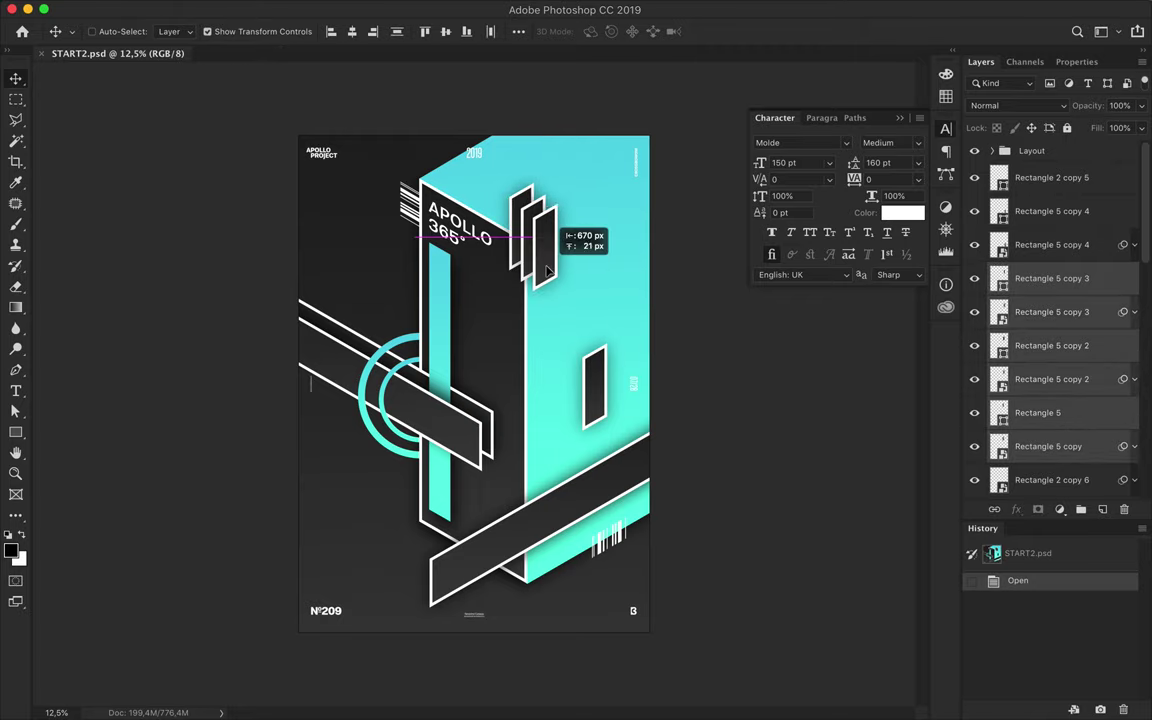
pyautogui.hotkey('ctrl', 'g')
pyautogui.doubleClick(1030, 271)
pyautogui.write('S')
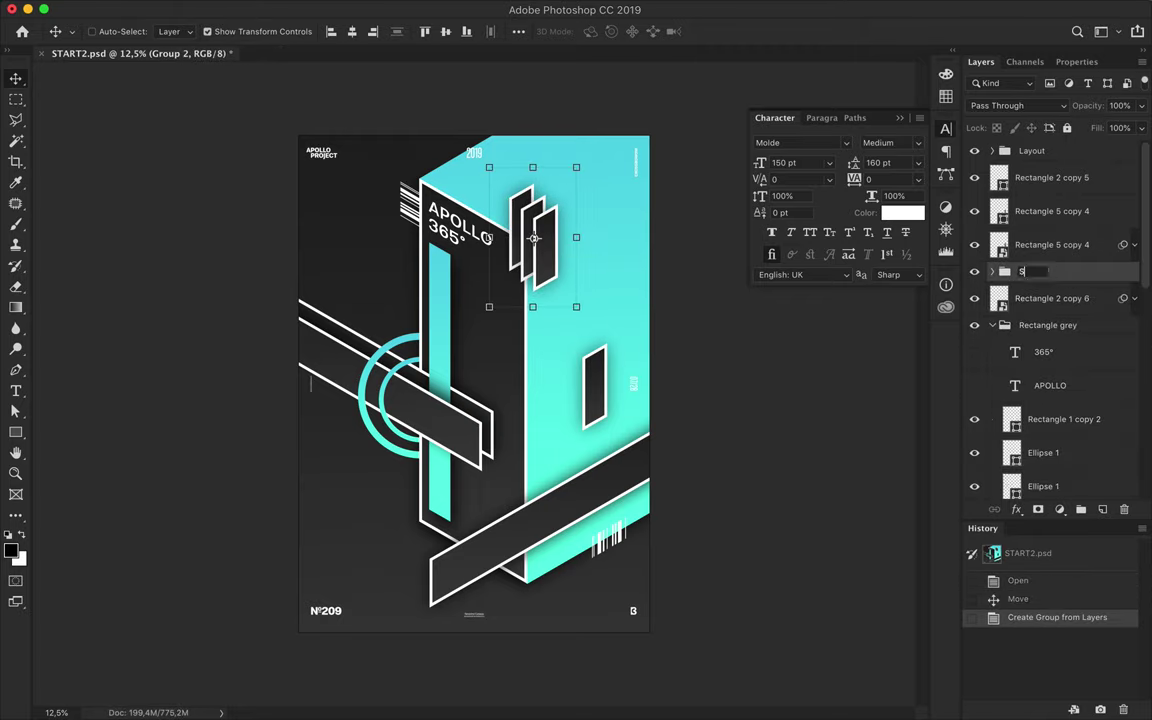
pyautogui.write('mall rectangles')
pyautogui.press('Return')
pyautogui.moveTo(1040, 271)
pyautogui.mouseDown()
pyautogui.moveTo(1052, 430)
pyautogui.moveTo(1044, 368)
pyautogui.mouseUp()
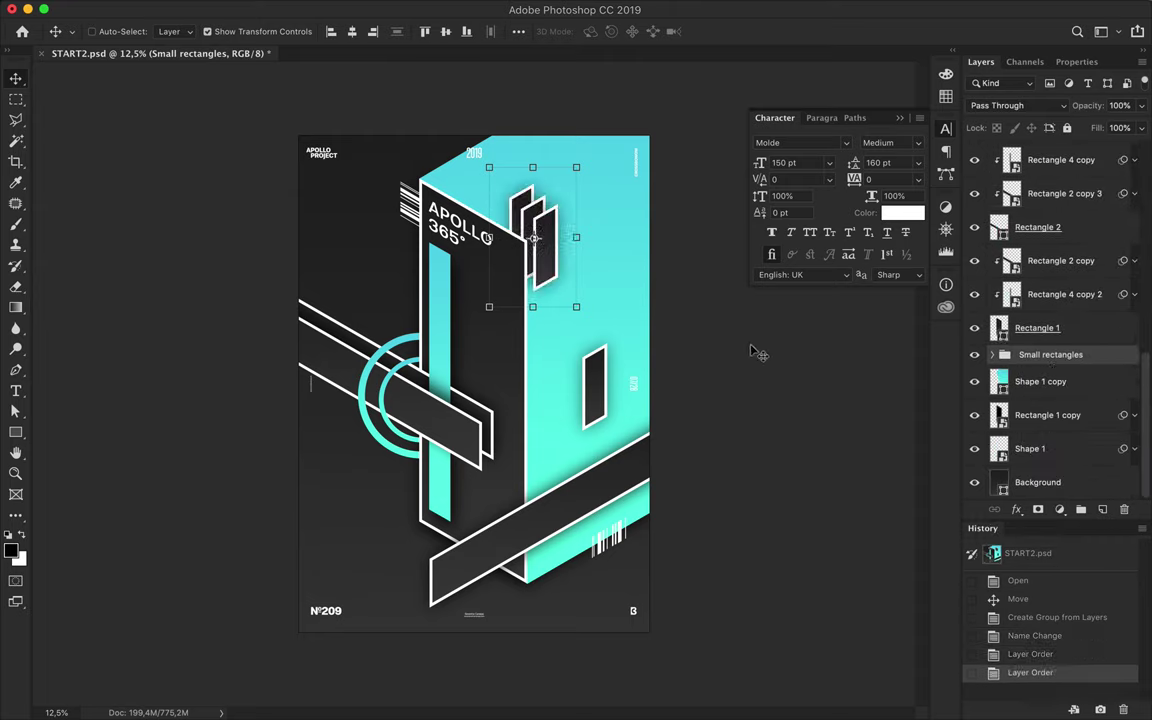
# Bring the lone cyan-side panel forward, flip it horizontally, and place it beside the other panels.
pyautogui.keyDown('ctrl'); pyautogui.click(594, 386); pyautogui.keyUp('ctrl')
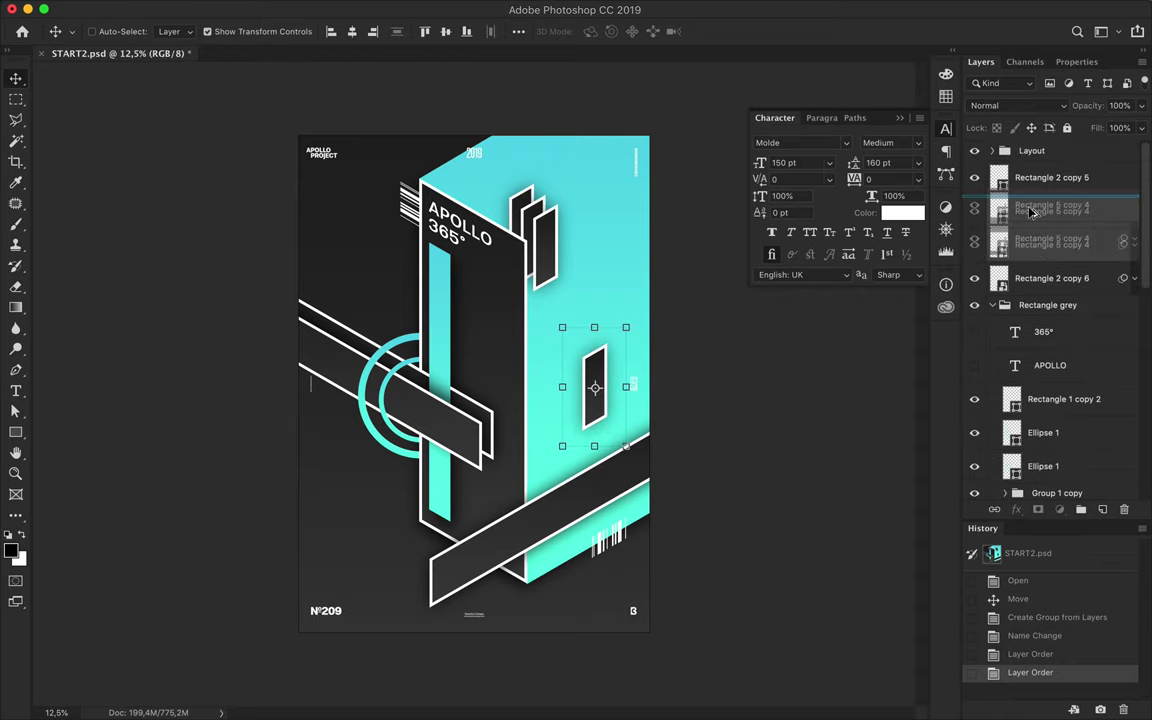
pyautogui.hotkey('ctrl', ']')
pyautogui.moveTo(595, 375); pyautogui.dragTo(600, 271)
pyautogui.click(180, 8)
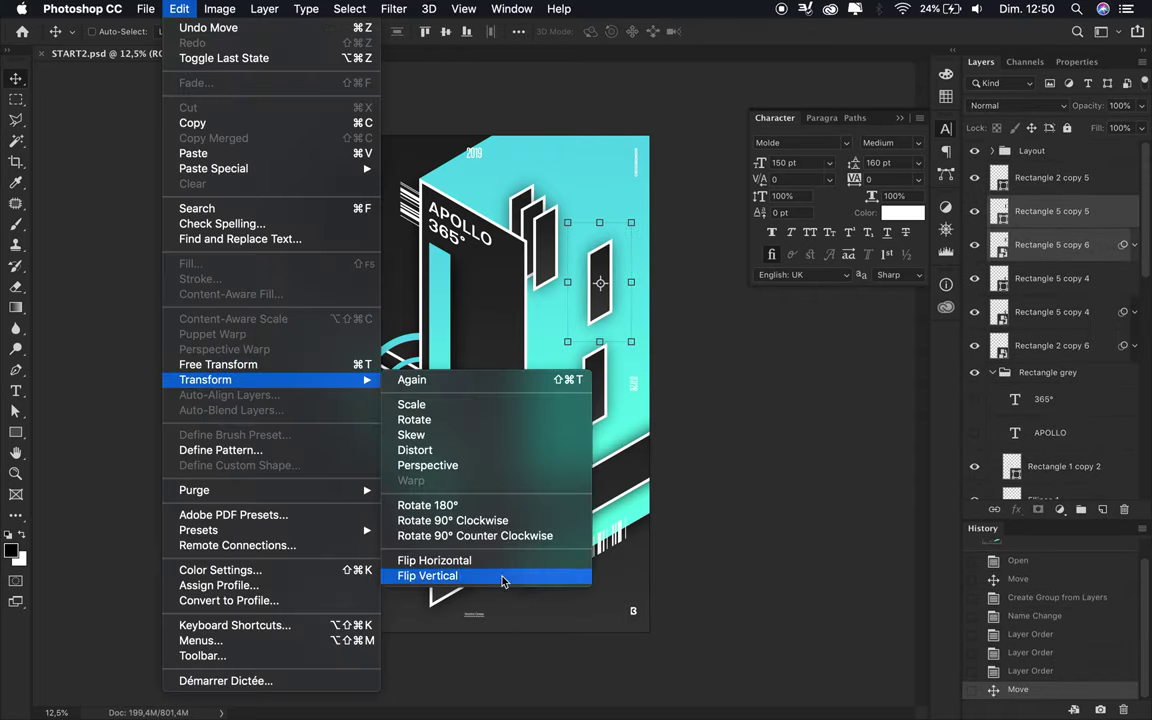
pyautogui.click(627, 341)
pyautogui.moveTo(627, 341); pyautogui.dragTo(576, 299)
# Duplicate the mirrored panel into the cluster and put copy 7 above copy 8.
pyautogui.moveTo(990, 249); pyautogui.dragTo(990, 295)
pyautogui.moveTo(599, 290); pyautogui.dragTo(592, 280)
pyautogui.moveTo(1052, 311); pyautogui.dragTo(1060, 392)
pyautogui.keyDown('shift'); pyautogui.click(1040, 350); pyautogui.keyUp('shift')
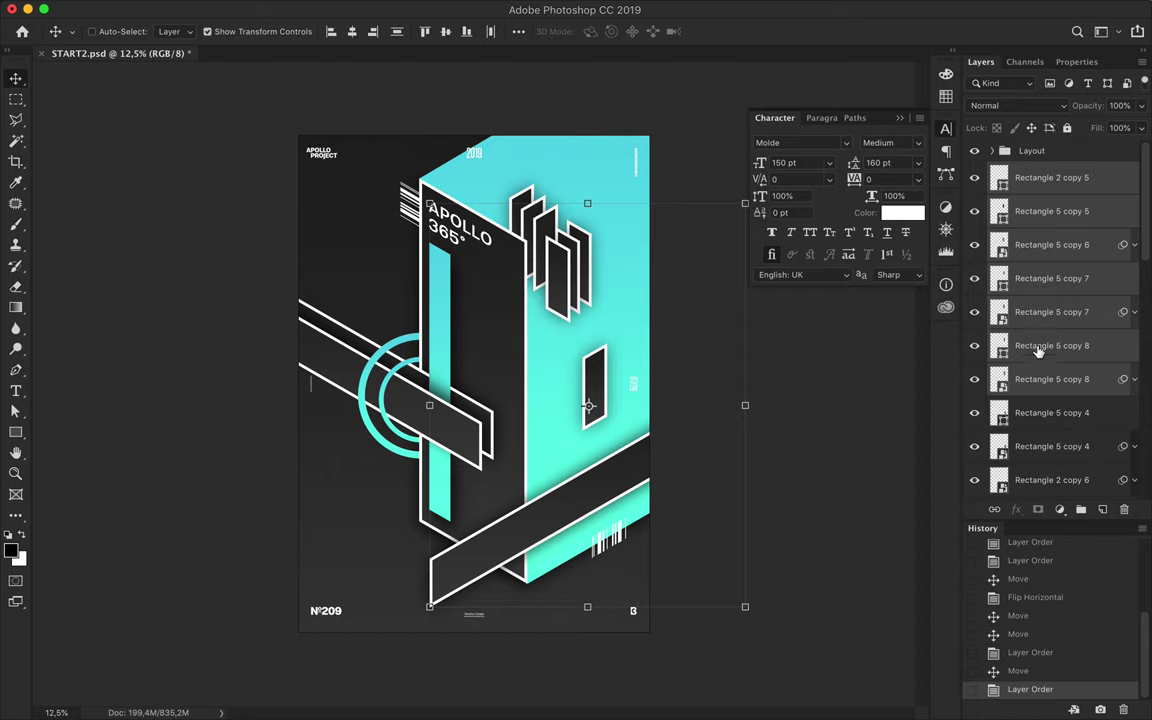
# Select panel copies 6–8, undo a trial nudge, hide transform handles, and undo a stray rectangle.
pyautogui.click(1040, 245)
pyautogui.keyDown('shift'); pyautogui.click(1040, 380); pyautogui.keyUp('shift')
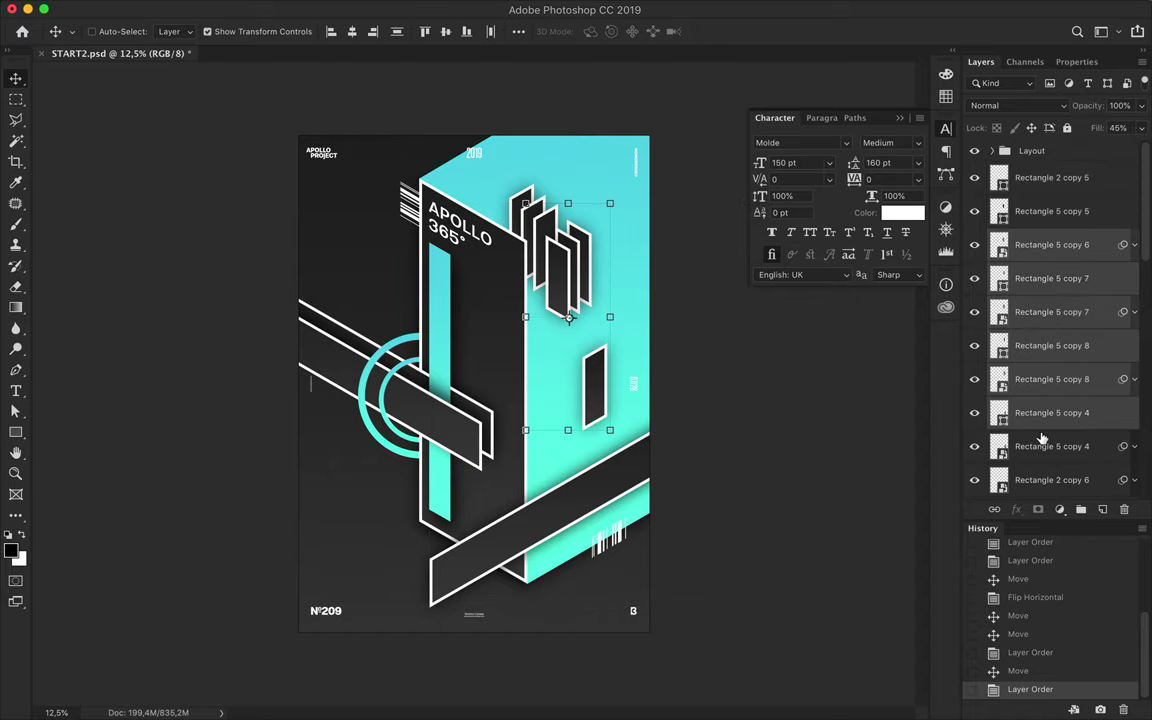
pyautogui.keyDown('shift'); pyautogui.click(1040, 254); pyautogui.keyUp('shift')
pyautogui.moveTo(578, 258); pyautogui.dragTo(586, 258)
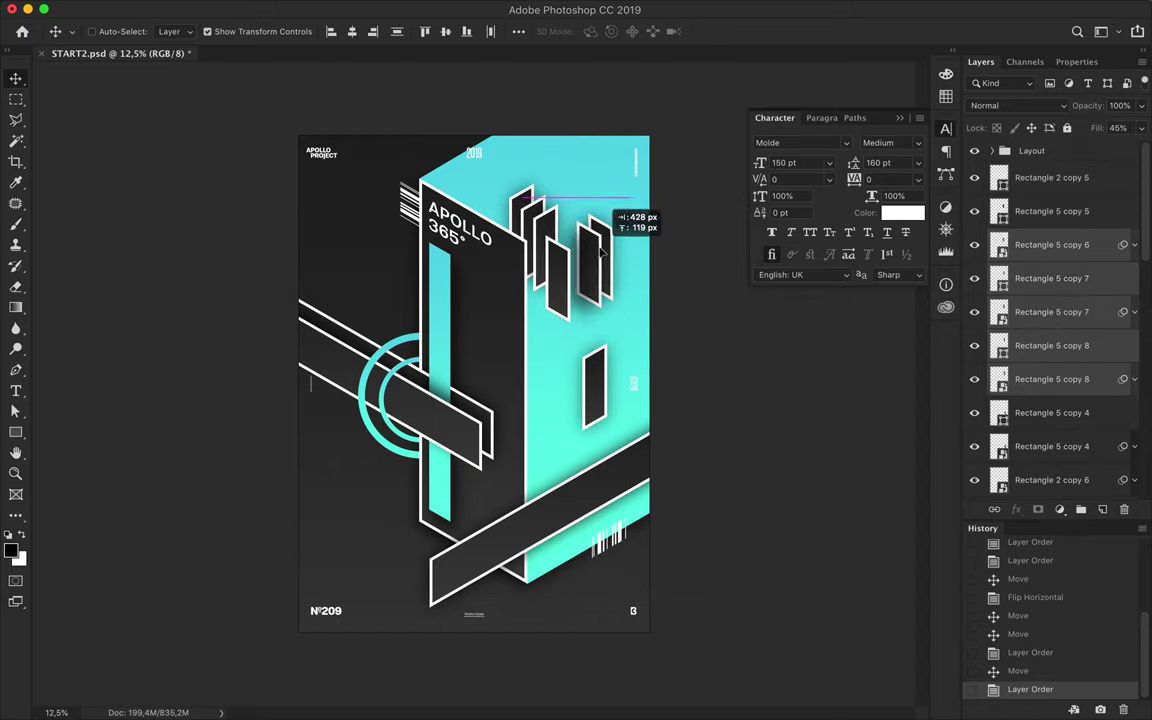
pyautogui.hotkey('ctrl', 'z')
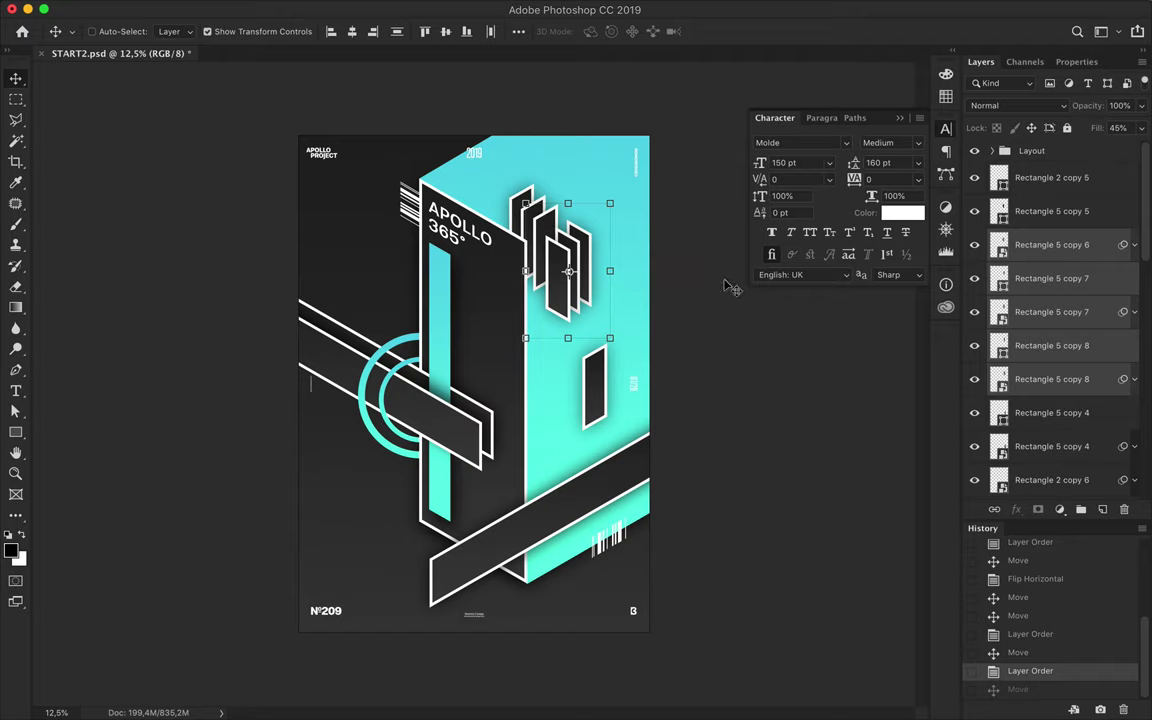
pyautogui.hotkey('ctrl', 'h')
pyautogui.hotkey('ctrl', 'h')
pyautogui.press('u')
pyautogui.moveTo(418, 265); pyautogui.dragTo(386, 250)
pyautogui.hotkey('ctrl', 'z')
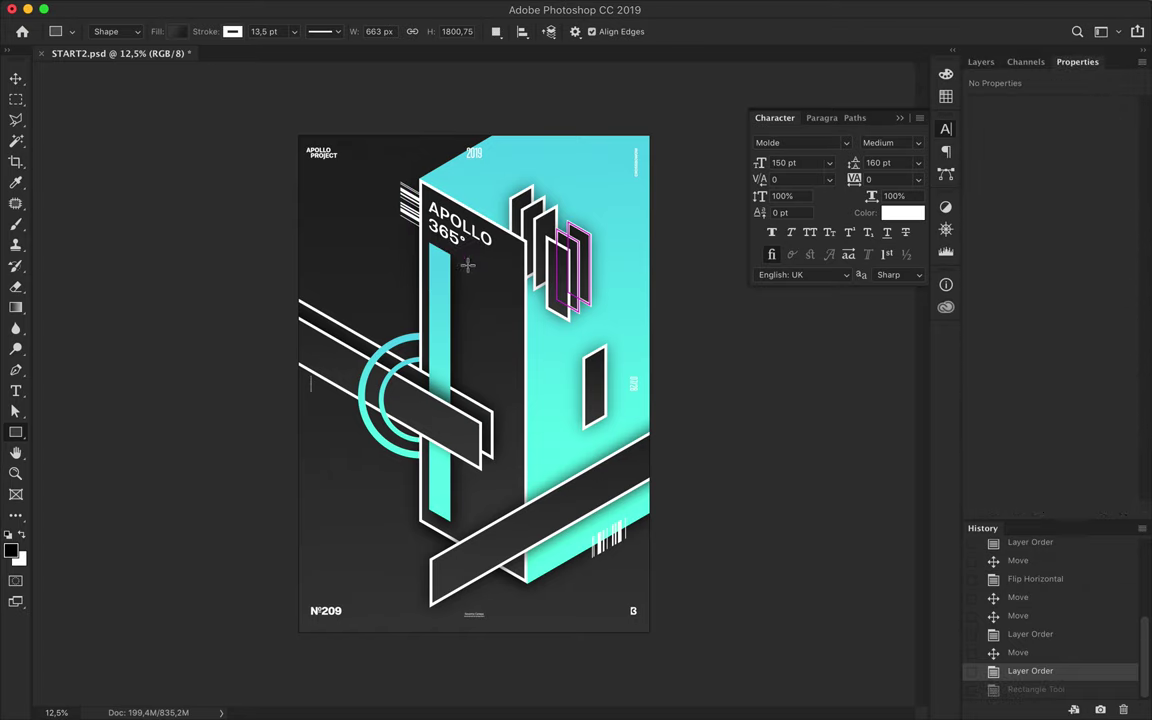
# Draw a small square on the dark tower face with a cyan gradient fill.
pyautogui.moveTo(466, 264); pyautogui.dragTo(476, 274)
pyautogui.press('a')
pyautogui.click(238, 31)
pyautogui.click(232, 63)
pyautogui.click(197, 149)
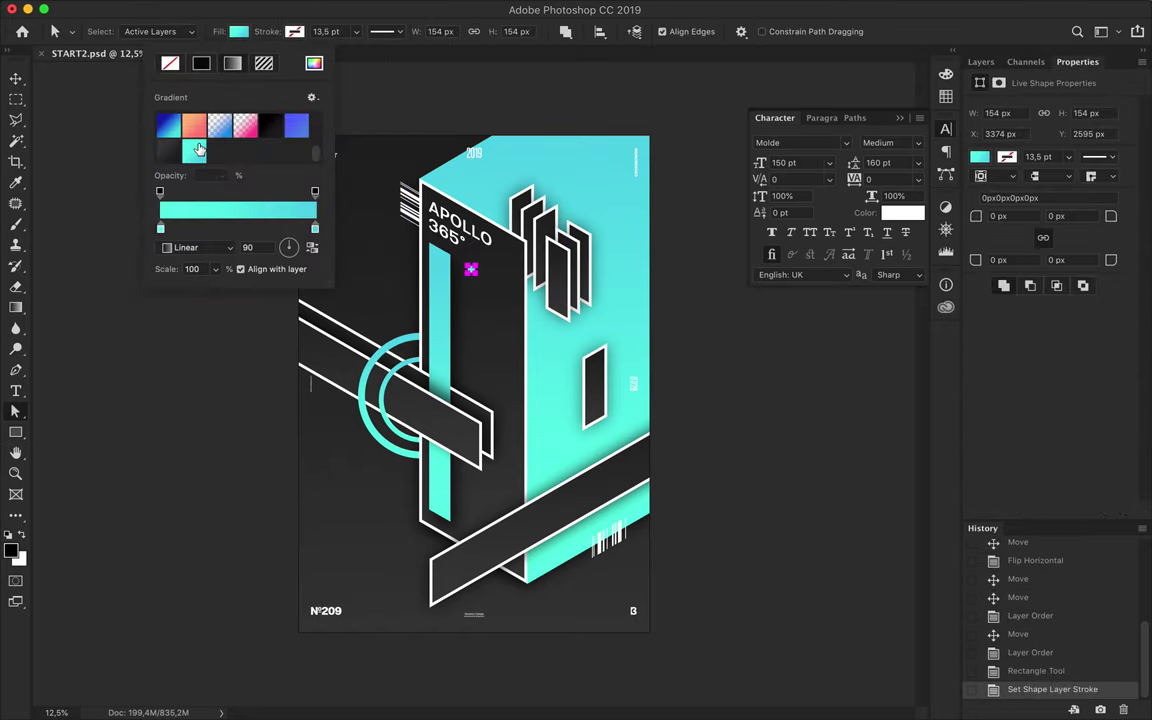
pyautogui.click(890, 20)
pyautogui.click(945, 96)
pyautogui.click(238, 31)
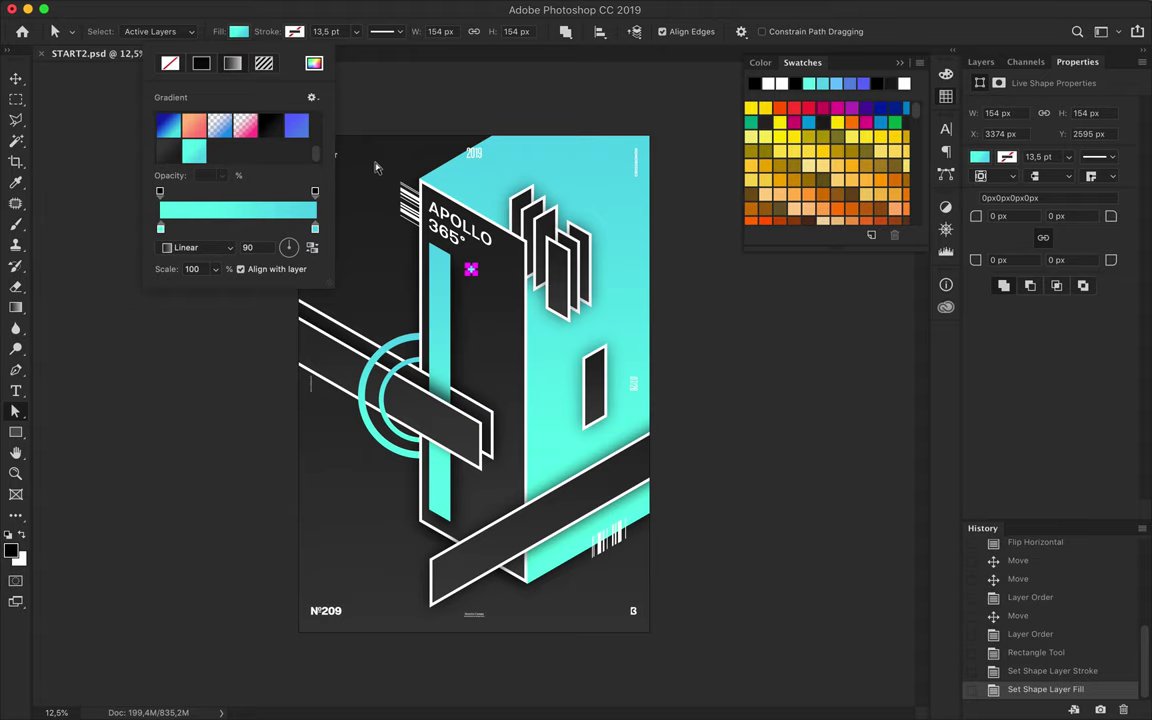
# Set the gradient's right stop to #5a6bff and left stop to #4fb0ff.
pyautogui.doubleClick(315, 229)
pyautogui.write('5a6bff')
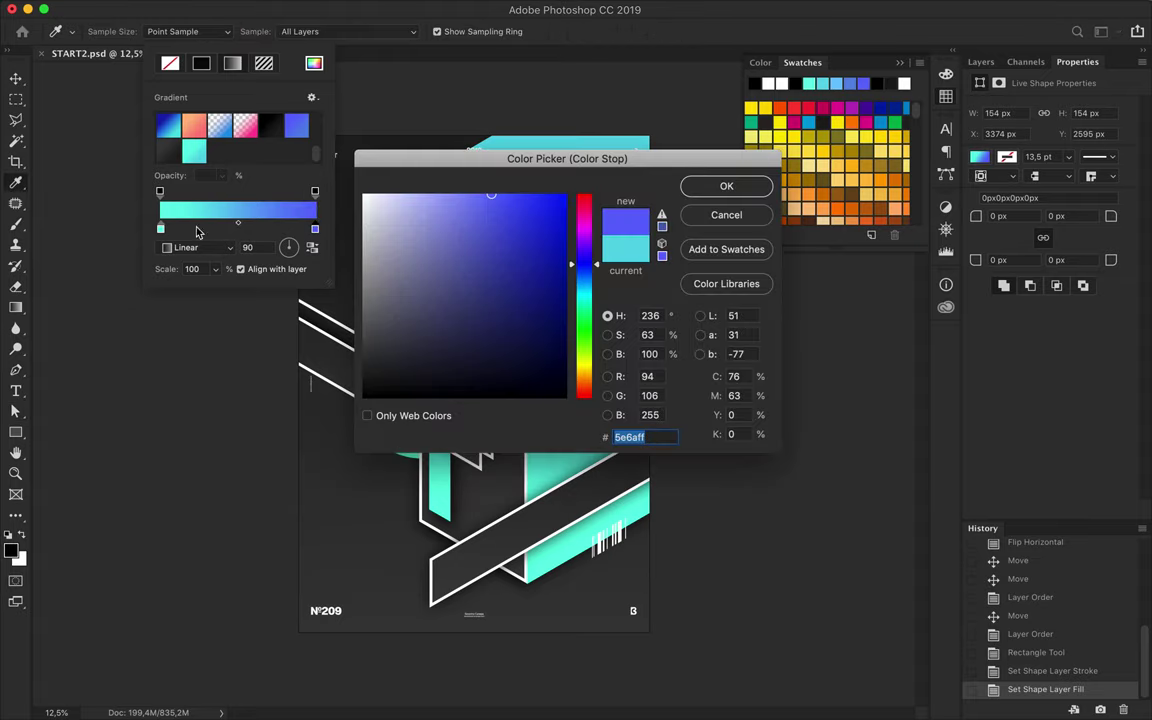
pyautogui.press('Return')
pyautogui.doubleClick(160, 229)
pyautogui.write('4fb0ff')
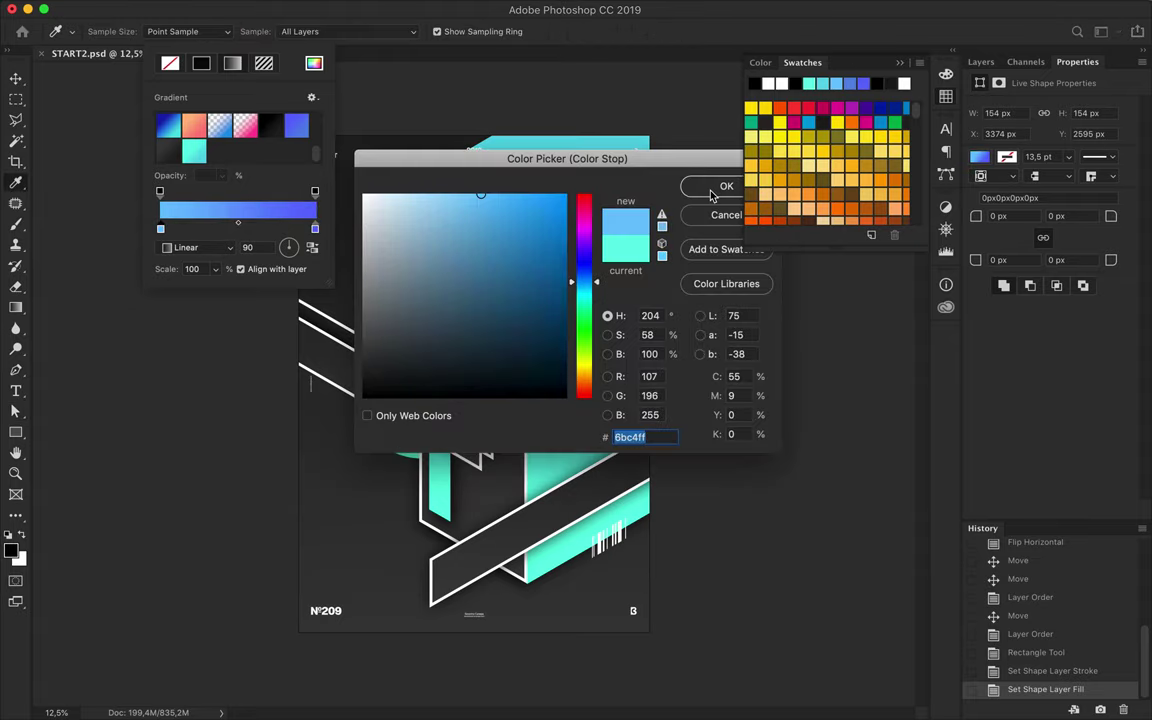
pyautogui.click(700, 184)
pyautogui.scroll(1, 471, 268)
pyautogui.scroll(2, 475, 249)
pyautogui.scroll(2, 468, 211)
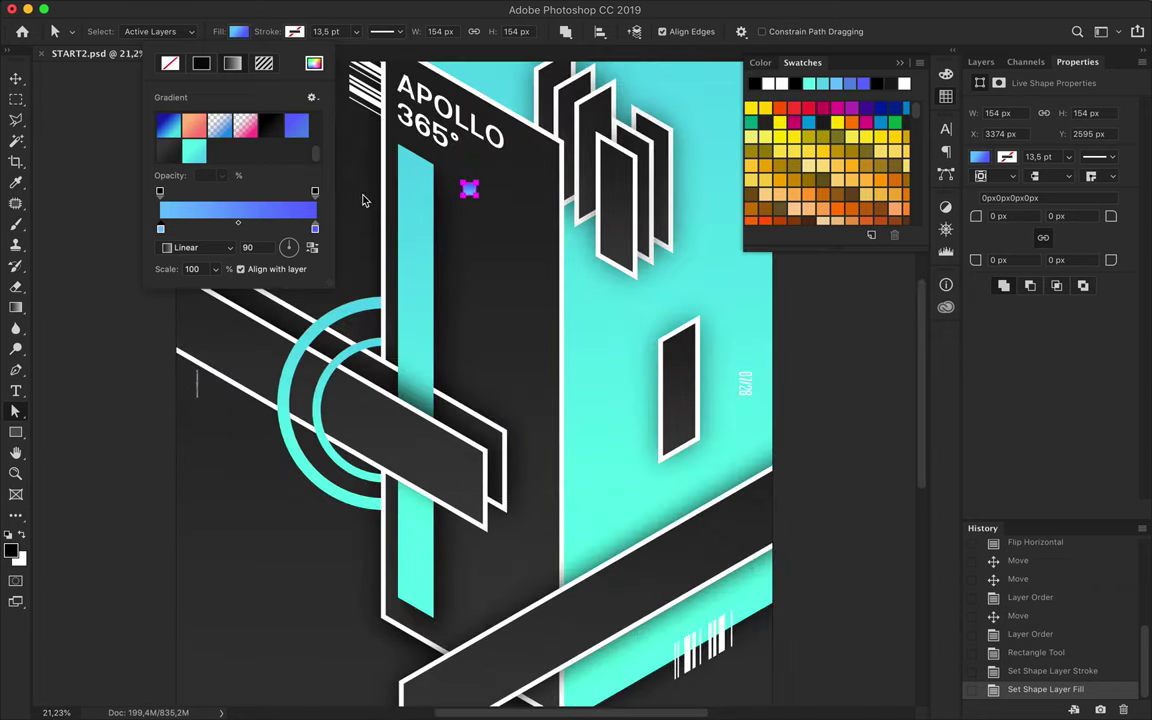
# Change the left gradient stop to a darker blue and commit a free transform on the square.
pyautogui.press('v')
pyautogui.press('a')
pyautogui.click(238, 32)
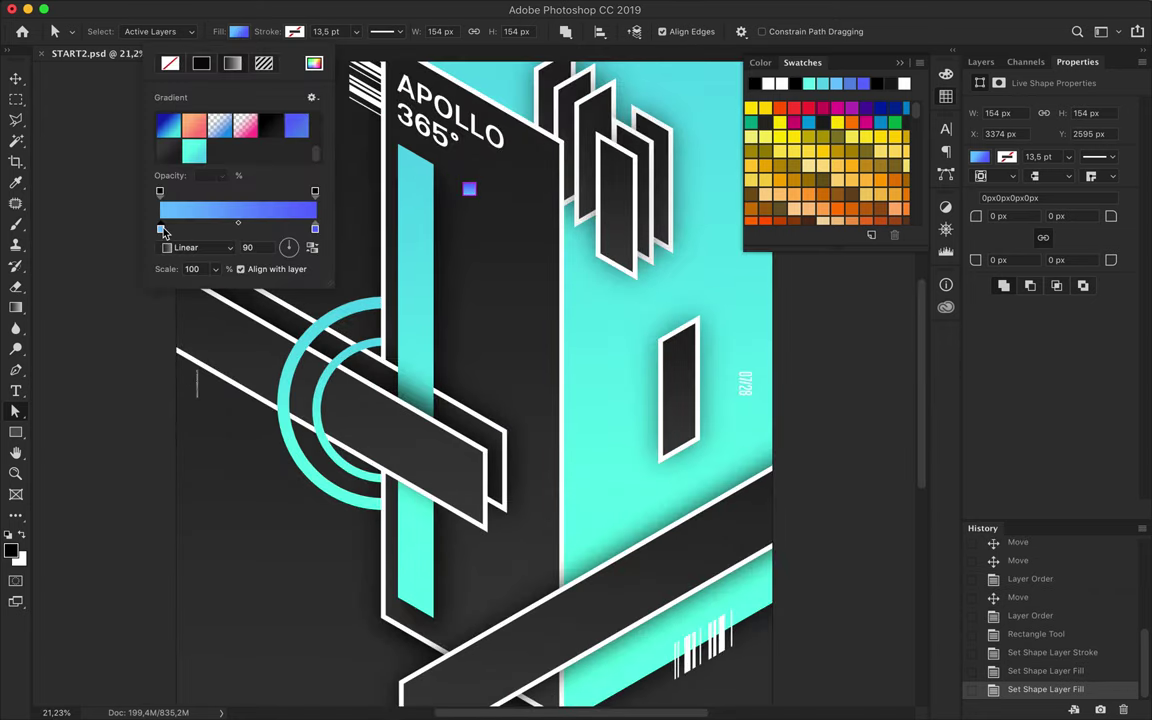
pyautogui.doubleClick(162, 230)
pyautogui.click(489, 211)
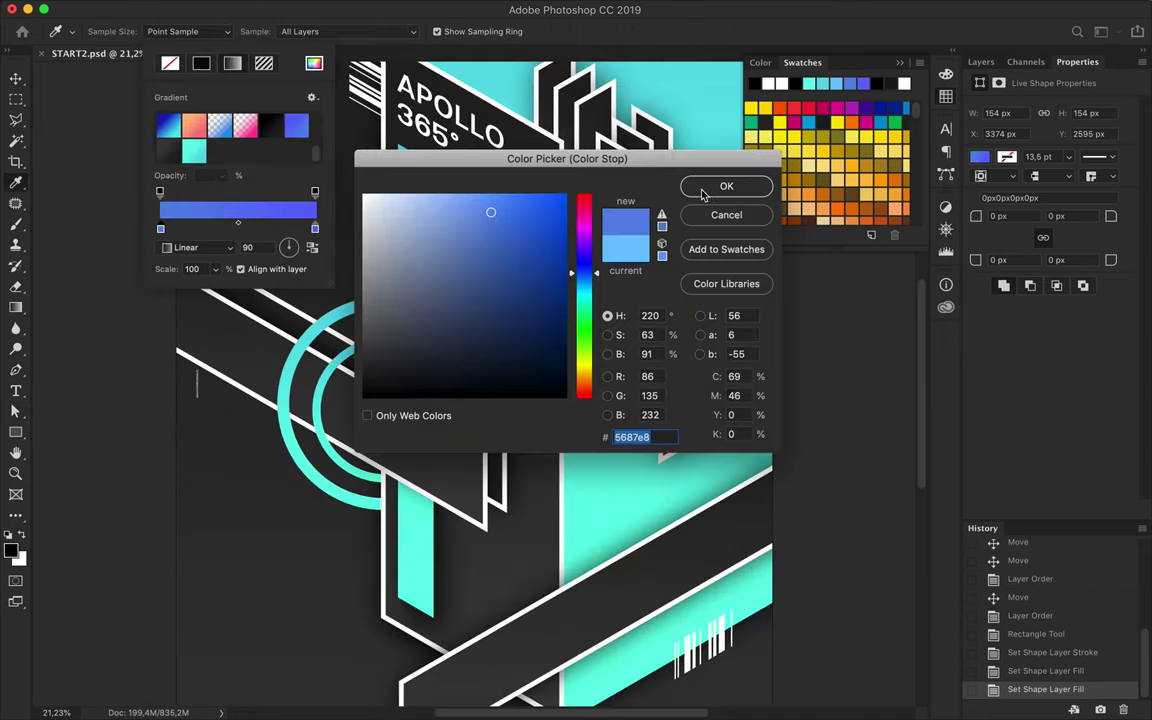
pyautogui.click(725, 185)
pyautogui.press('v')
pyautogui.hotkey('ctrl', 't')
pyautogui.press('Return')
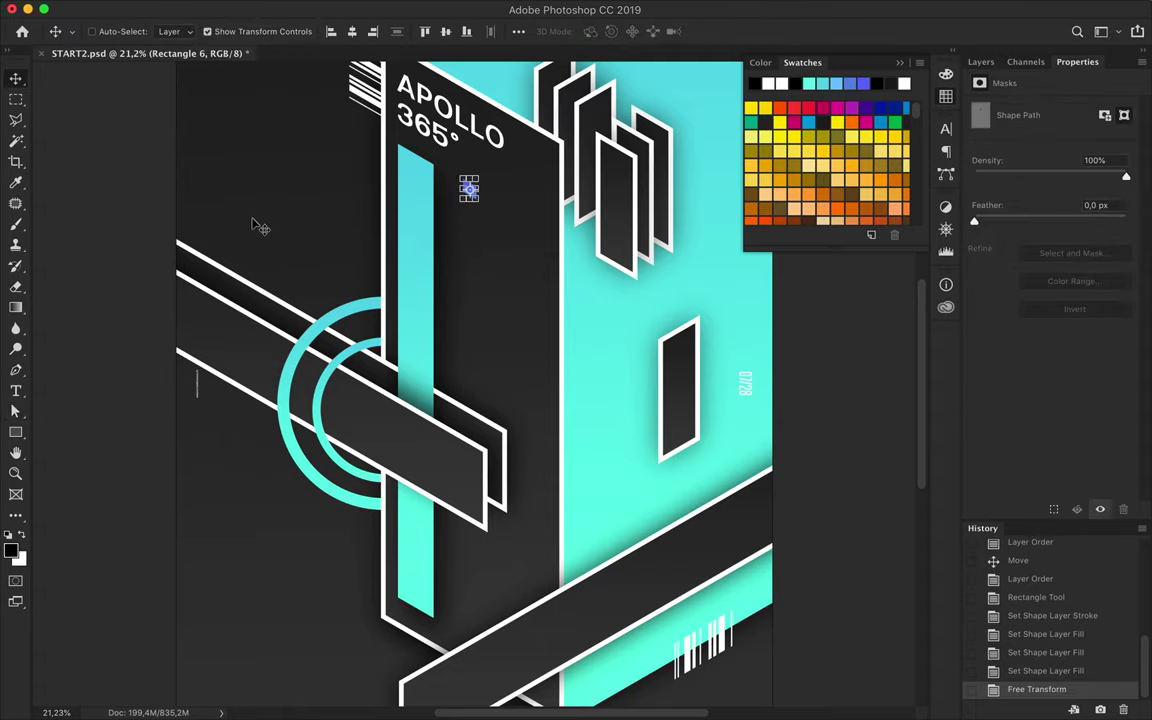
# Move the blue square up and left on the tower face.
pyautogui.scroll(-3, 400, 190)
pyautogui.scroll(2, 514, 283)
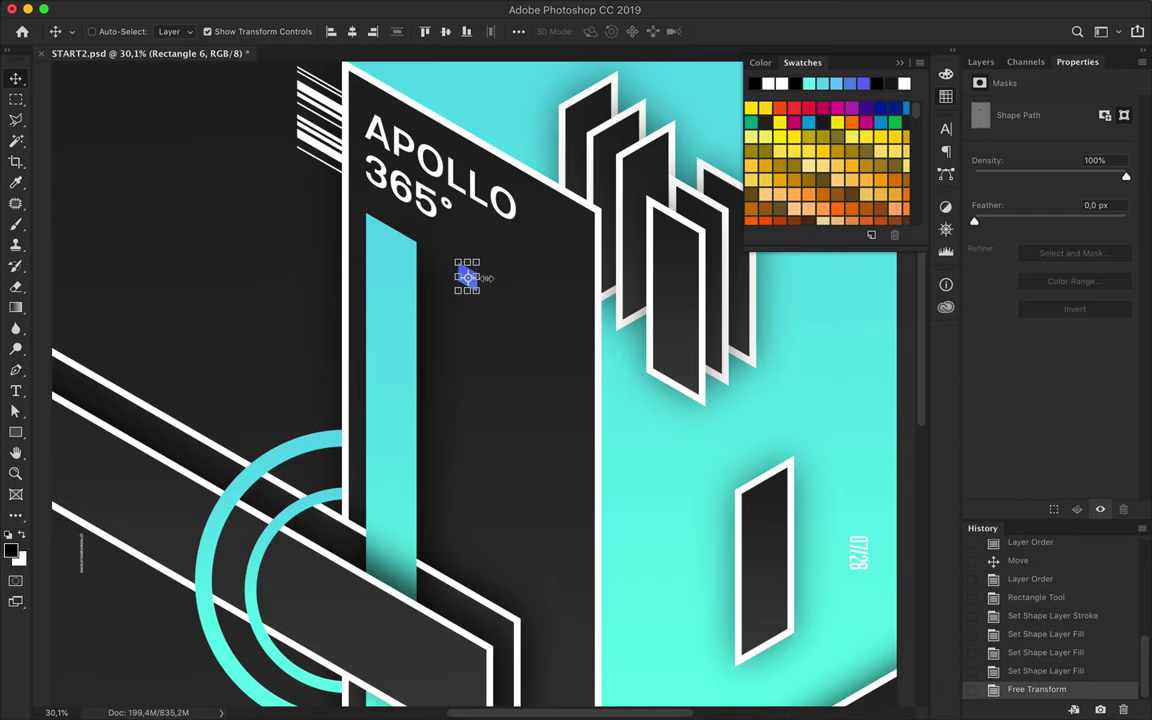
pyautogui.scroll(4, 478, 267)
pyautogui.moveTo(456, 184)
pyautogui.mouseDown()
pyautogui.moveTo(398, 152)
pyautogui.moveTo(401, 226)
pyautogui.moveTo(404, 204)
pyautogui.mouseUp()
# Delete the blue square layers and save the poster as START2.psd.
pyautogui.scroll(-1, 367, 336)
pyautogui.scroll(-4, 400, 420)
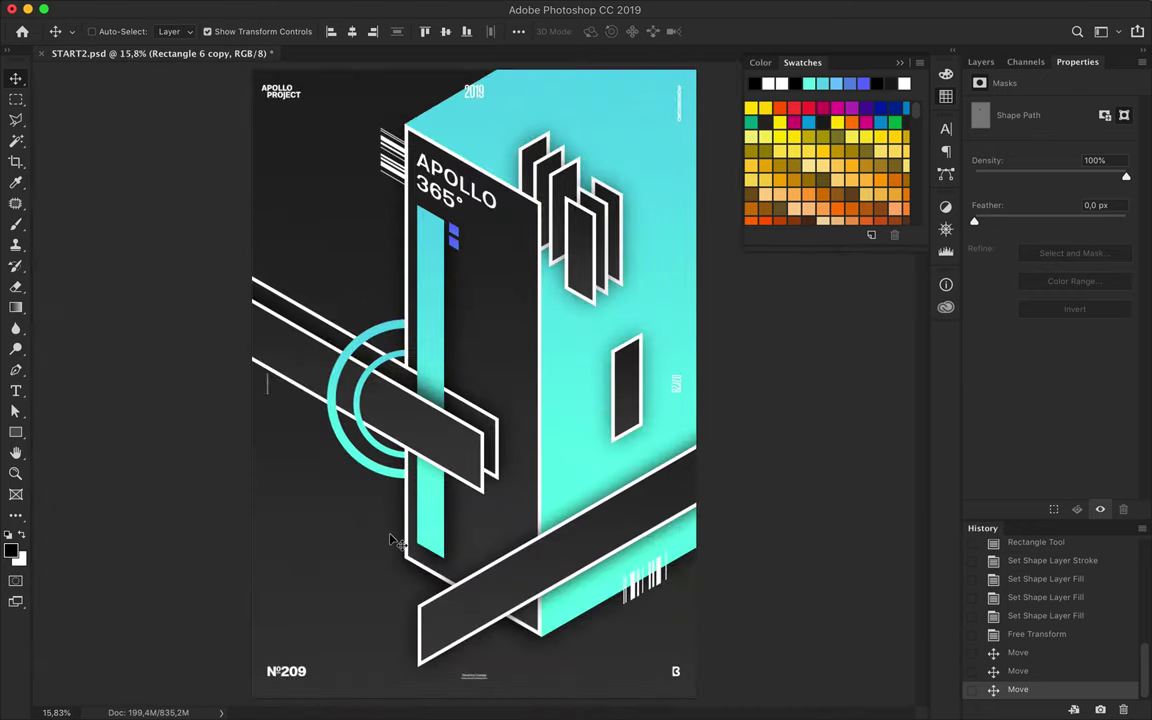
pyautogui.press('Delete')
pyautogui.press('Delete')
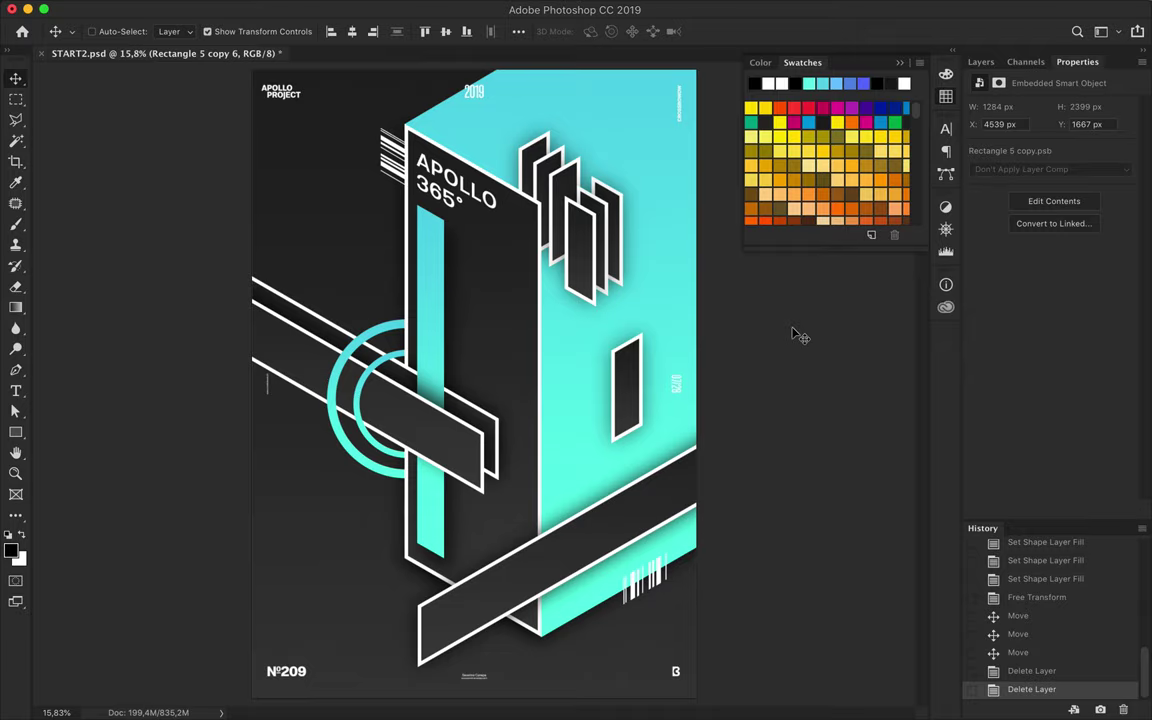
pyautogui.hotkey('ctrl', 's')
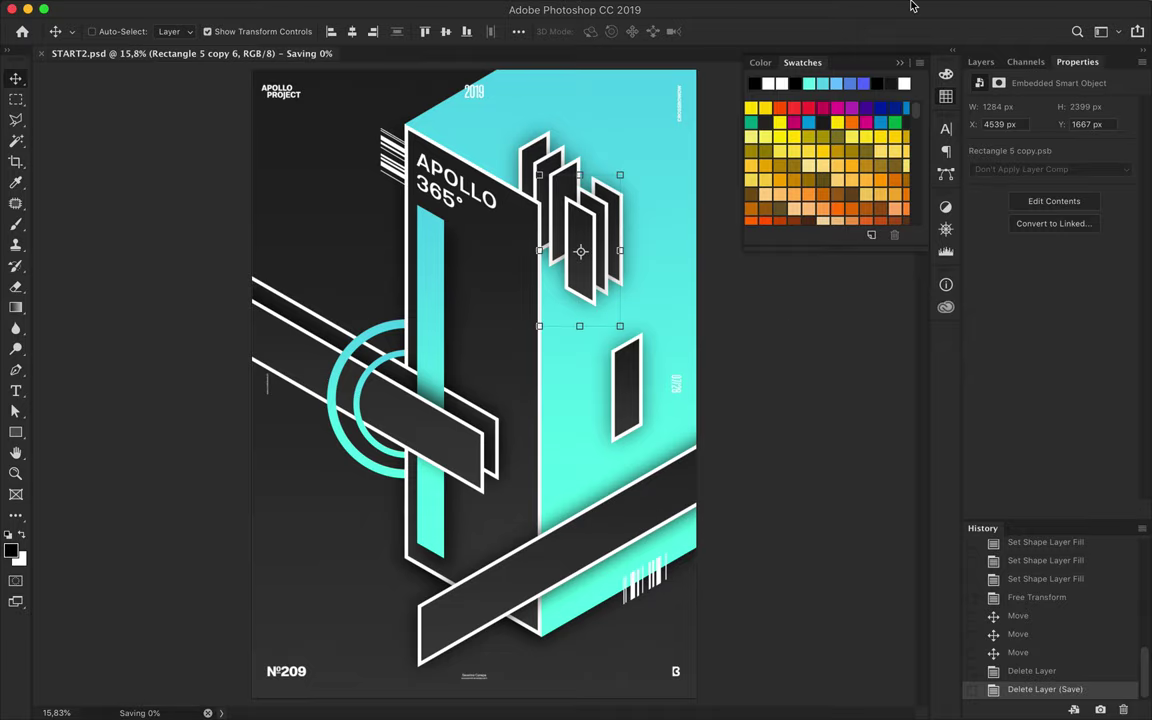